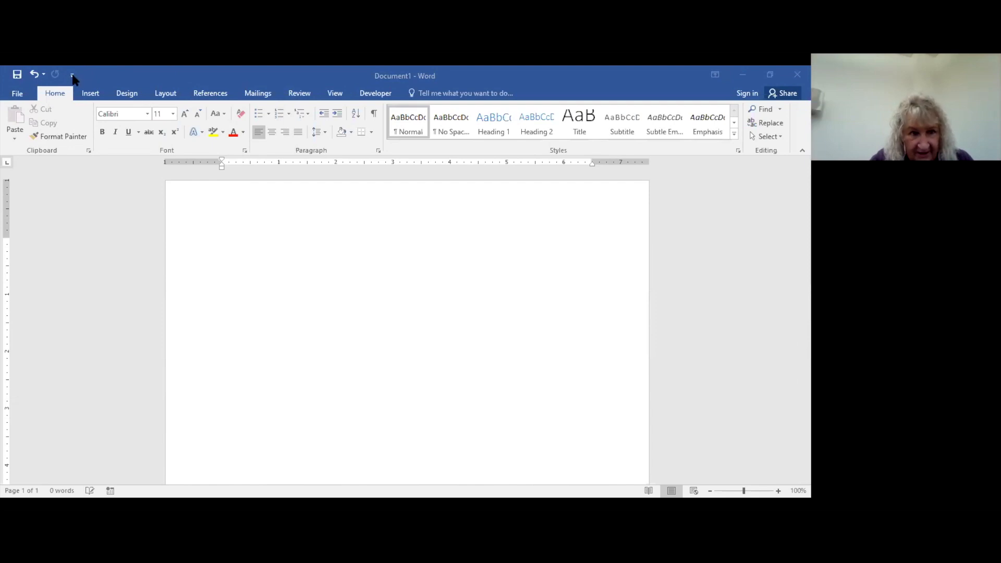
Add the Print Preview and Print command to the Quick Access Toolbar and use it to preview the blank document
click(72, 75)
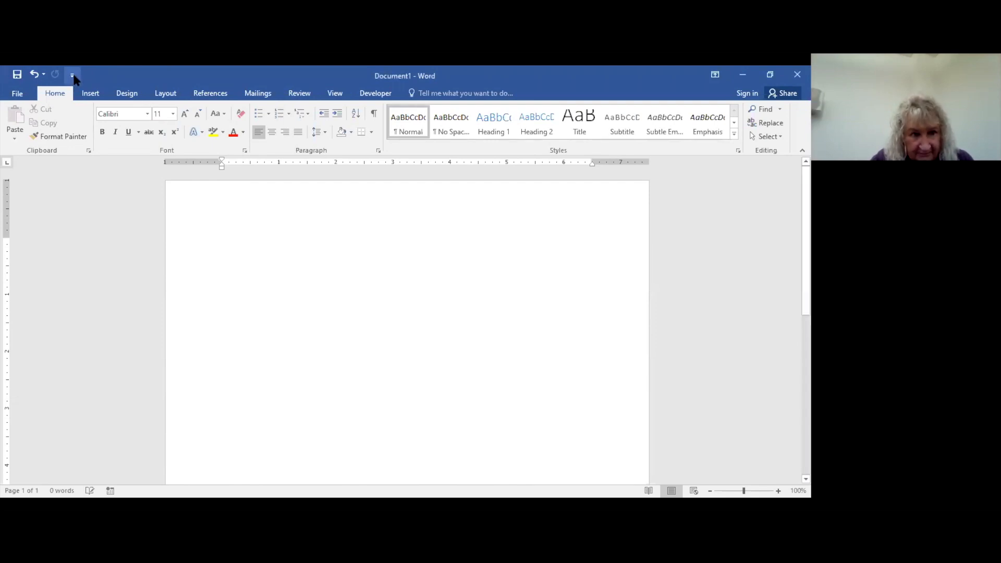
click(72, 75)
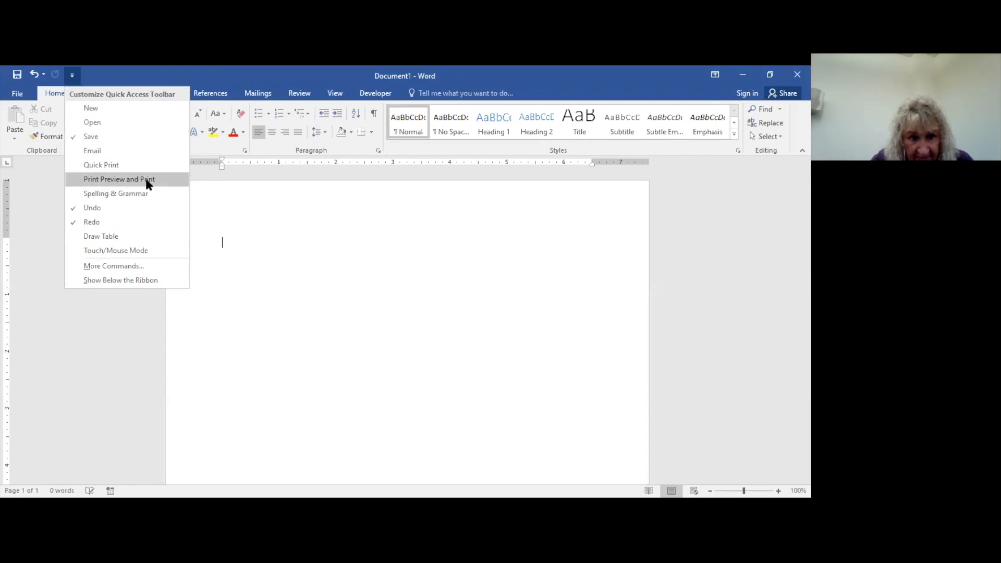
click(116, 184)
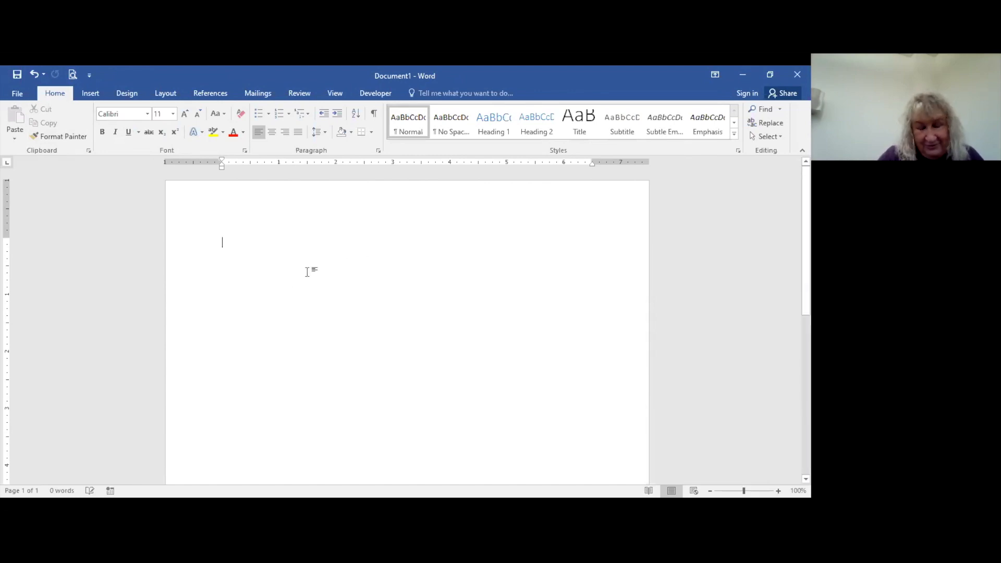
click(73, 74)
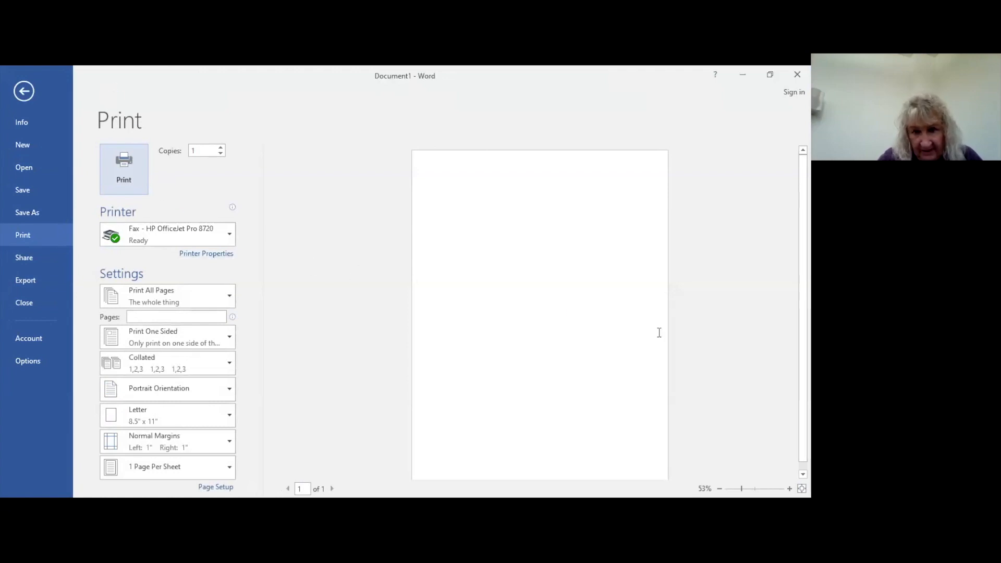
click(22, 92)
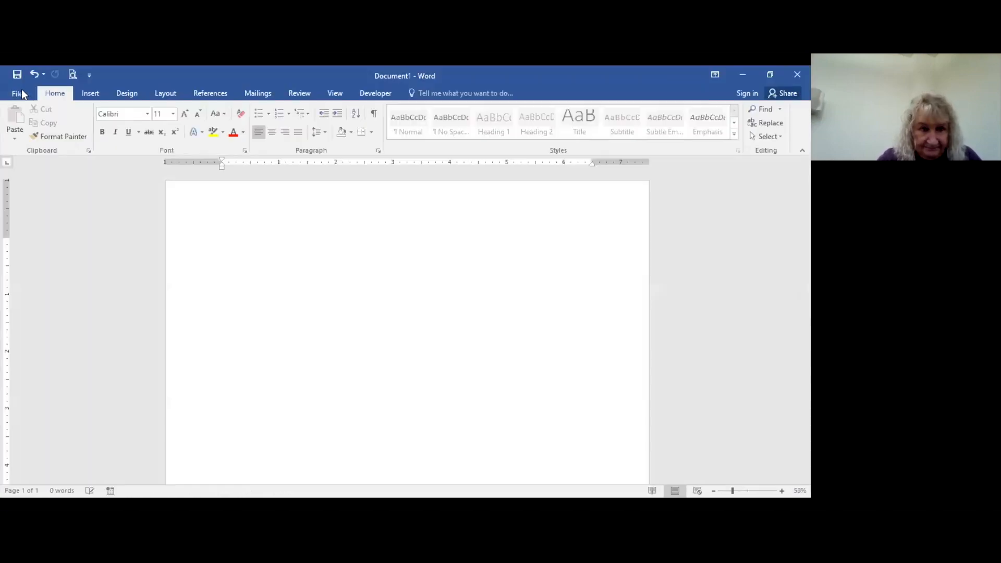
Add the Font Color command from the Popular Commands to the Quick Access Toolbar
click(89, 76)
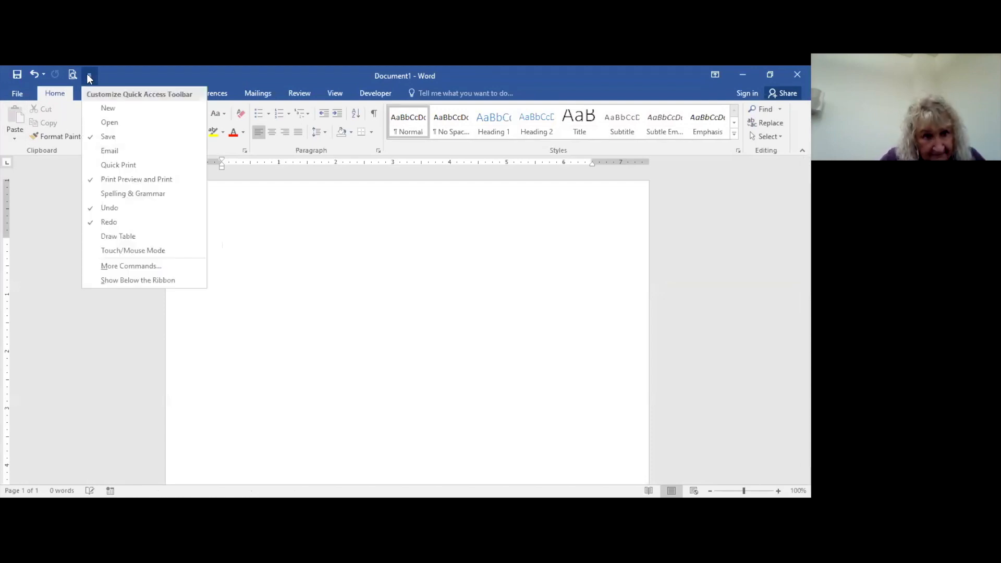
click(118, 266)
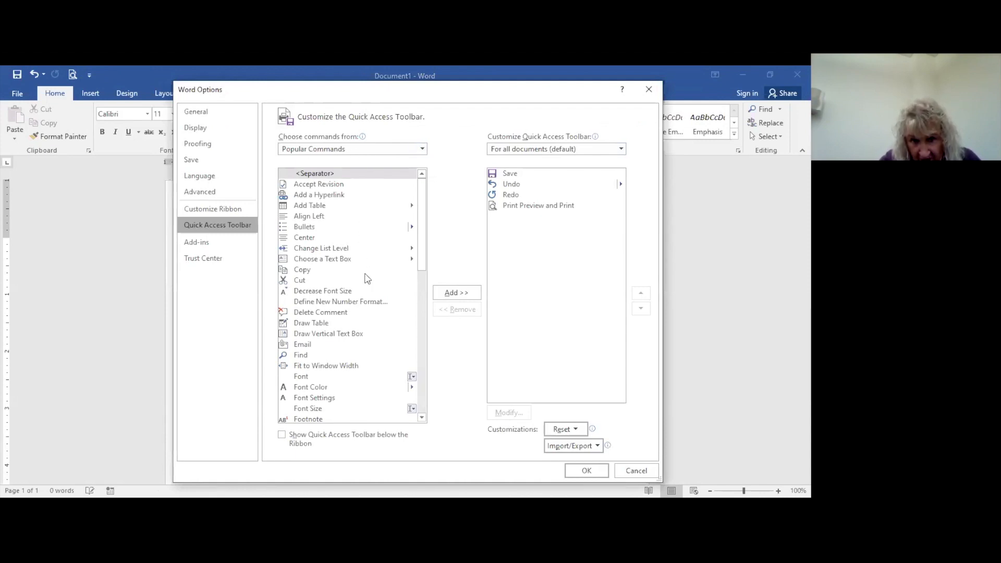
mouse_move(420, 239)
mouse_down()
mouse_move(440, 393)
mouse_move(448, 226)
mouse_up()
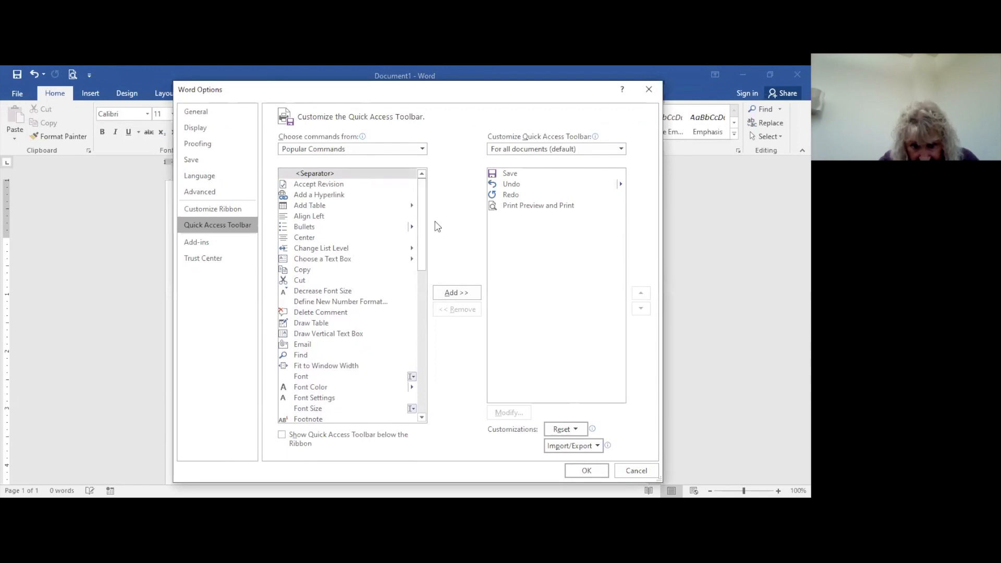
drag(422, 241, 425, 276)
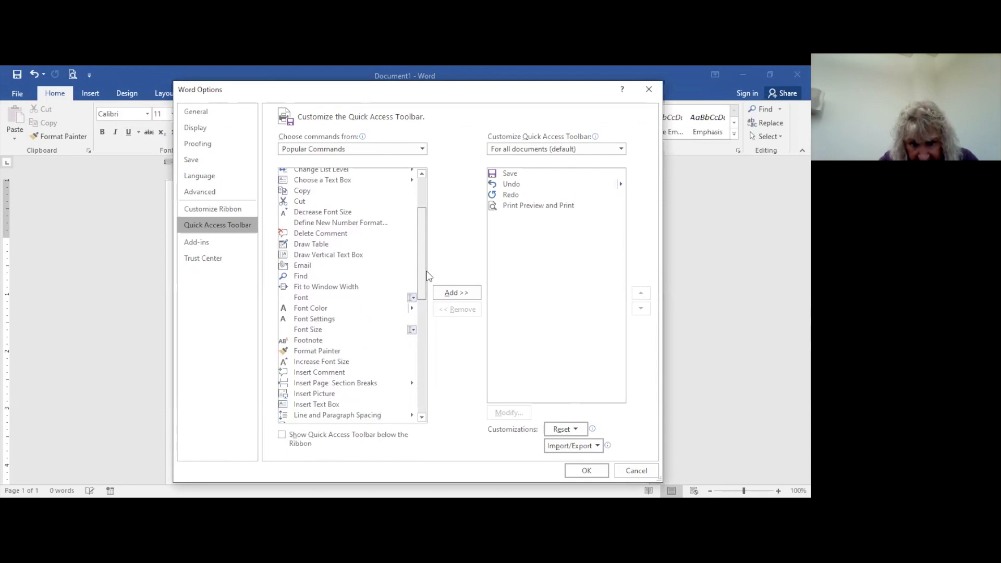
click(305, 310)
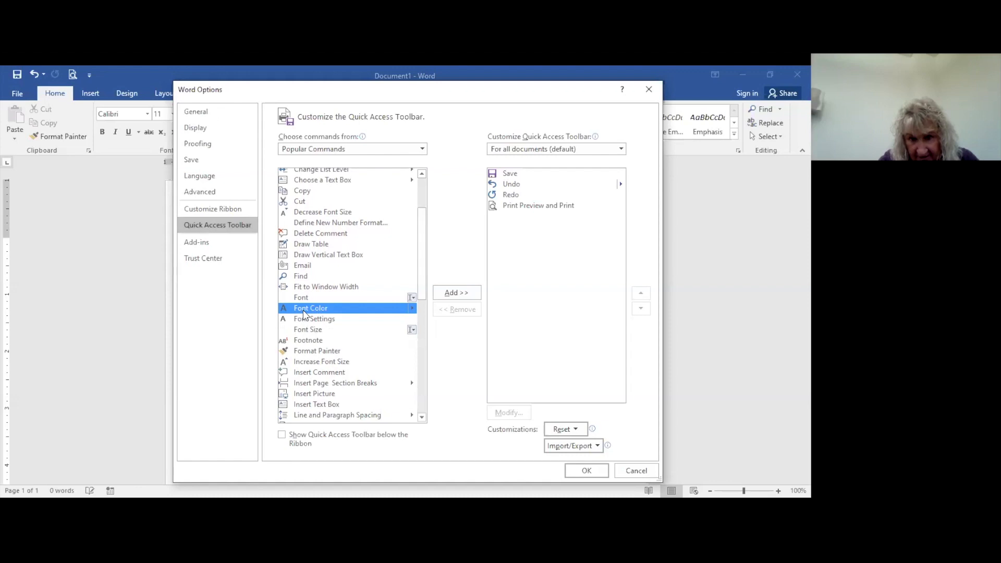
click(449, 295)
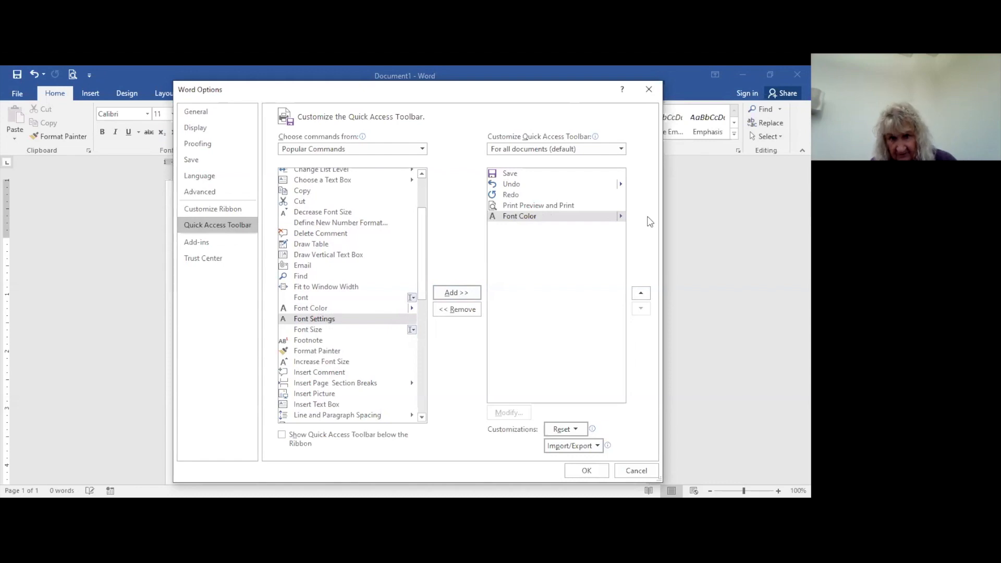
click(579, 469)
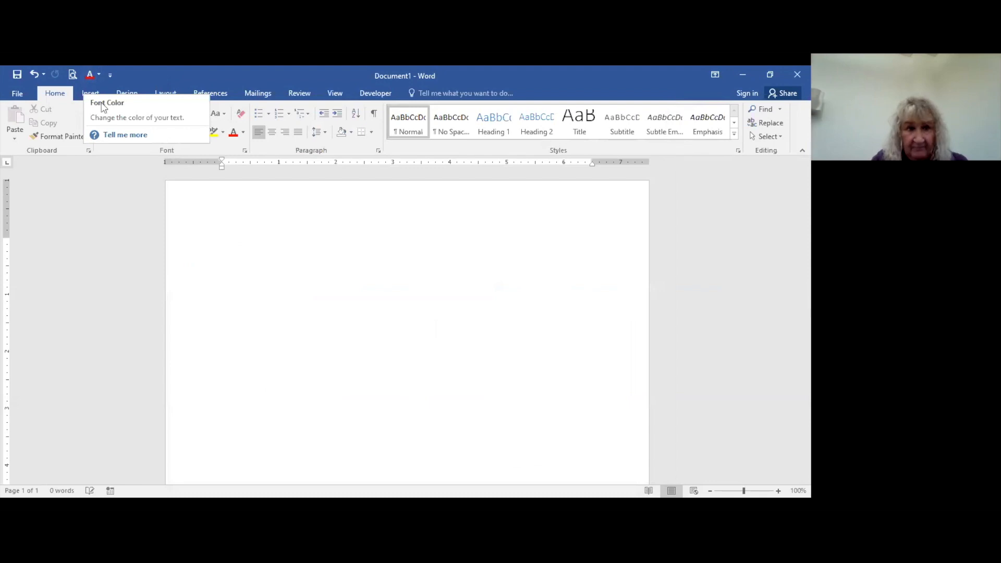
Review the commands available for the Quick Access Toolbar under Commands Not in the Ribbon and All Commands
click(109, 74)
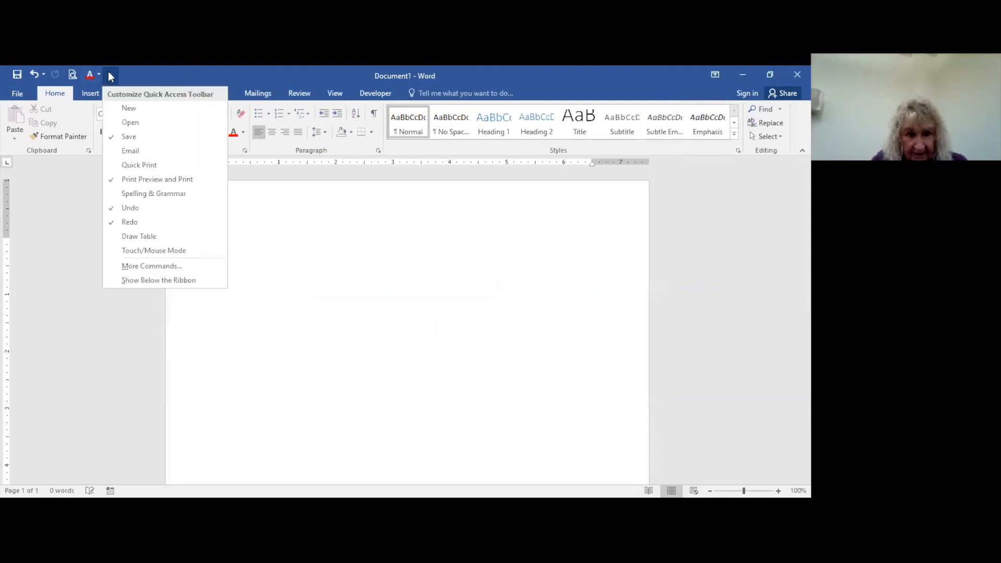
click(157, 266)
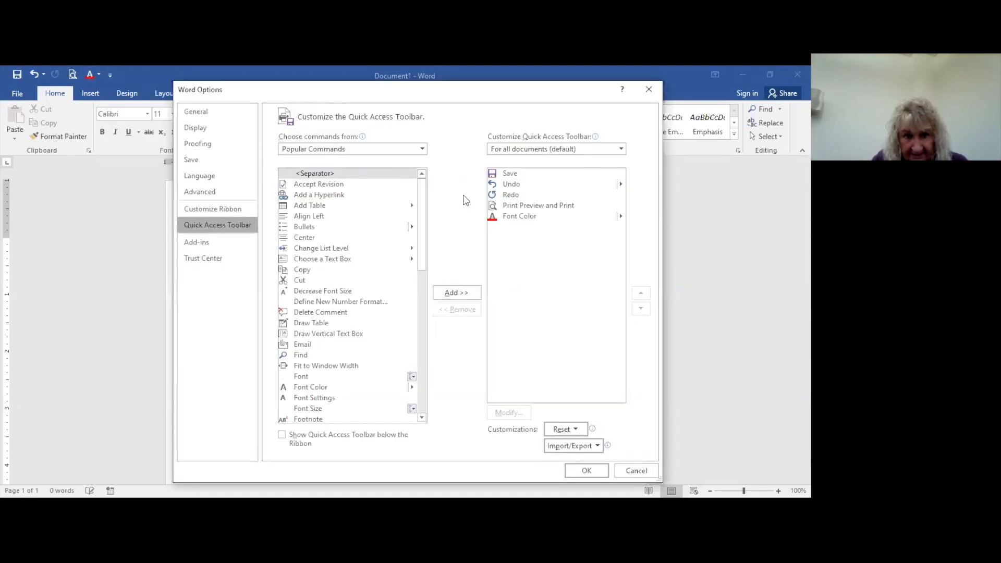
click(423, 149)
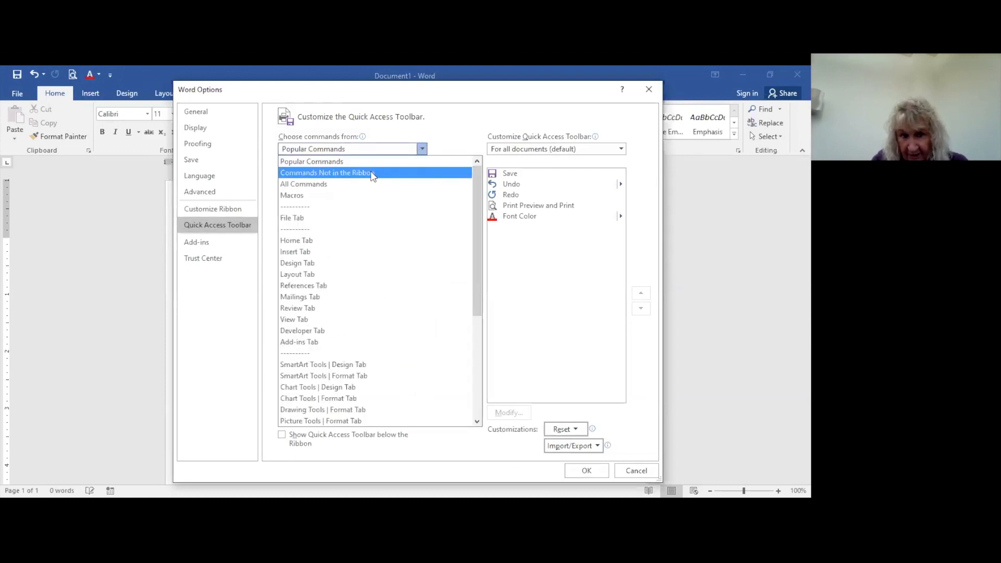
click(373, 174)
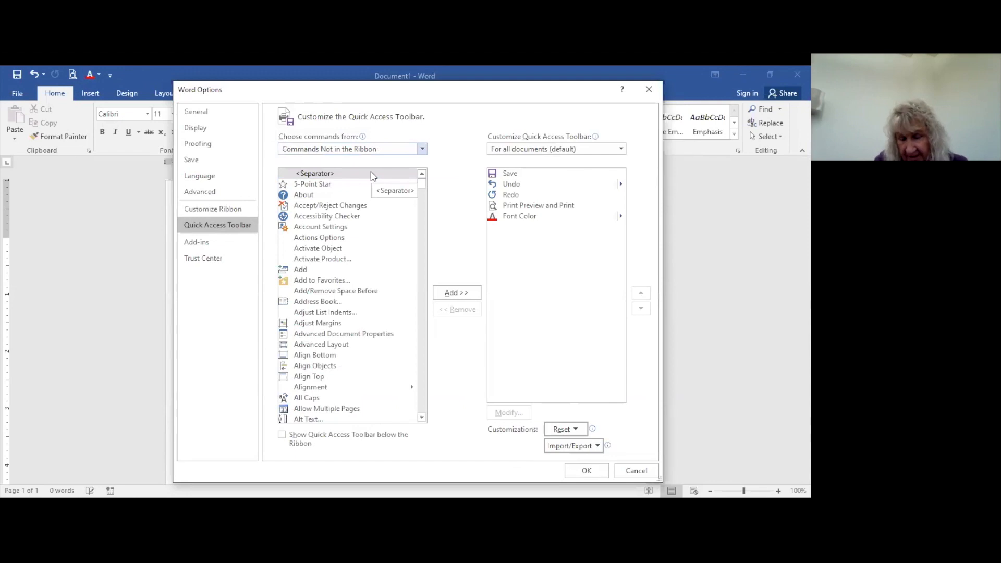
drag(421, 183, 426, 148)
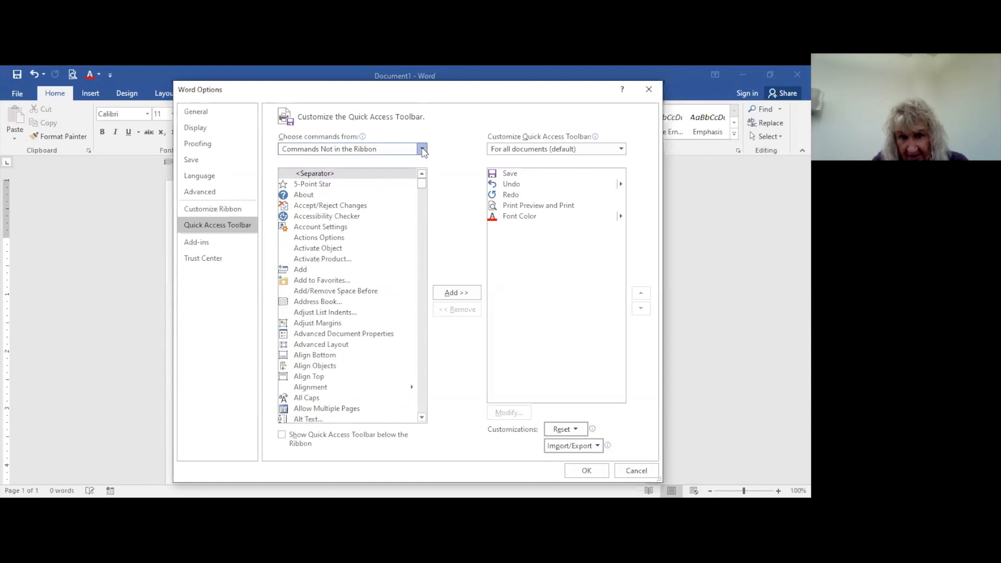
click(423, 150)
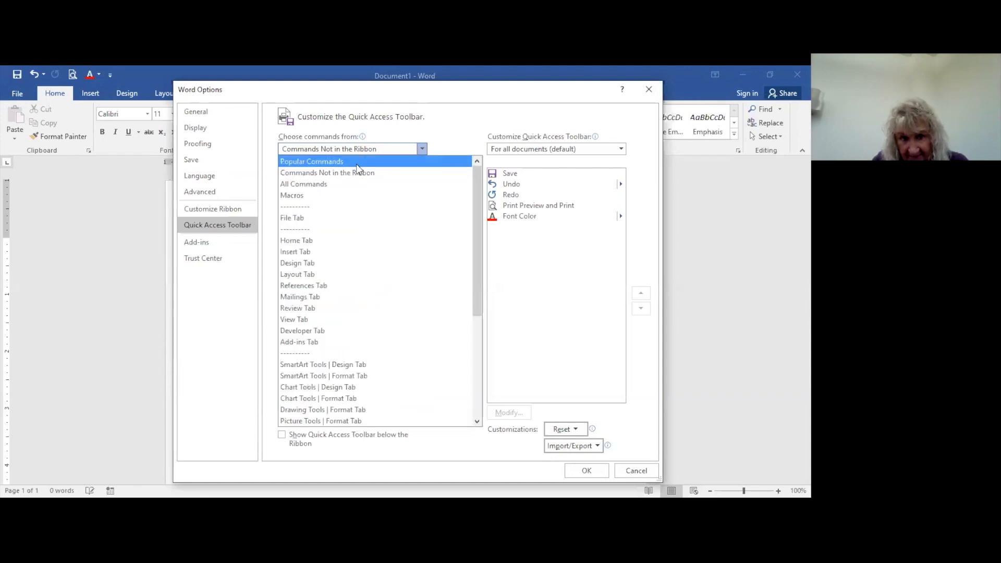
click(322, 186)
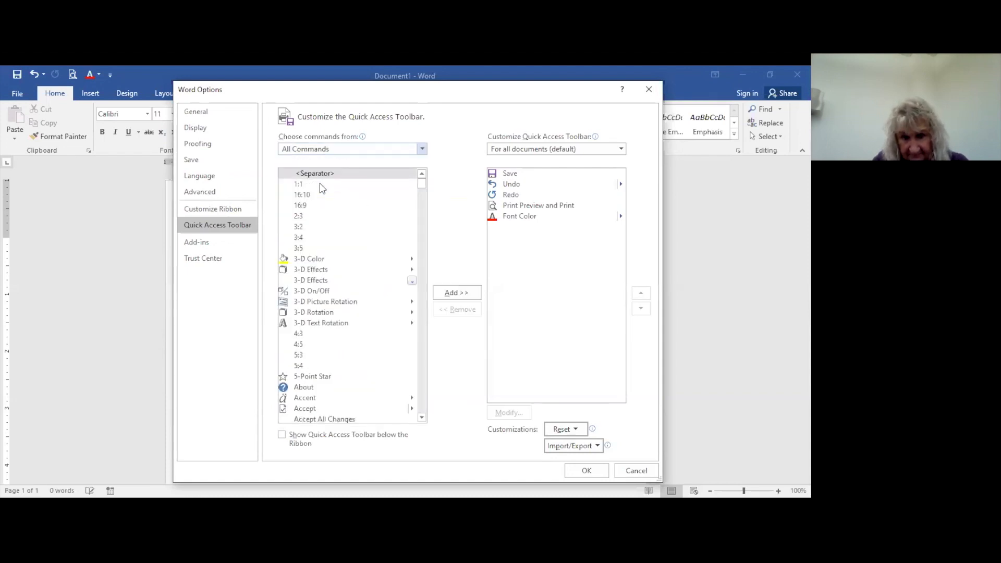
mouse_move(419, 185)
mouse_down()
mouse_move(426, 233)
mouse_move(432, 182)
mouse_up()
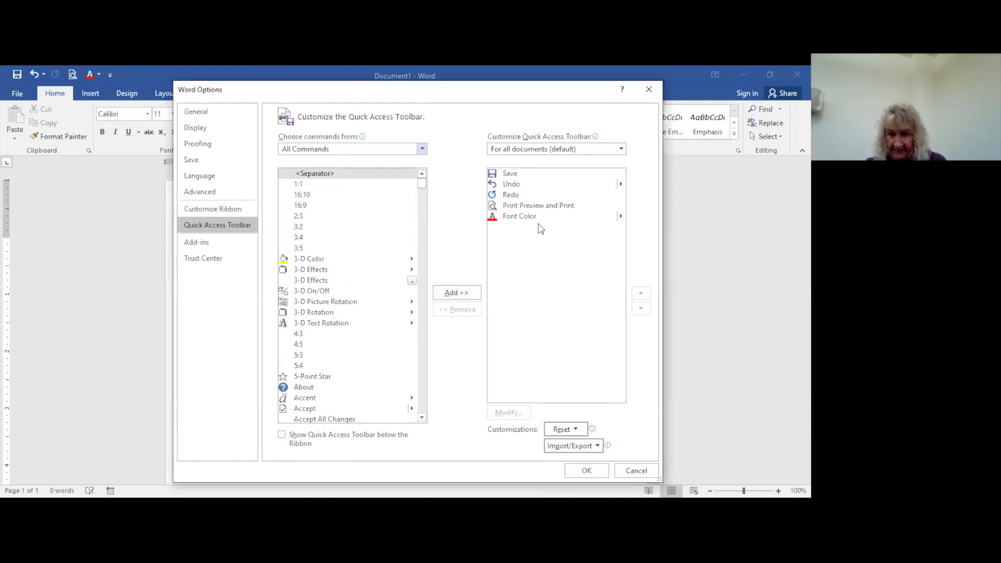
Remove the Font Color command from the Quick Access Toolbar and apply the change
click(513, 216)
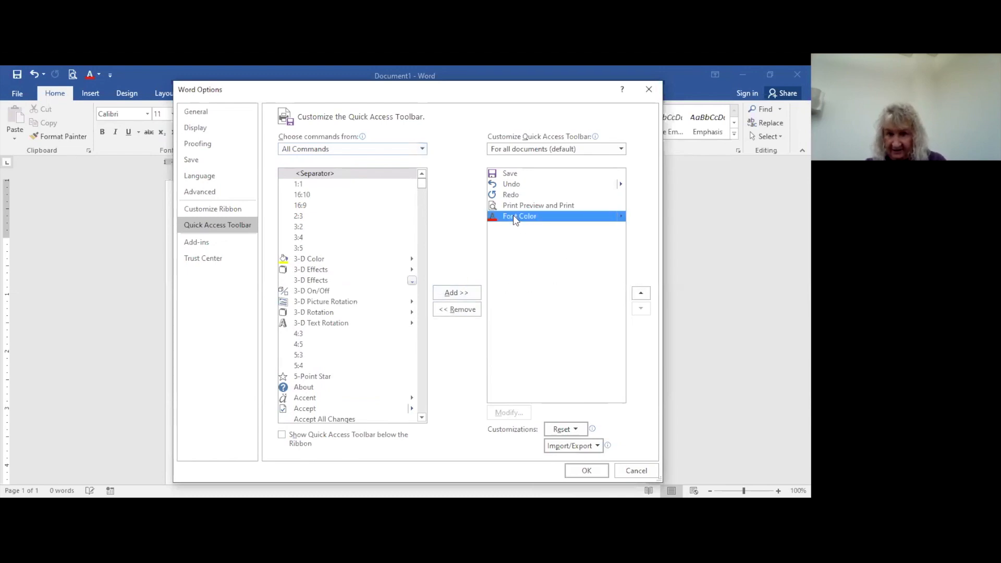
click(454, 309)
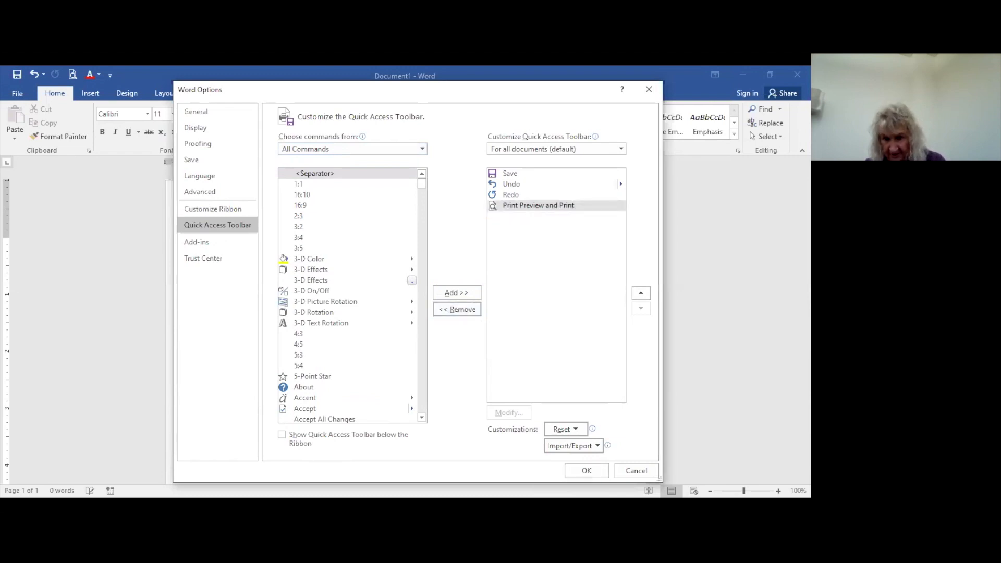
click(587, 471)
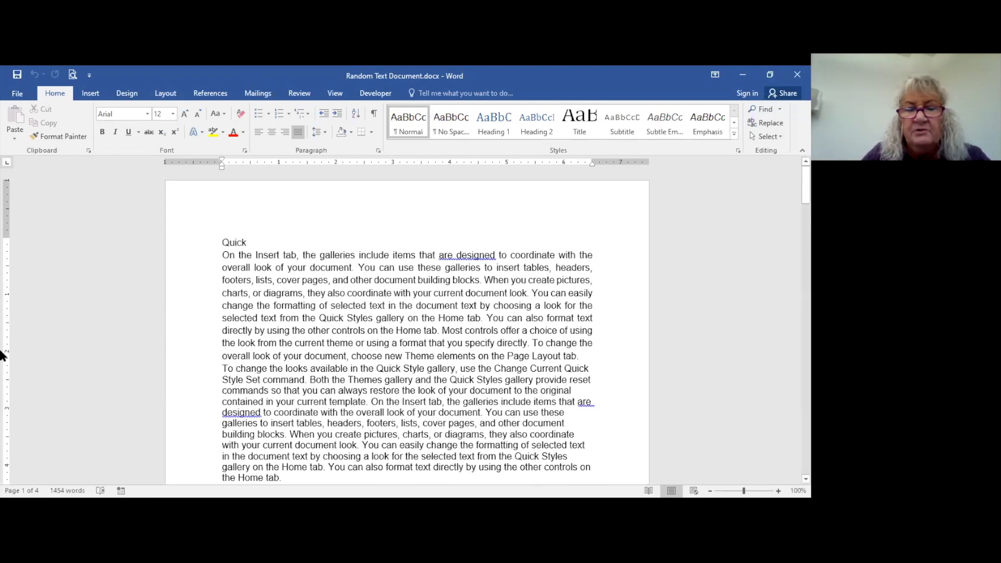
click(92, 94)
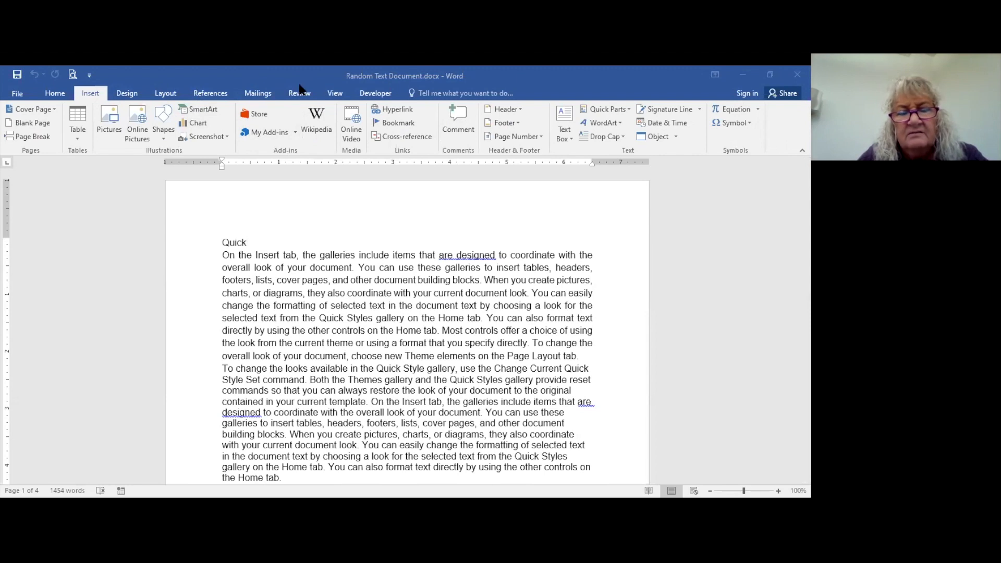
click(263, 78)
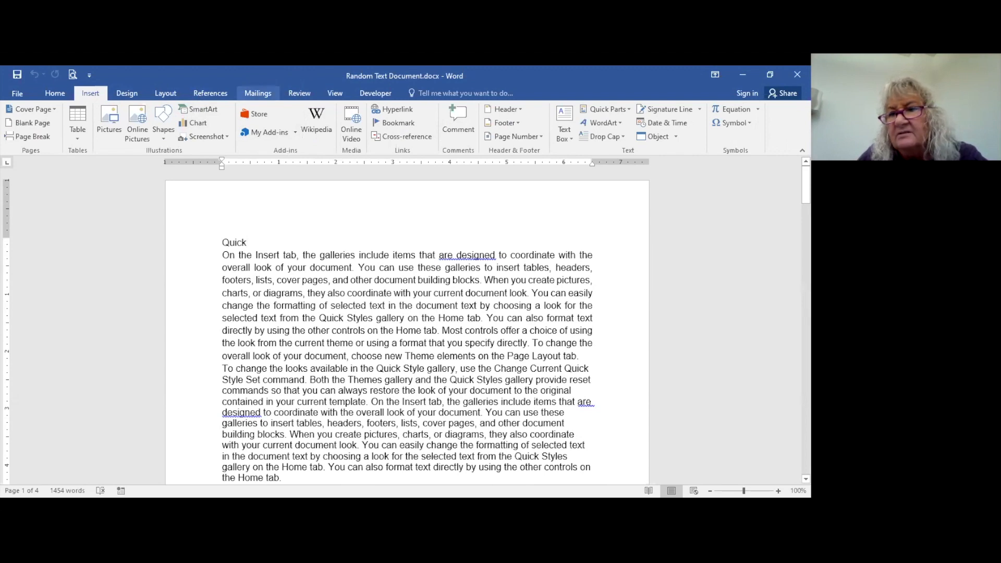
scroll(771, 119, up, 1)
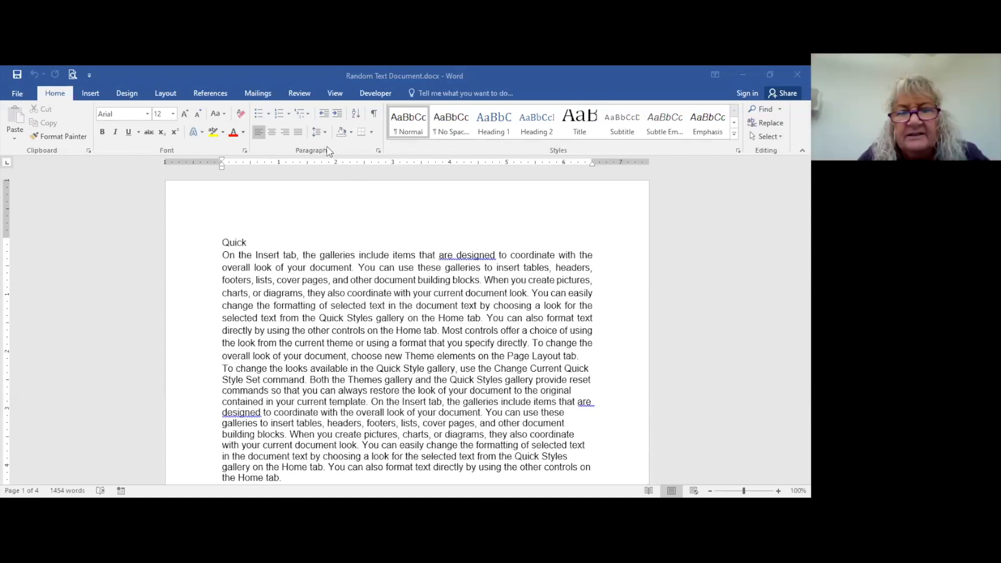
Insert the built-in Blank header into Random Text Document.docx
click(90, 91)
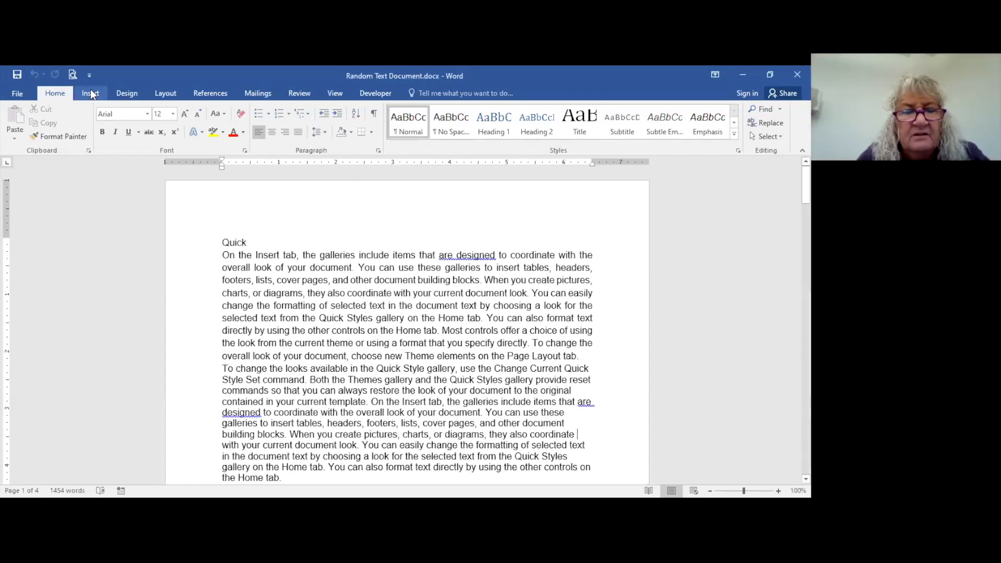
click(89, 92)
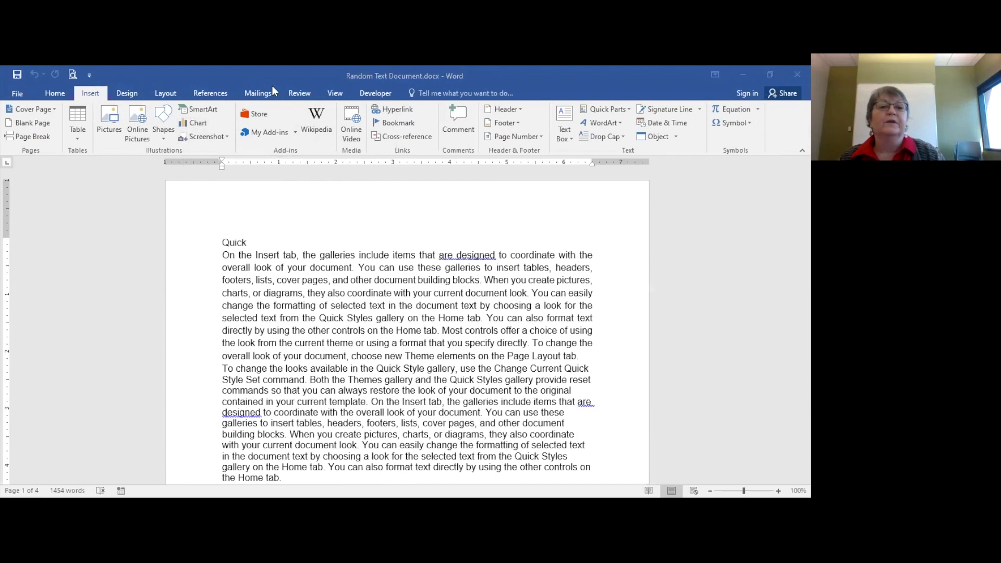
click(508, 111)
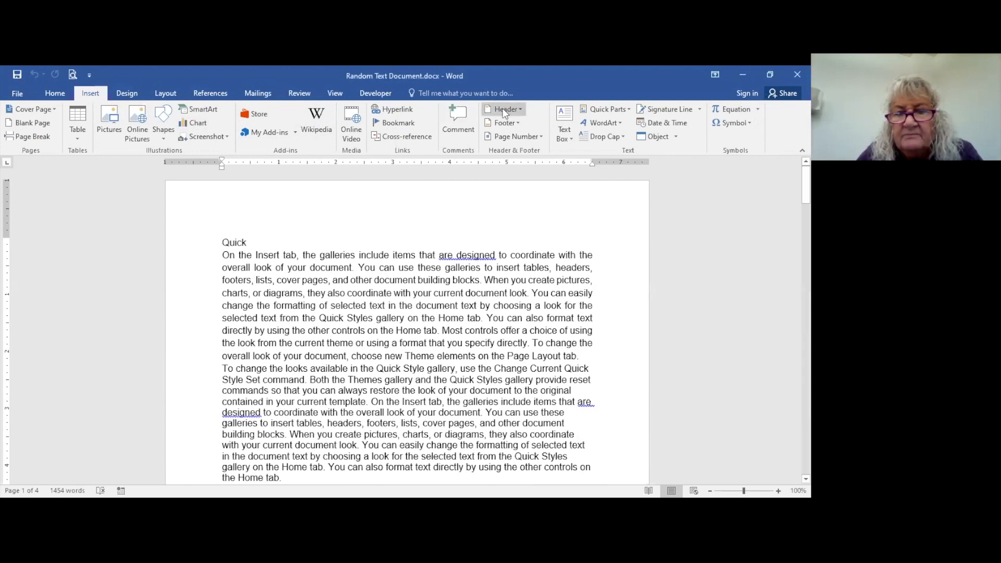
click(505, 111)
click(505, 111)
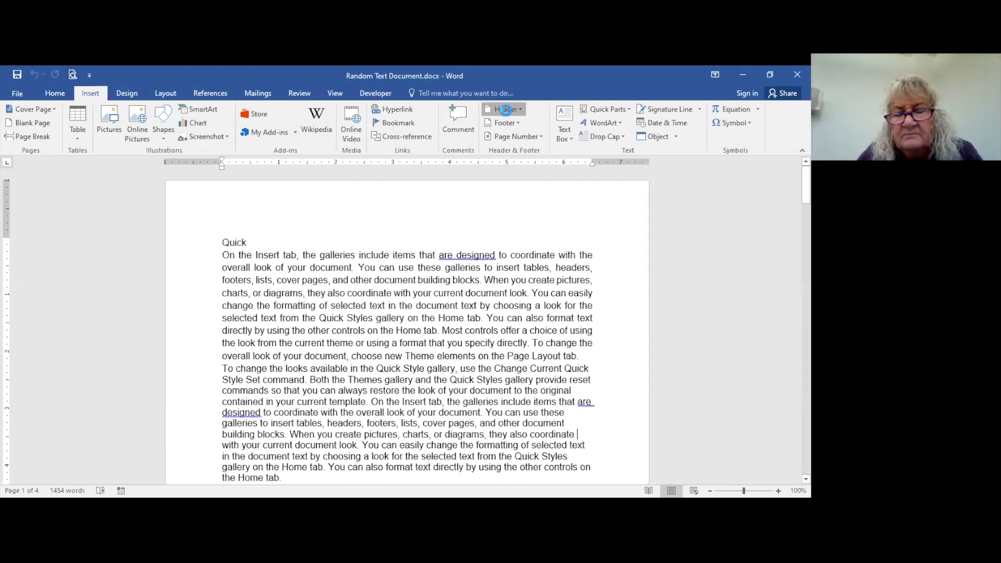
click(506, 111)
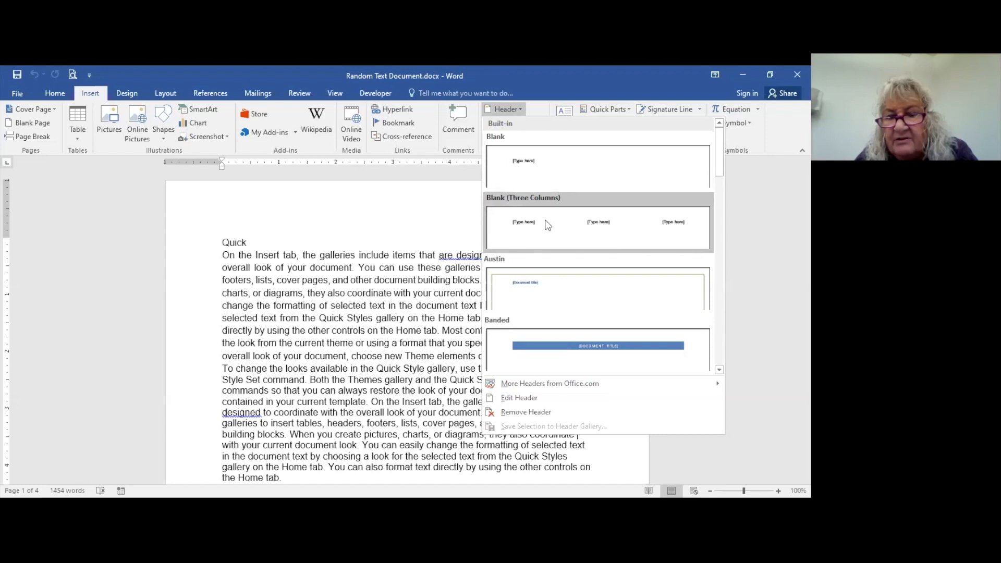
click(525, 165)
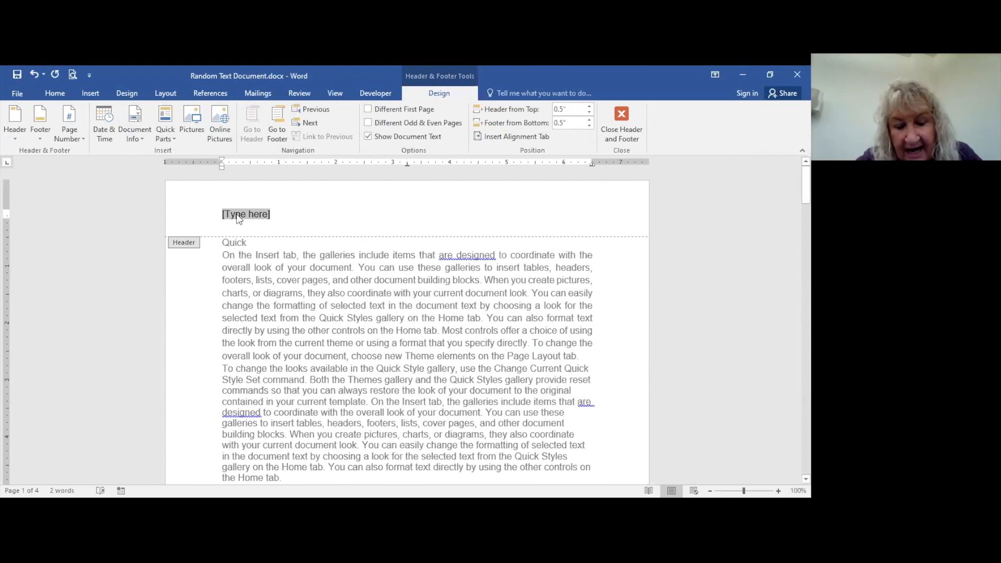
Replace the header placeholder with the text "Test Document" and check the header on the second page
text(Test Do)
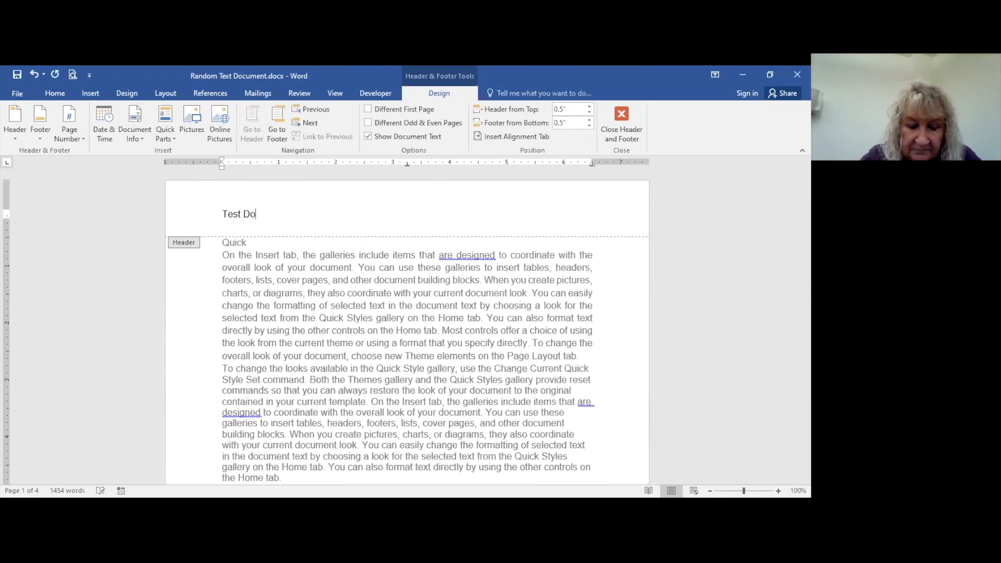
text(cumeny)
key(BackSpace)
text(t)
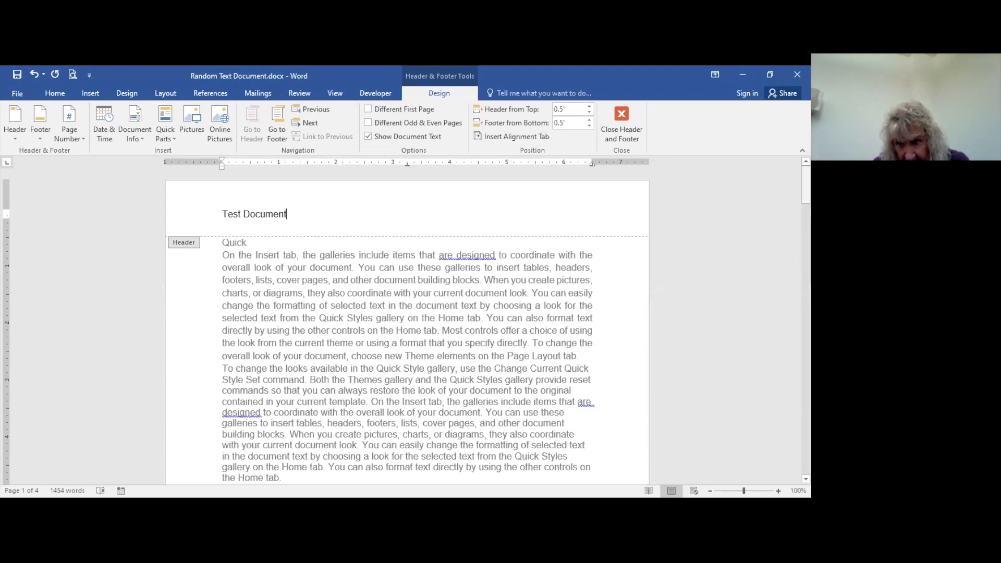
scroll(407, 323, down, 12)
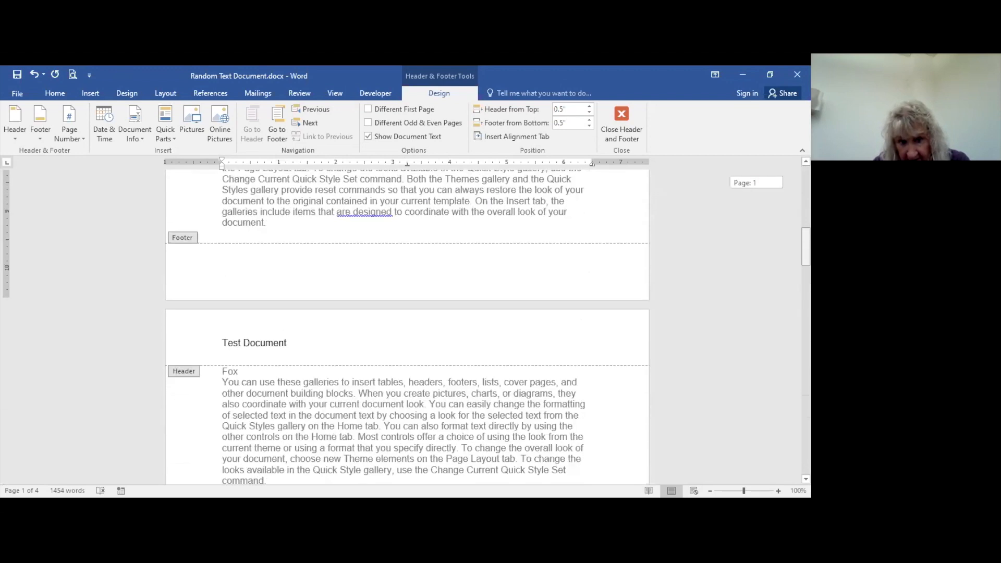
Turn on Different First Page for the document's header and footer, check the headers on the following pages, and close header and footer editing
scroll(406, 323, down, 12)
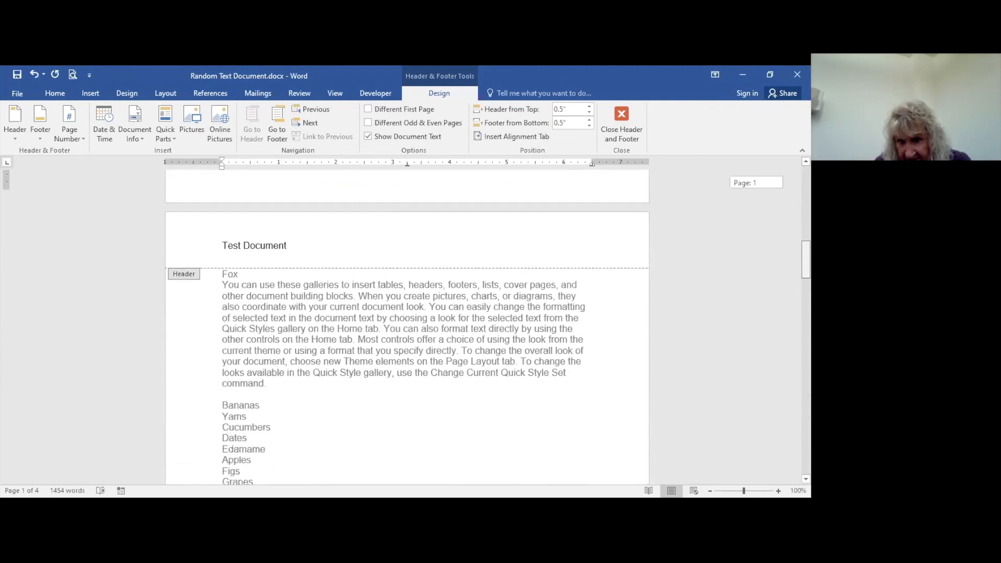
scroll(406, 323, up, 20)
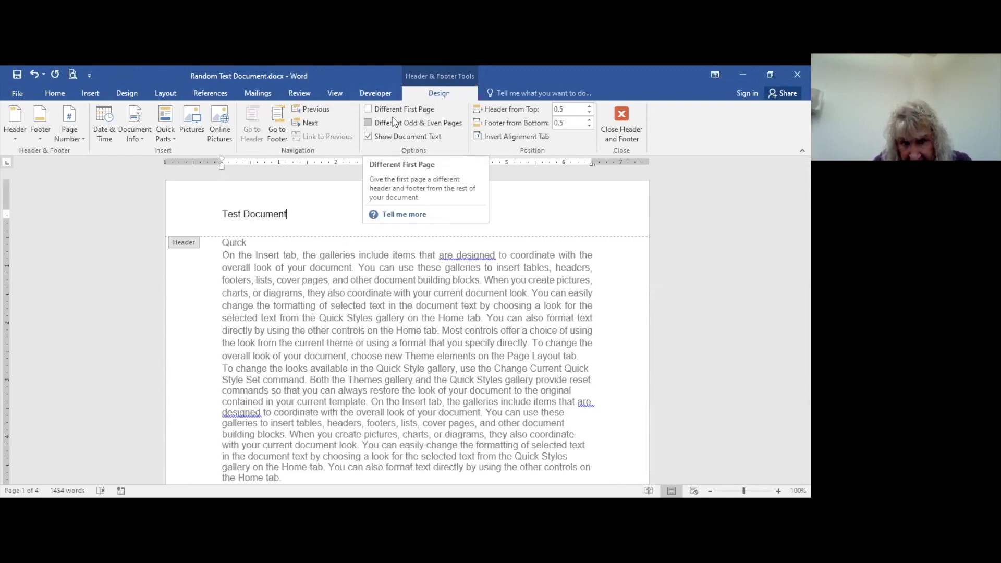
click(368, 109)
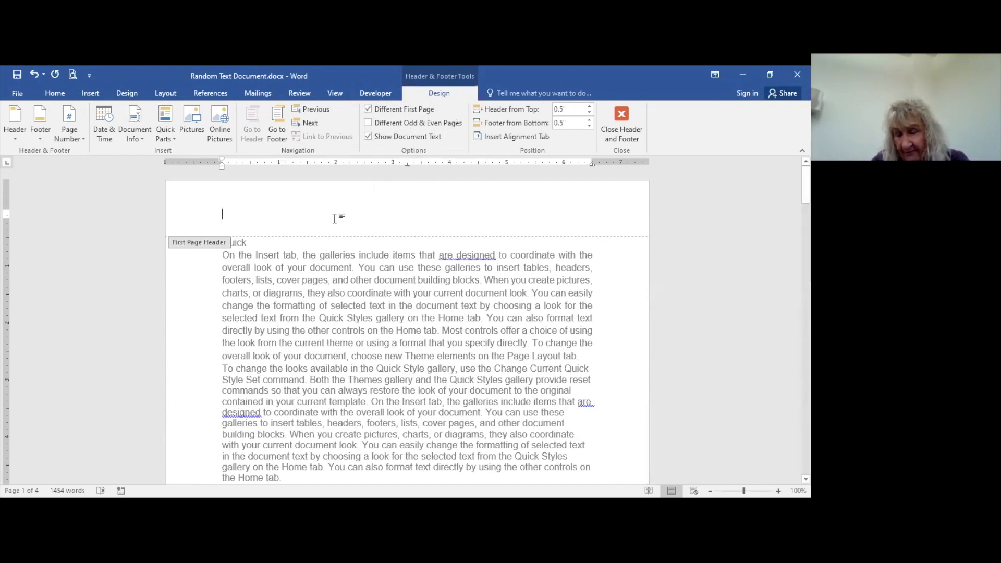
scroll(357, 258, down, 8)
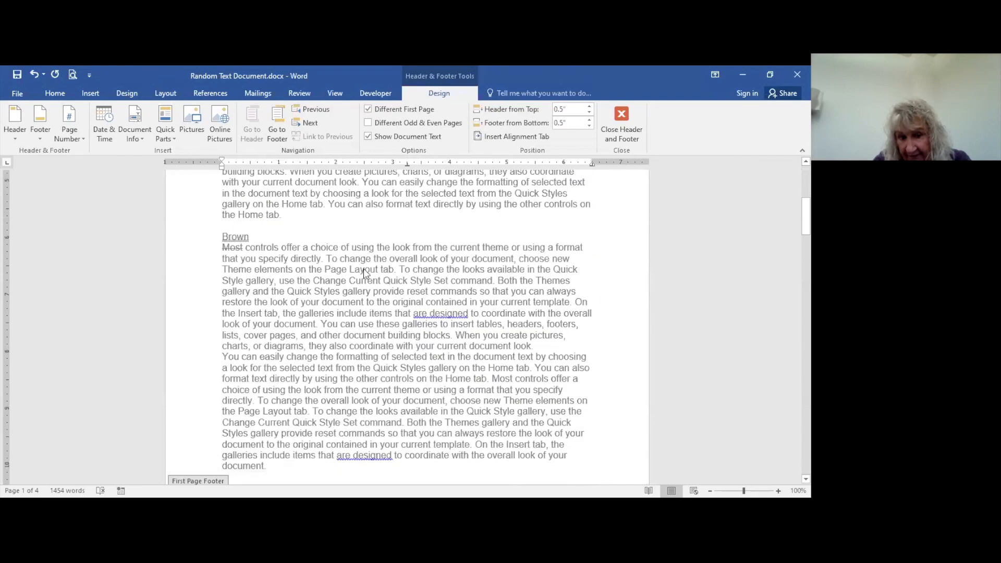
scroll(364, 268, down, 20)
scroll(354, 262, up, 20)
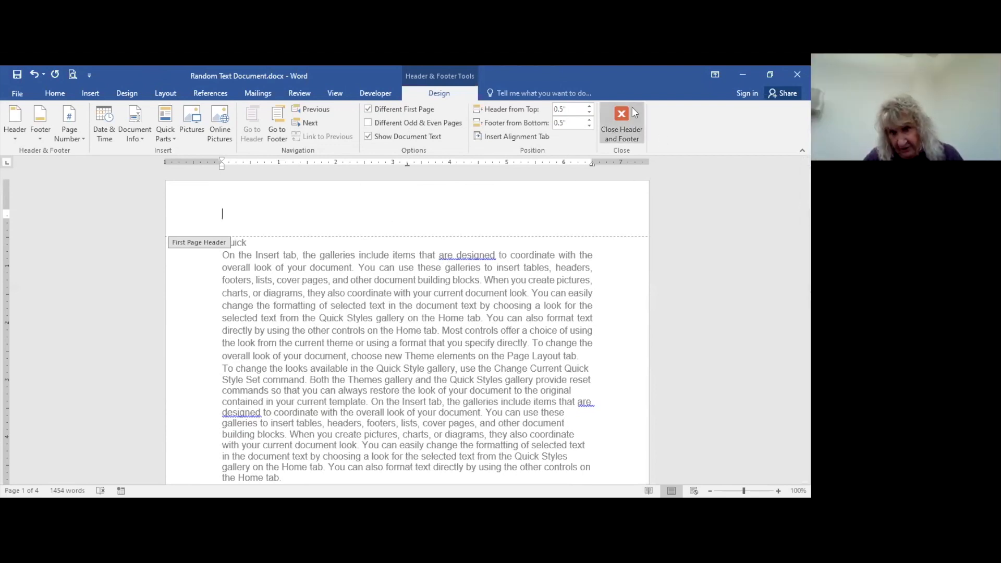
click(619, 114)
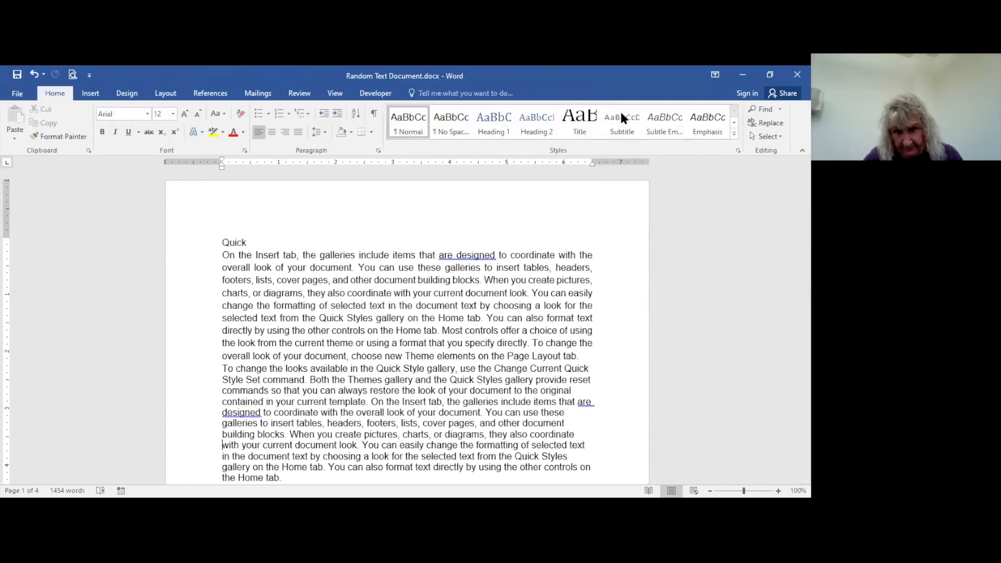
Insert the built-in Blank (Three Columns) footer on the first page
click(92, 95)
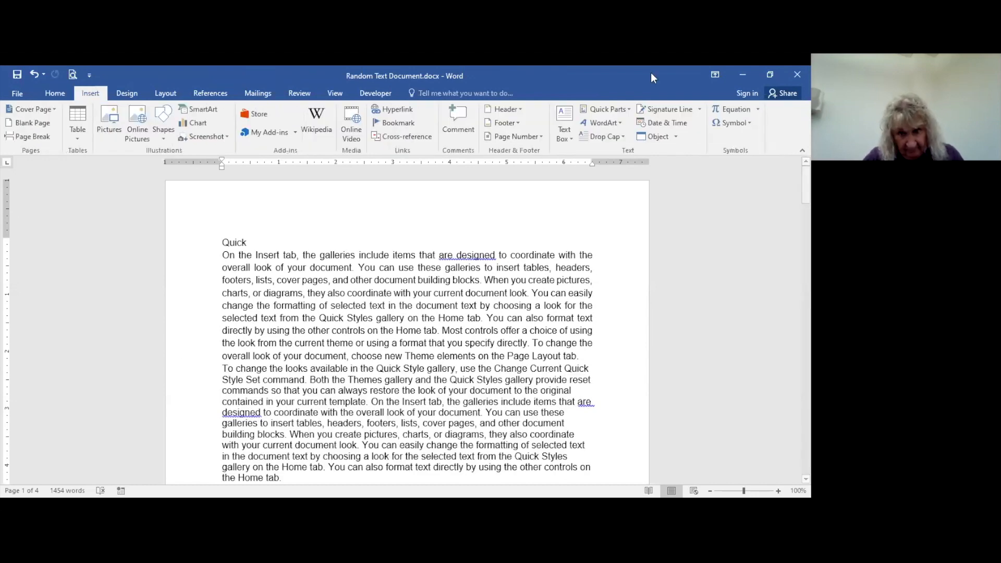
click(502, 124)
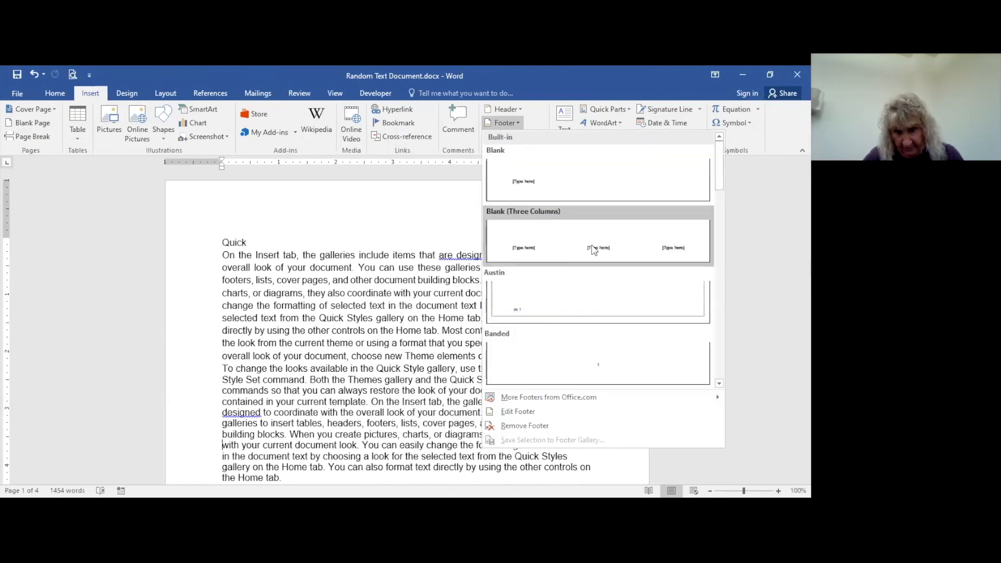
click(577, 259)
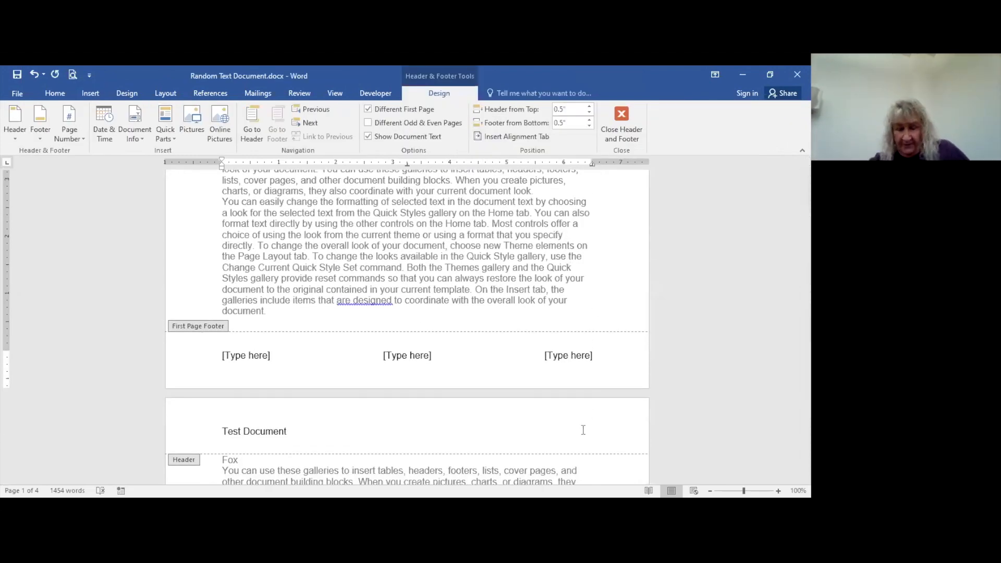
Replace the left placeholder of the first page footer with a FileName field without a special format
click(258, 360)
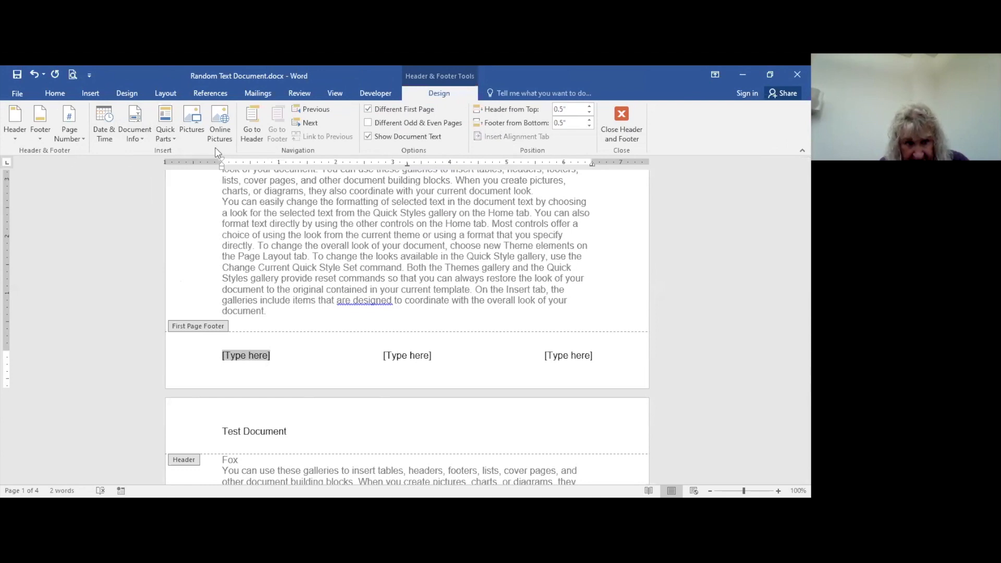
click(166, 121)
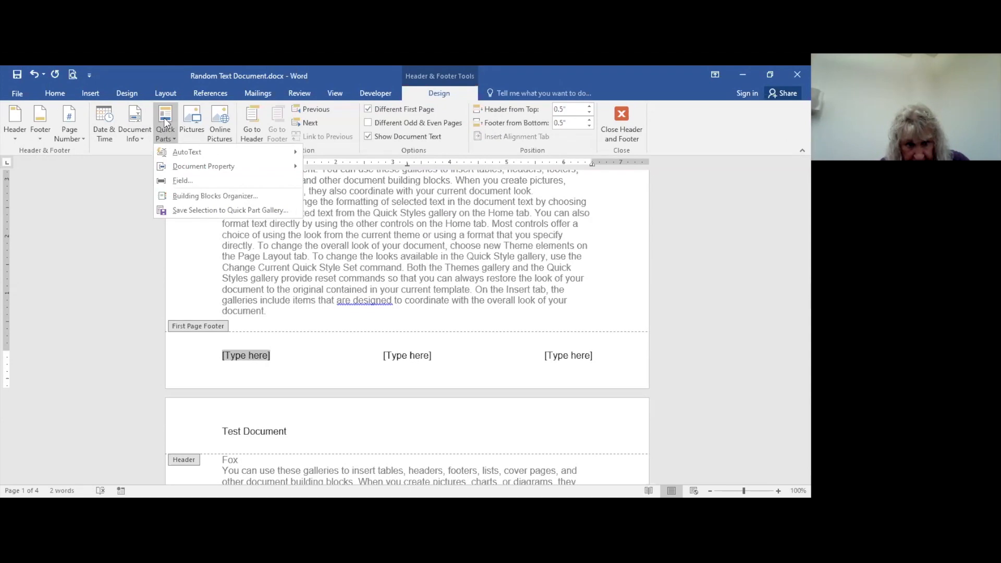
click(179, 180)
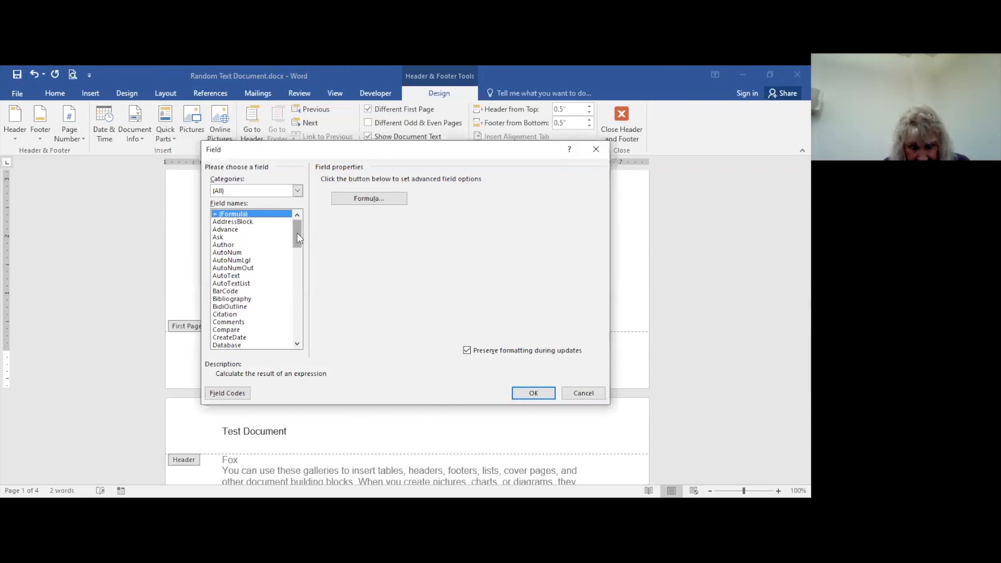
drag(295, 230, 304, 260)
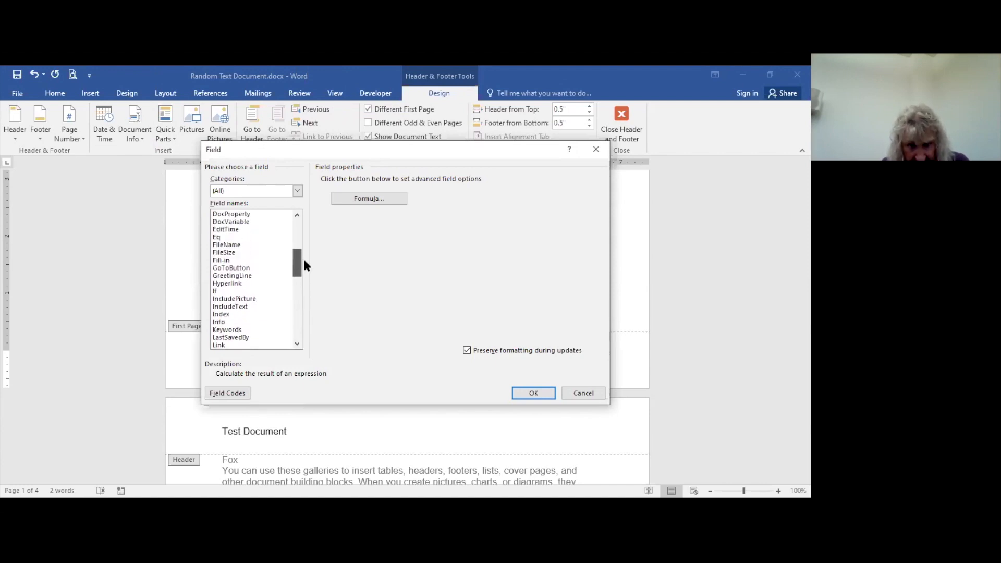
click(230, 246)
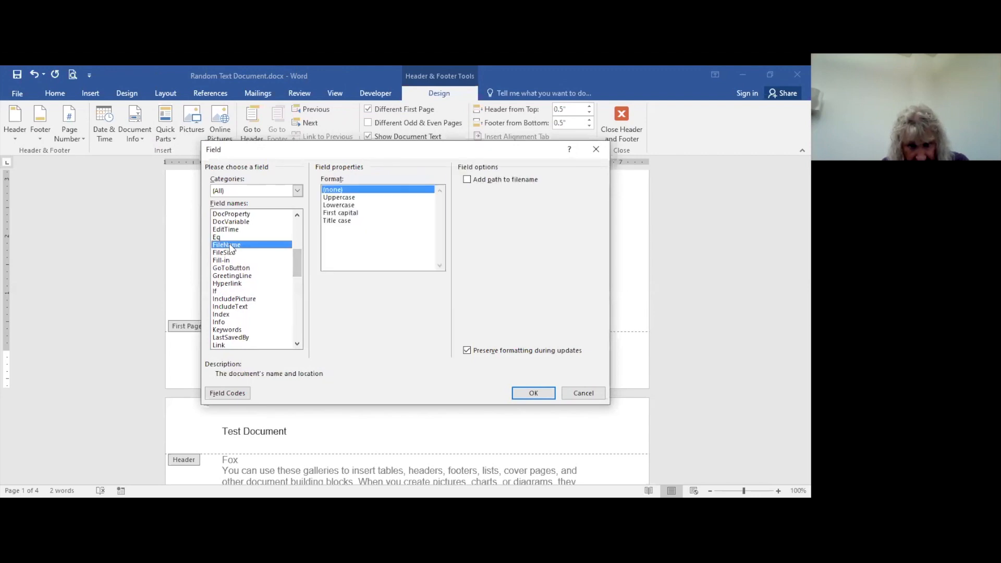
click(533, 394)
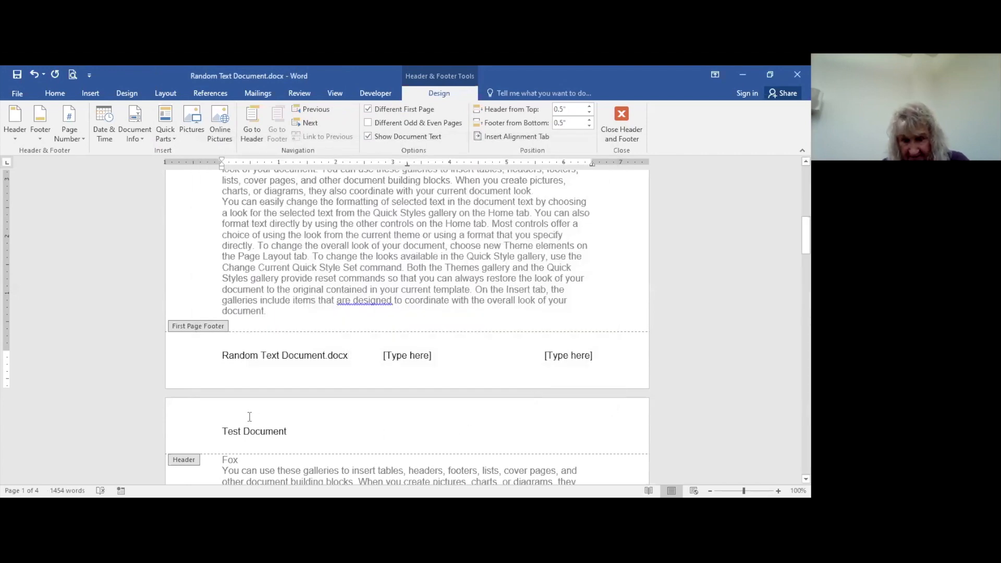
Replace the middle placeholder of the first page footer with a Page field showing the current page number
click(411, 357)
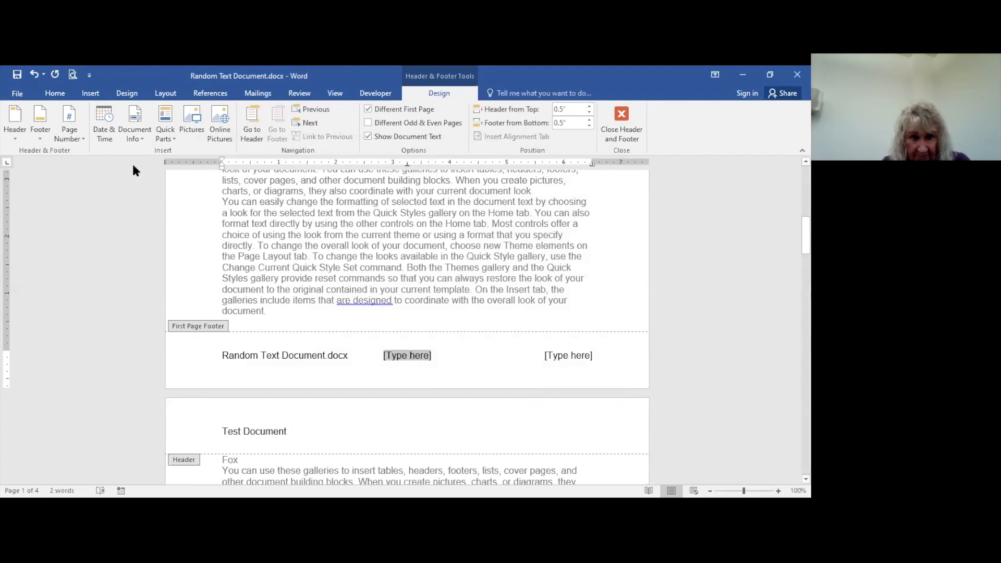
click(167, 121)
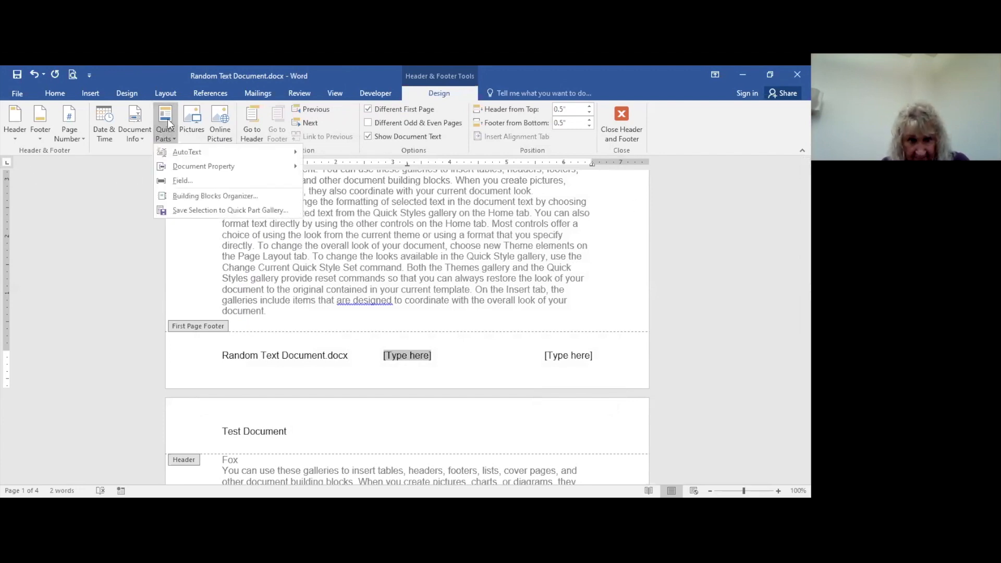
click(181, 181)
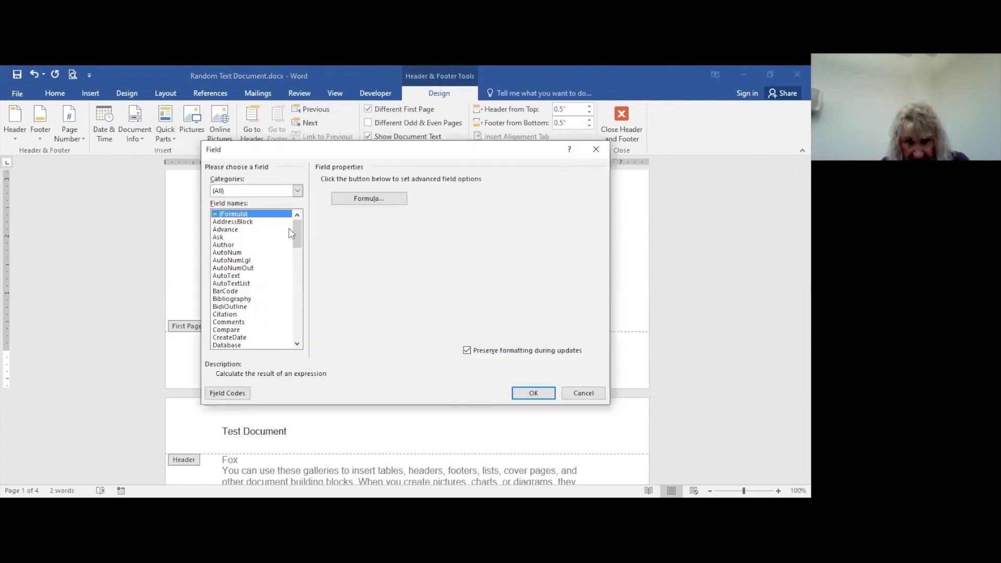
drag(296, 232, 317, 303)
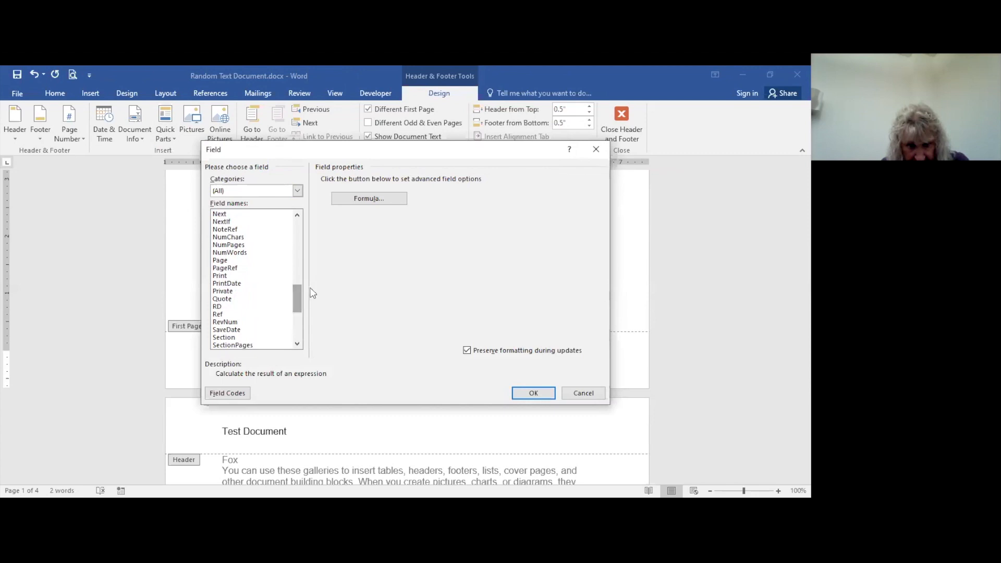
click(222, 261)
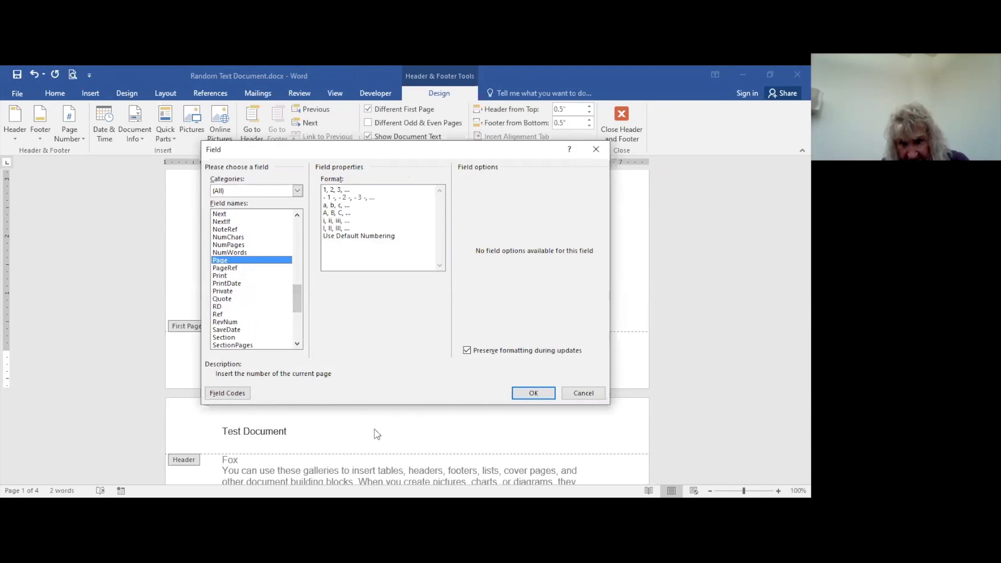
click(534, 394)
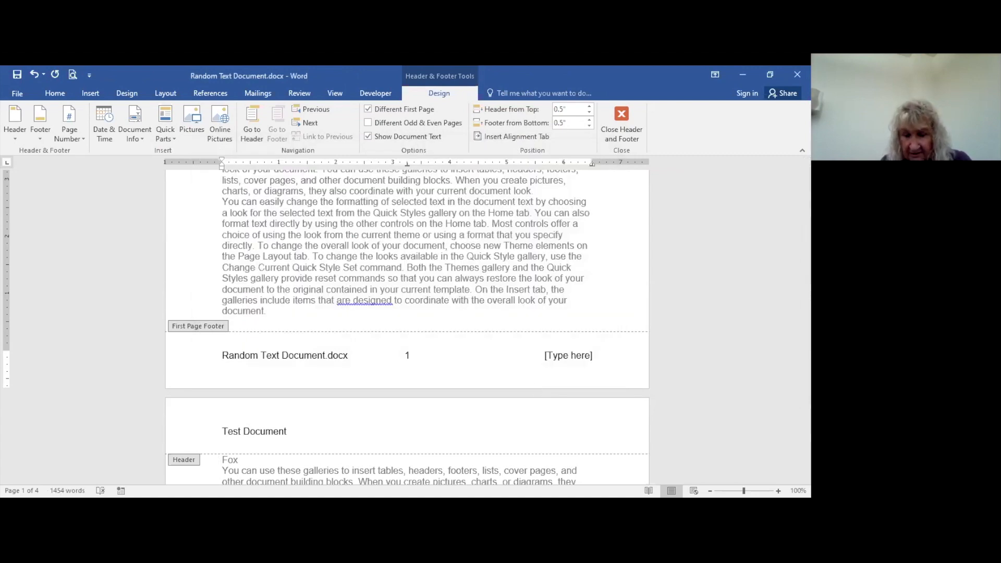
Add the word "of" and a NumPages field after the page number in the first page footer
text(o)
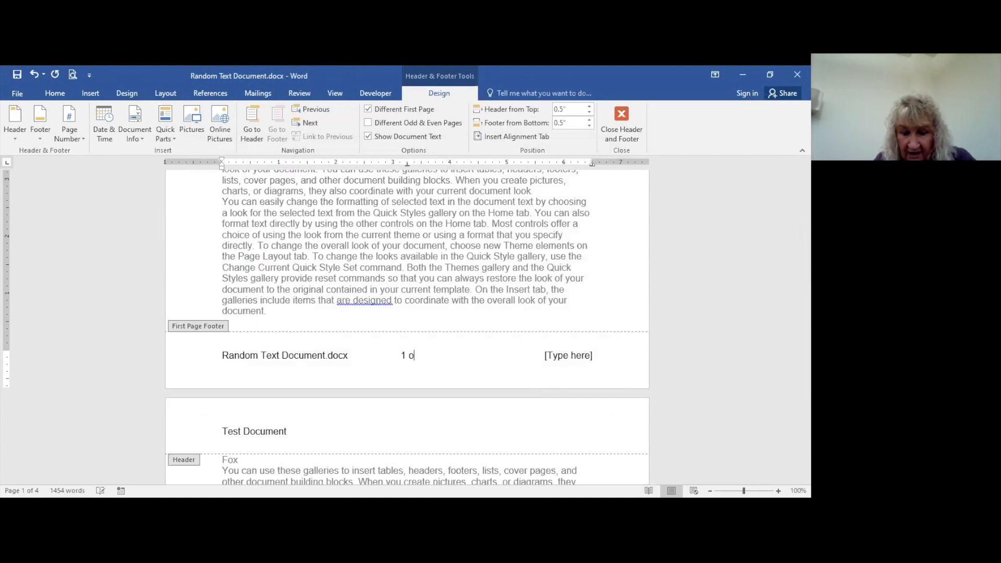
text(f)
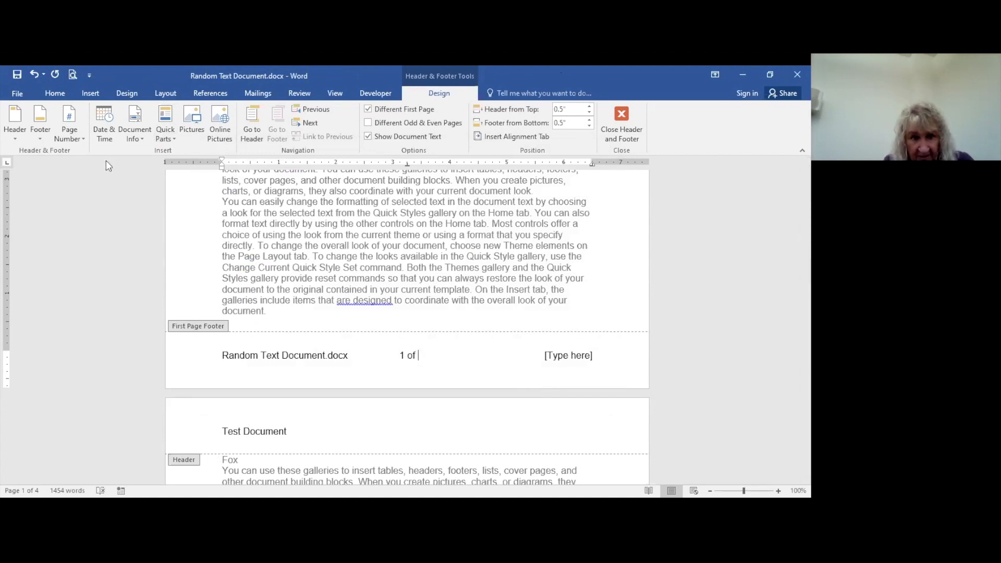
click(163, 128)
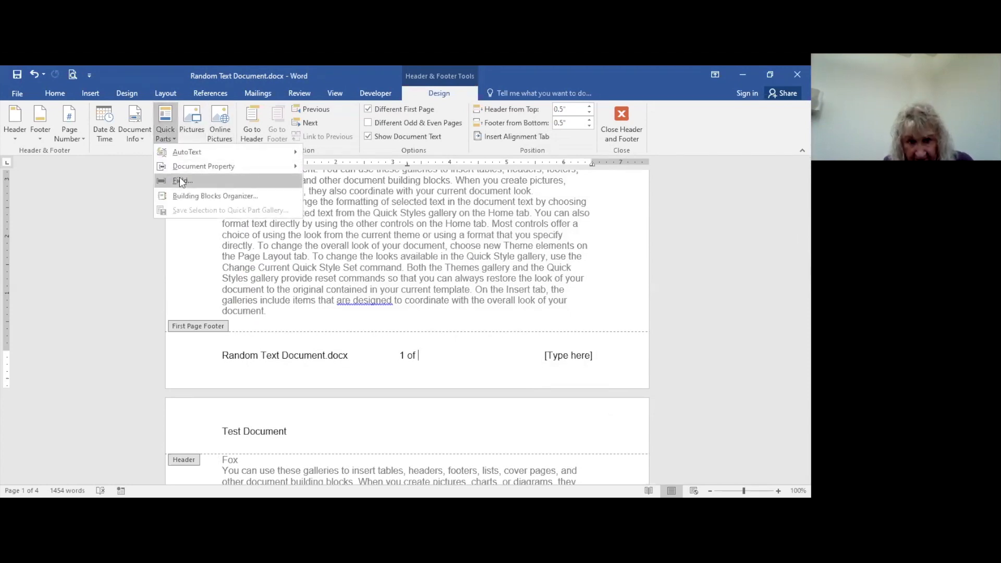
click(180, 180)
drag(295, 231, 309, 290)
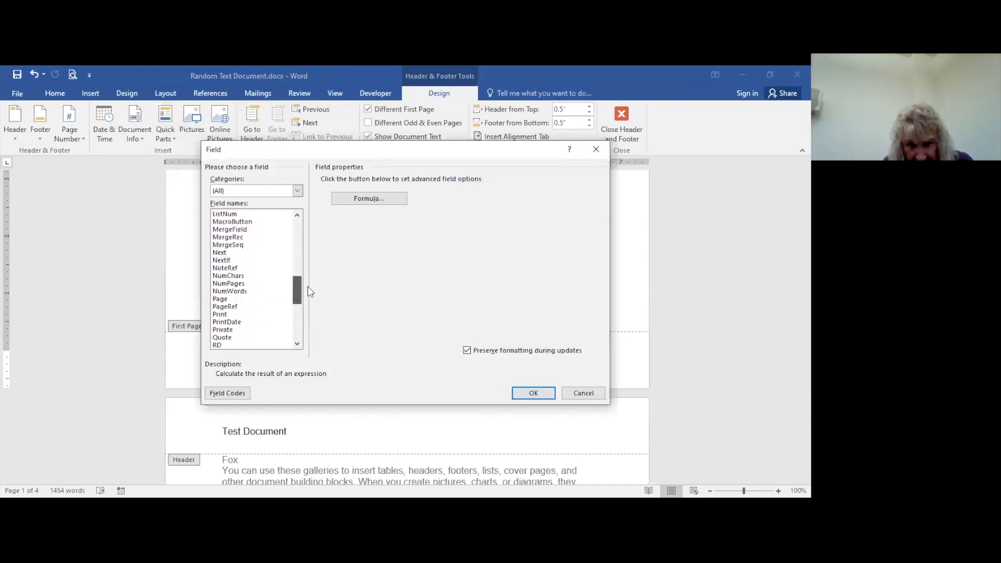
click(233, 284)
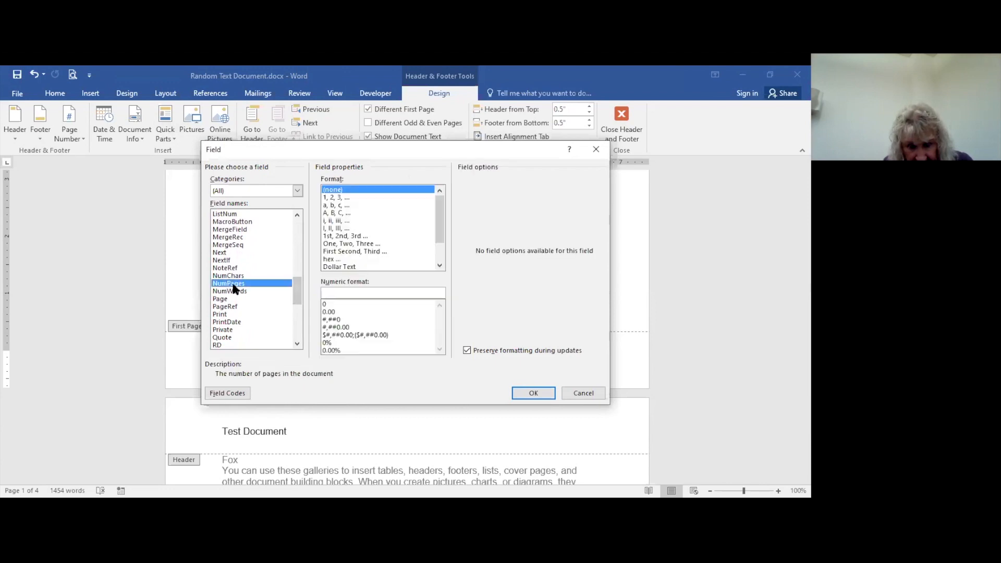
click(531, 394)
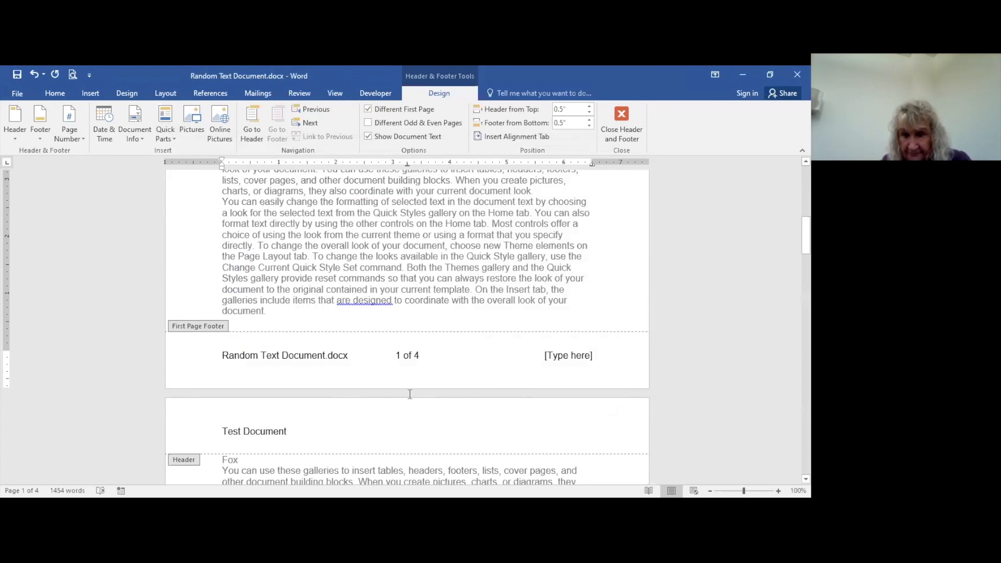
Replace the right placeholder of the first page footer with a Date field in the 1/22/2021 format
click(564, 359)
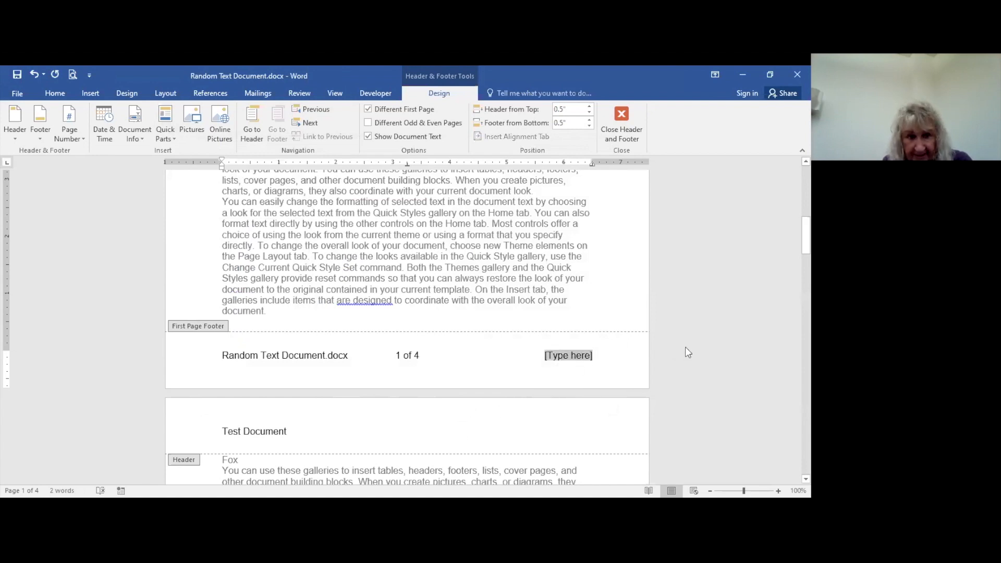
click(162, 125)
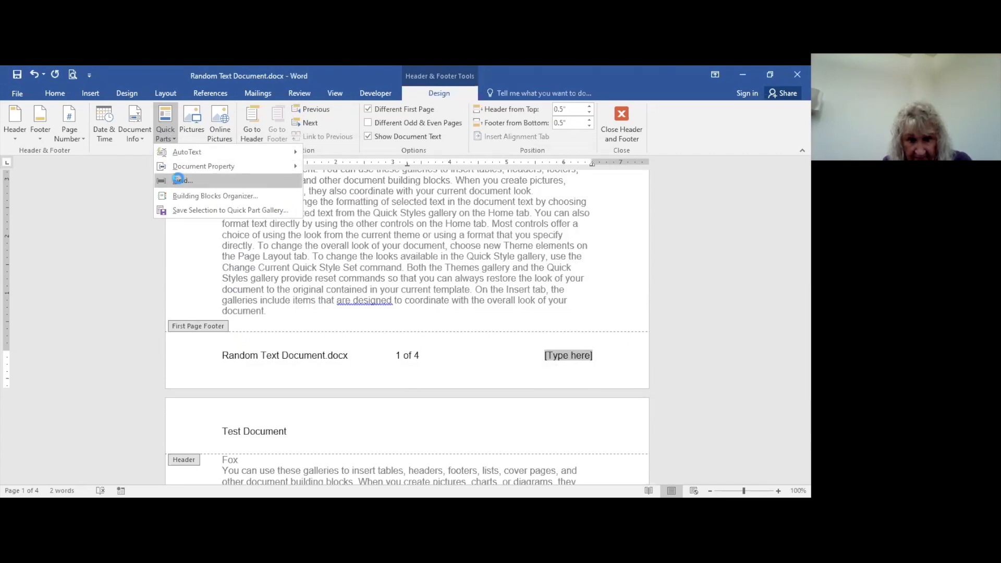
click(180, 181)
drag(298, 240, 299, 264)
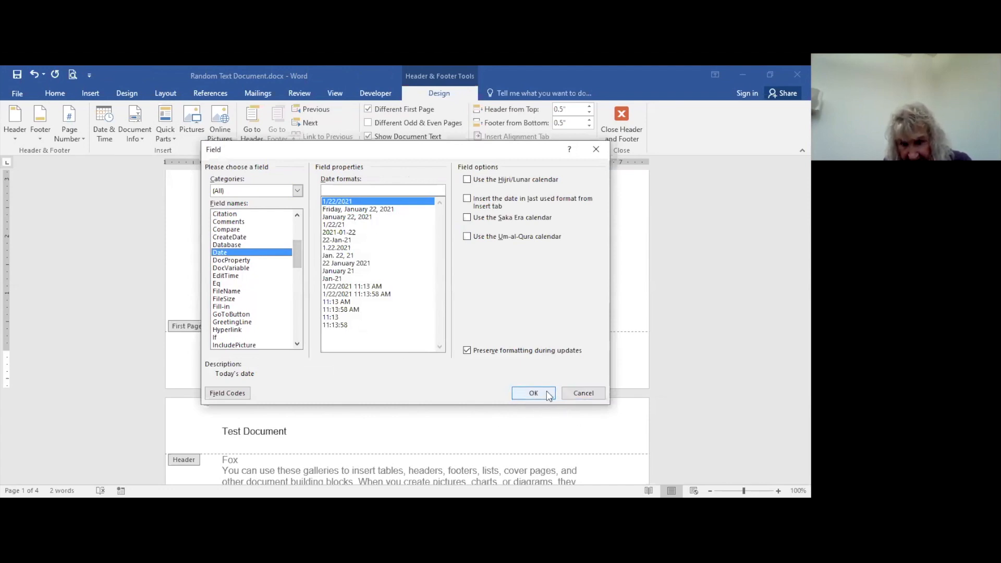
click(532, 391)
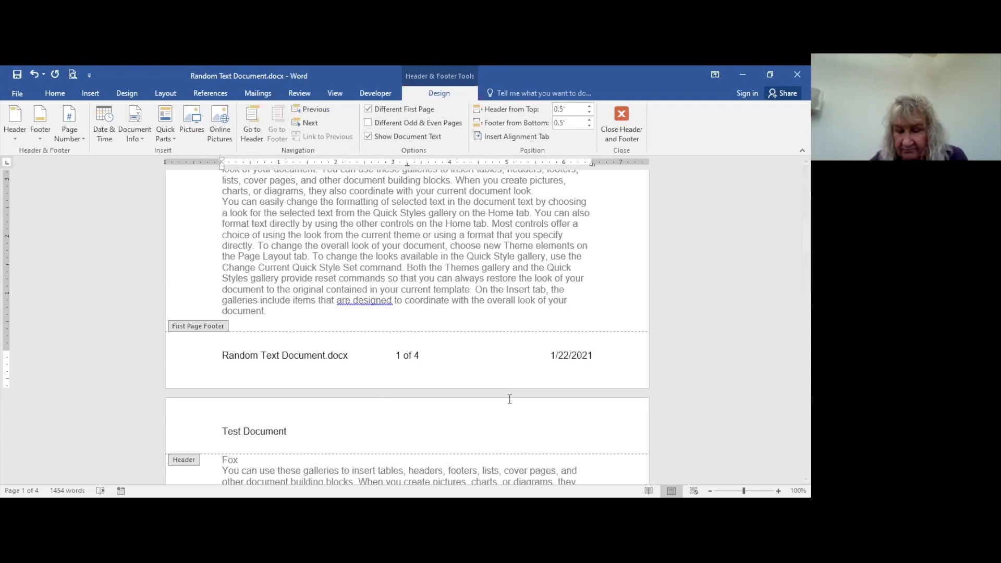
Check the footer on the second page, turn off Different First Page, and review the first page's header and footer
scroll(552, 334, down, 7)
scroll(552, 334, down, 15)
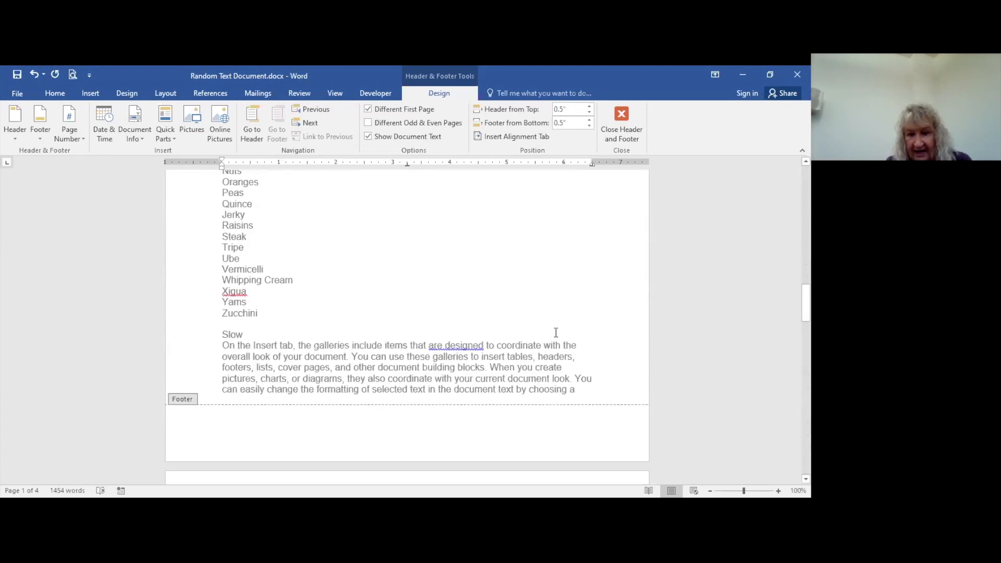
scroll(547, 331, up, 17)
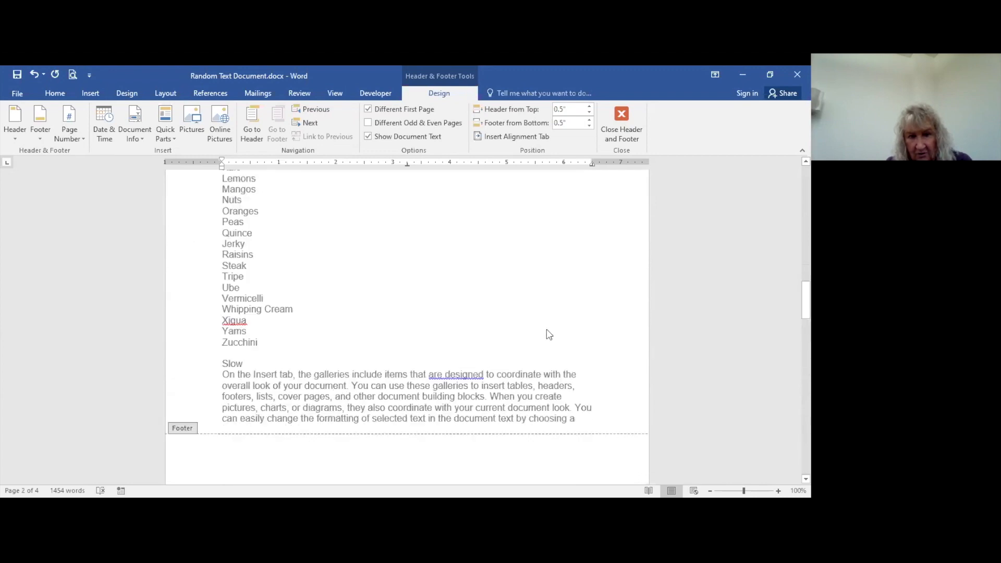
click(367, 109)
scroll(499, 184, down, 10)
scroll(533, 212, up, 8)
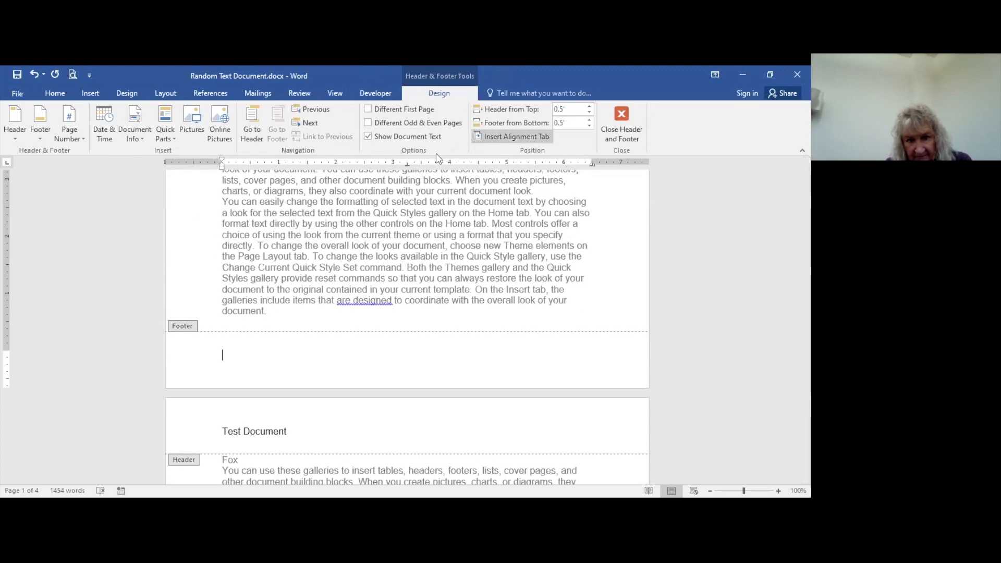
scroll(453, 187, down, 15)
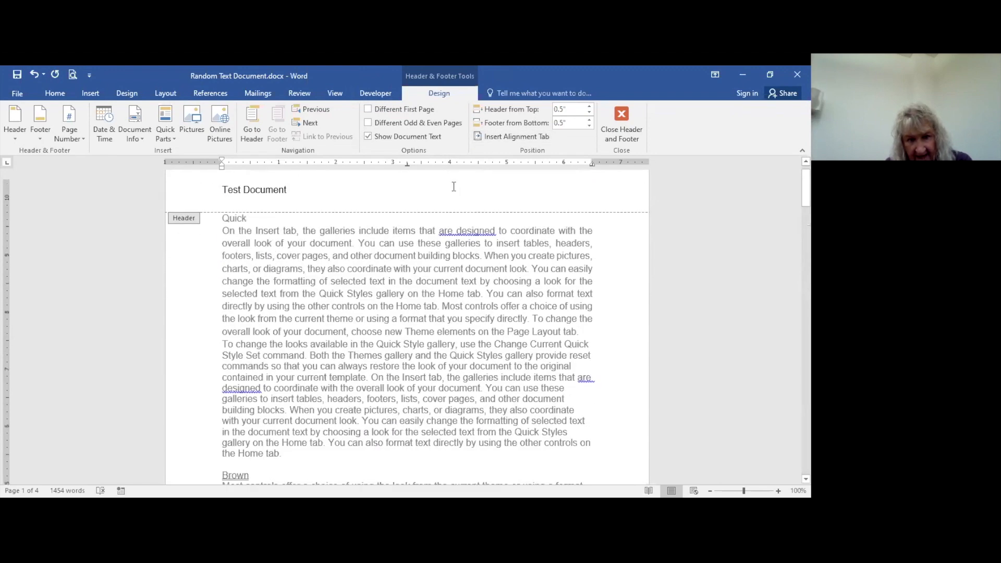
Examine the header and footer across the first two pages with Different First Page turned off
scroll(454, 187, down, 3)
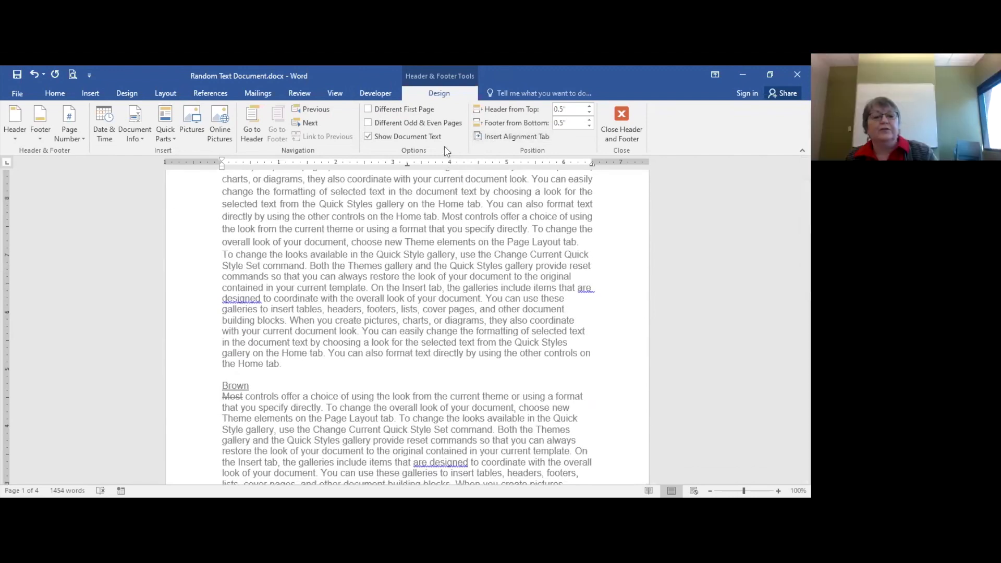
scroll(472, 152, up, 6)
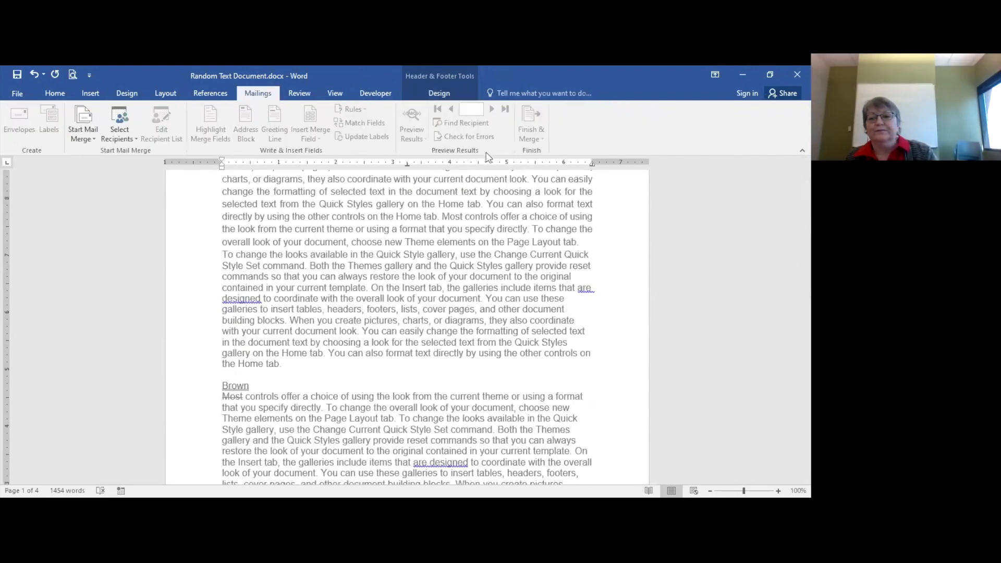
scroll(343, 266, down, 2)
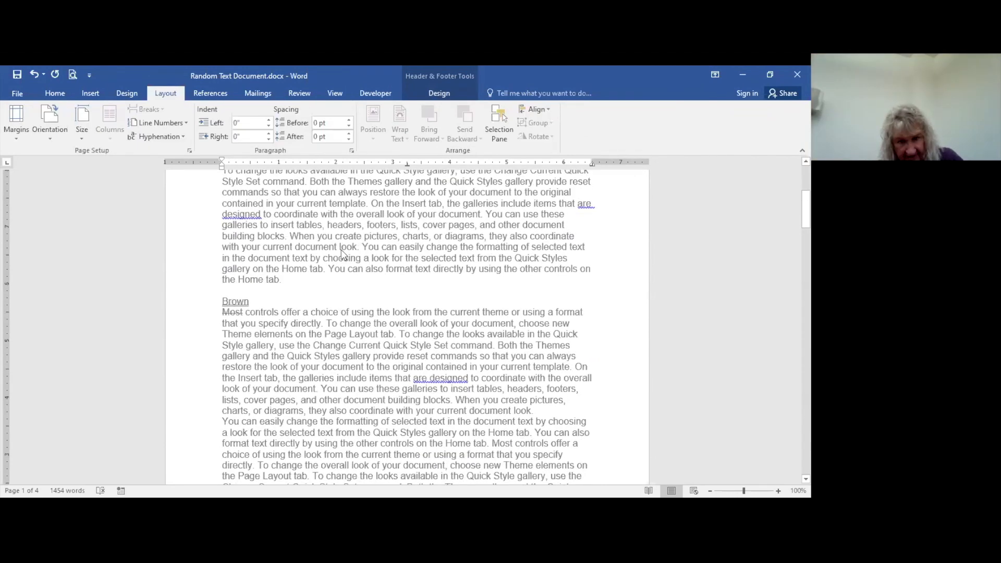
scroll(343, 266, up, 5)
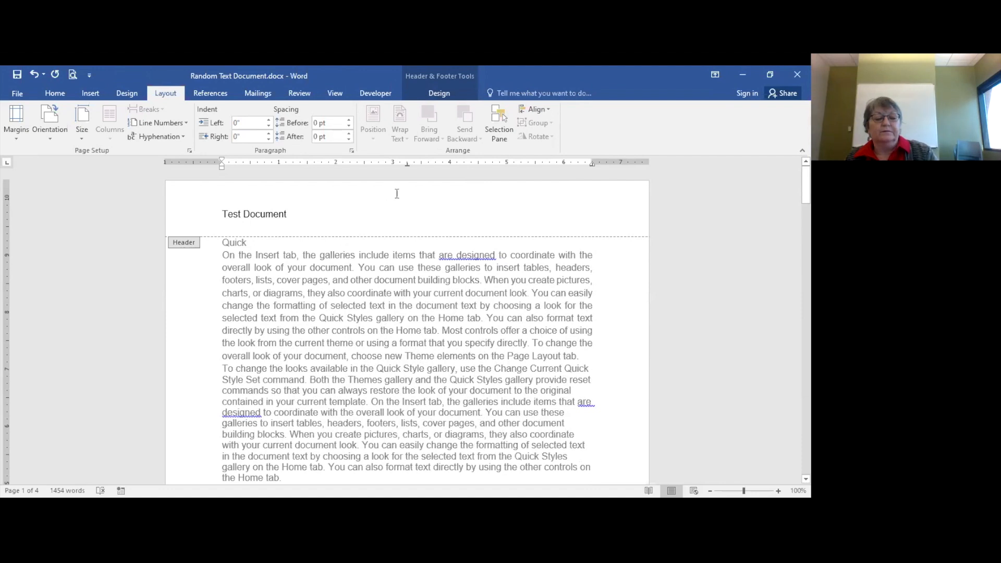
click(90, 92)
scroll(344, 234, down, 10)
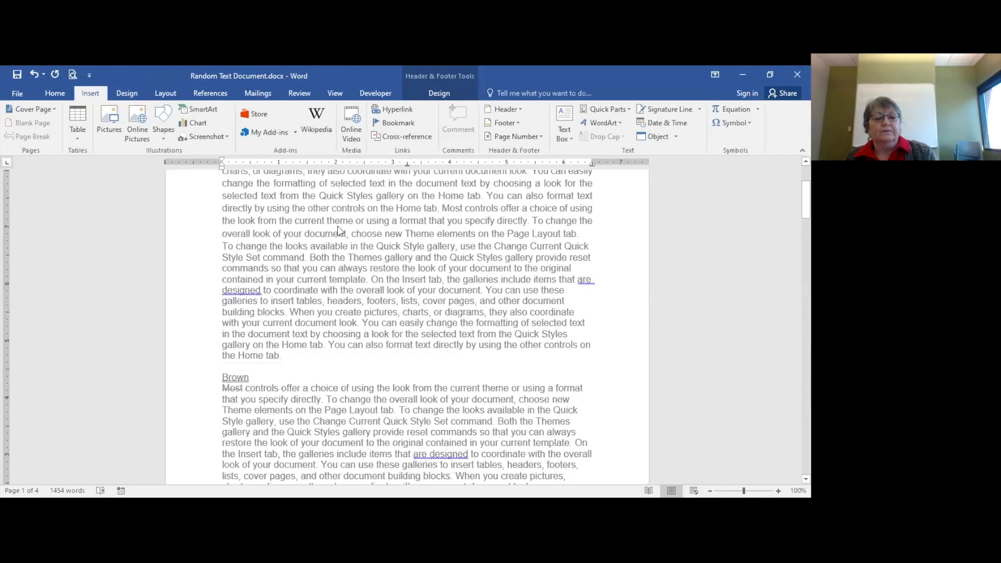
click(354, 261)
scroll(353, 261, down, 3)
scroll(354, 261, up, 12)
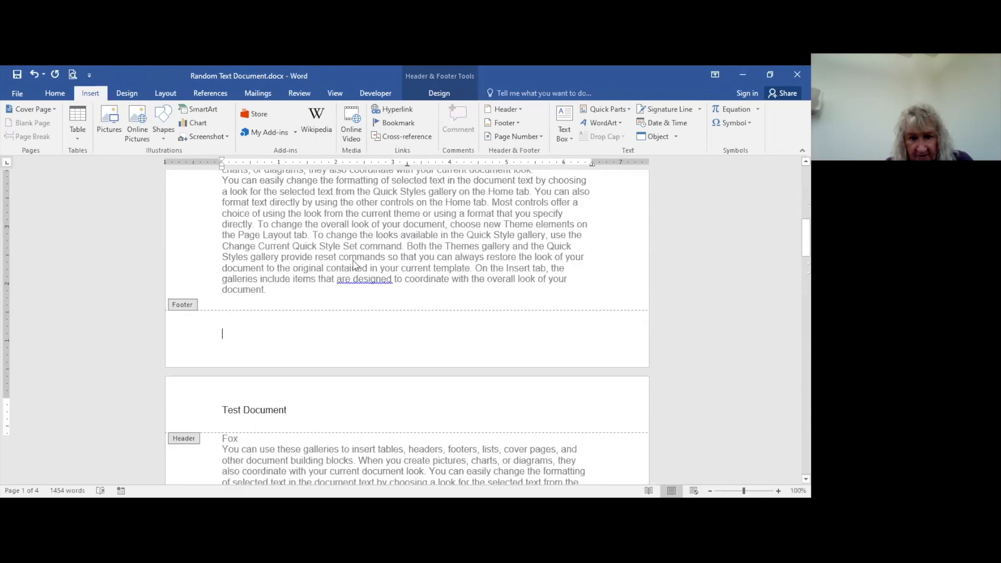
scroll(350, 250, down, 3)
scroll(350, 251, up, 3)
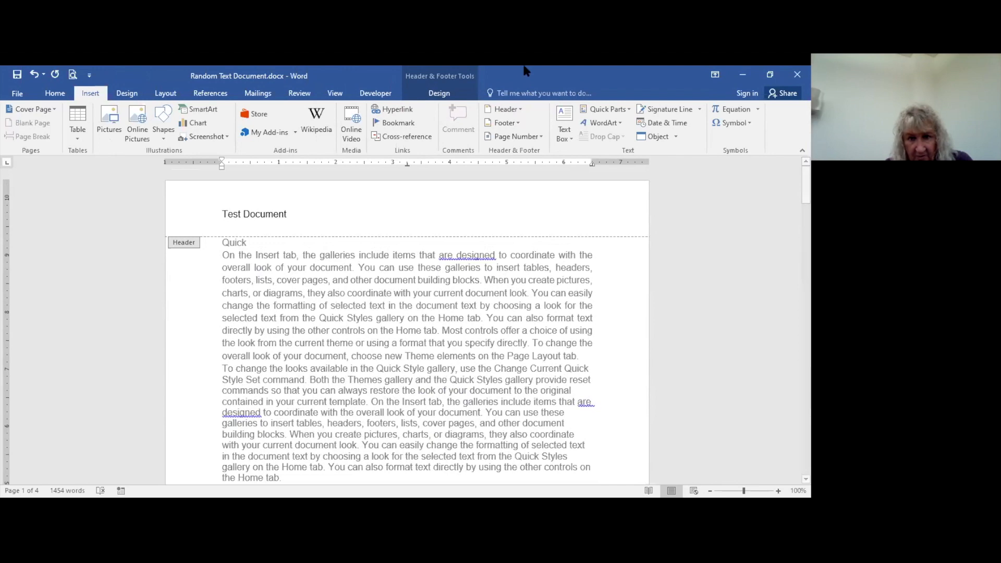
Turn Different First Page back on, then close the header and footer to return to the body text
click(438, 92)
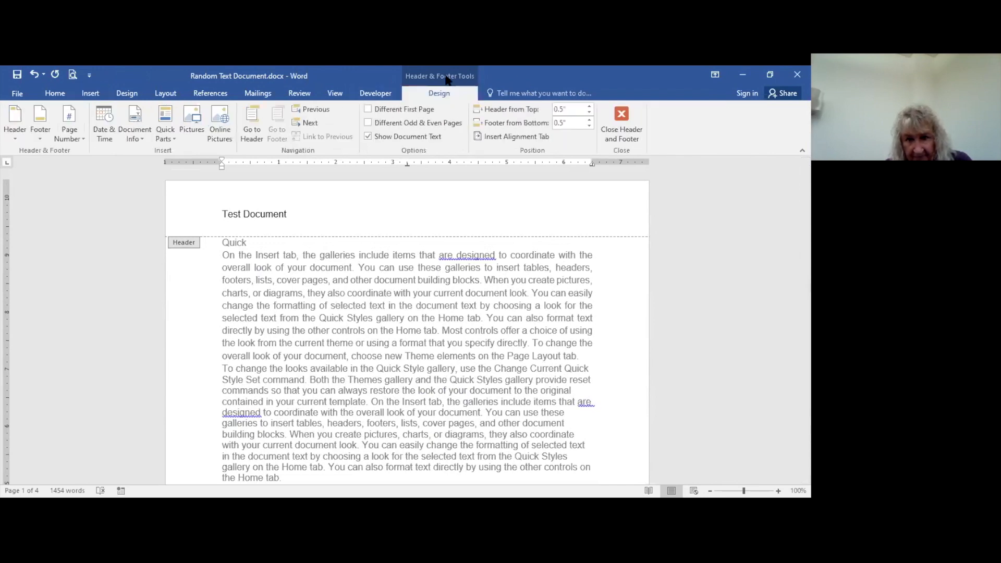
click(368, 109)
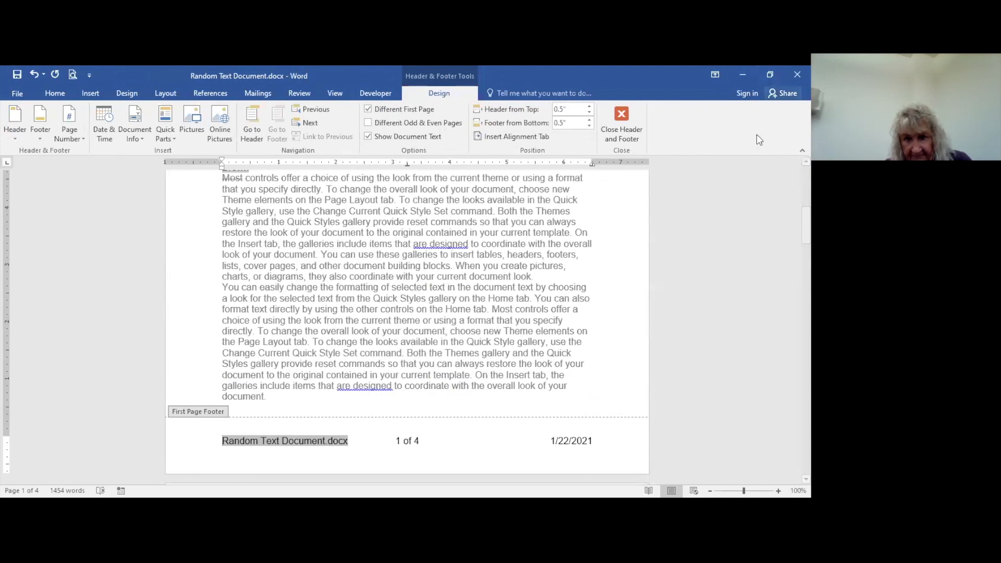
scroll(594, 306, up, 1)
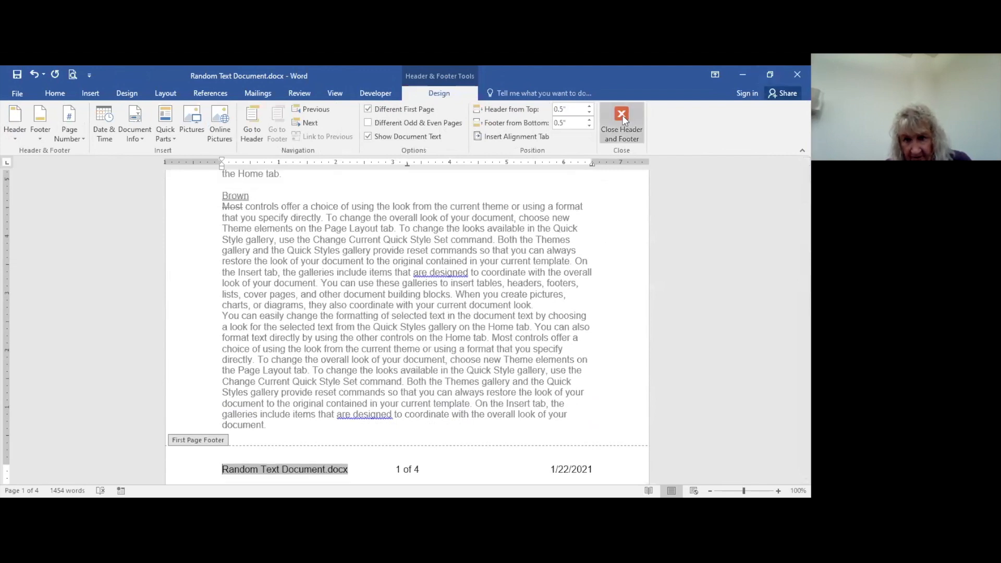
click(621, 120)
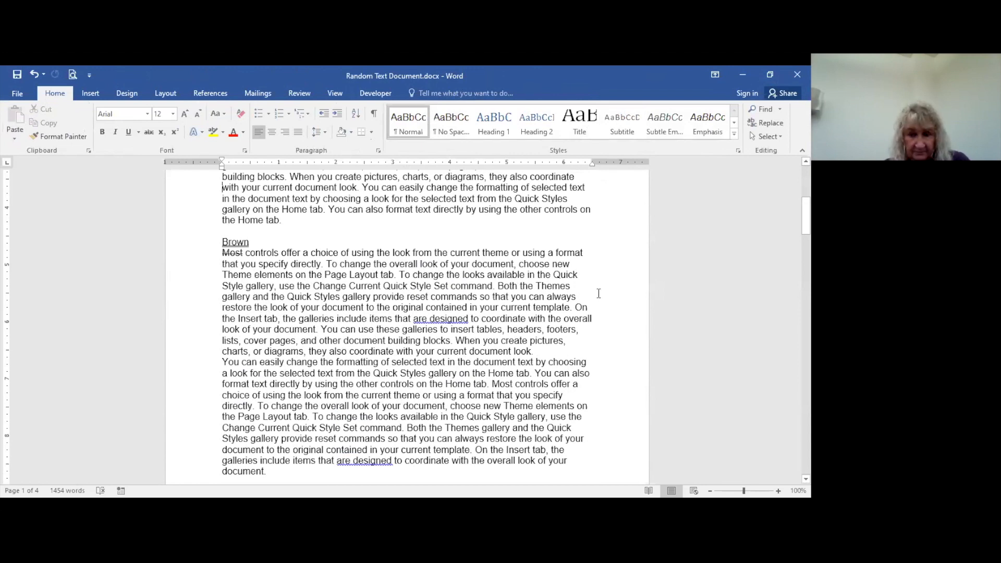
scroll(608, 342, up, 8)
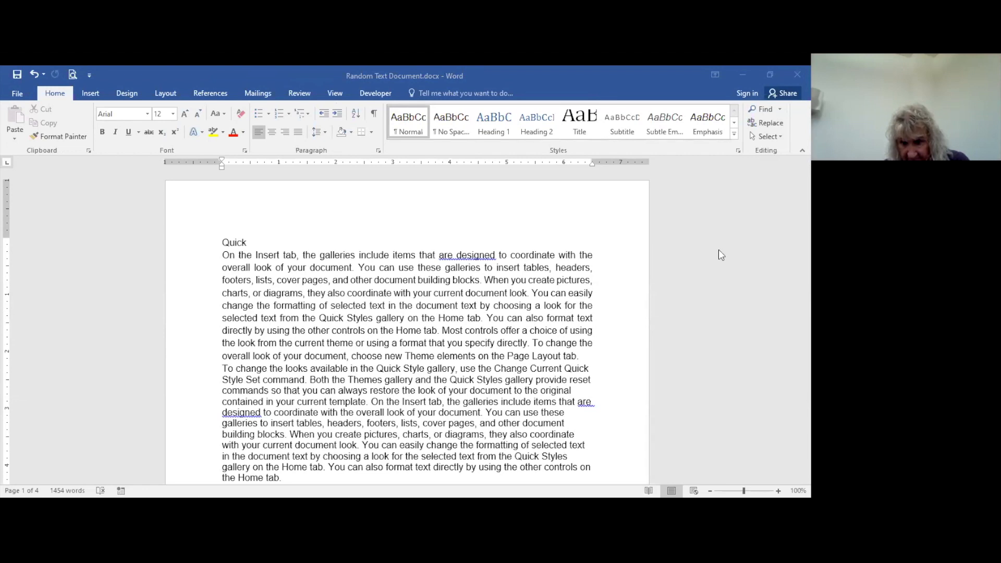
Create a new blank document and enter "Downers Public Library" as its first line
key(ctrl+n)
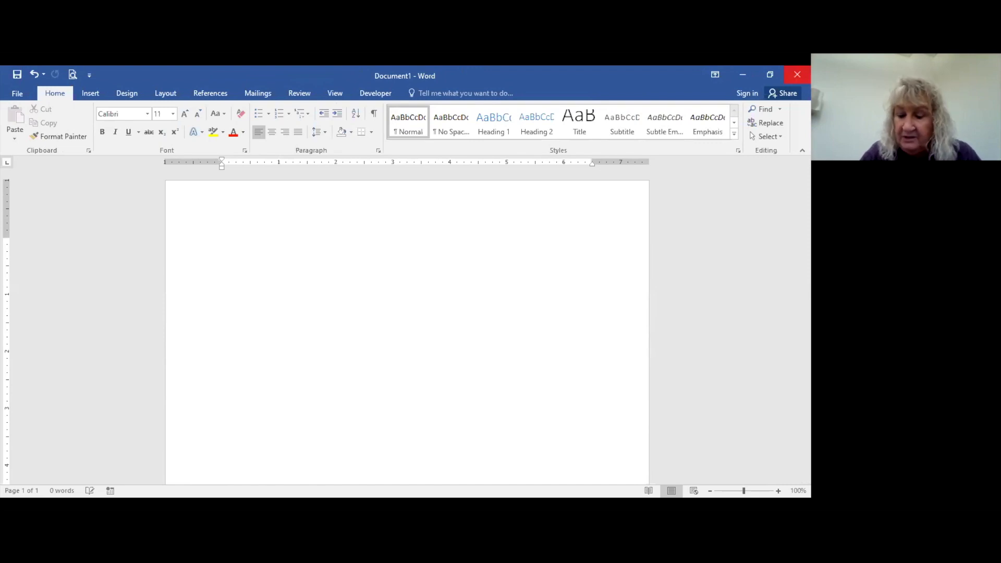
text(D)
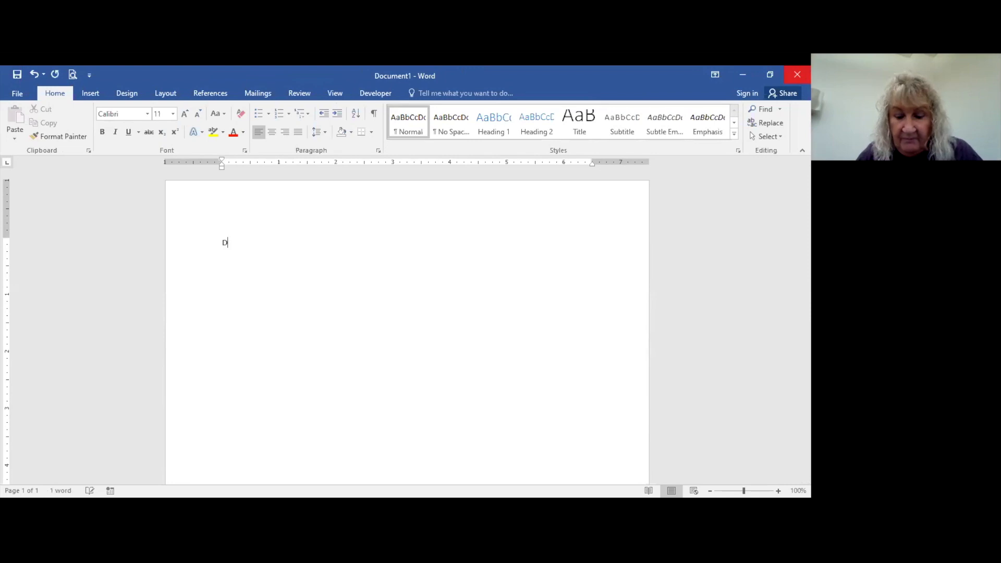
text(owner)
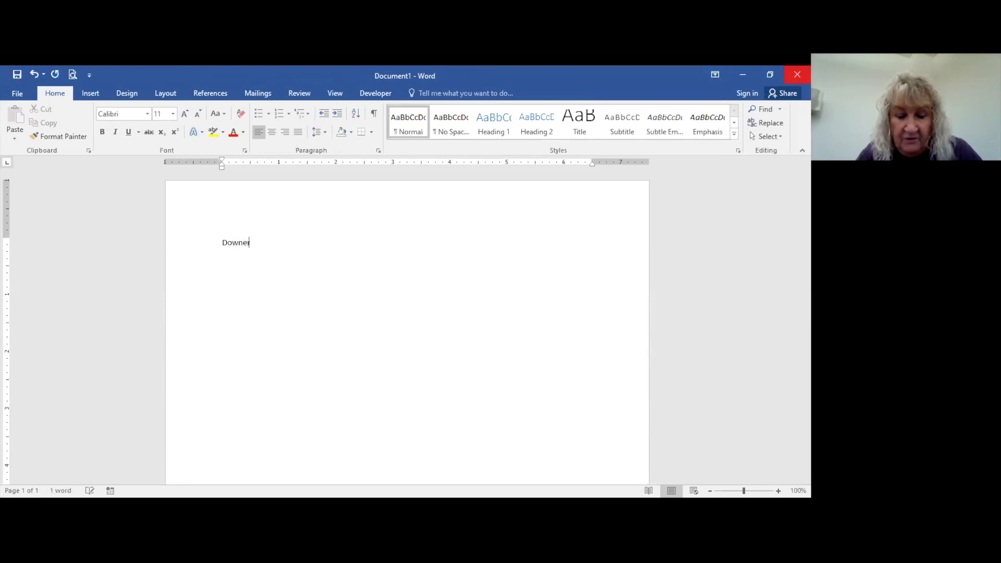
text(s )
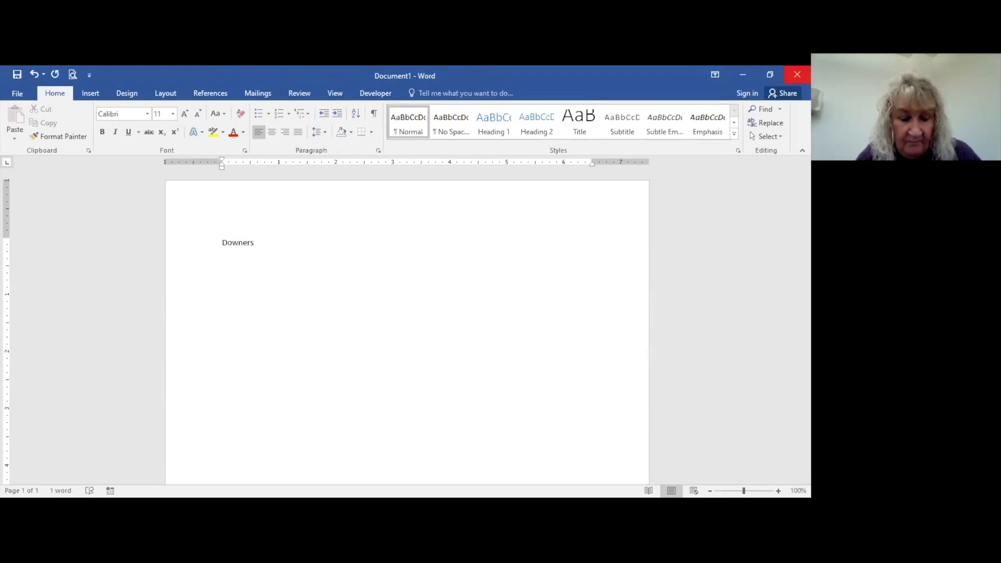
text(Publoc)
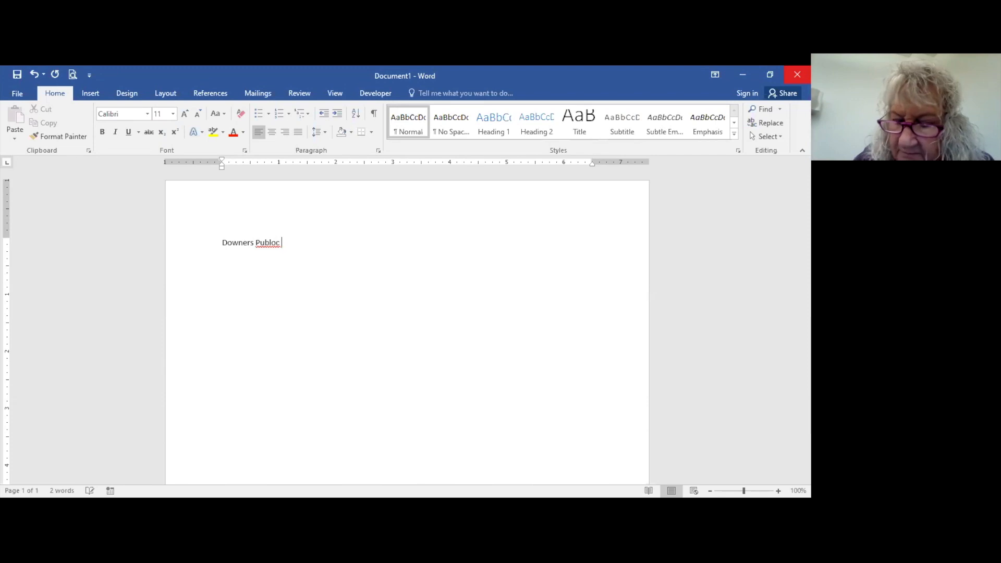
key(BackSpace)
key(BackSpace)
key(BackSpace)
text(ic )
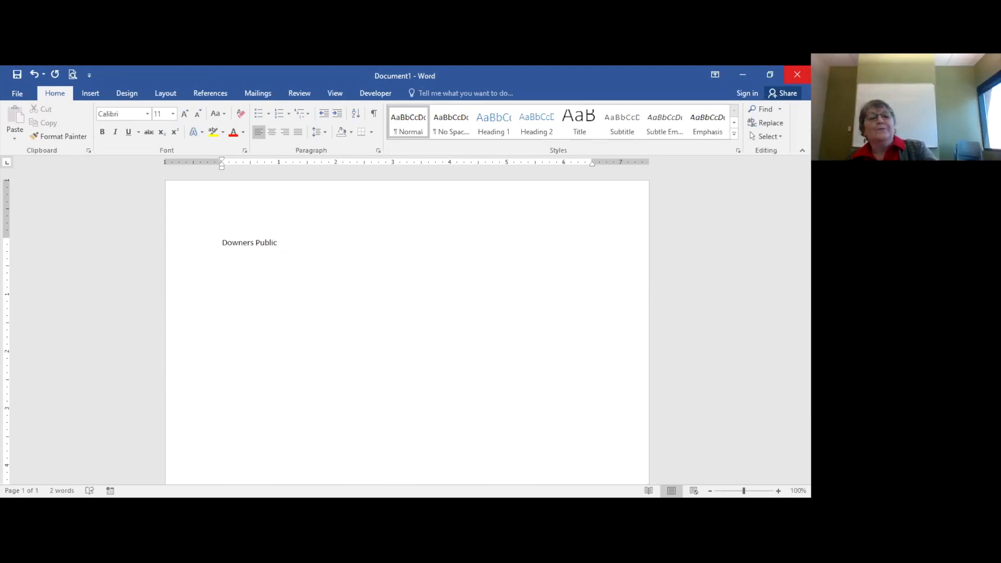
text(Library )
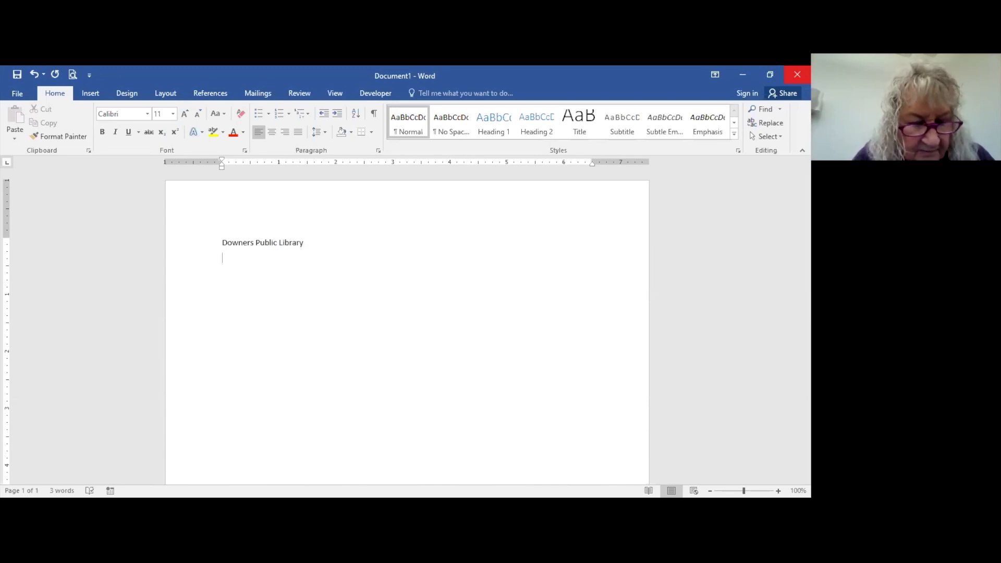
Enter the library's street address on the second line
text(1050)
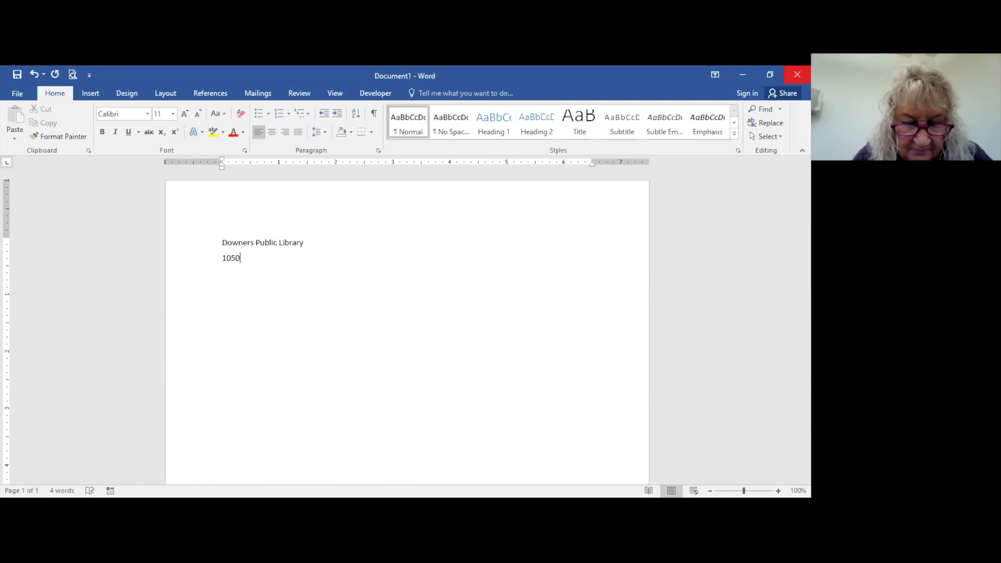
text( Cu)
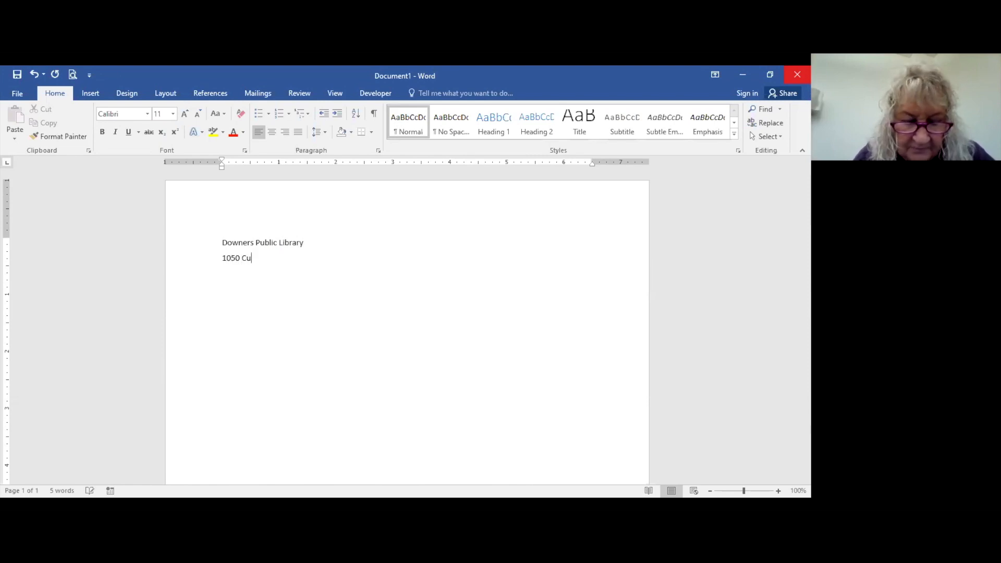
text(rtiss)
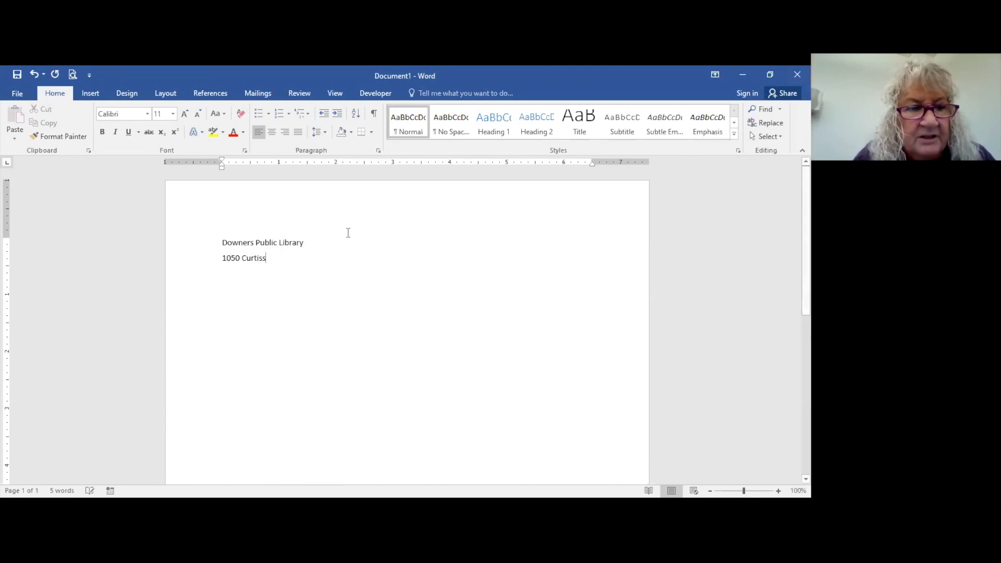
Save the library name and address lines to the Quick Parts gallery as "Downers Public" in the General category
click(91, 93)
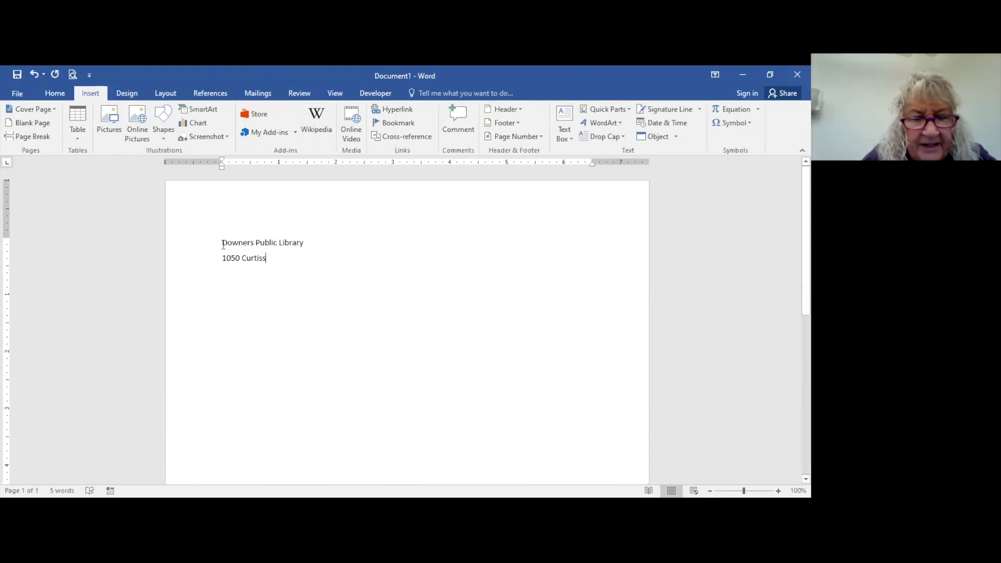
drag(223, 241, 320, 262)
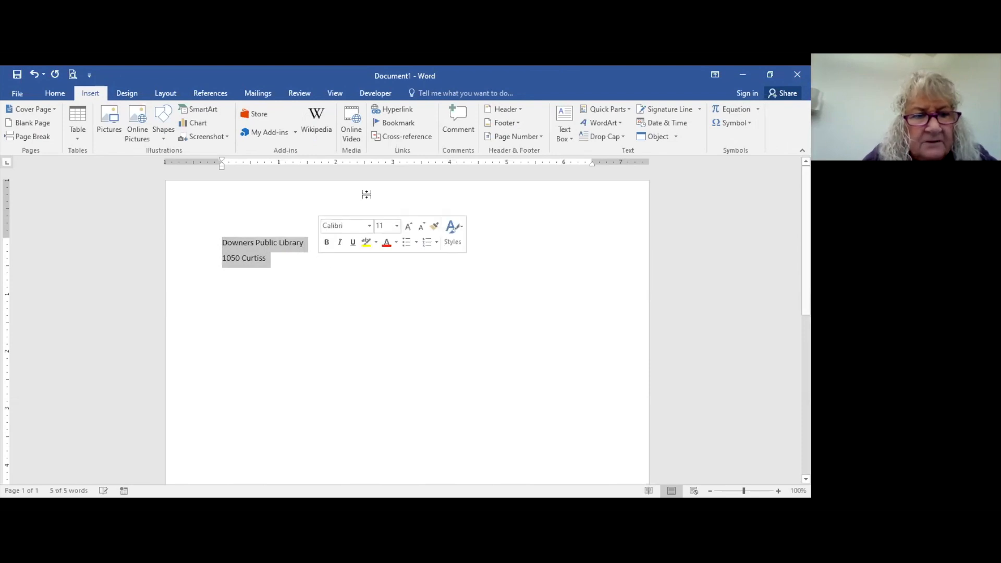
click(628, 111)
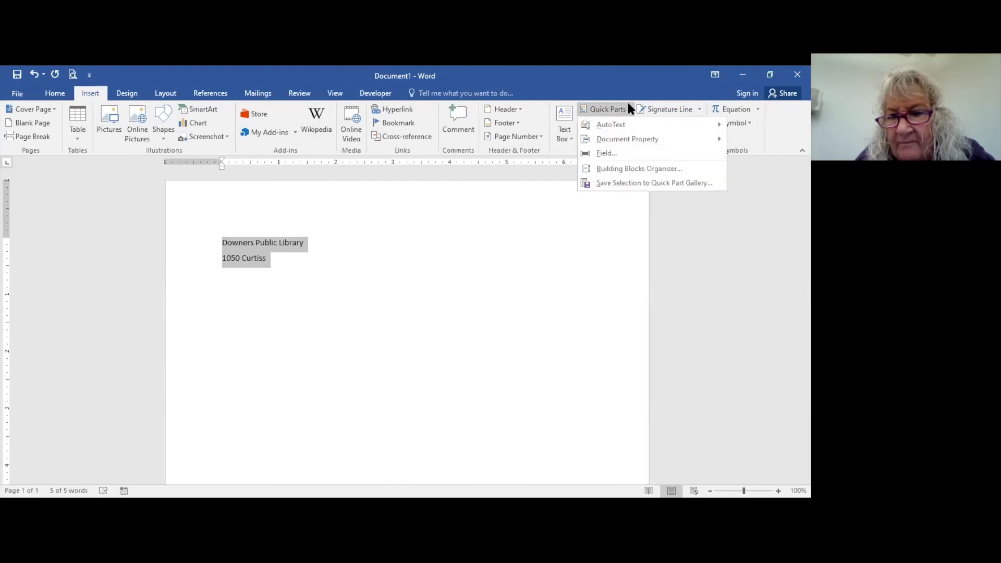
click(629, 184)
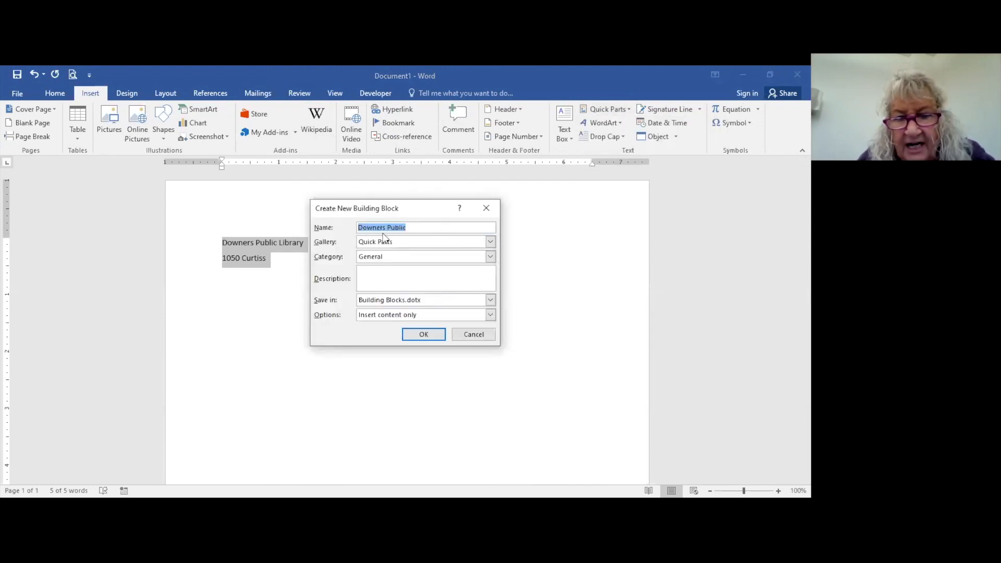
click(424, 335)
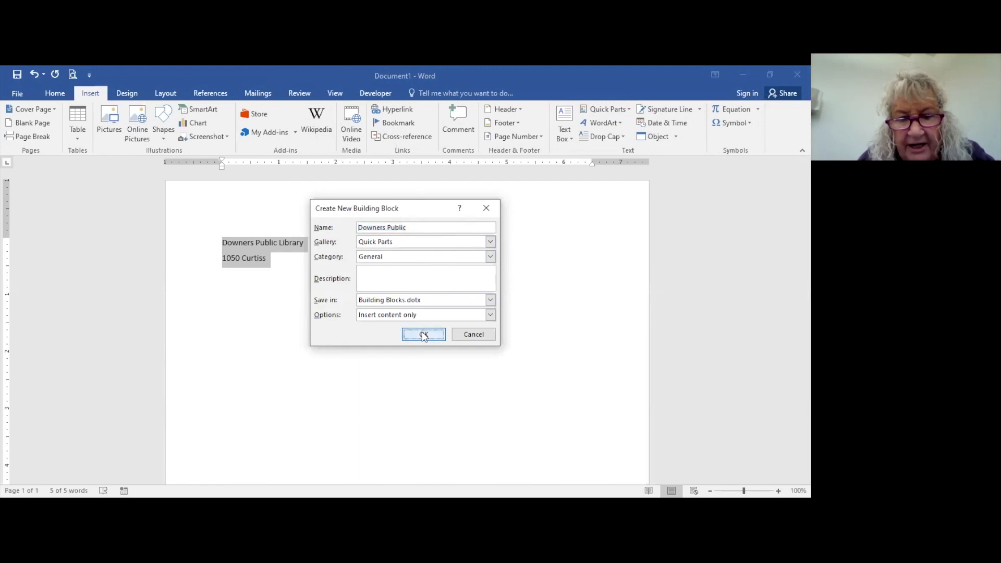
Add blank lines below the address and insert the saved "Downers Public" Quick Part there
click(297, 269)
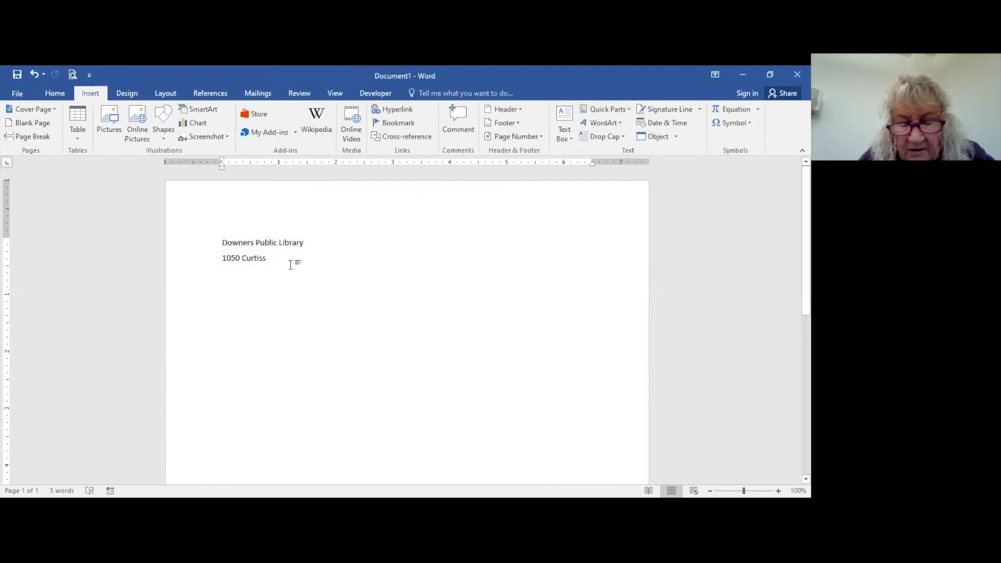
key(Return)
key(Return)
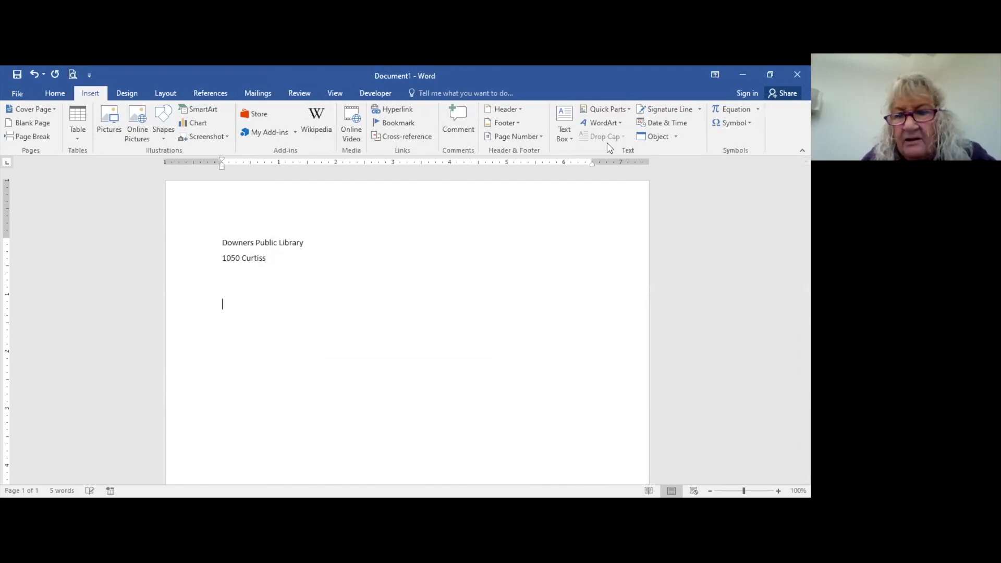
click(611, 108)
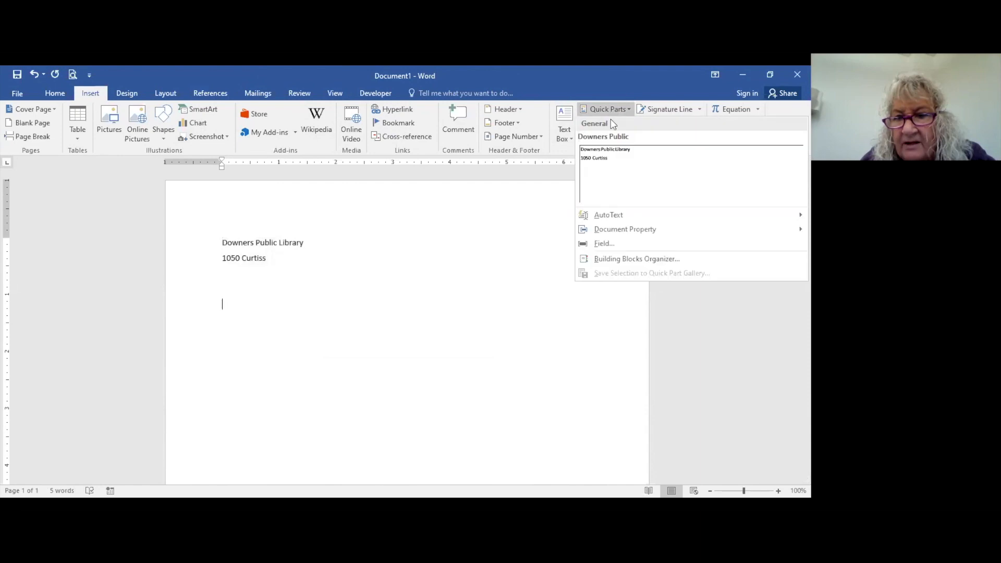
click(603, 159)
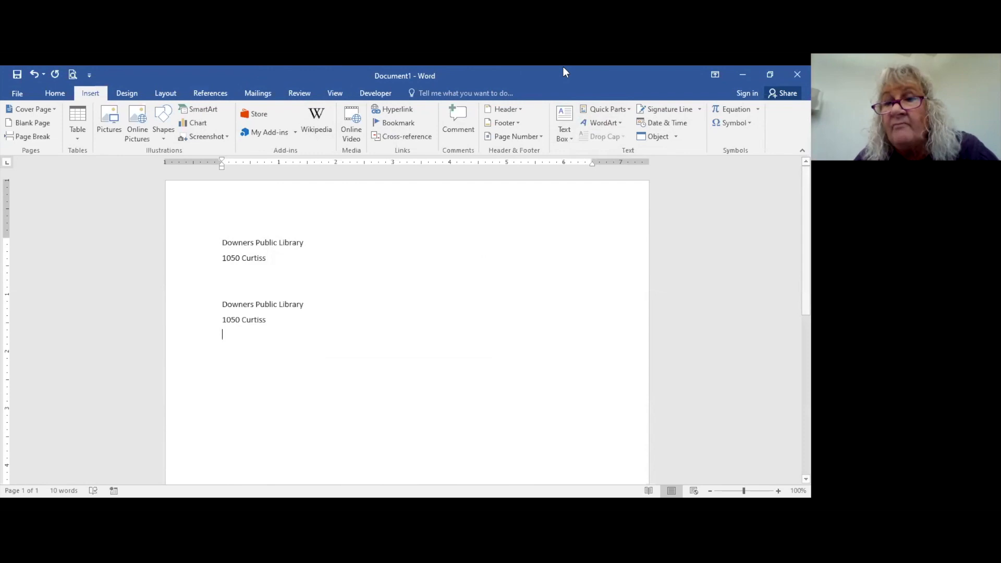
Open the Building Blocks Organizer
scroll(664, 123, down, 1)
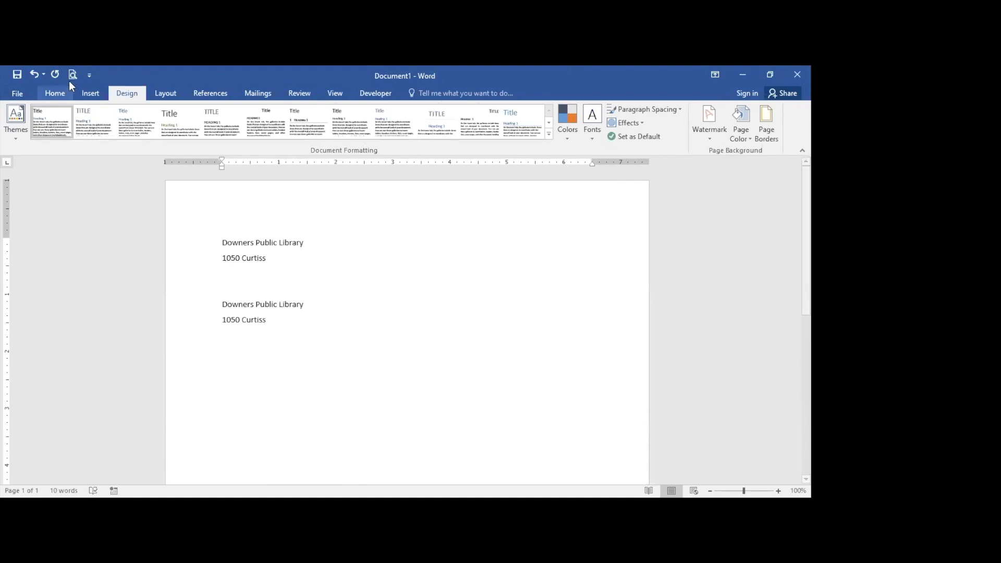
click(89, 93)
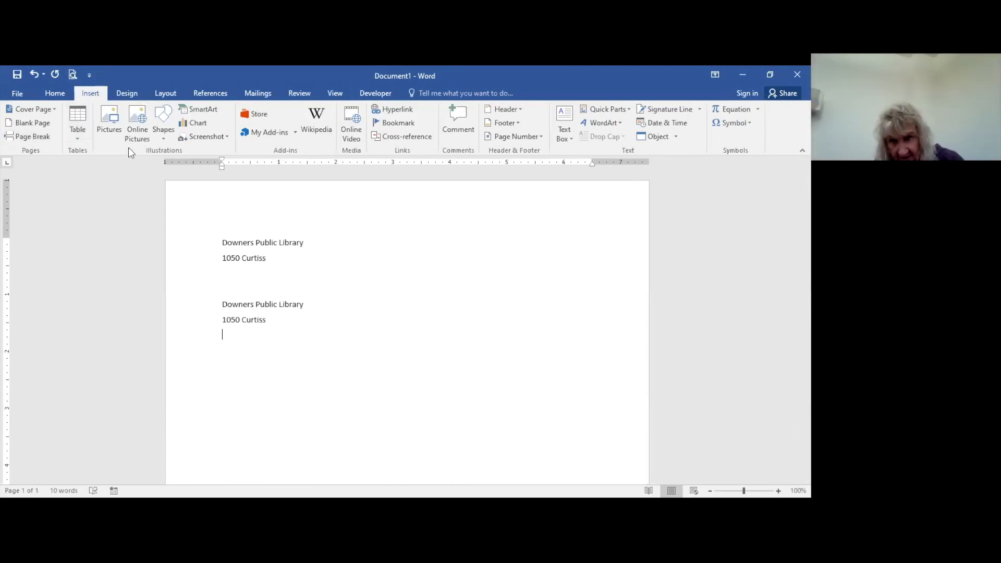
click(627, 110)
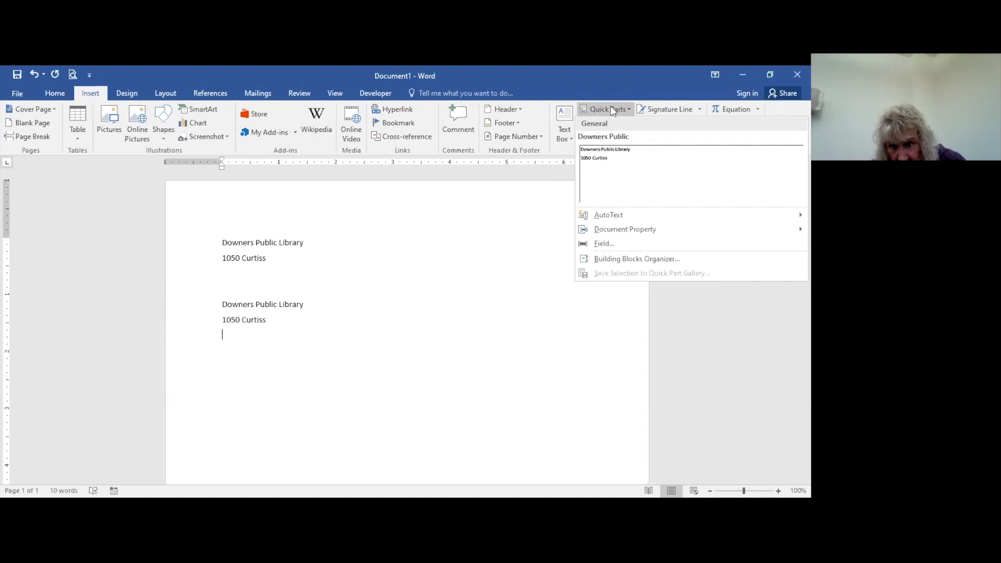
click(628, 264)
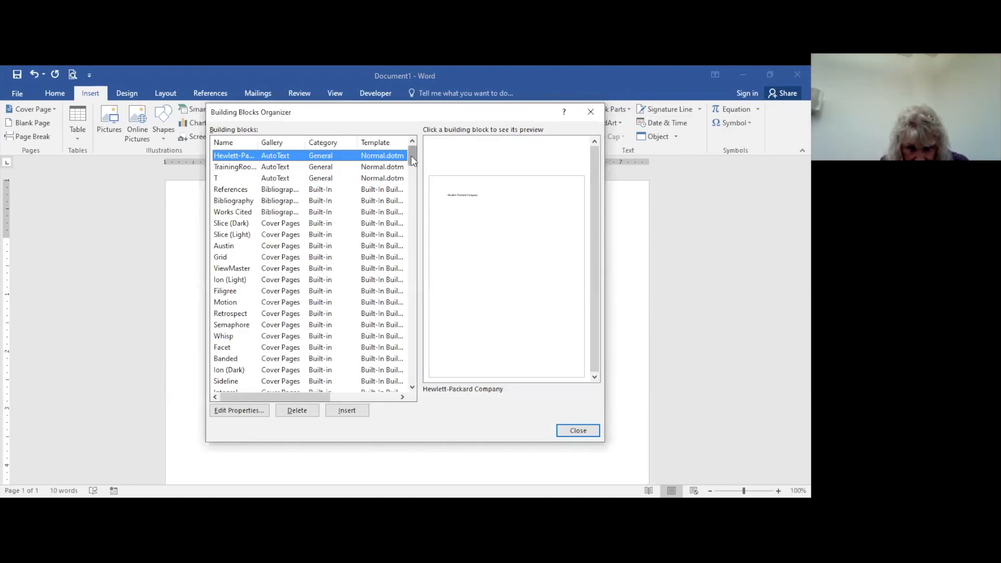
Sort the building blocks by name, delete the "Downers Public" Quick Part and close the organizer
drag(410, 157, 413, 171)
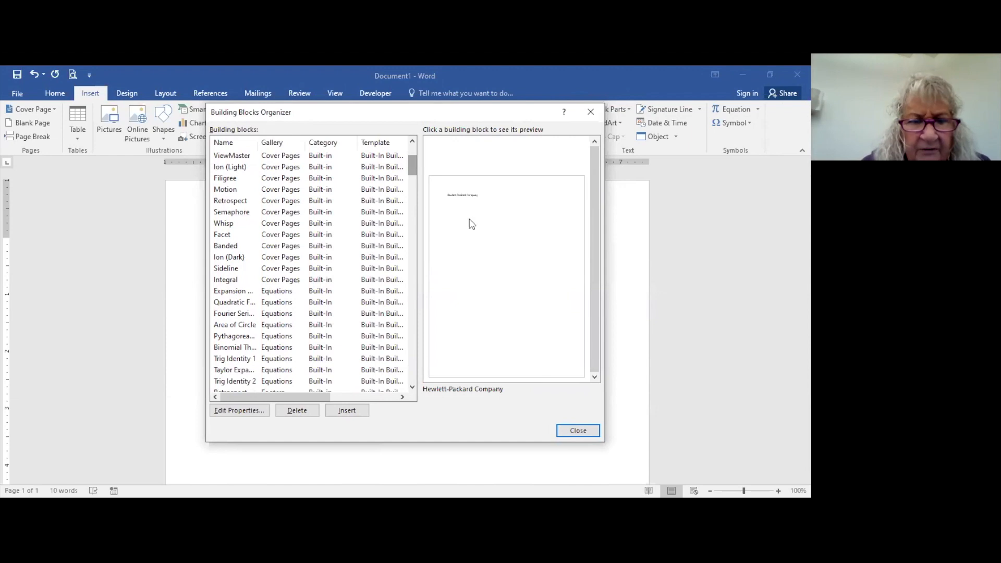
drag(413, 169, 406, 139)
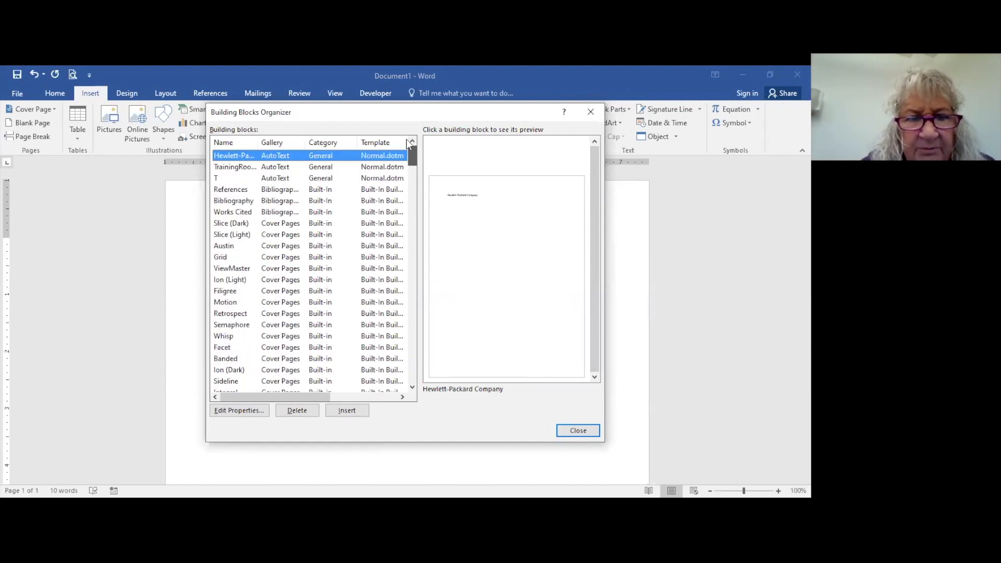
click(222, 140)
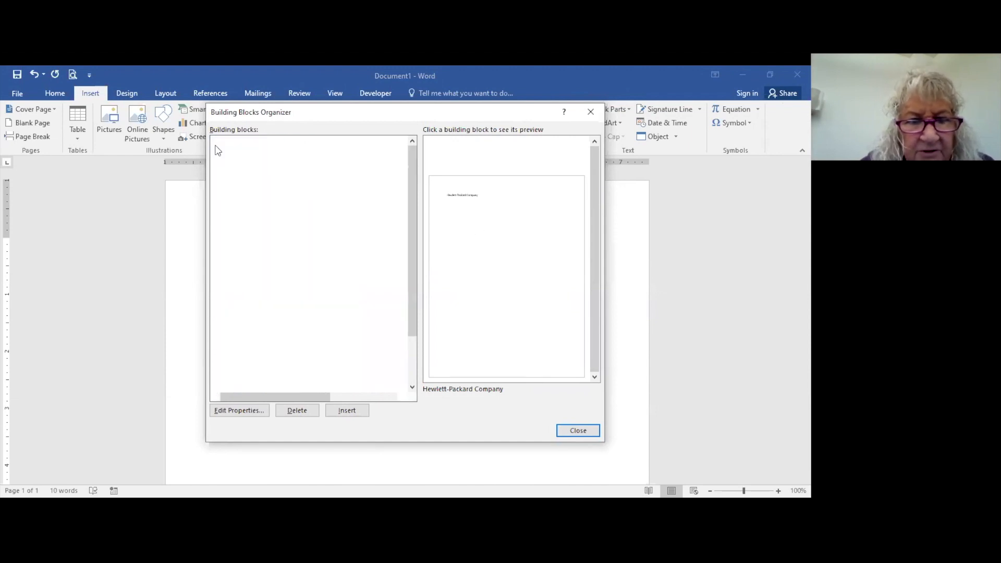
scroll(261, 193, down, 12)
scroll(258, 198, down, 9)
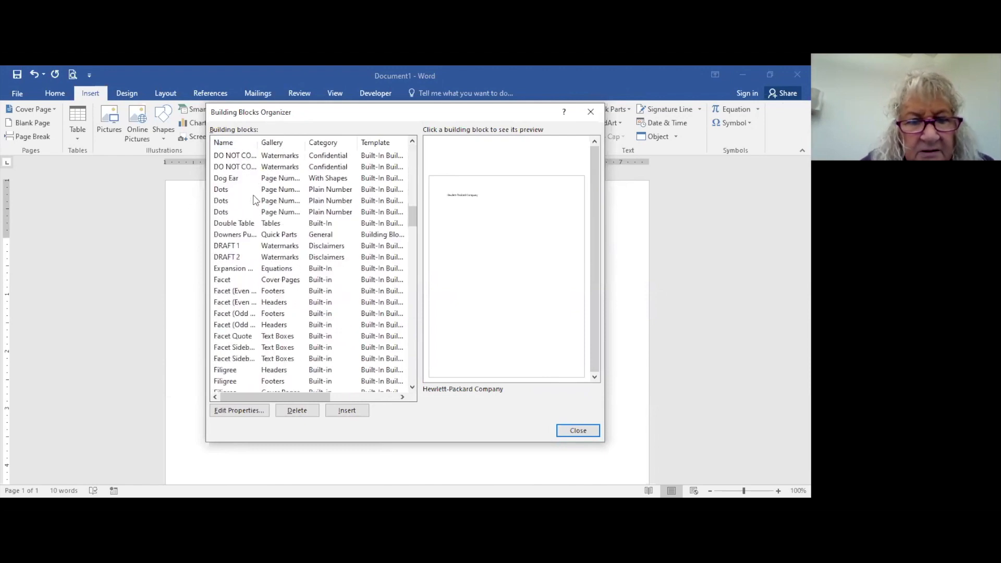
click(243, 236)
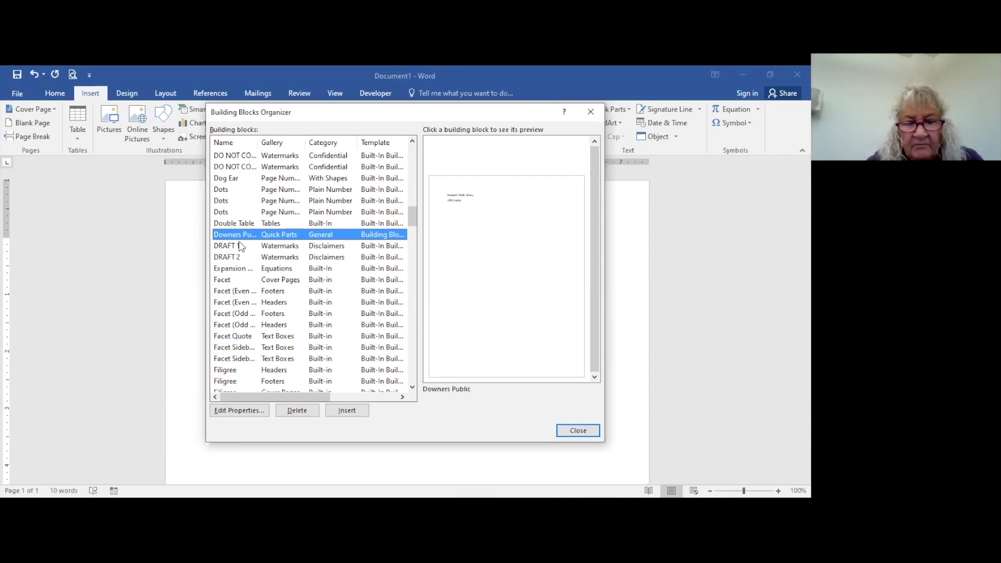
click(298, 411)
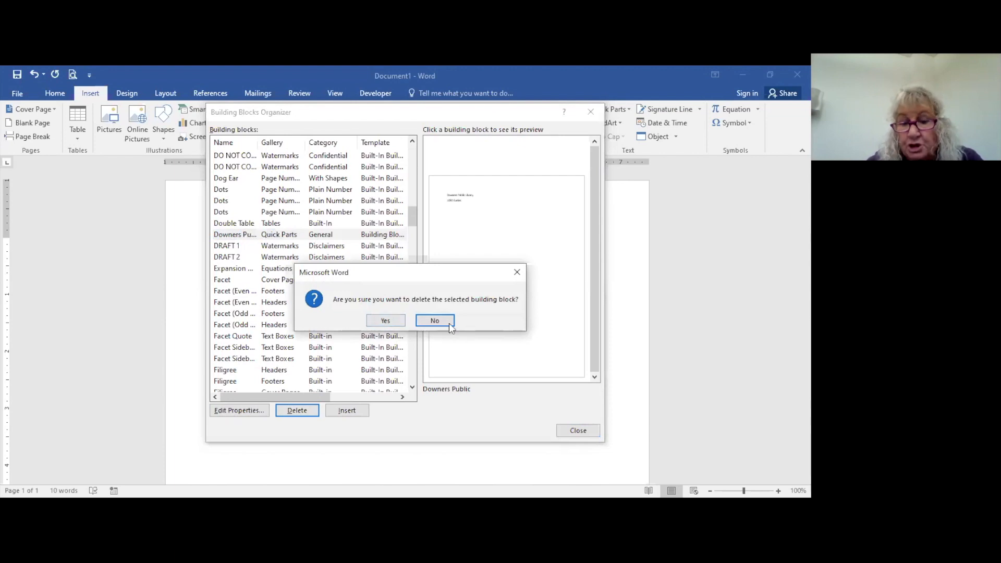
click(384, 320)
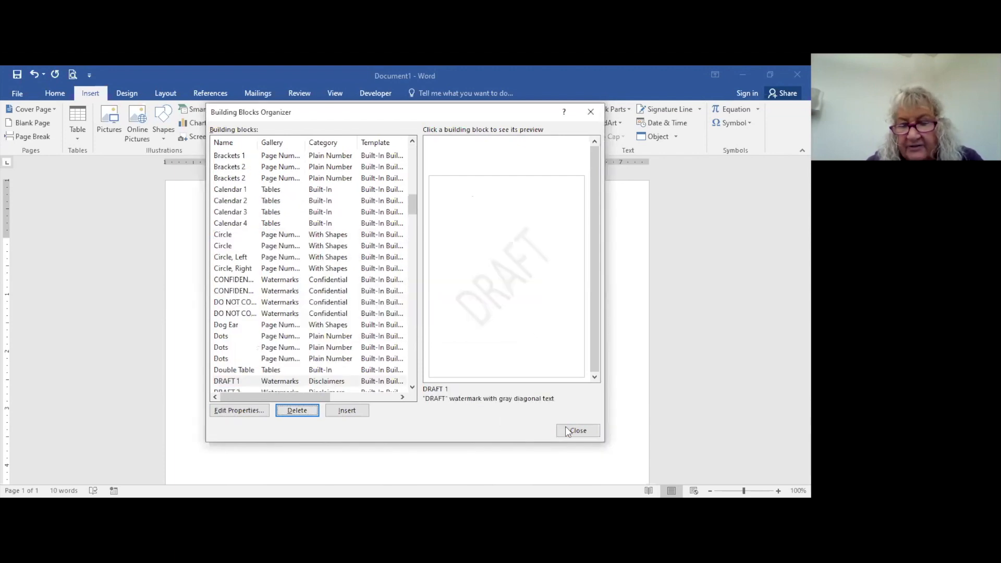
click(577, 431)
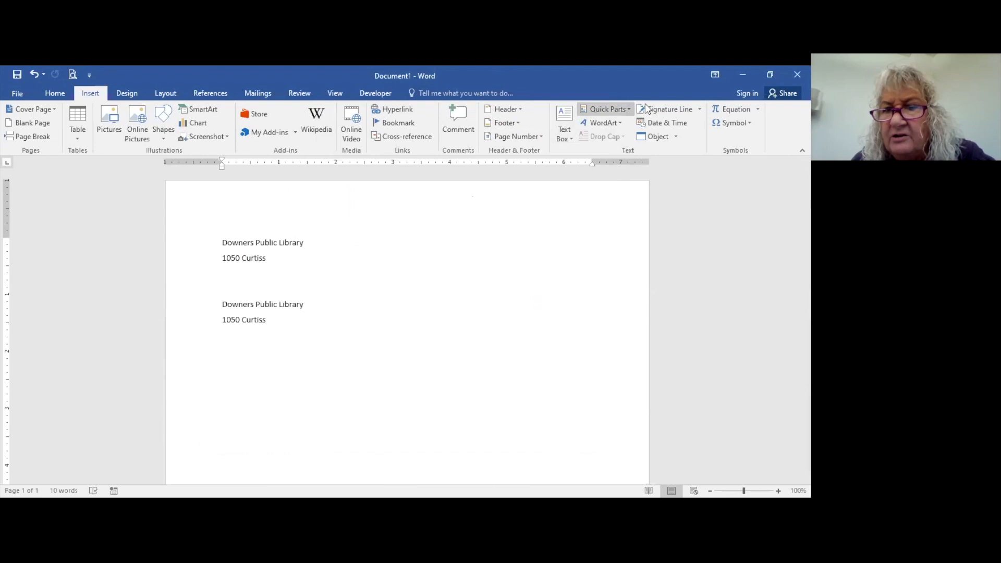
click(628, 111)
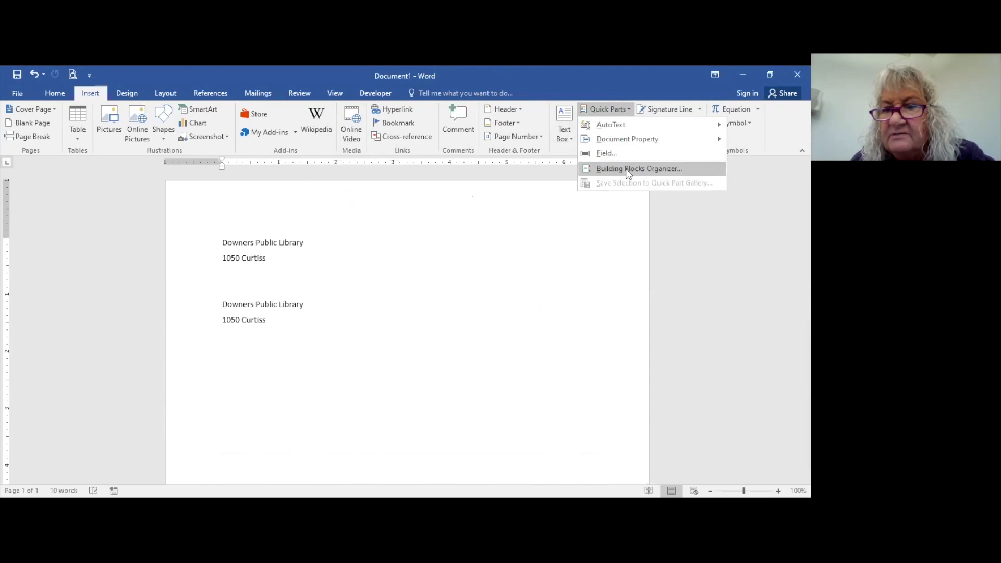
click(532, 296)
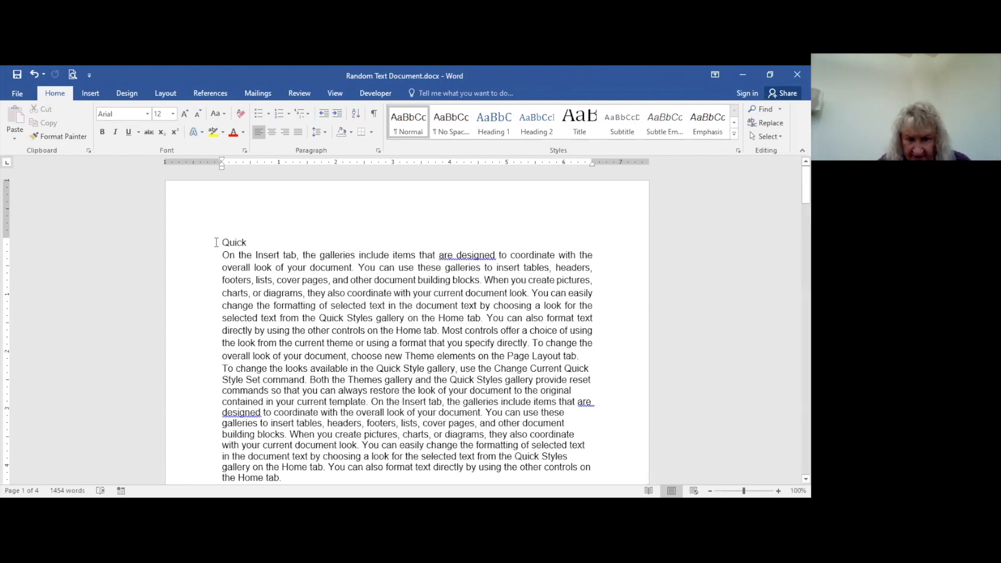
Try a Dropped drop cap on the whole word "On" at the start of the first paragraph, and undo it
drag(236, 240, 282, 244)
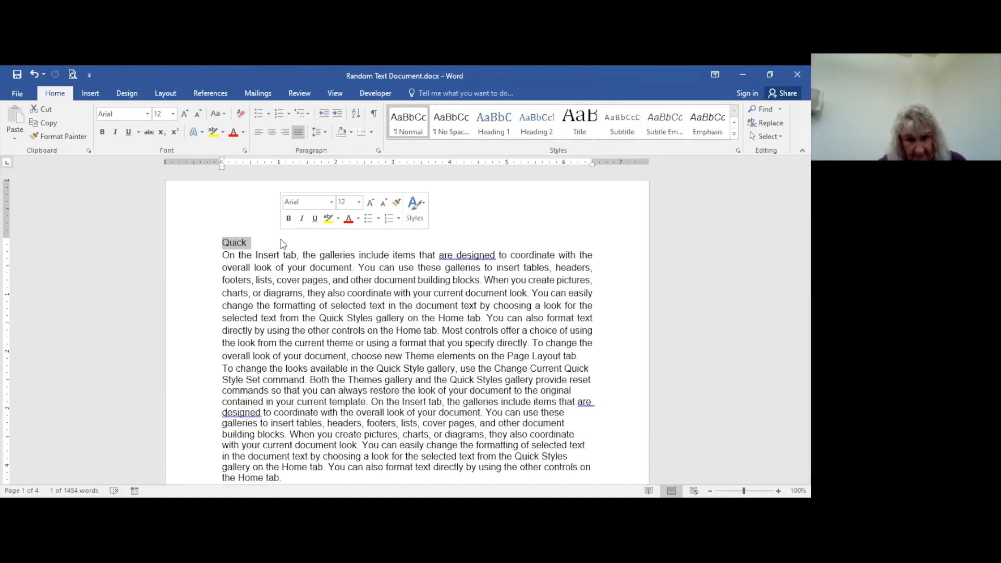
click(207, 255)
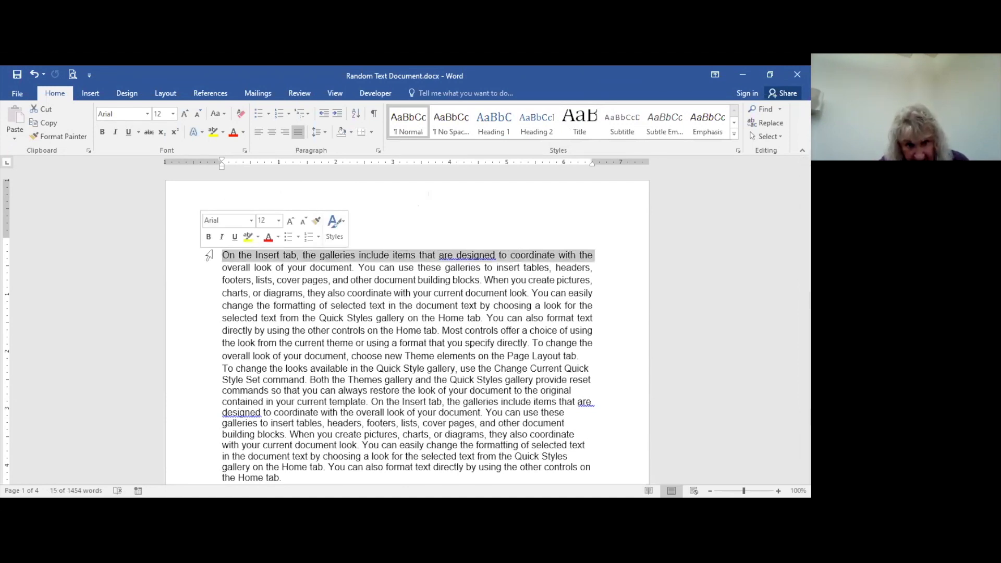
click(224, 254)
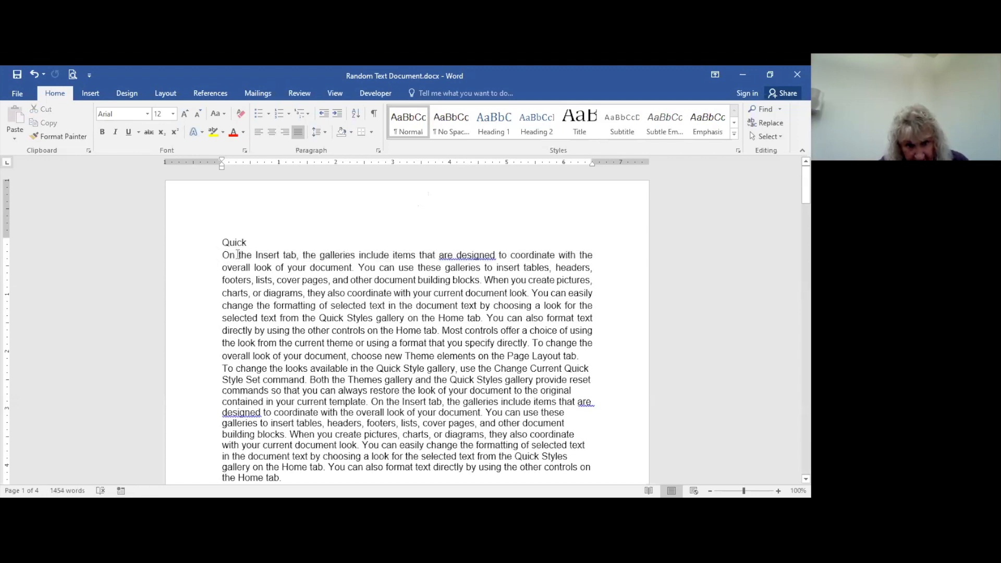
double_click(238, 254)
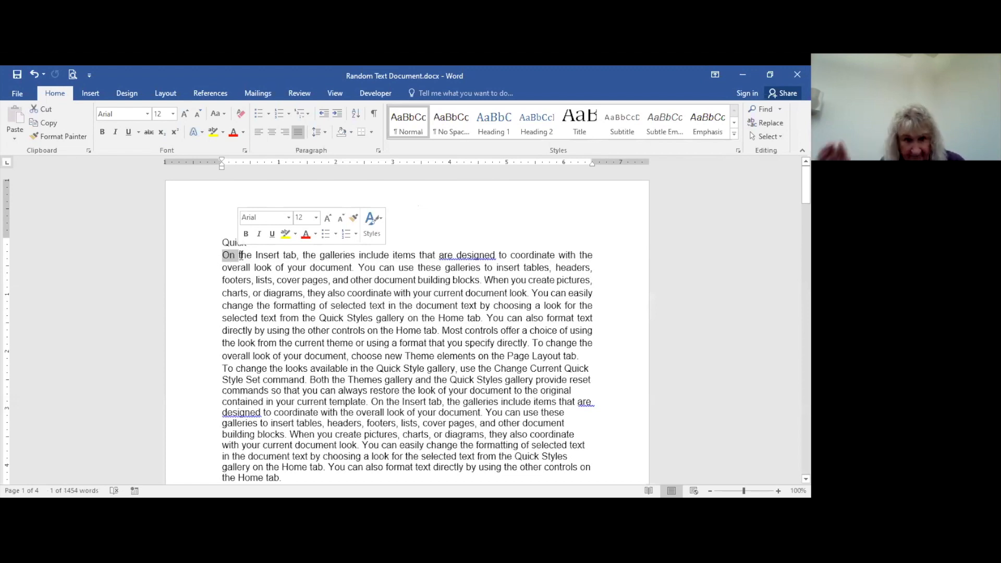
click(90, 95)
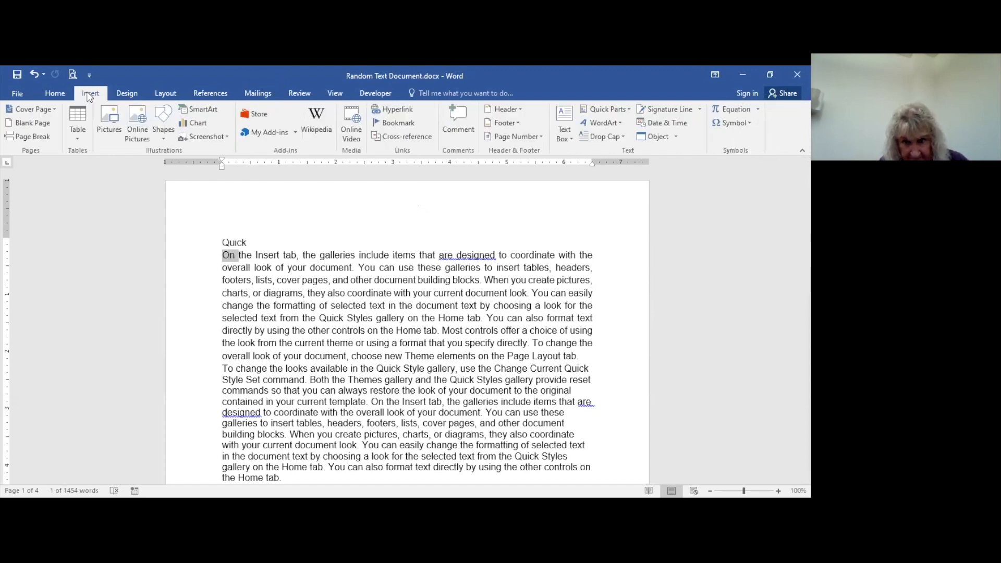
click(611, 138)
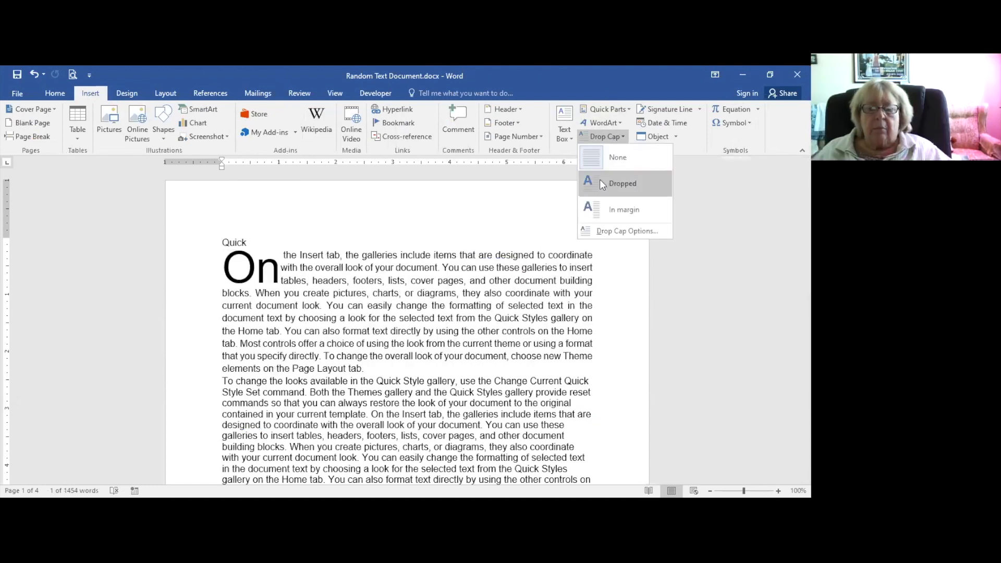
click(602, 182)
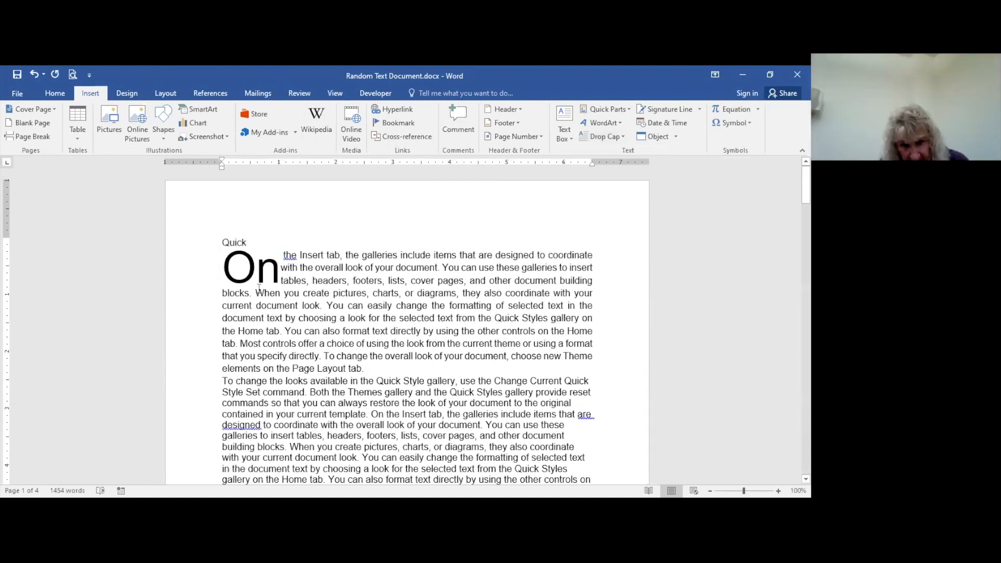
click(33, 77)
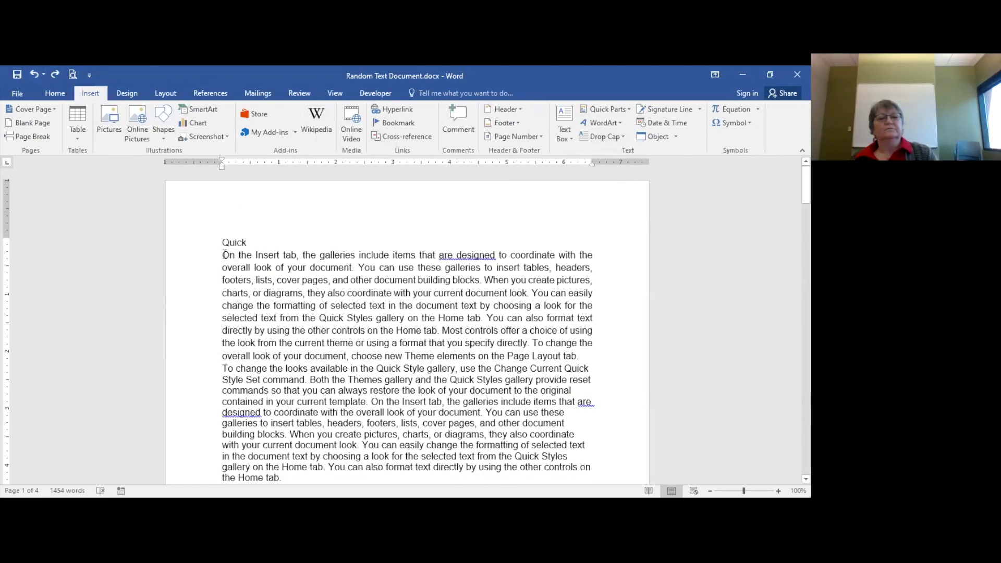
Apply a Dropped drop cap to only the letter "O" that opens the first paragraph below "Quick"
drag(223, 255, 230, 255)
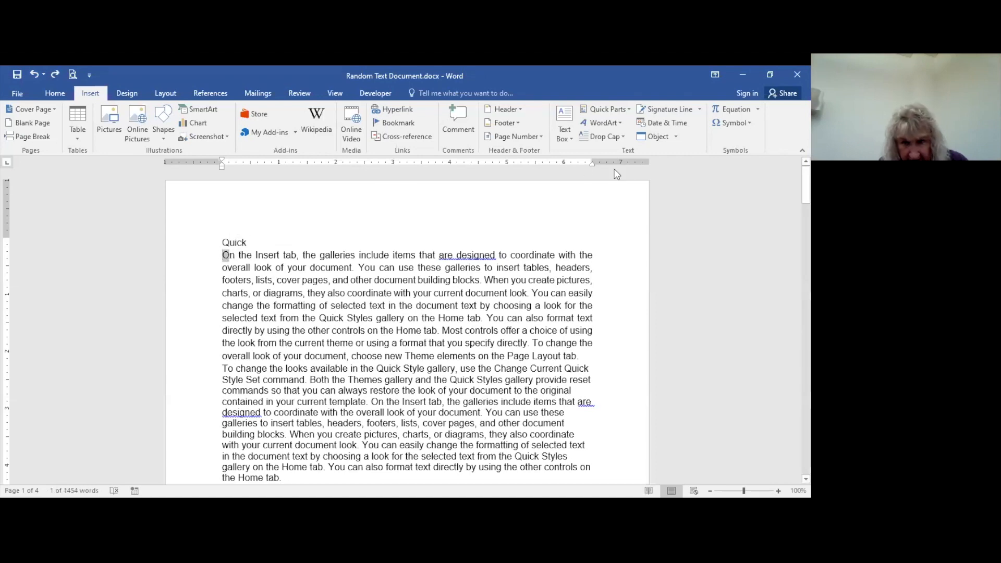
click(615, 137)
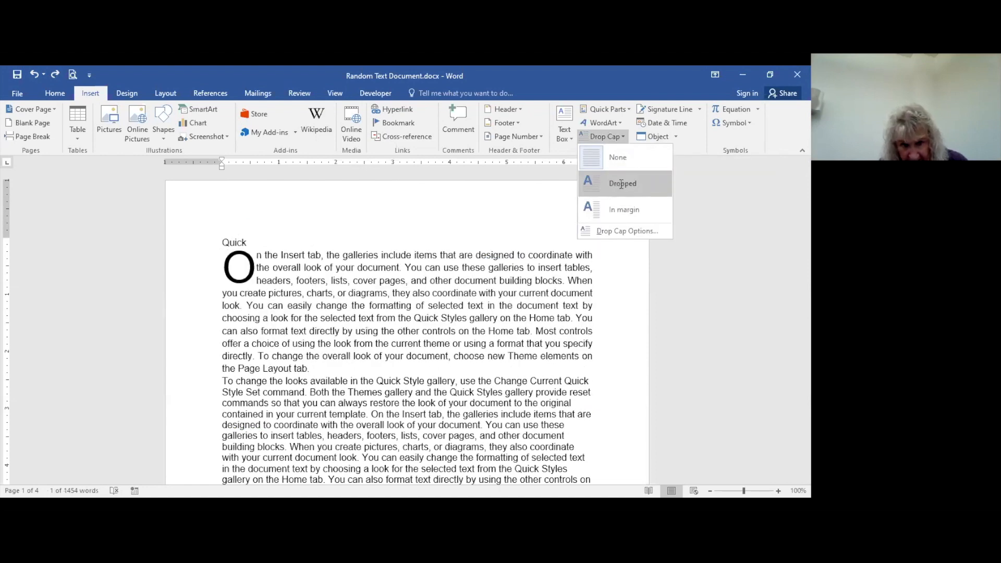
click(621, 184)
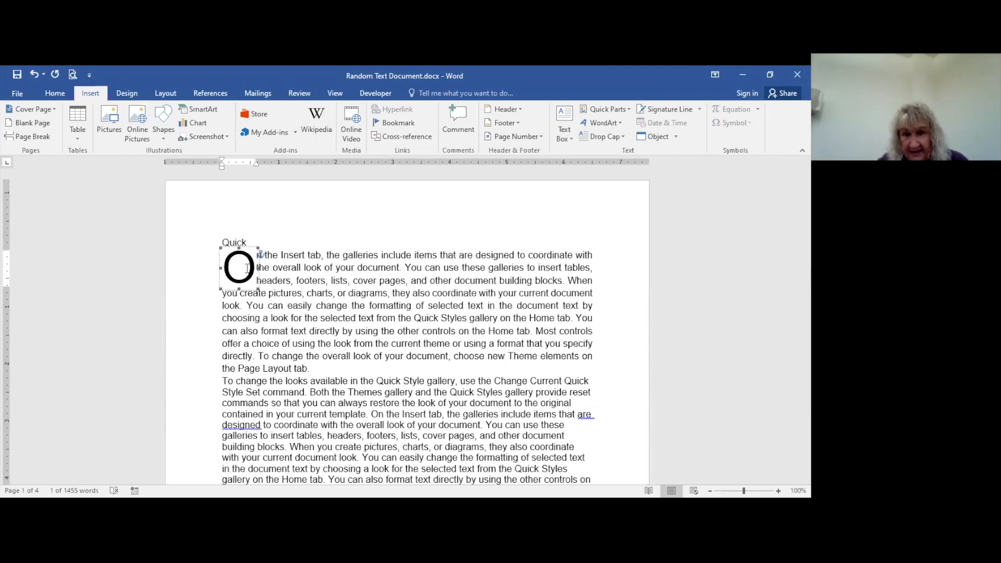
click(346, 186)
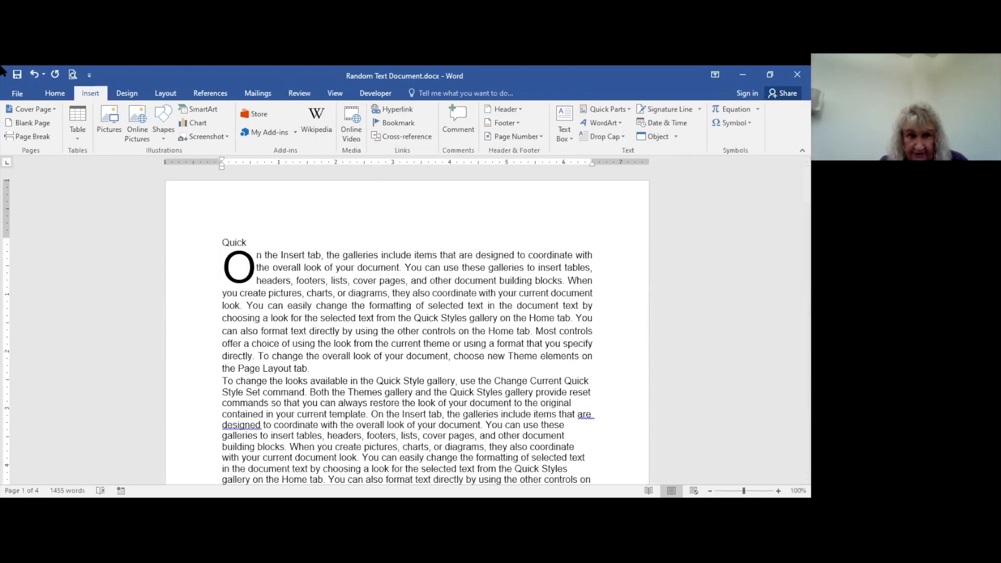
Apply the Heading 1 style to the title line "Quick" above the first paragraph
click(54, 94)
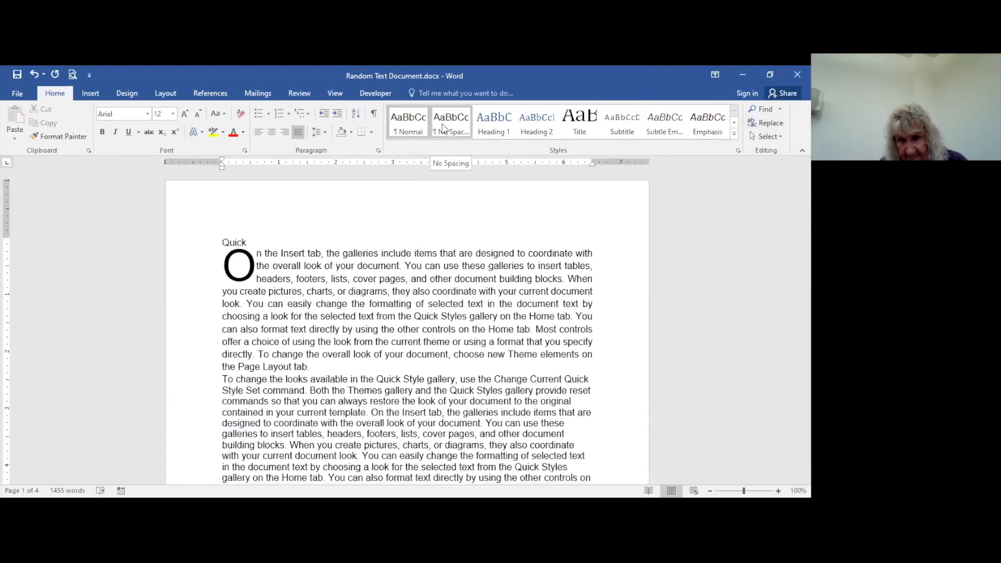
click(490, 127)
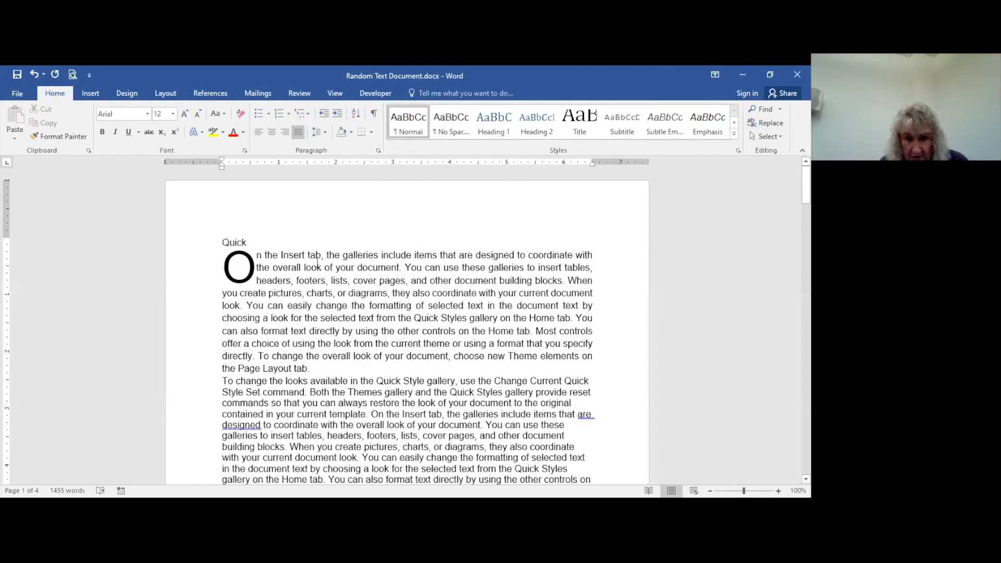
drag(217, 240, 256, 242)
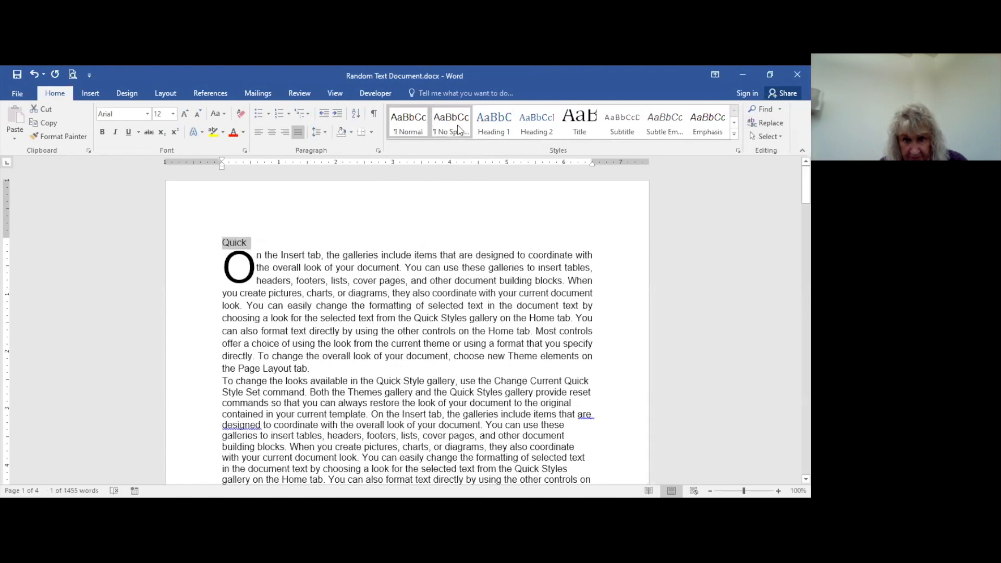
click(491, 127)
click(419, 215)
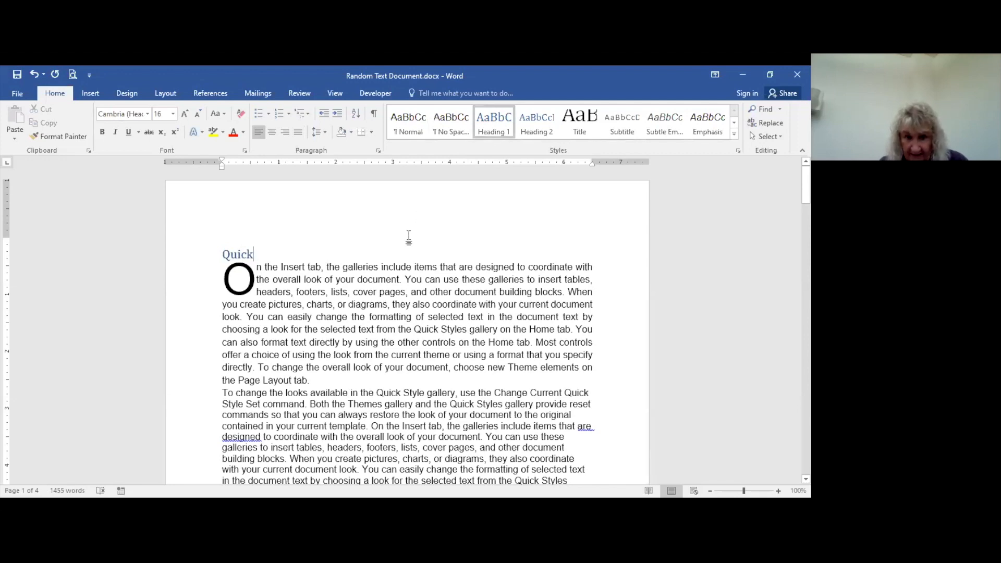
Copy the formatting of the "Quick" heading onto the "Brown" line with the Format Painter
scroll(403, 232, down, 1)
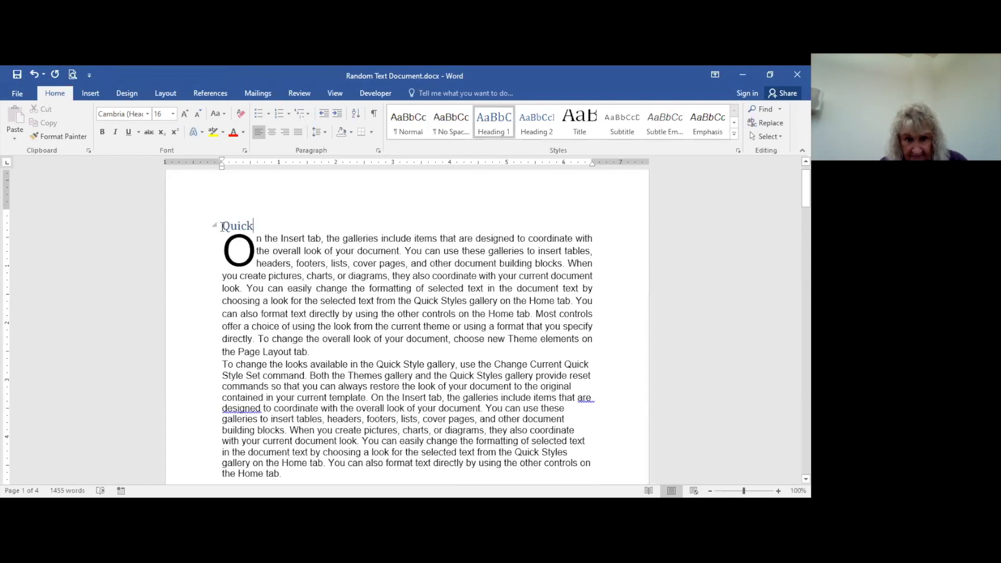
drag(222, 226, 261, 226)
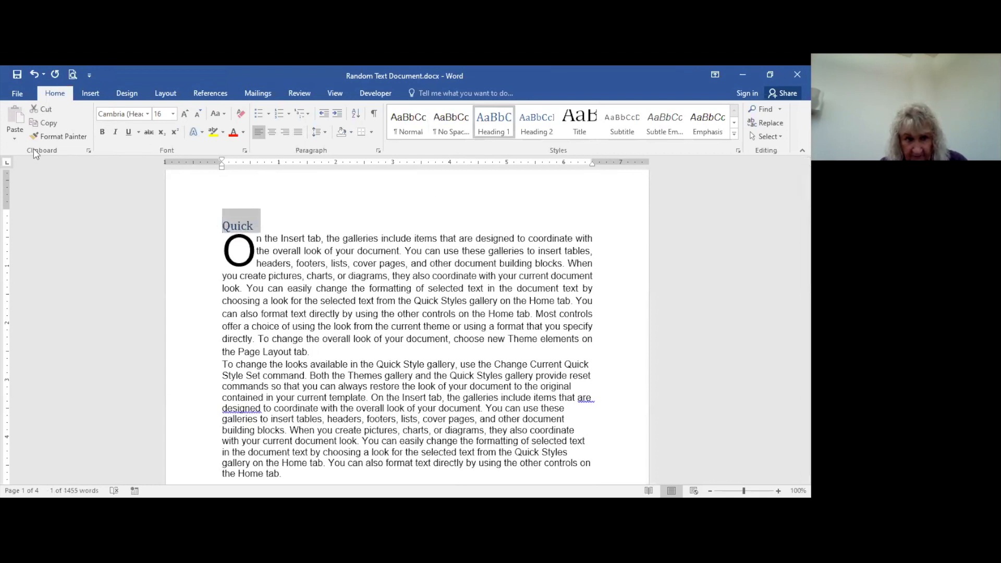
click(52, 137)
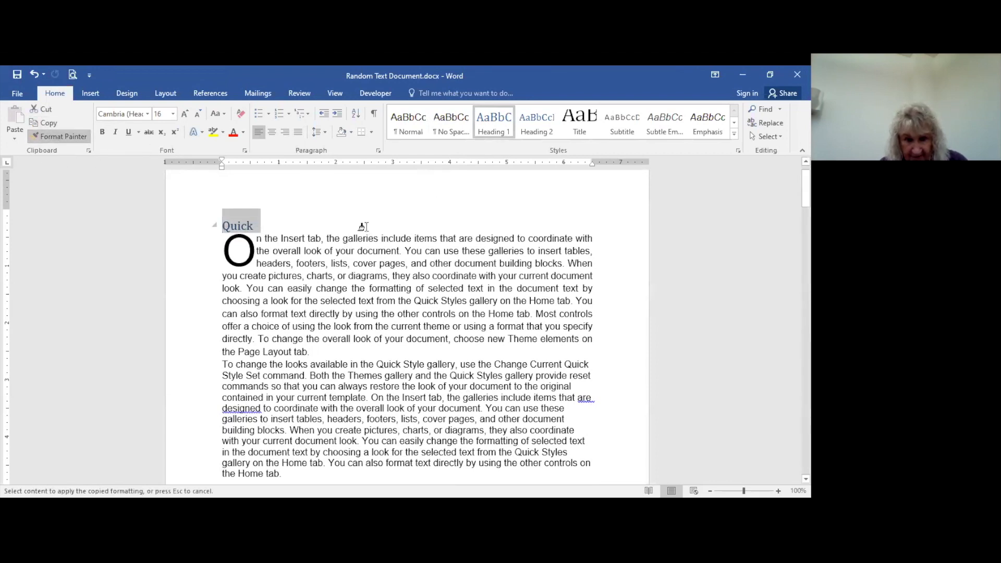
scroll(357, 229, down, 4)
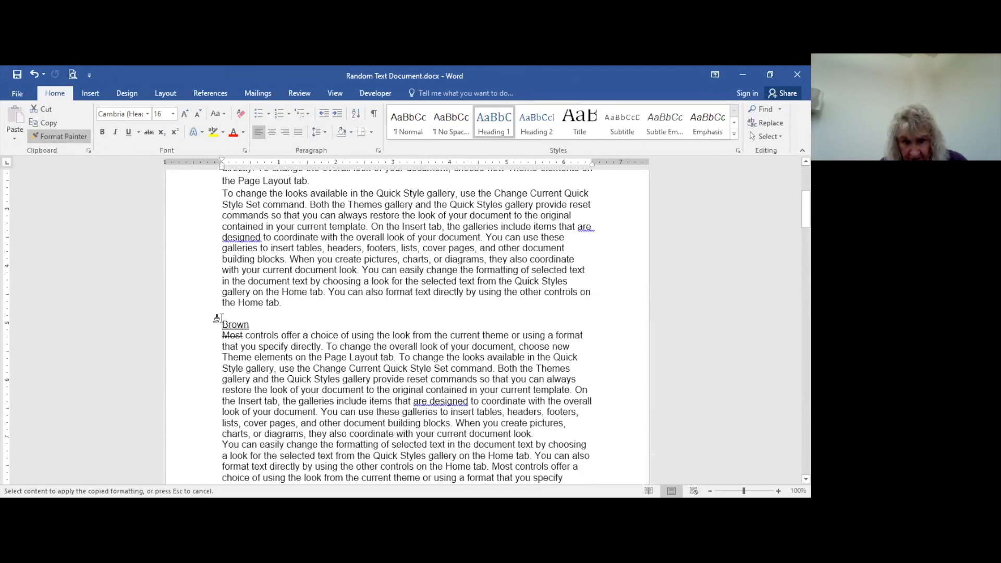
drag(220, 322, 266, 324)
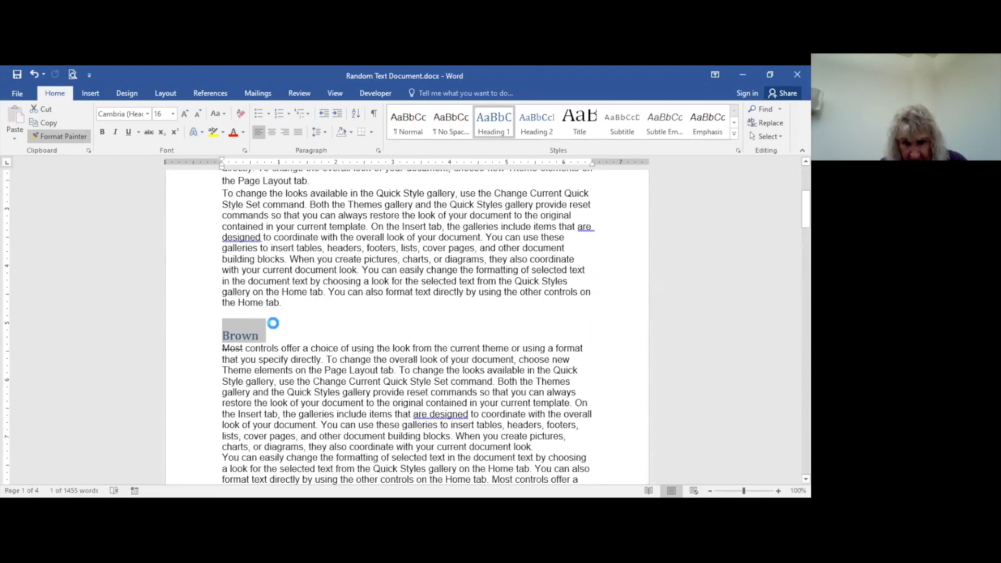
click(354, 331)
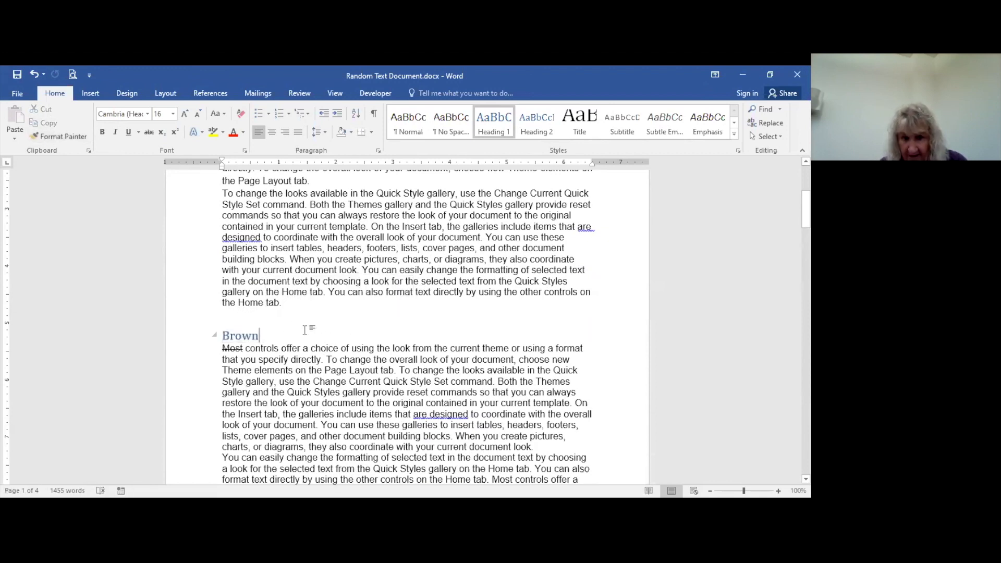
scroll(315, 336, up, 4)
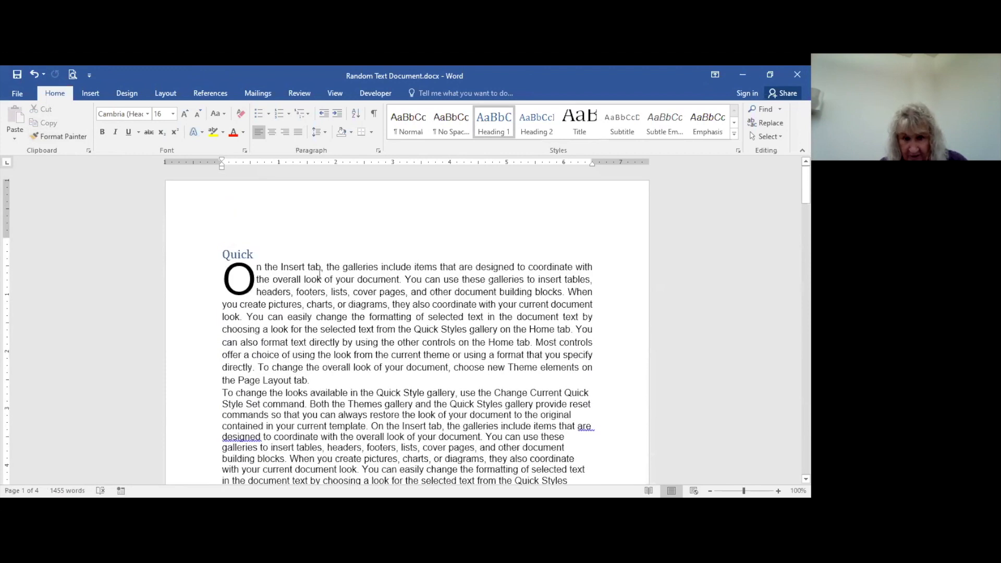
scroll(321, 282, down, 4)
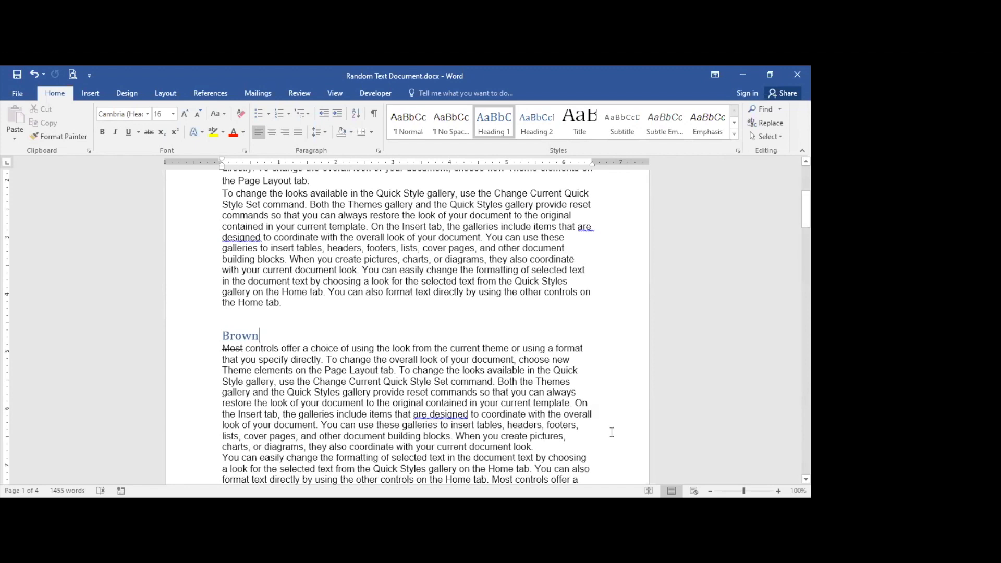
scroll(611, 432, up, 6)
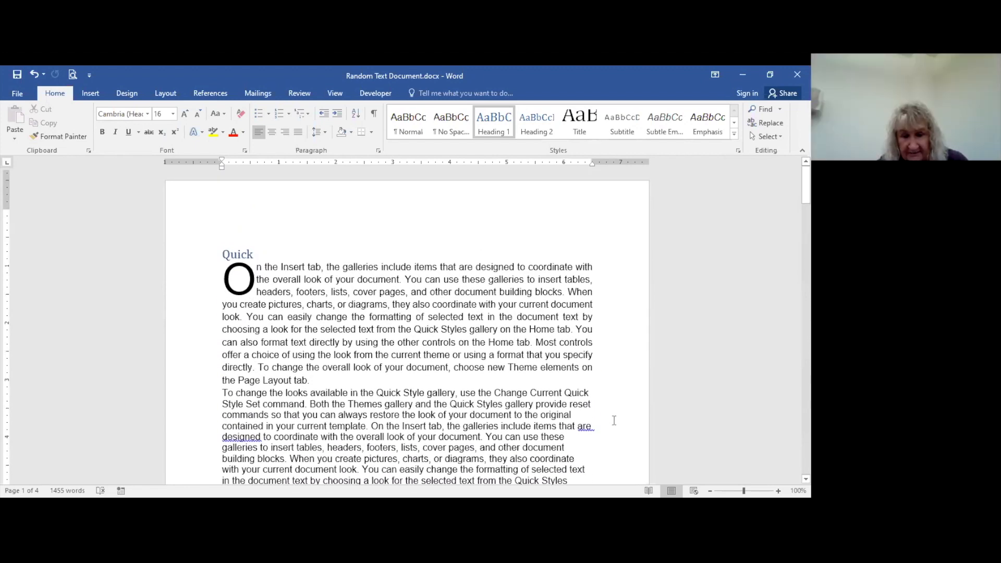
scroll(618, 419, down, 6)
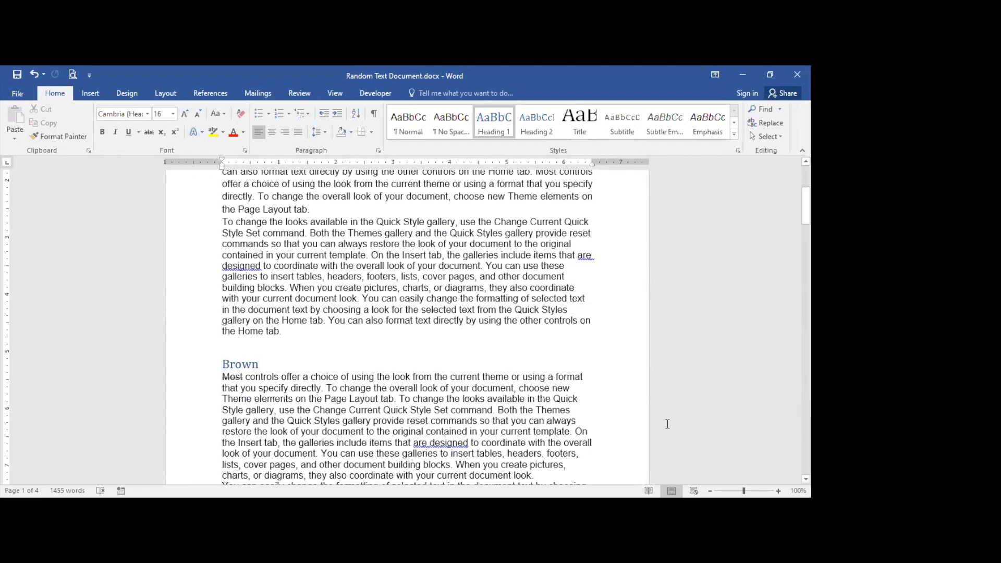
scroll(667, 441, up, 5)
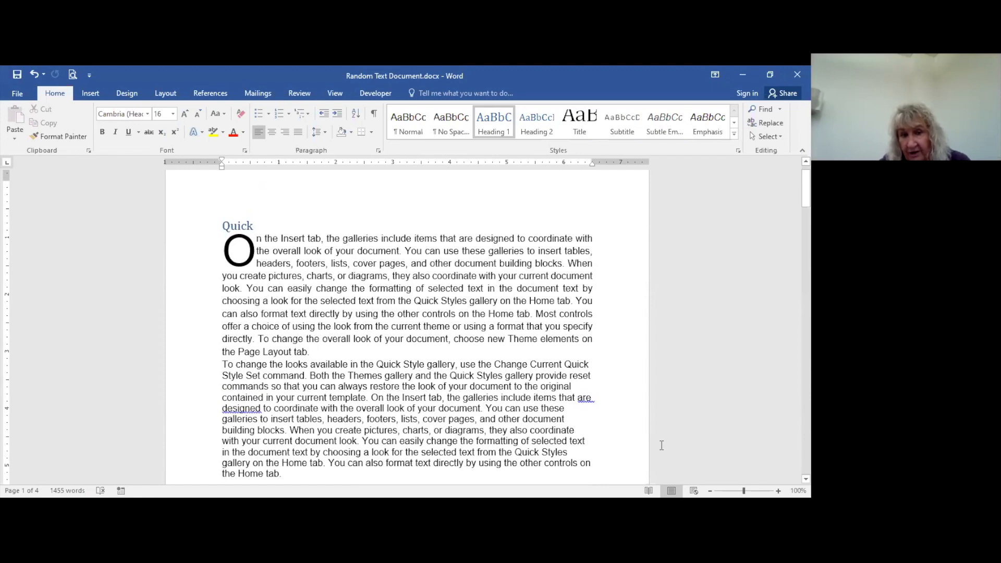
scroll(661, 445, down, 3)
scroll(662, 445, down, 6)
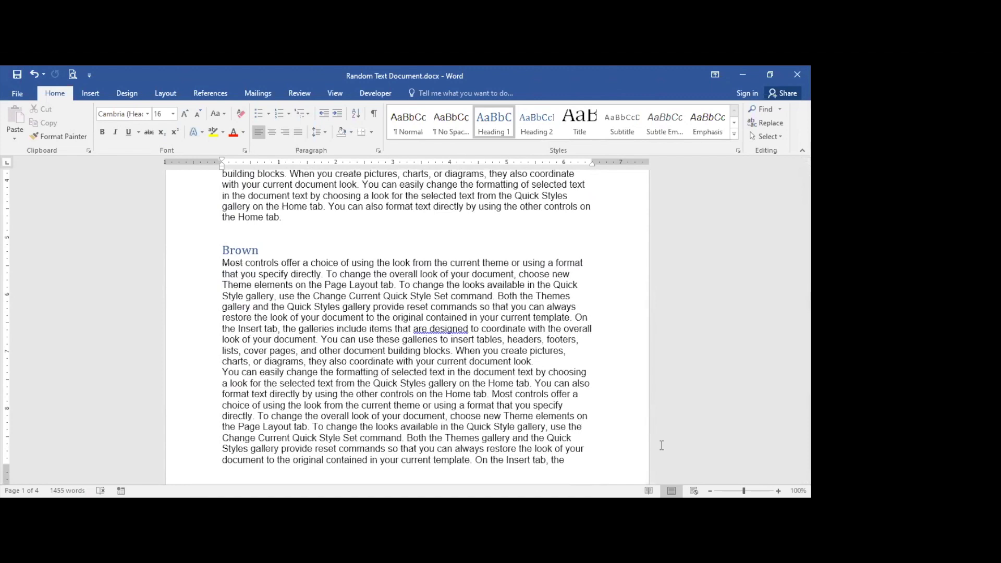
scroll(662, 445, up, 10)
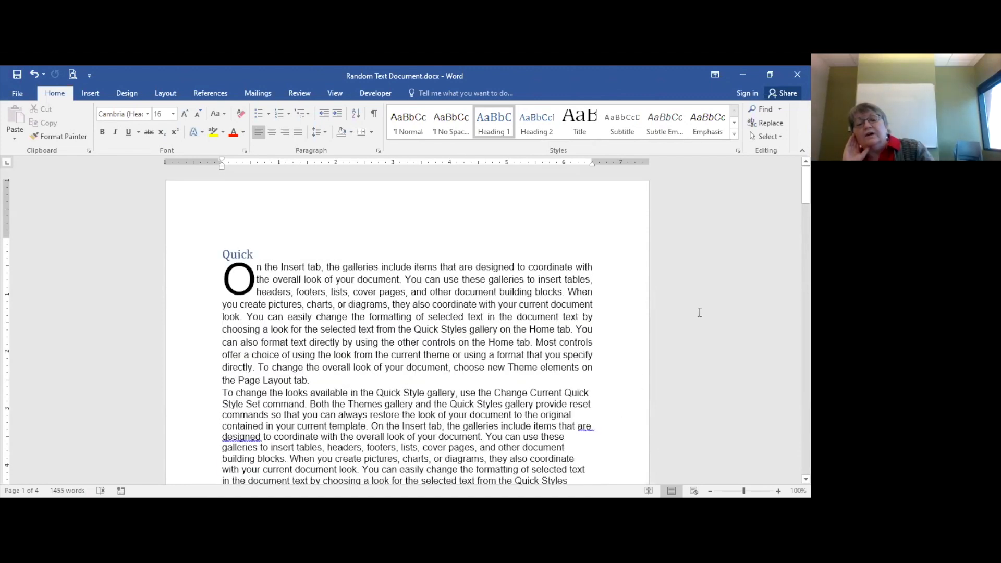
right_click(503, 139)
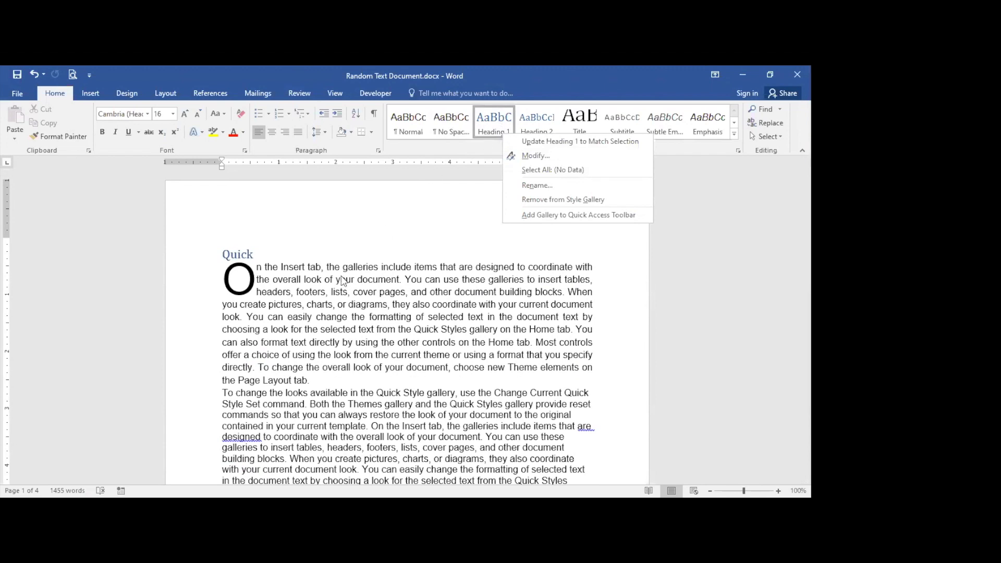
click(370, 215)
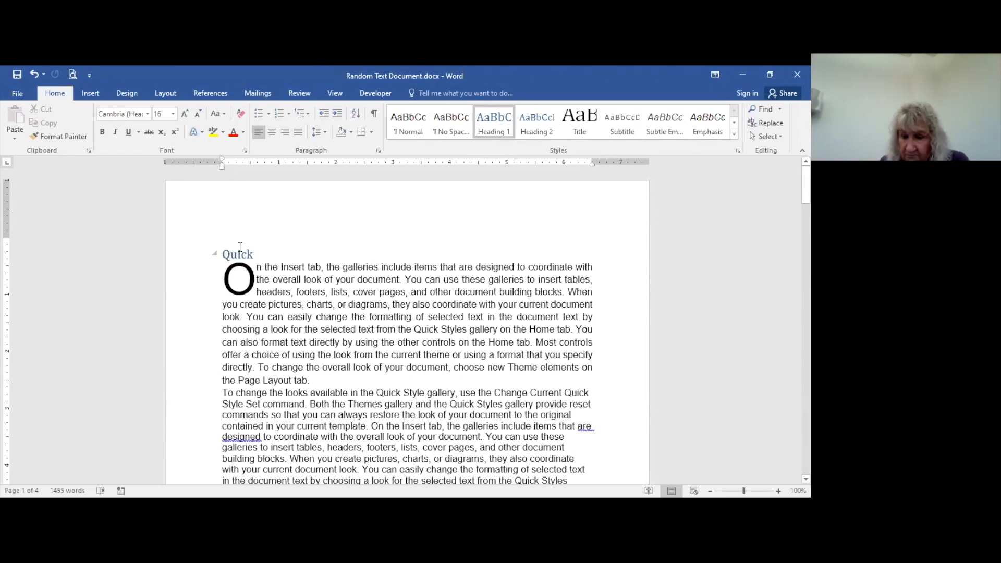
Insert five blank lines above the "Quick" heading at the start of the document
scroll(240, 246, down, 2)
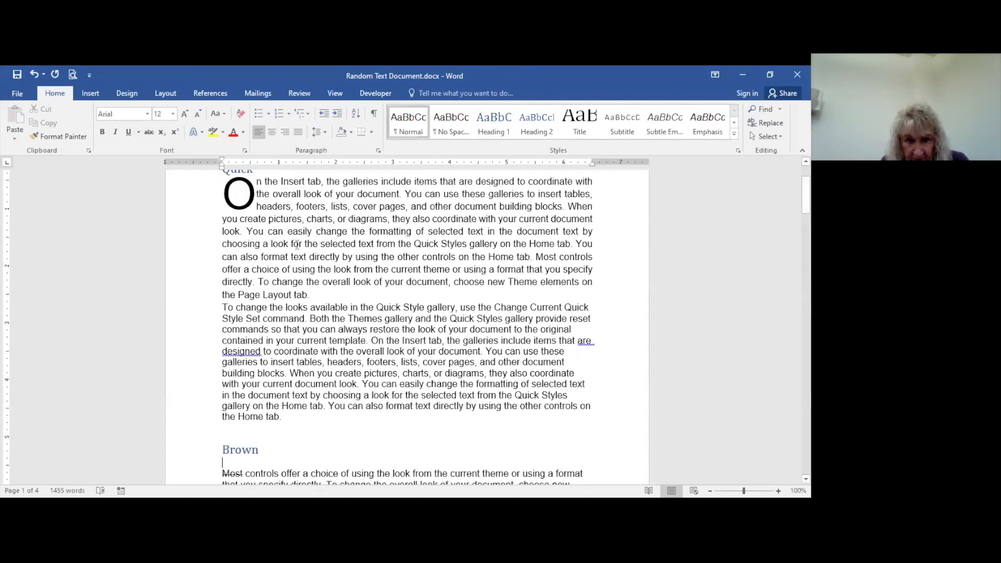
scroll(251, 252, up, 2)
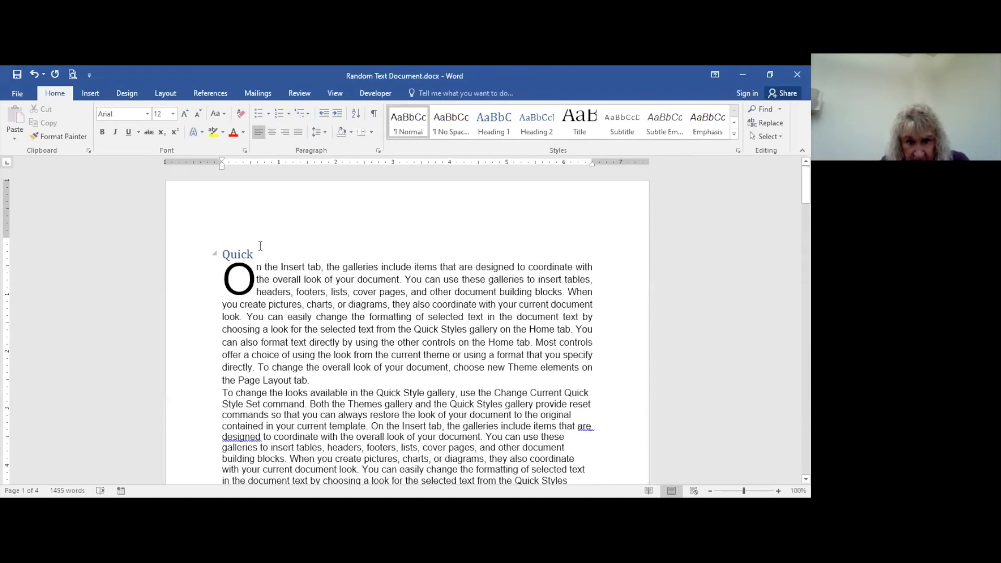
click(259, 252)
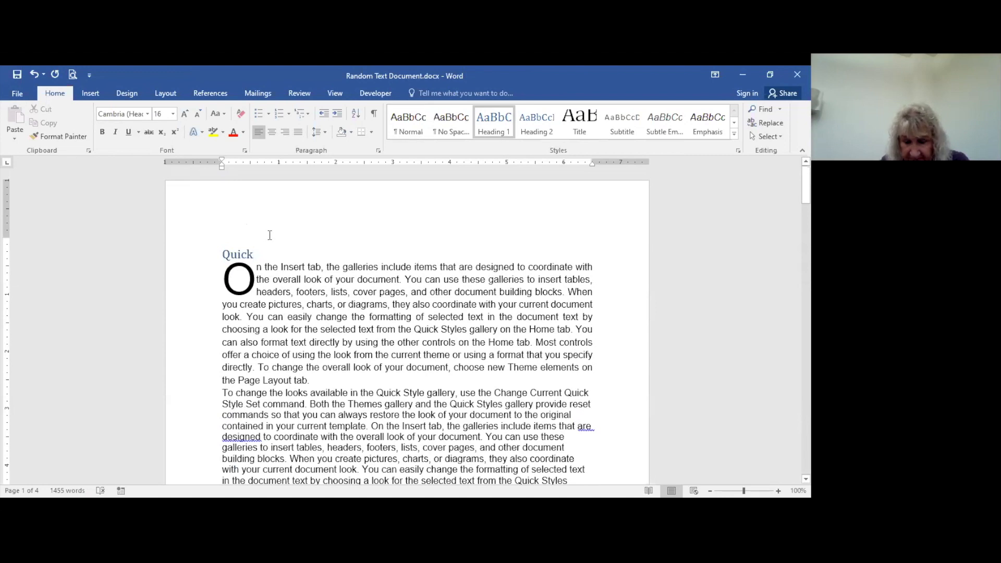
click(223, 251)
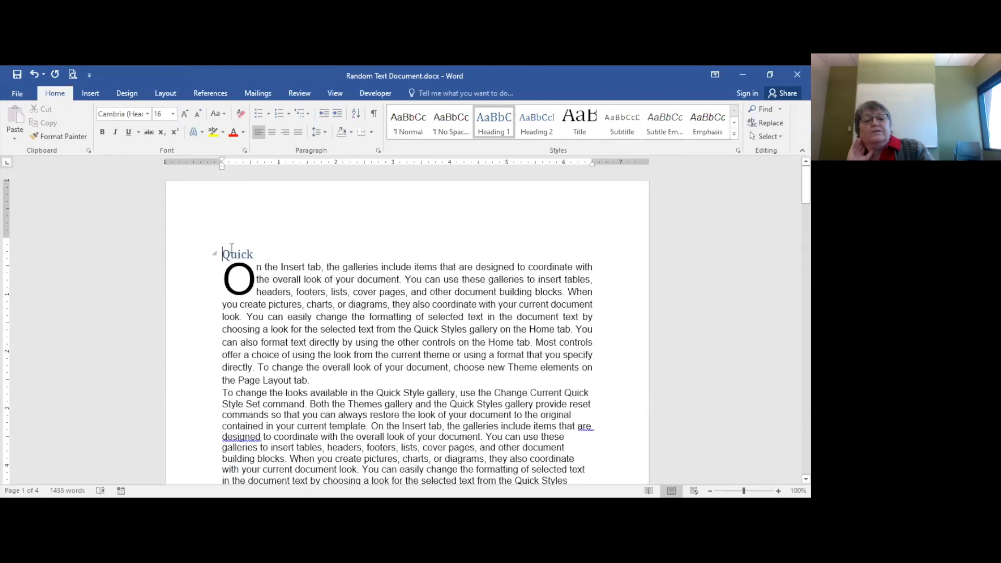
key(Return)
key(Return)
key(Return)
key(Return)
key(Return)
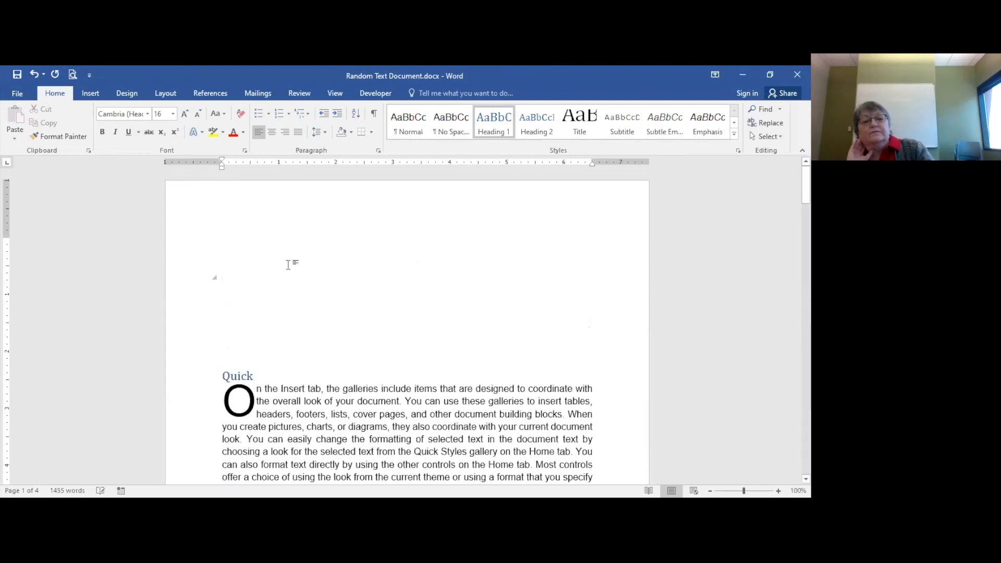
Insert an Automatic Table 1 table of contents on the second blank line above the "Quick" heading
click(358, 274)
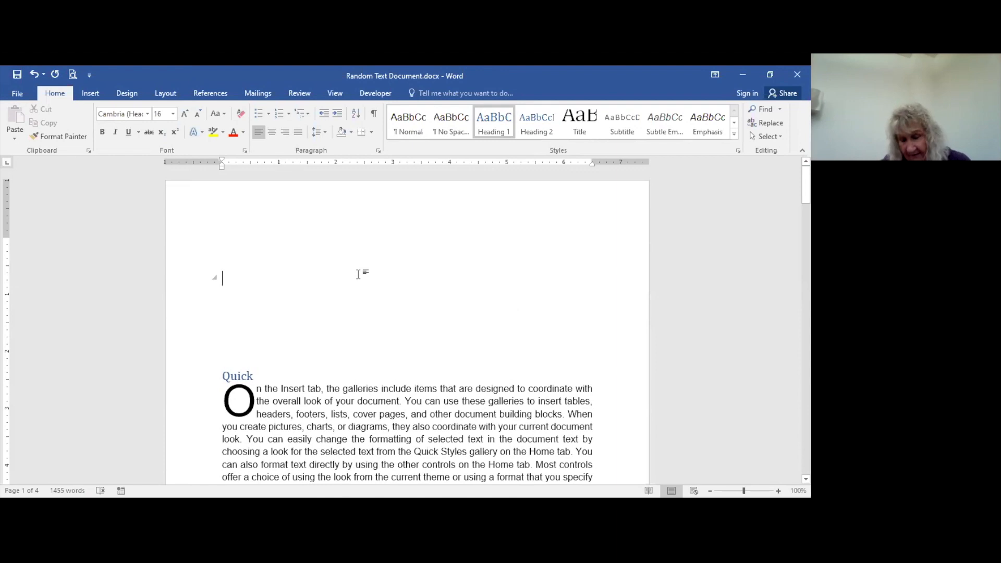
click(91, 94)
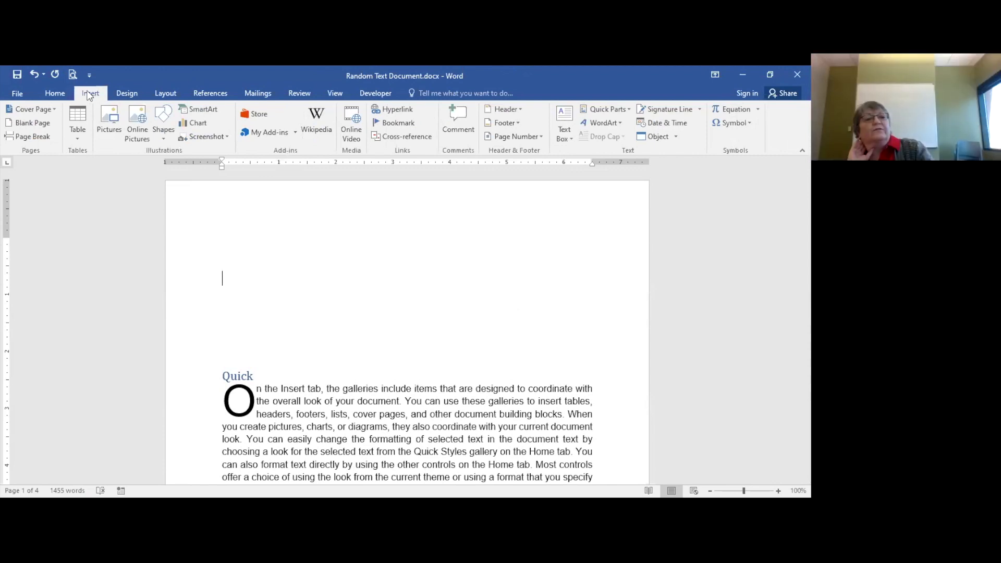
click(207, 93)
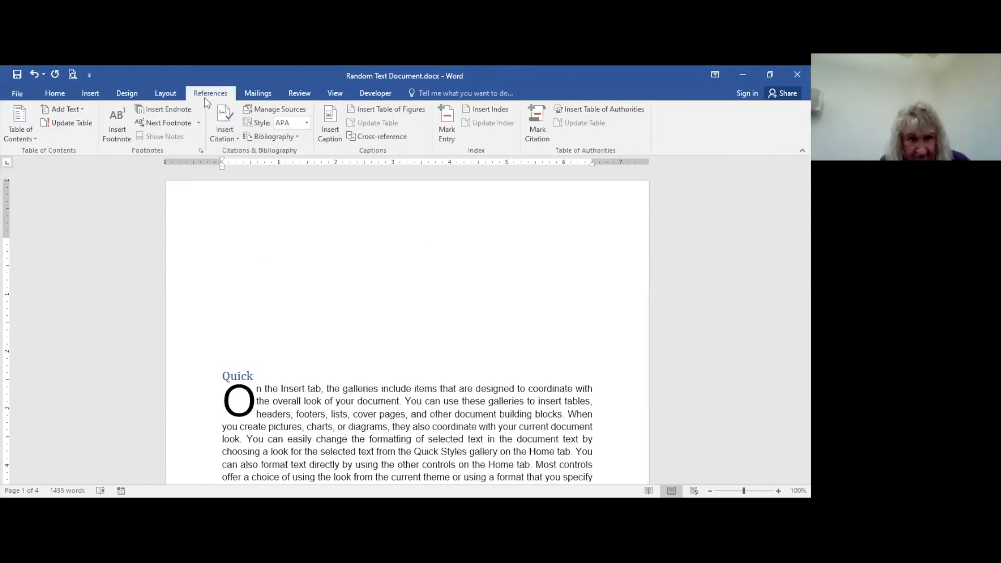
click(22, 130)
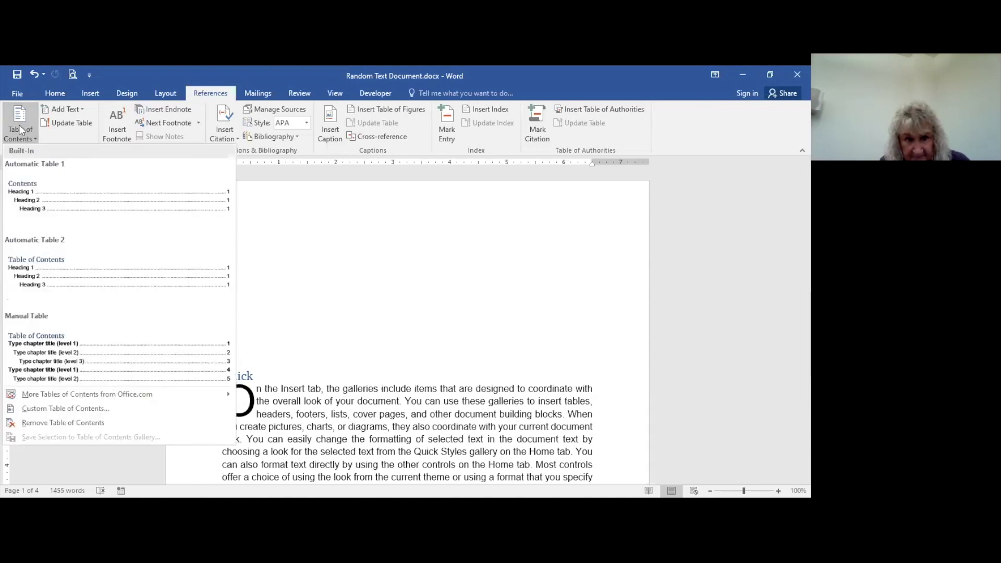
click(88, 204)
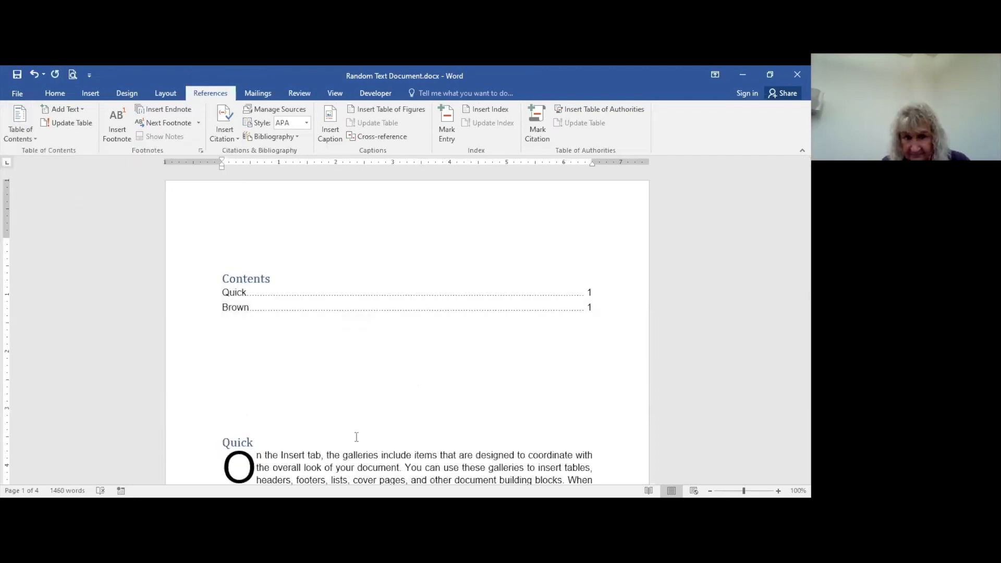
Apply the Heading 2 style to the "Fox" line on page 2
scroll(433, 360, down, 4)
scroll(424, 360, down, 18)
scroll(420, 365, down, 15)
scroll(418, 367, up, 1)
scroll(419, 368, down, 12)
scroll(419, 368, down, 3)
scroll(418, 366, up, 4)
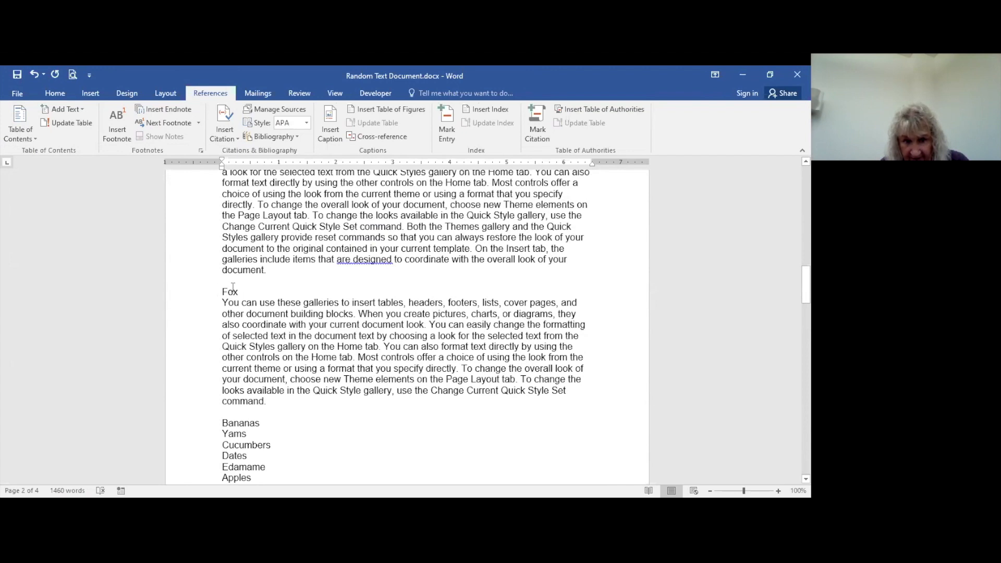
triple_click(328, 288)
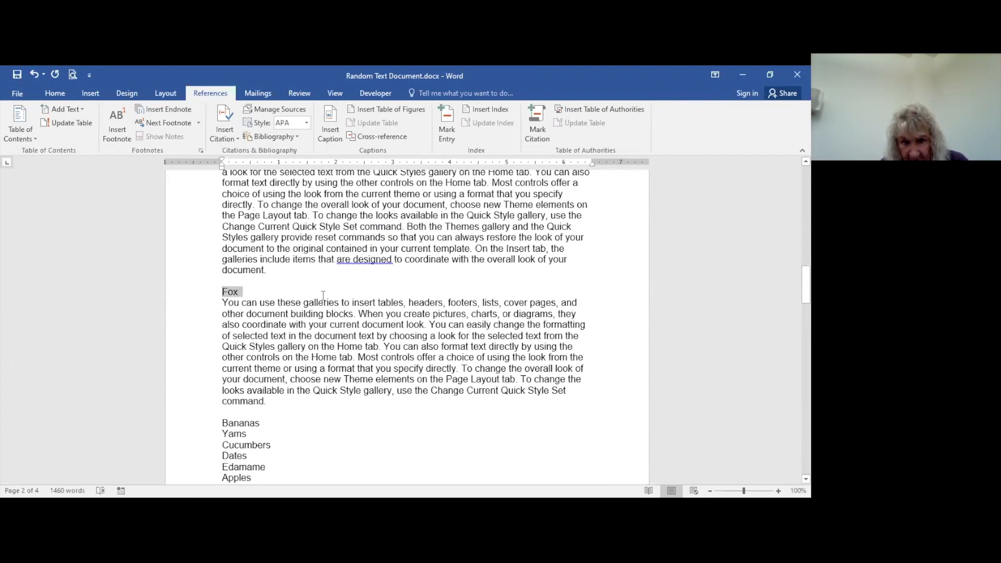
click(54, 96)
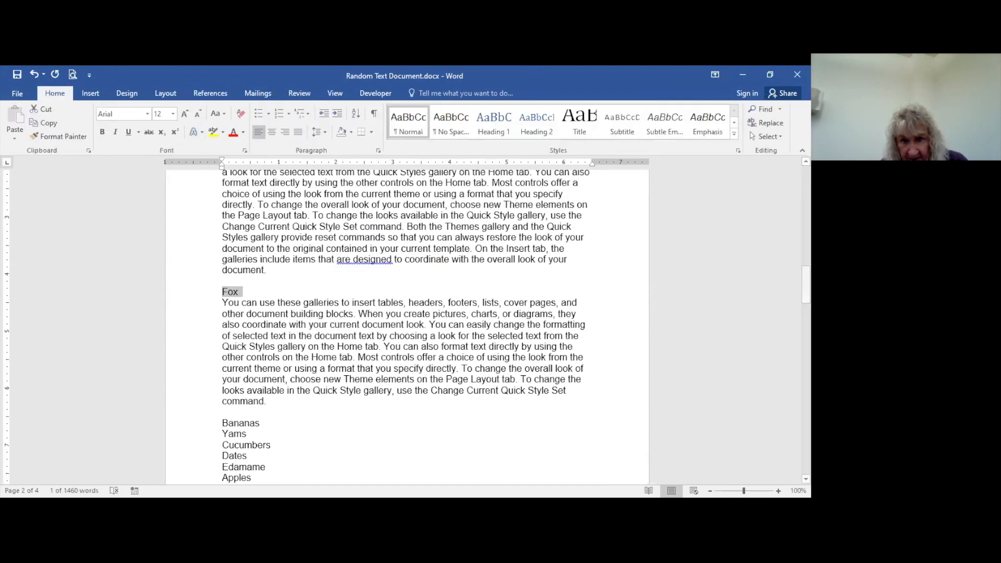
click(540, 130)
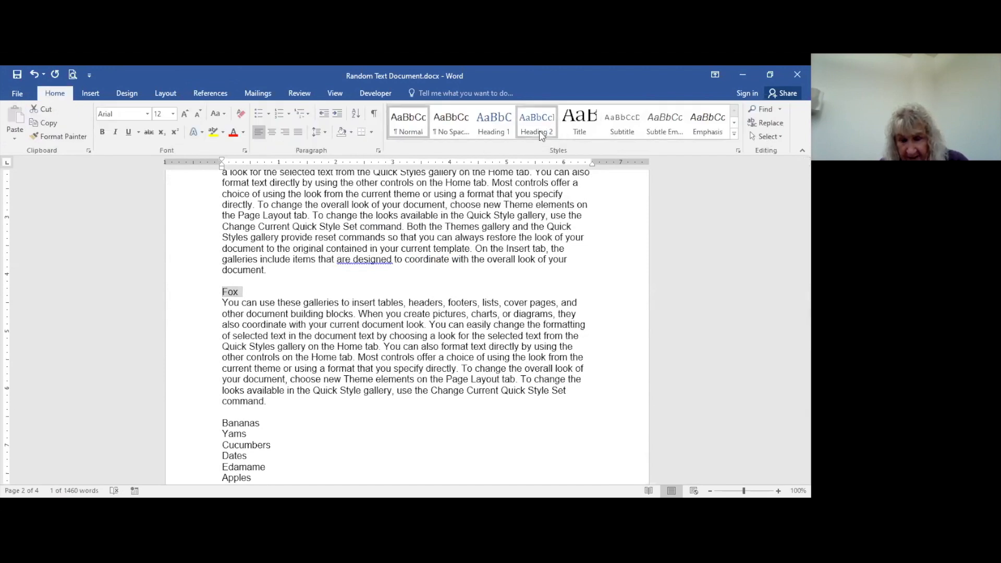
click(475, 293)
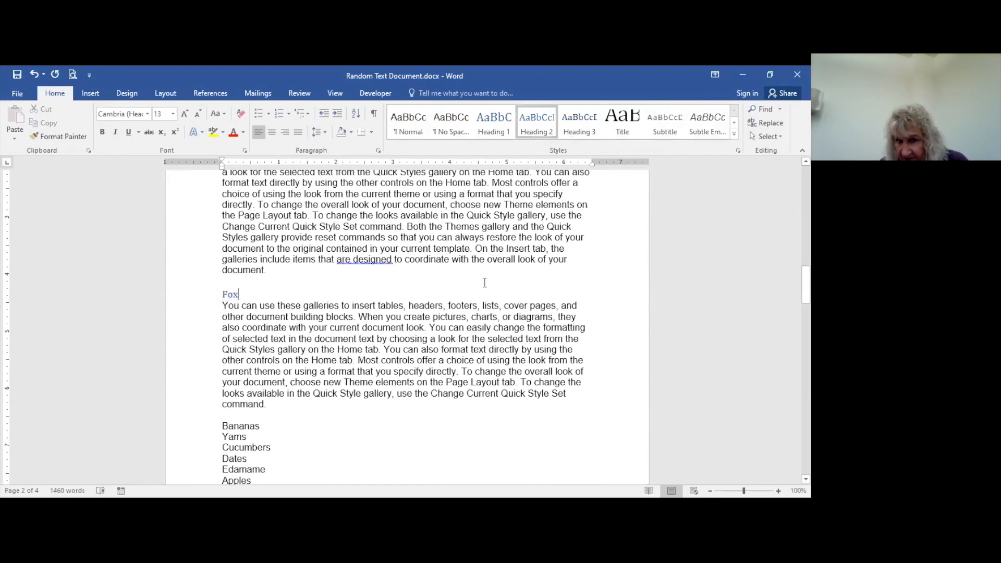
Apply the Heading 3 style to the "Slow" line below the food list on page 3
scroll(485, 284, down, 8)
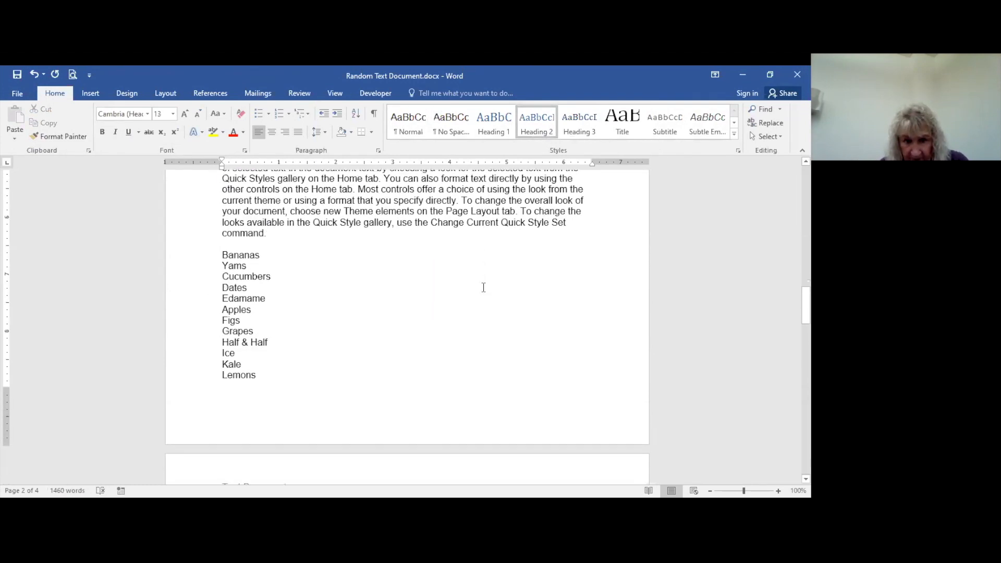
scroll(483, 288, down, 8)
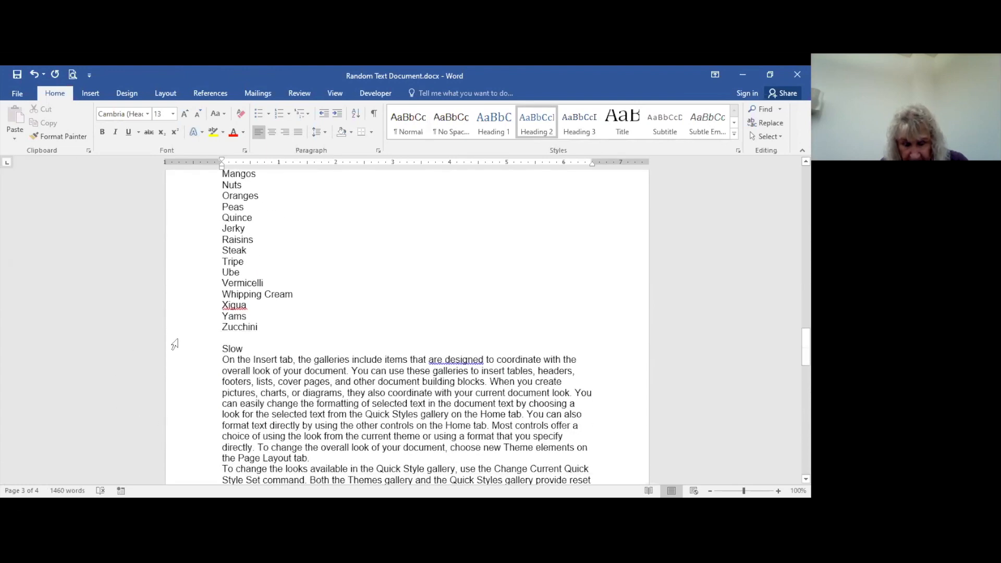
click(222, 345)
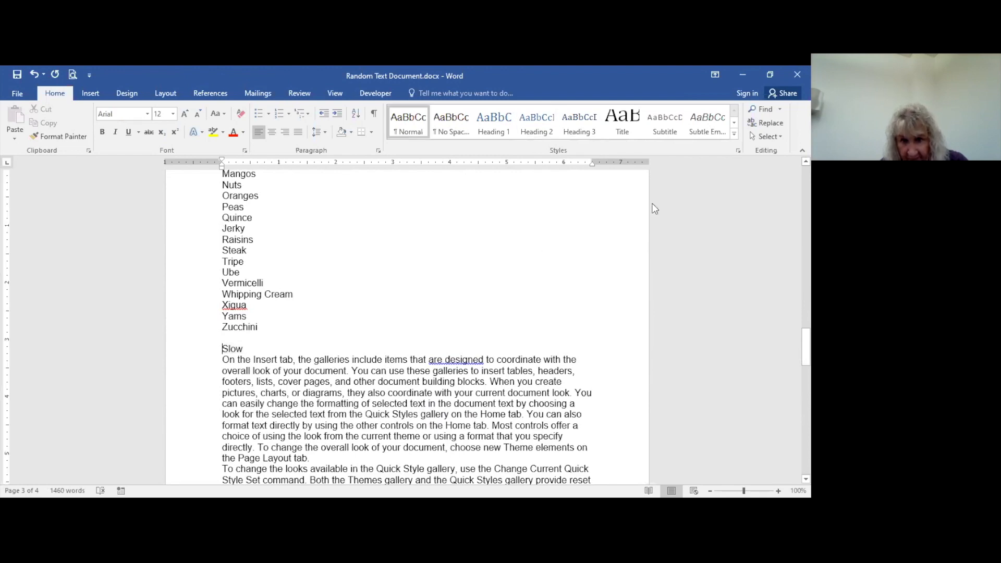
click(579, 121)
Update the entire table of contents on page 1 to include the newly styled headings
scroll(565, 252, up, 15)
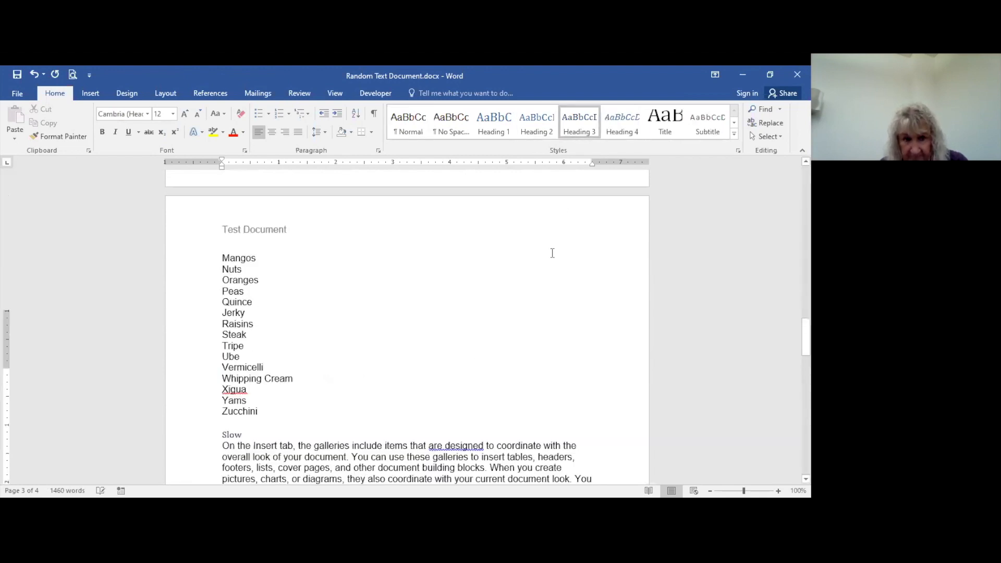
scroll(531, 263, up, 15)
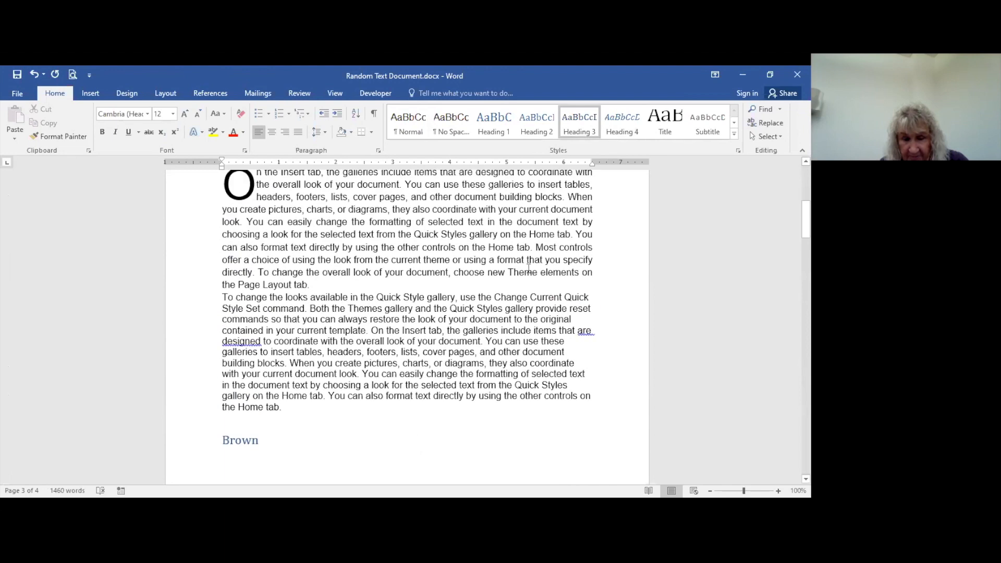
click(406, 283)
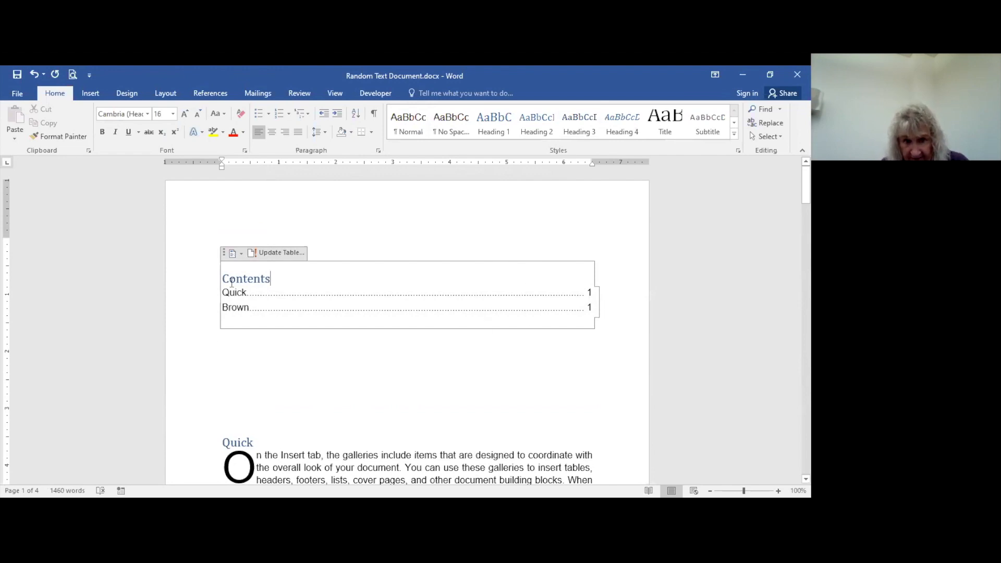
click(279, 255)
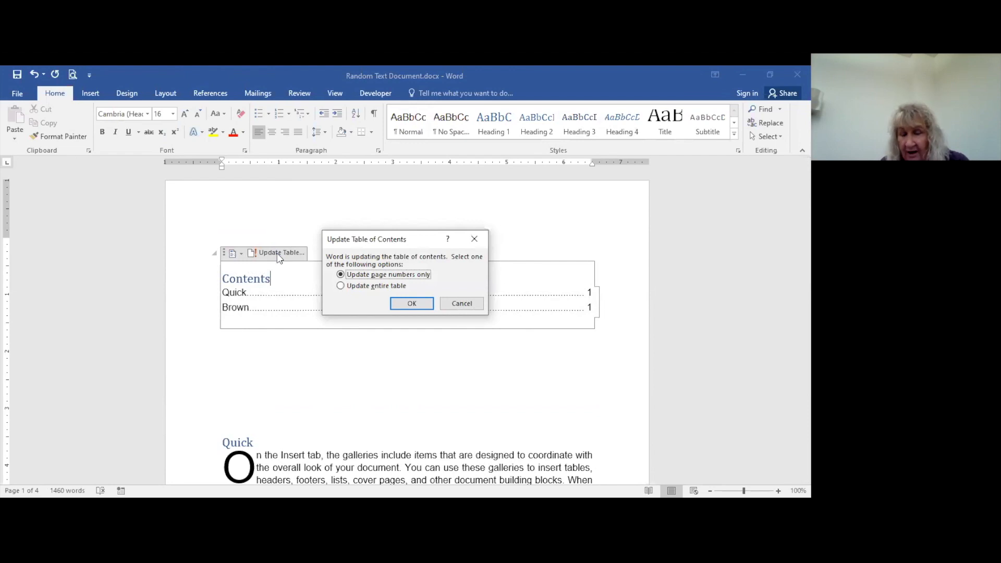
click(342, 286)
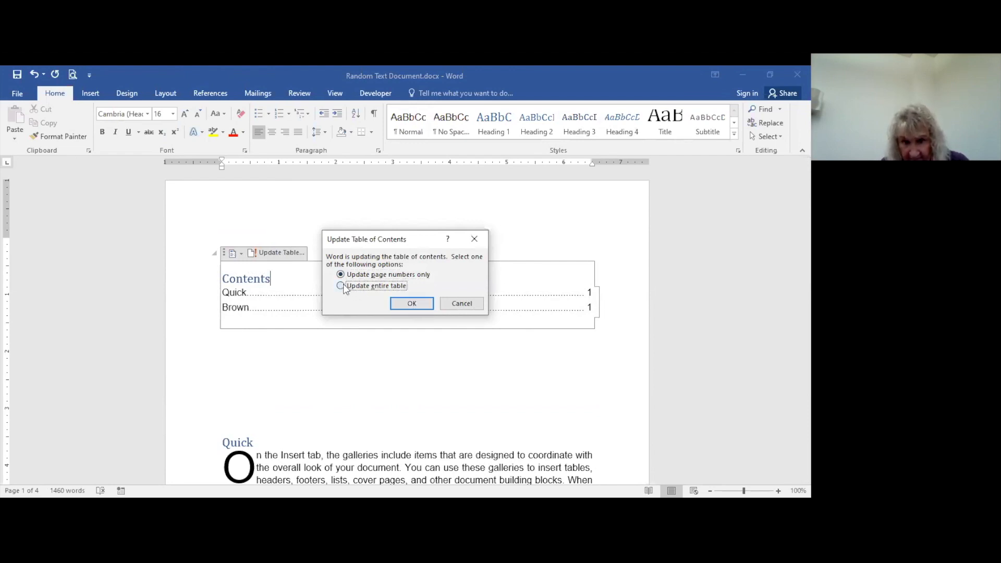
click(419, 305)
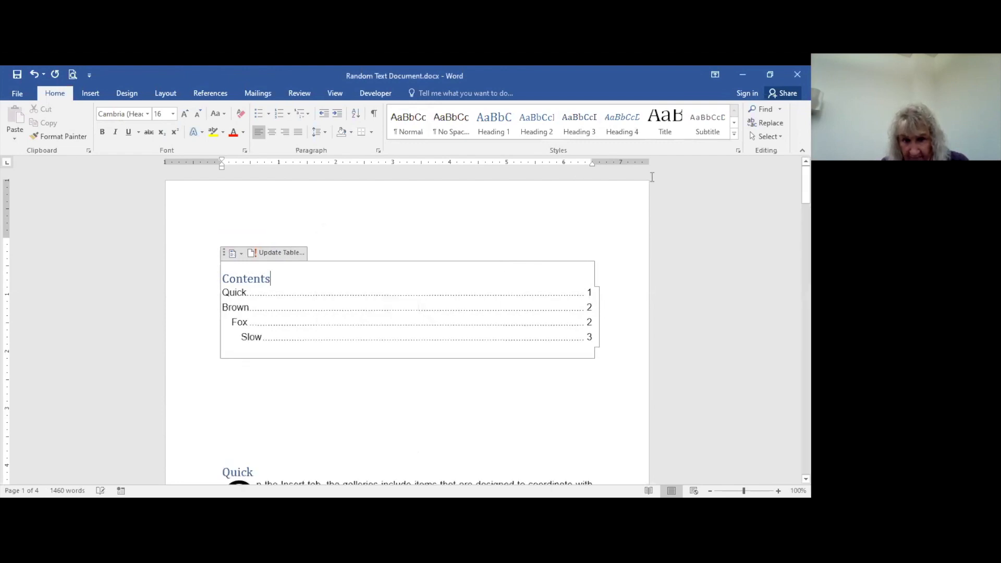
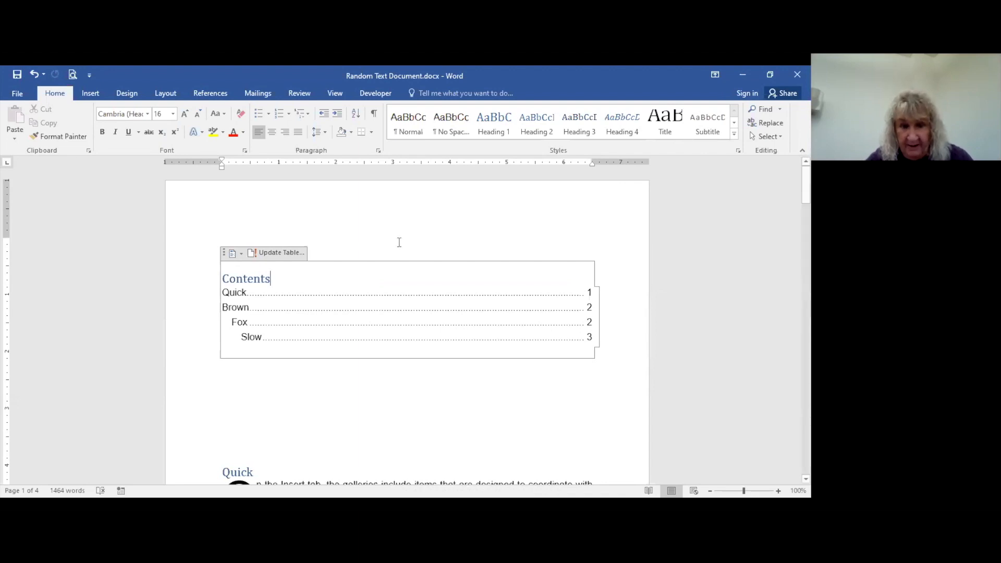
Copy the 2008 source "How to write about Ernest Hemmingway" from the master list to the document's current list of sources
click(249, 383)
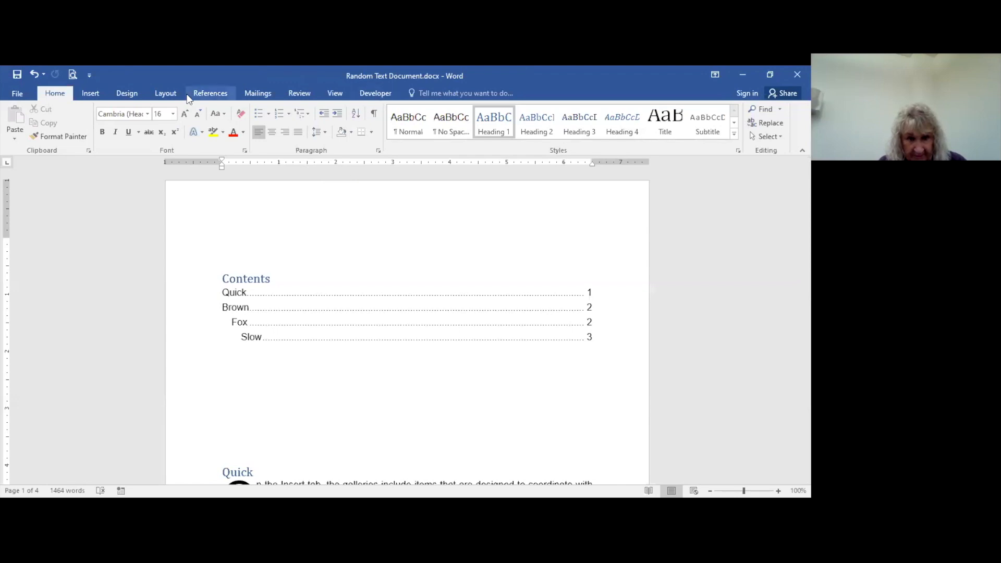
click(210, 95)
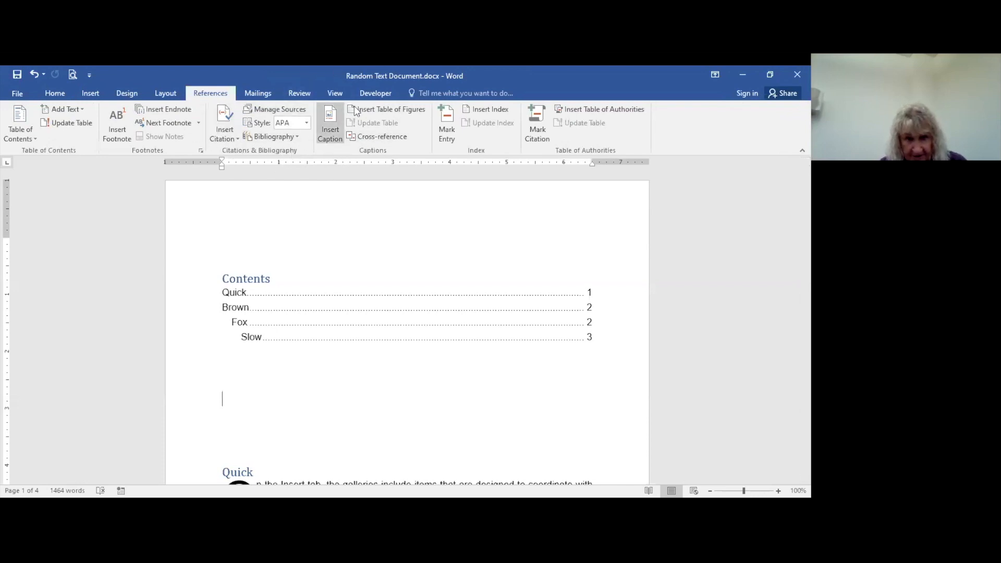
click(292, 111)
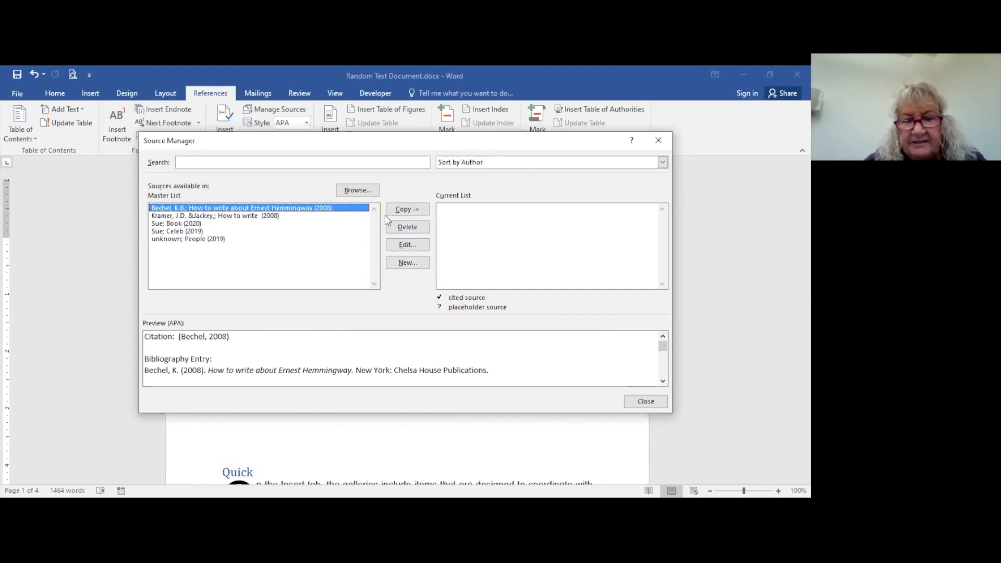
click(403, 211)
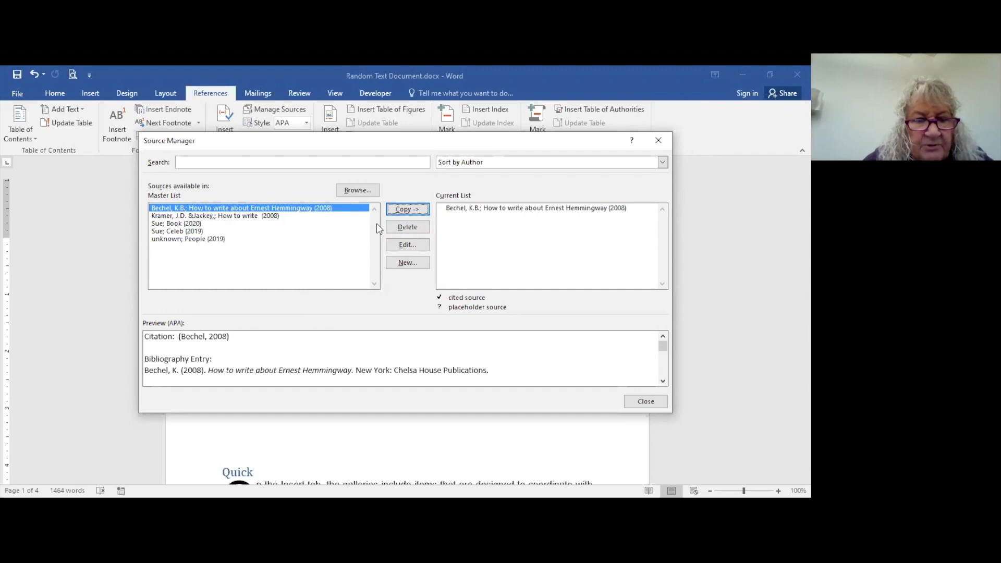
Copy the 2020 source titled "Book" from the master list to the document's current list and close the source manager
click(179, 224)
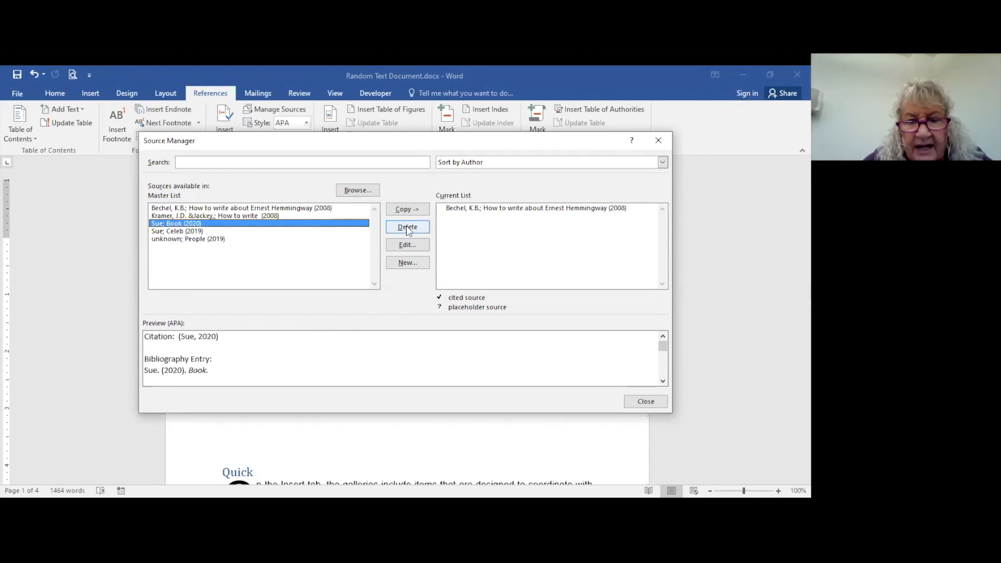
click(402, 210)
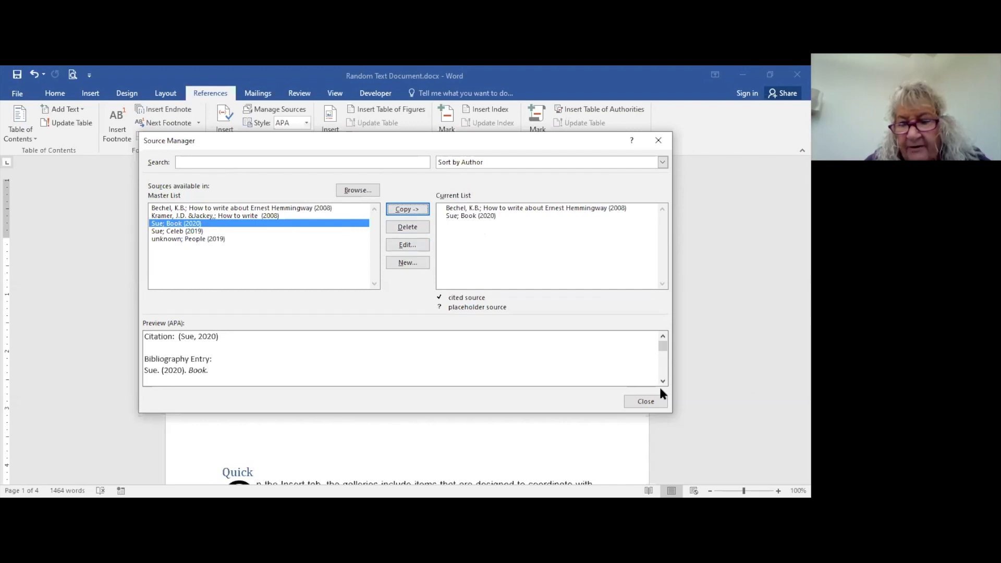
click(648, 400)
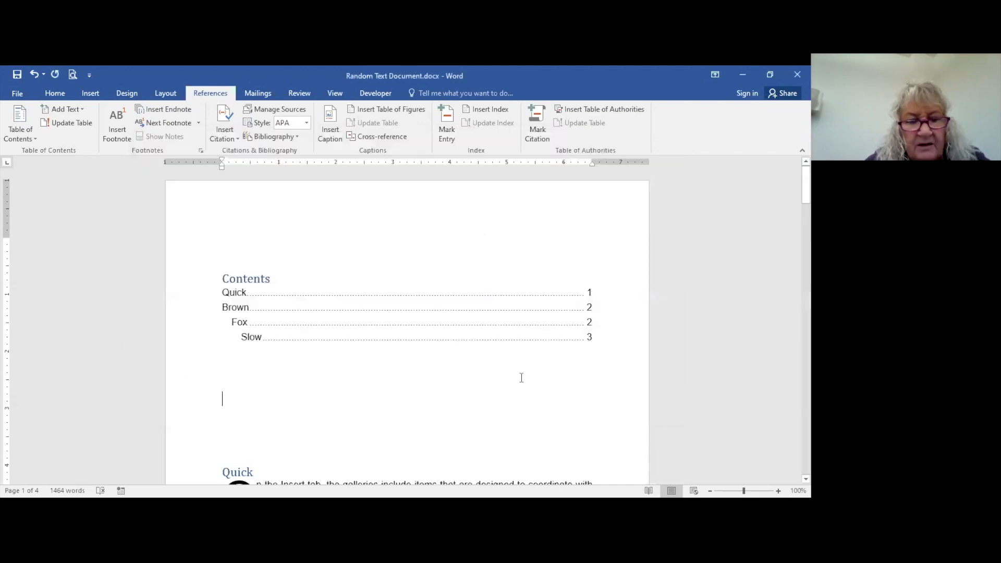
Insert the built-in References bibliography after an added blank line below the last paragraph on page 4
scroll(441, 346, down, 15)
scroll(443, 383, down, 20)
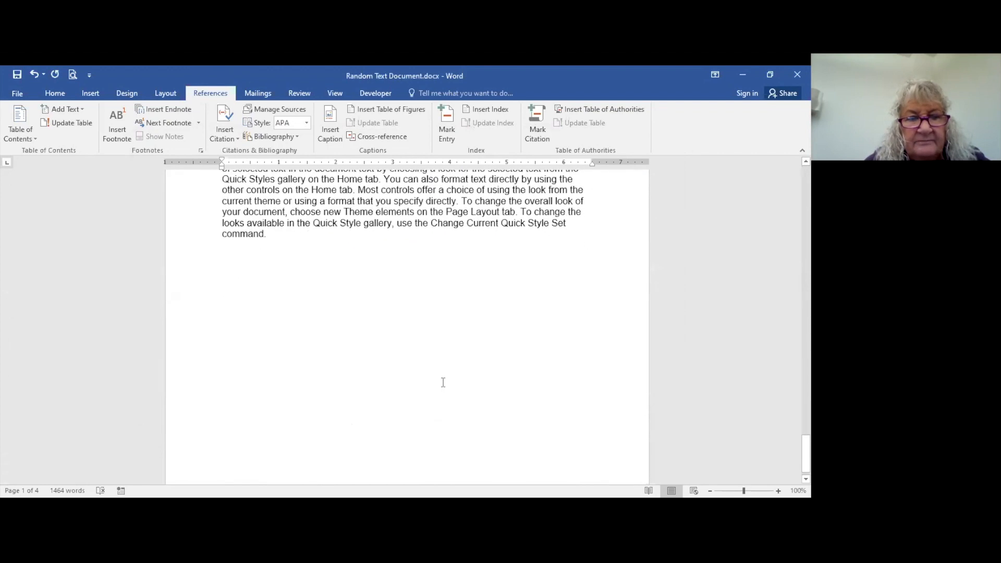
scroll(443, 383, down, 1)
click(264, 264)
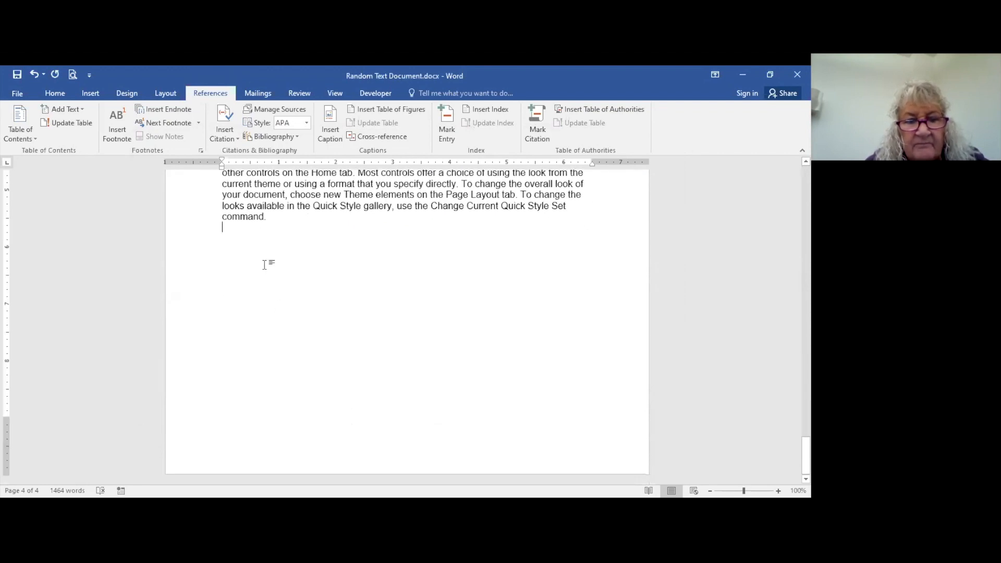
key(Return)
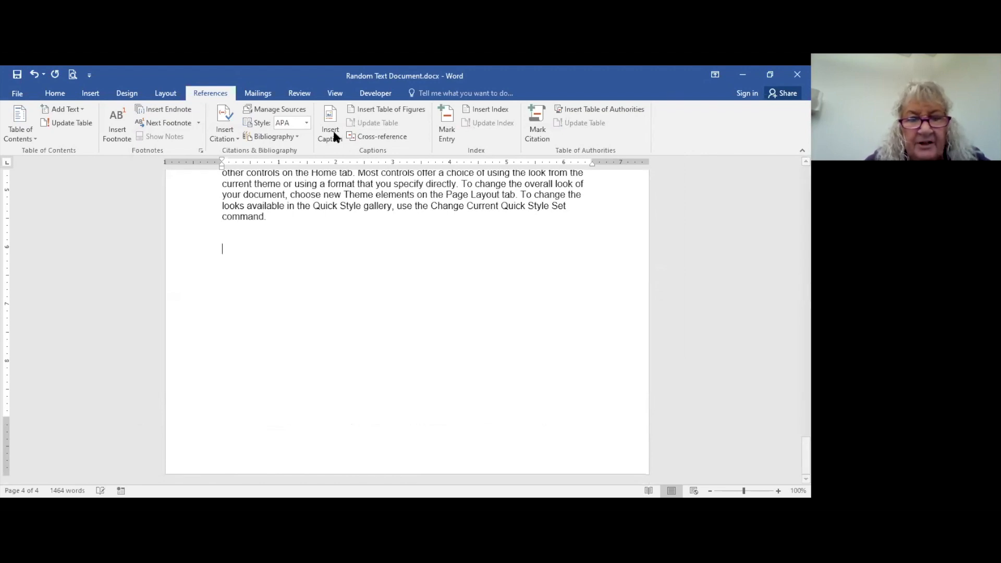
click(274, 137)
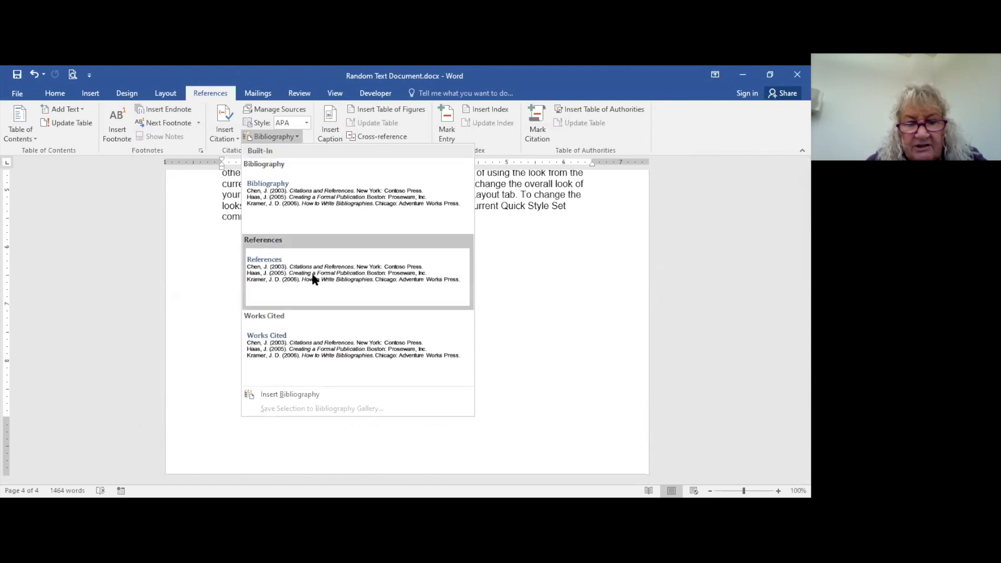
click(333, 269)
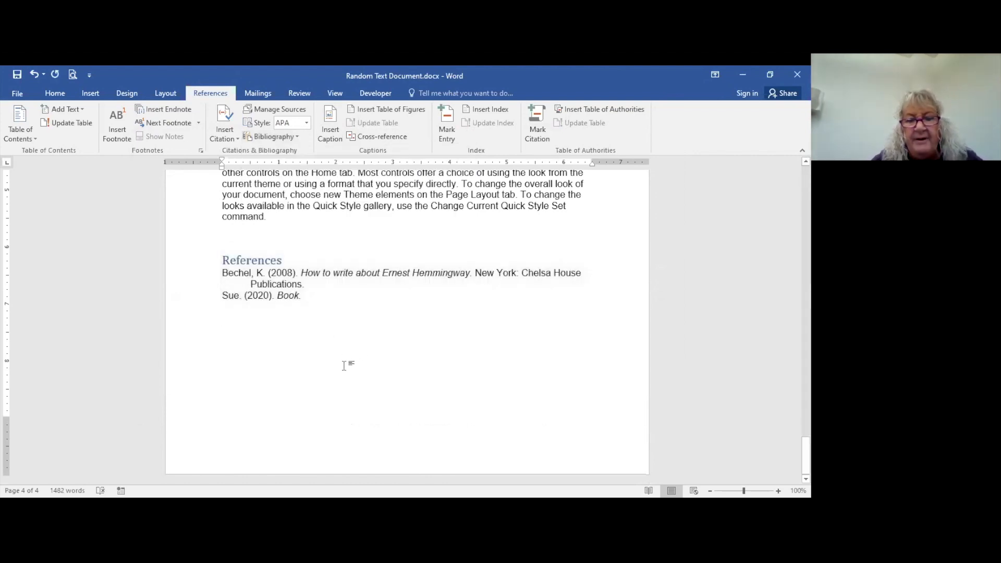
click(301, 367)
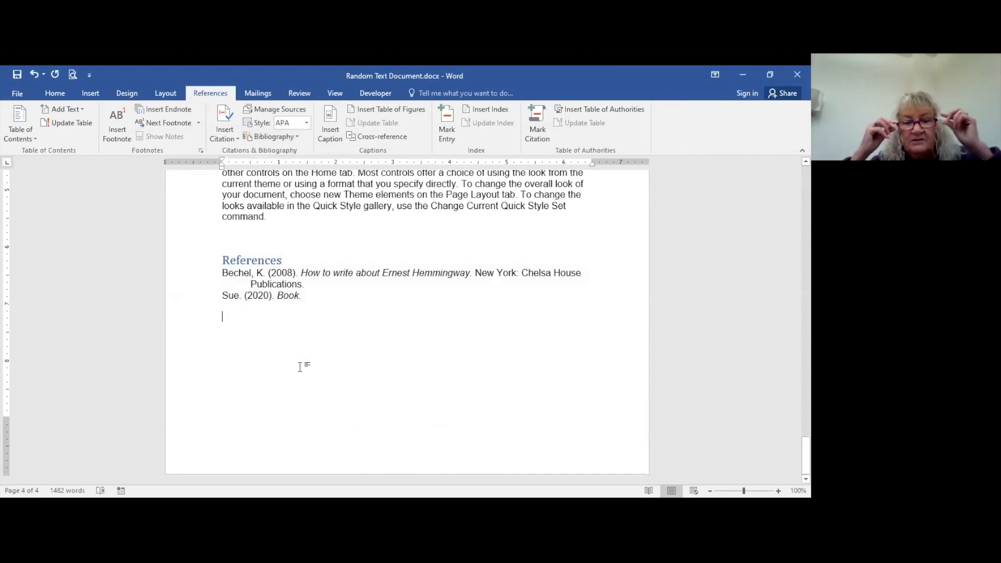
scroll(300, 366, up, 2)
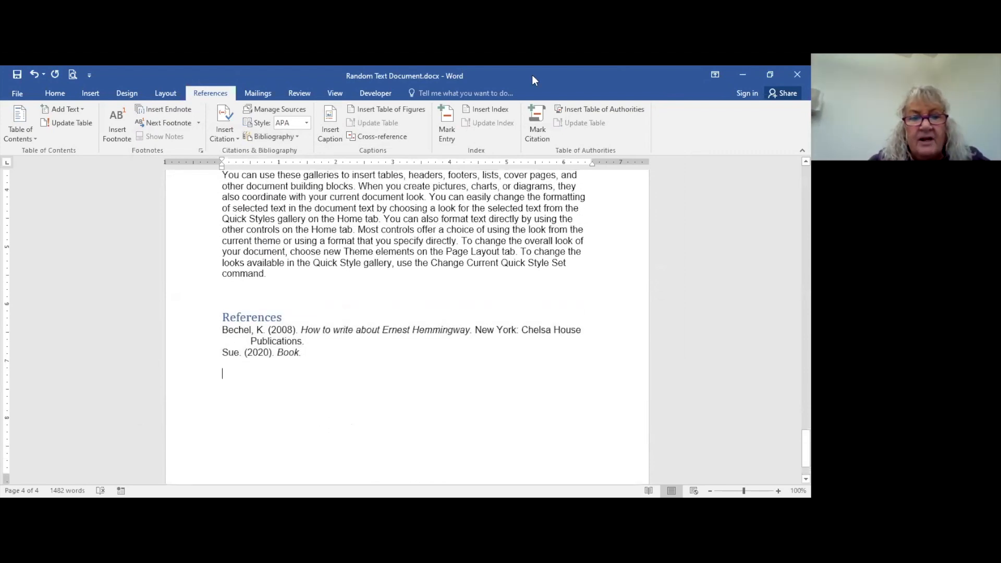
scroll(605, 315, up, 4)
scroll(581, 310, down, 6)
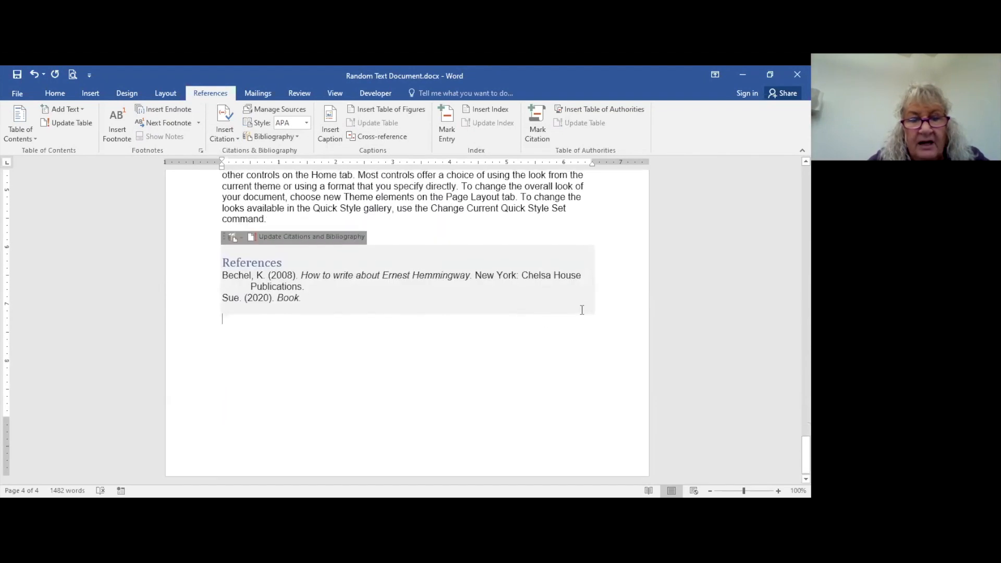
Start a new citation source of type Report in the source manager
click(280, 111)
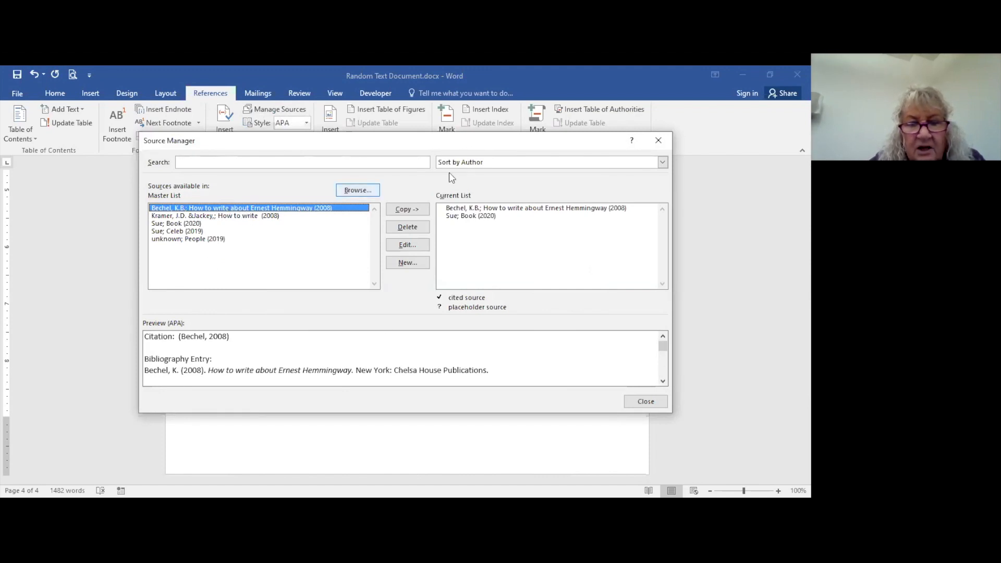
click(360, 194)
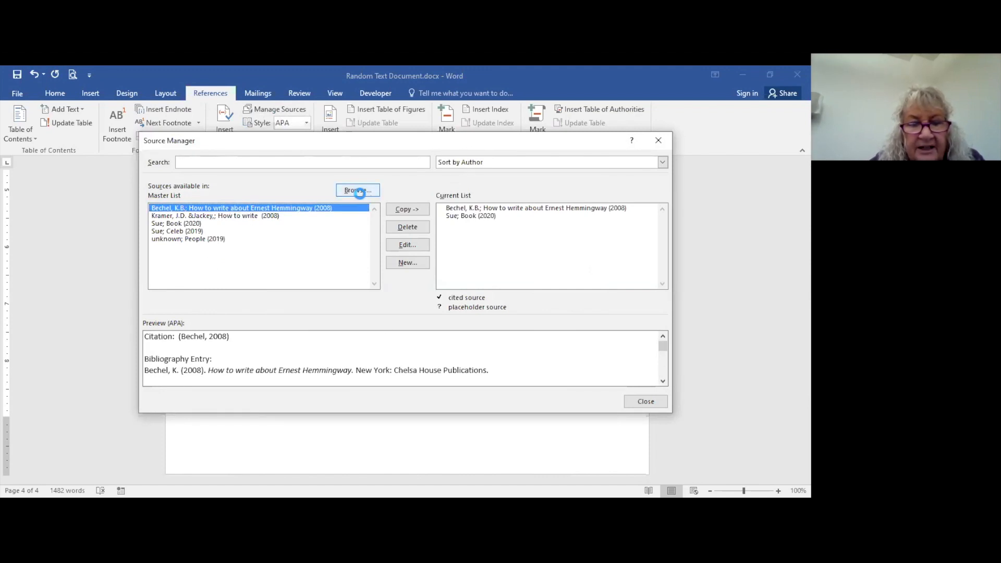
click(531, 159)
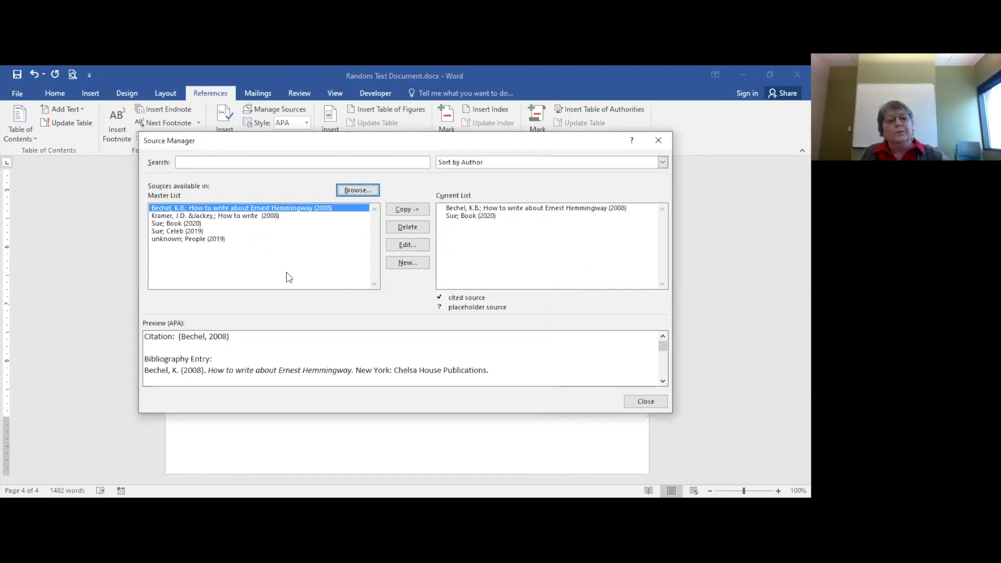
click(405, 264)
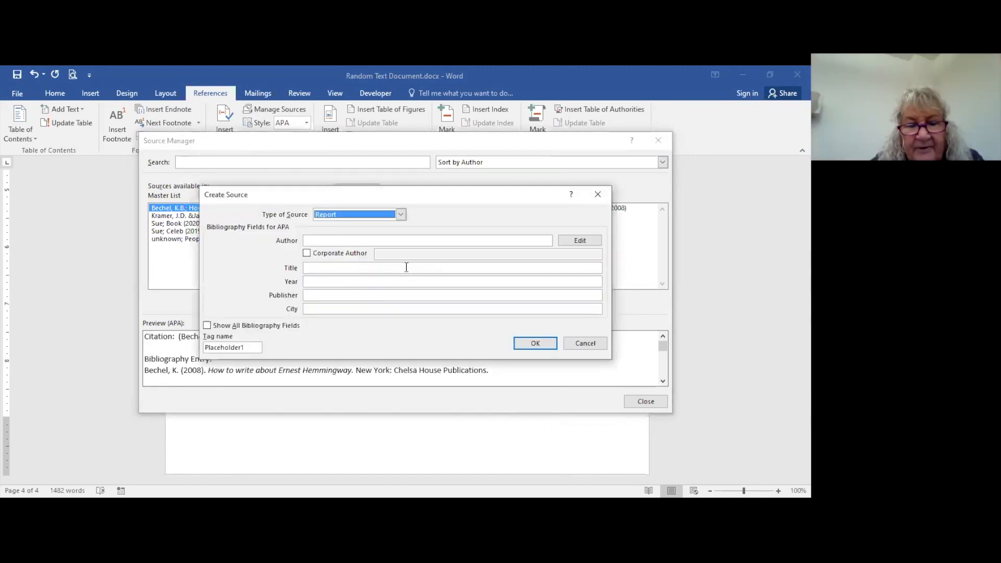
drag(457, 197, 443, 184)
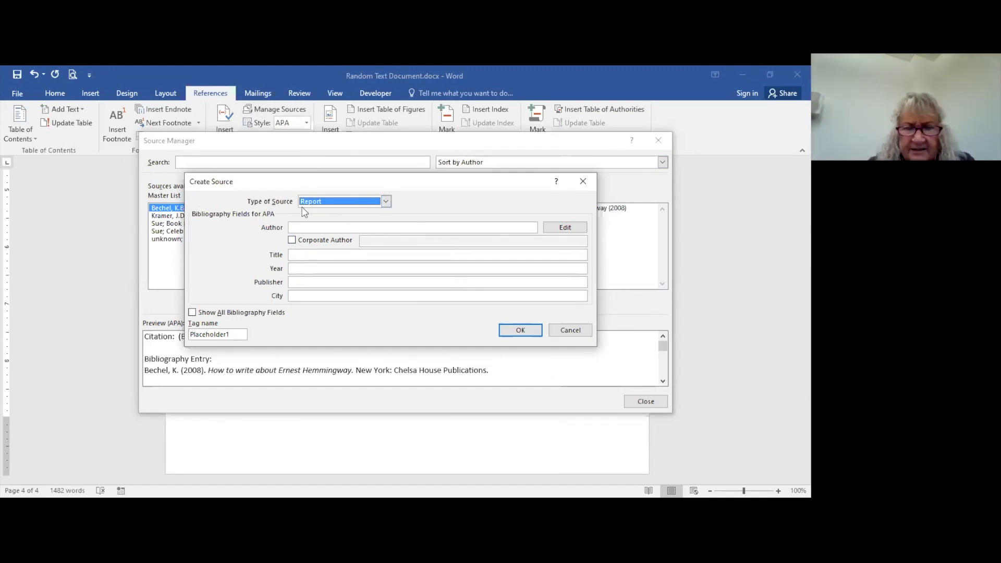
click(386, 202)
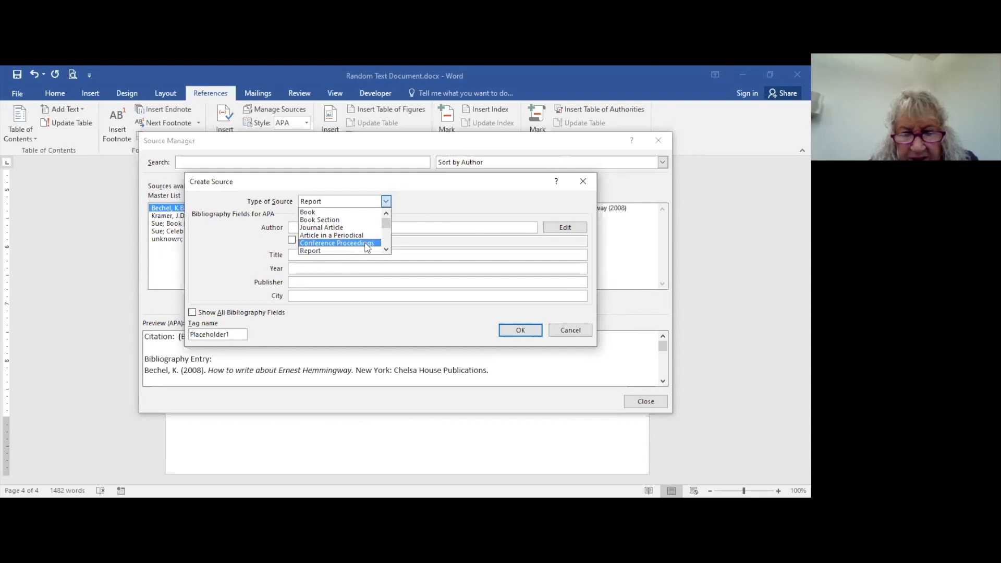
click(317, 251)
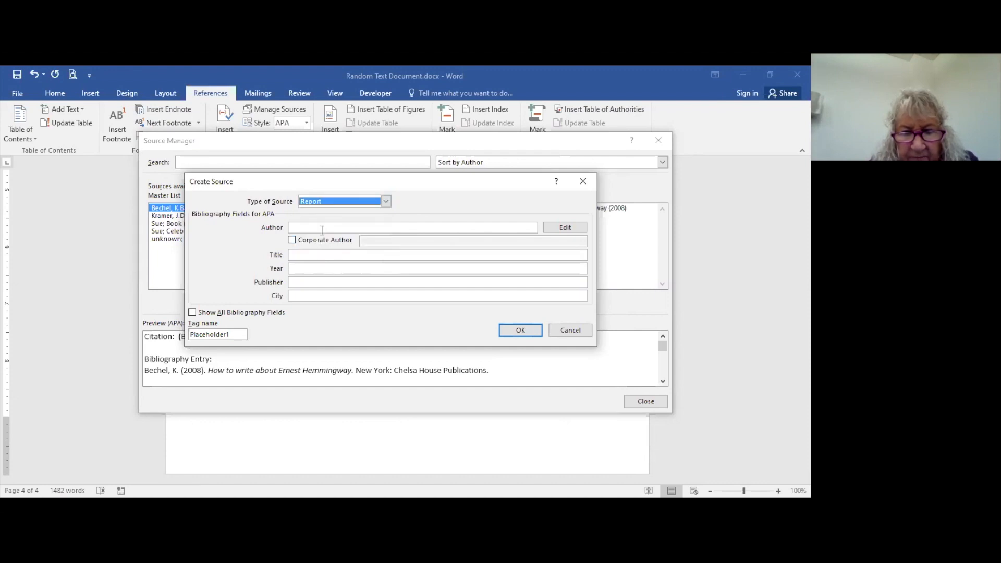
Enter the author's name, the title "Final Report" and the year 2020 for the new report source
click(312, 224)
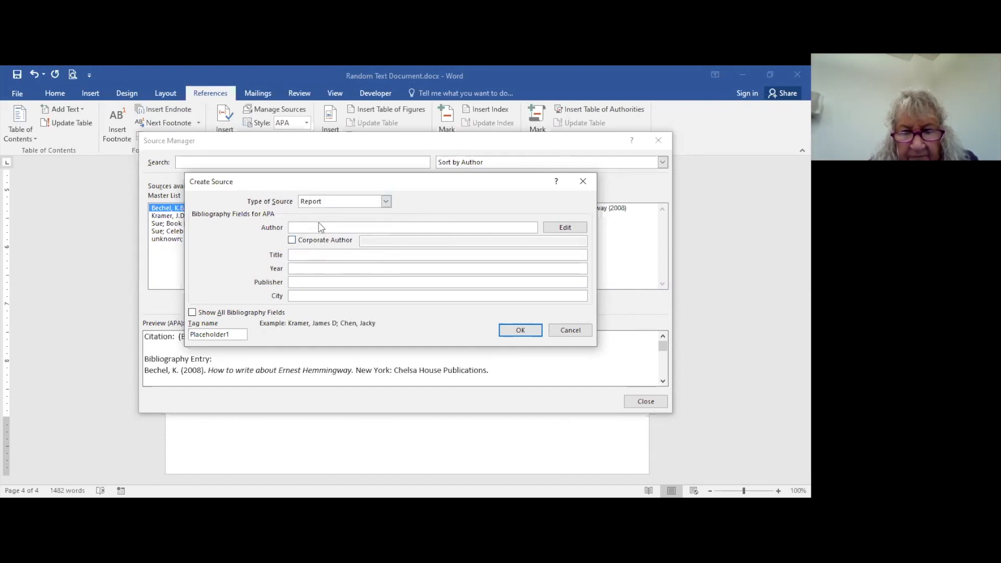
text(Sue)
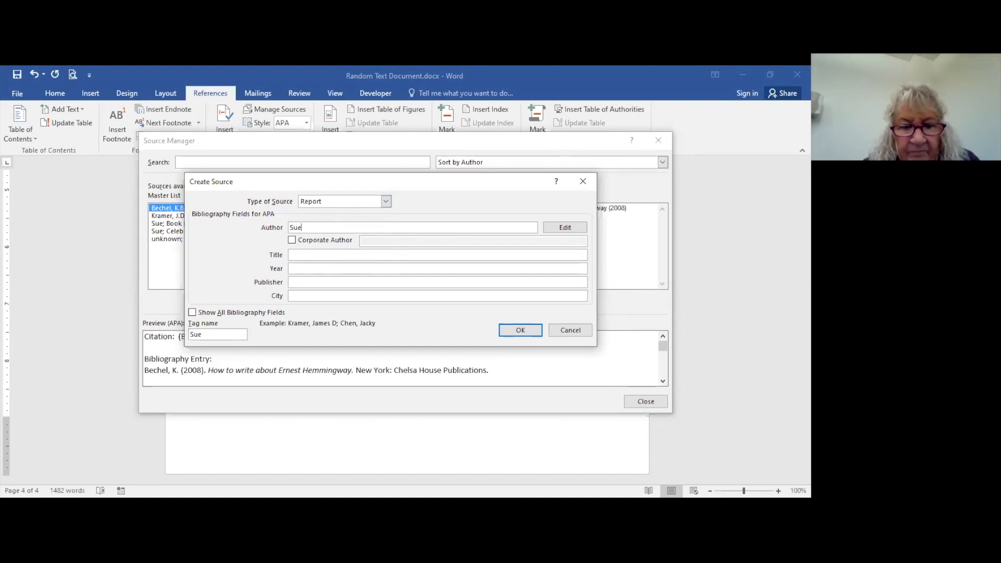
click(306, 254)
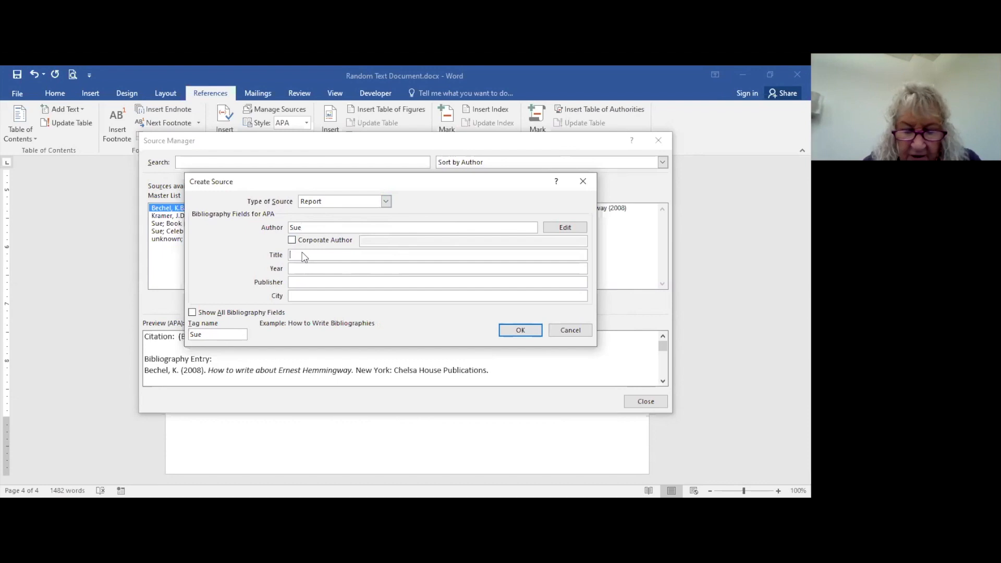
text(Fina)
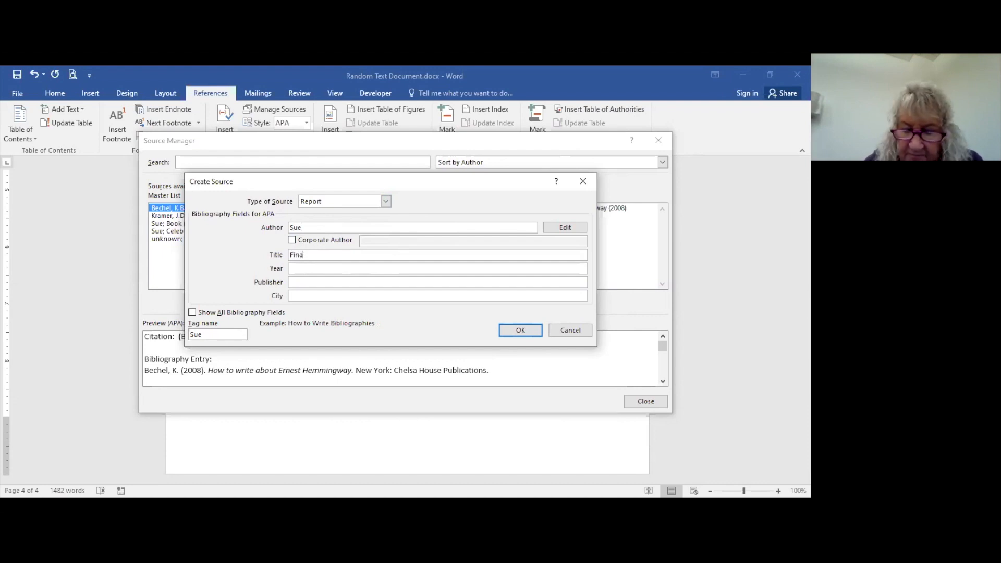
text(l R)
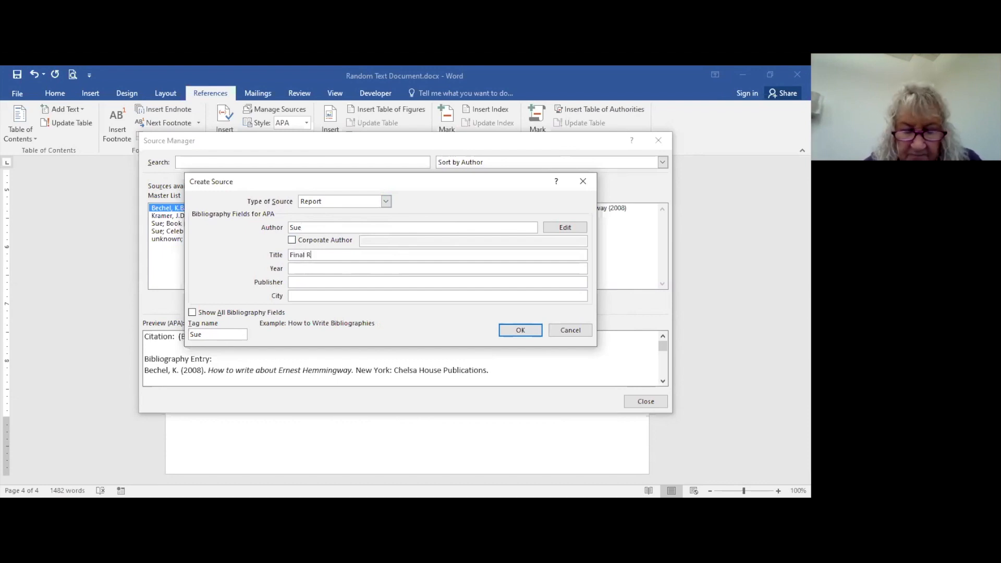
text(eport)
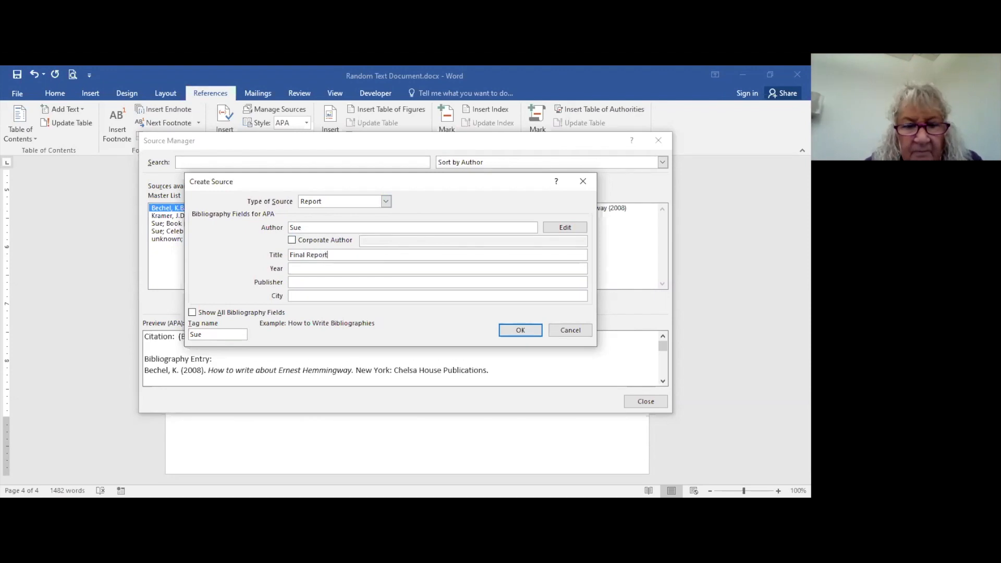
click(297, 267)
text(2020)
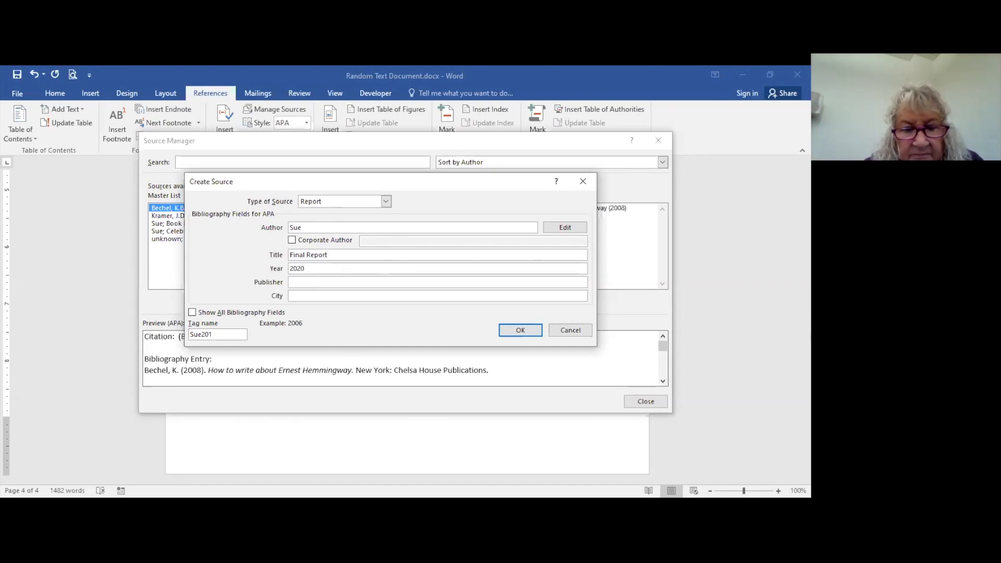
Set the report source's city to Downers Grove, save the source and close the source manager
click(305, 293)
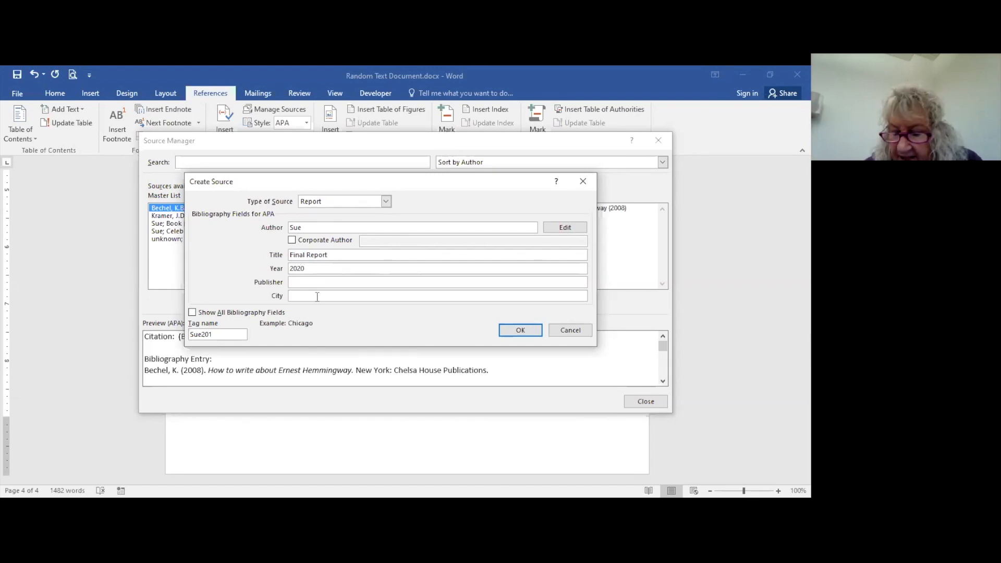
text(Dow)
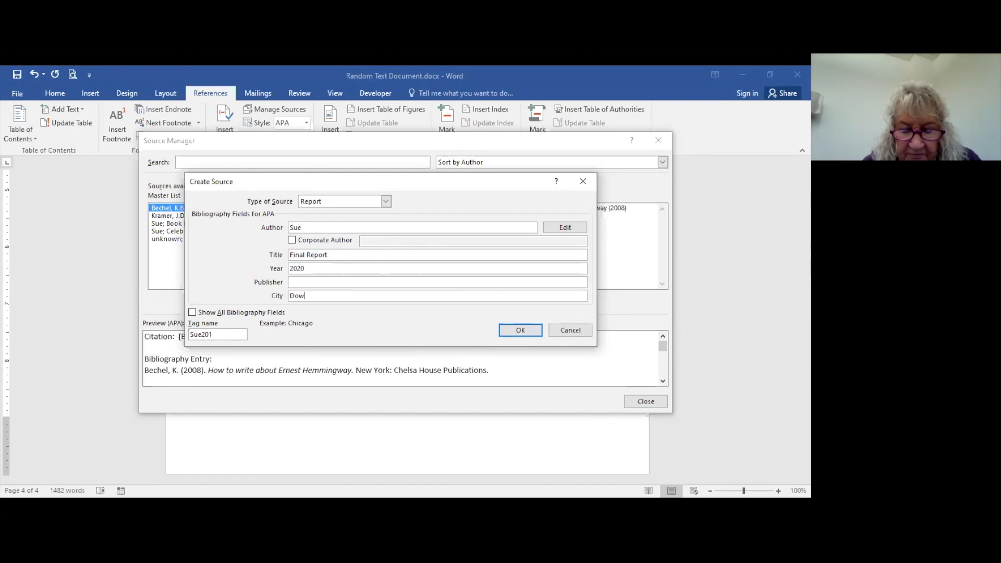
text(ners )
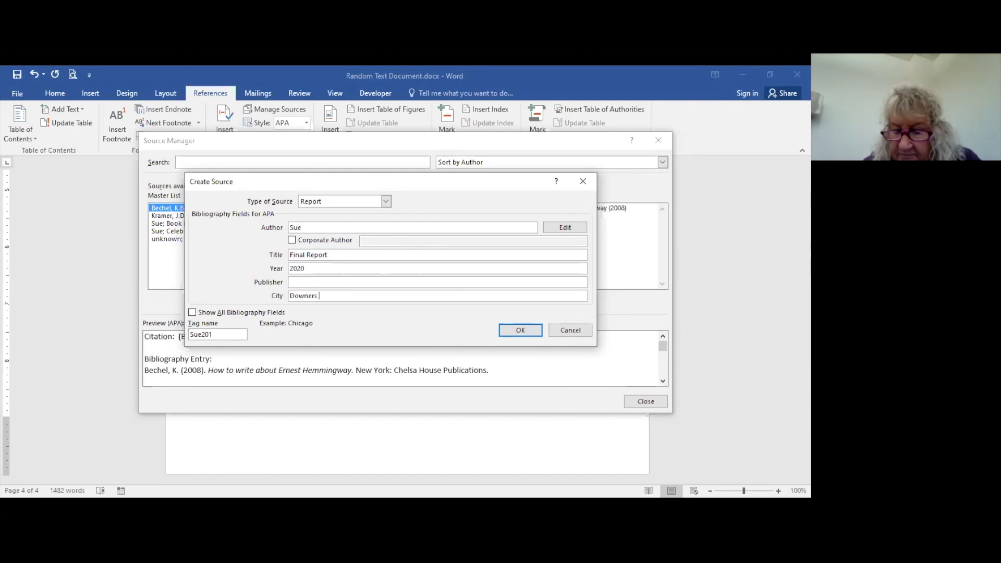
text(Gro)
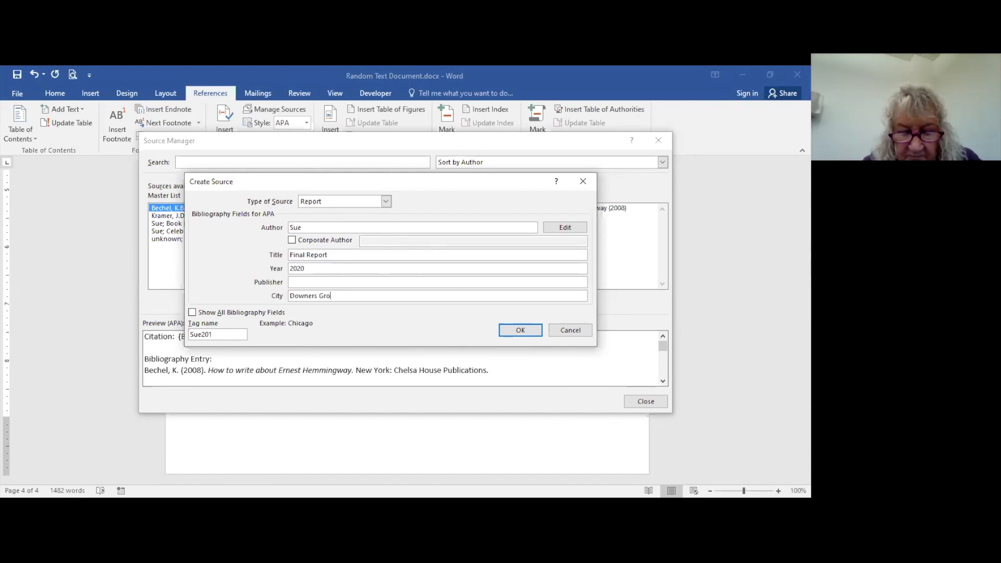
text(ve)
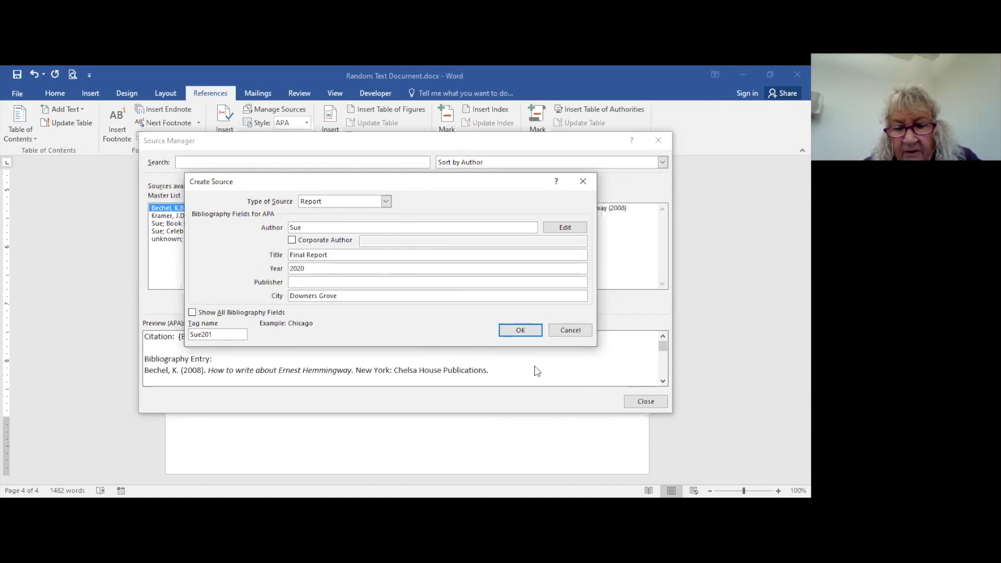
click(520, 331)
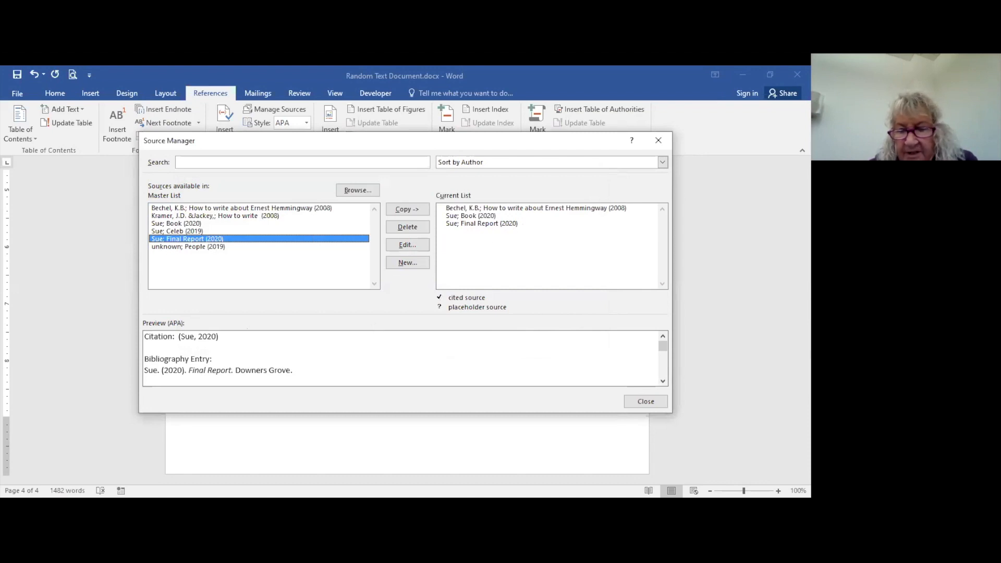
click(645, 401)
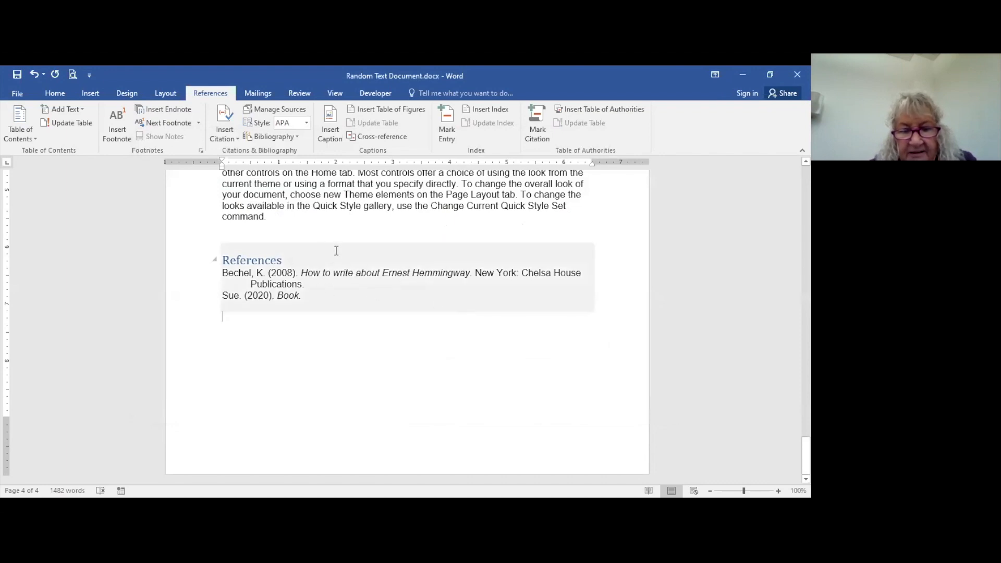
Update the References bibliography on page 4 to include the new report source
click(378, 258)
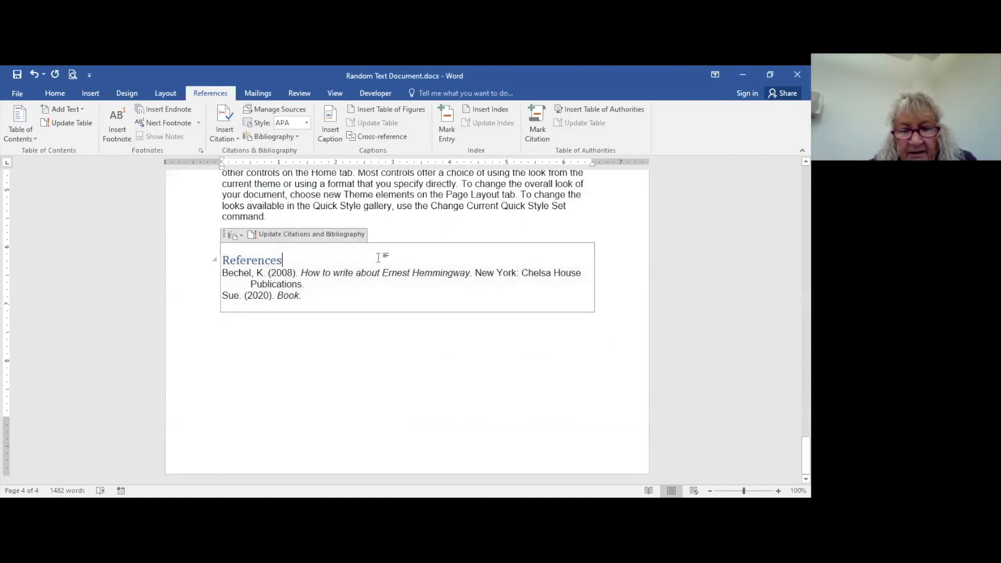
click(284, 236)
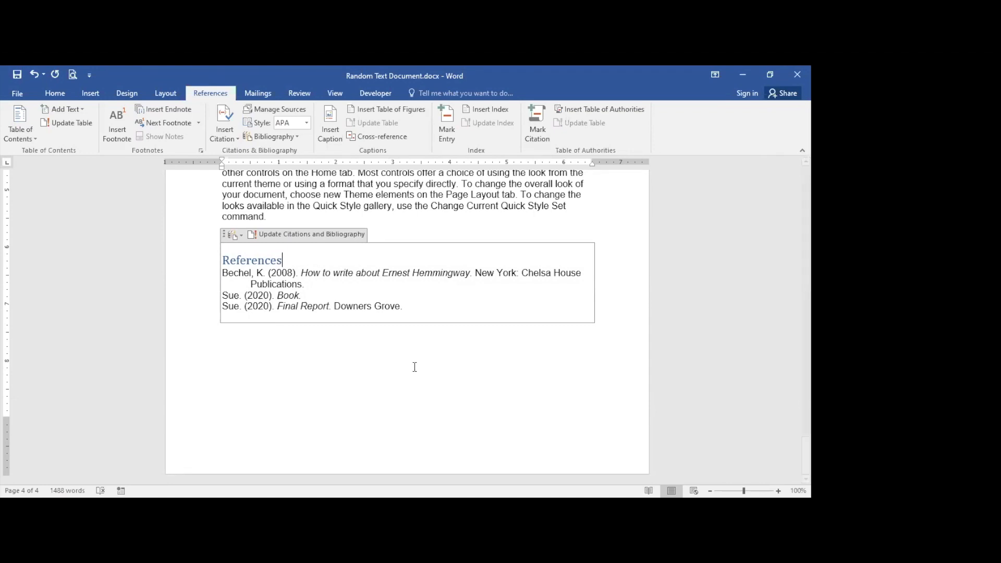
Copy the Celeb (2019), People (2019) and How to write (2008) sources from the source manager's master list to the current list
click(277, 107)
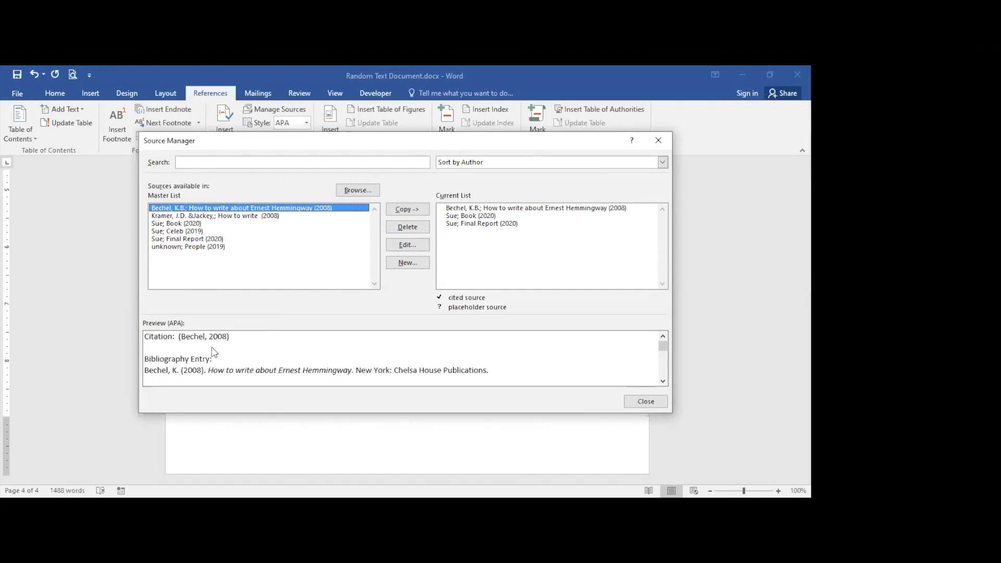
click(181, 232)
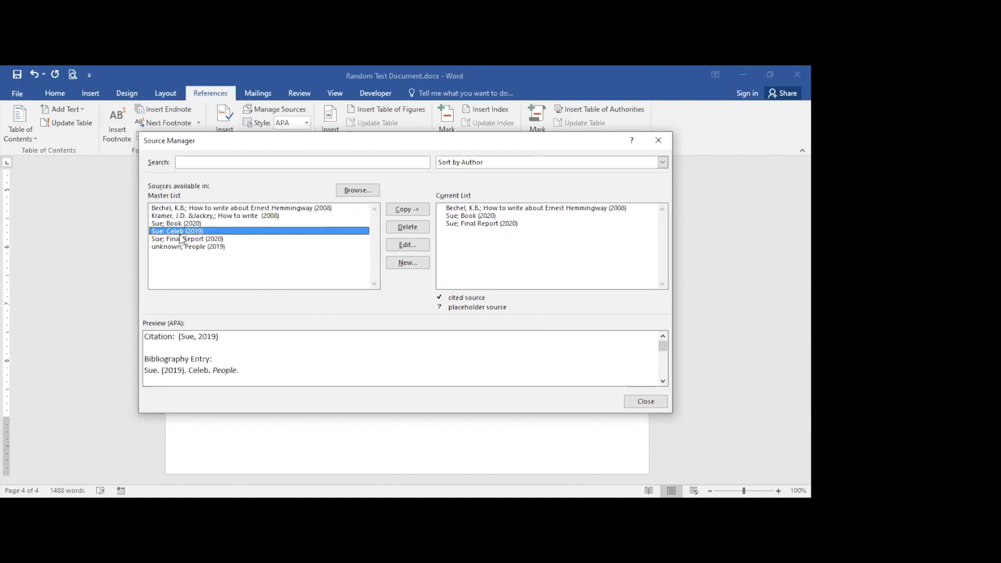
click(409, 209)
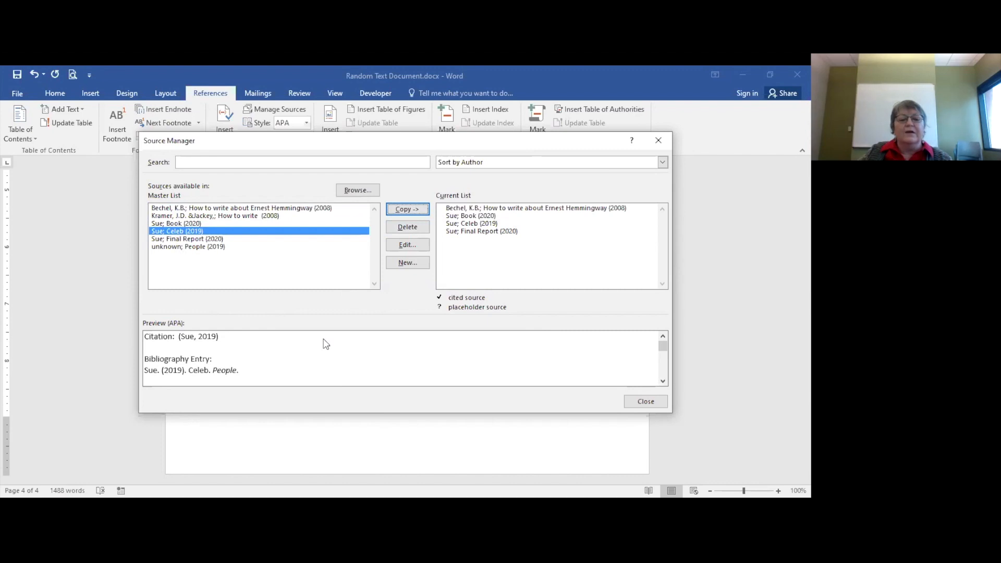
click(204, 249)
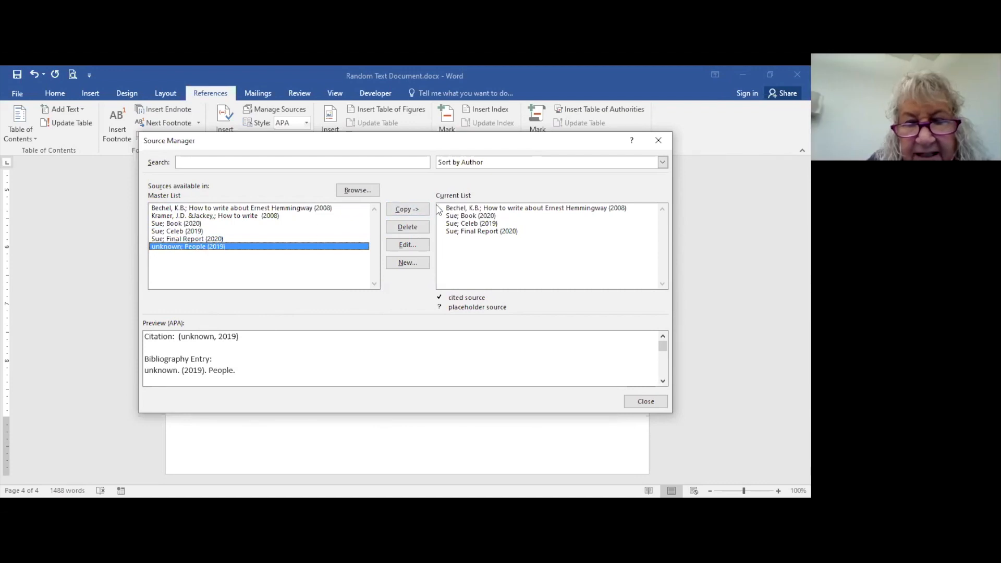
click(413, 211)
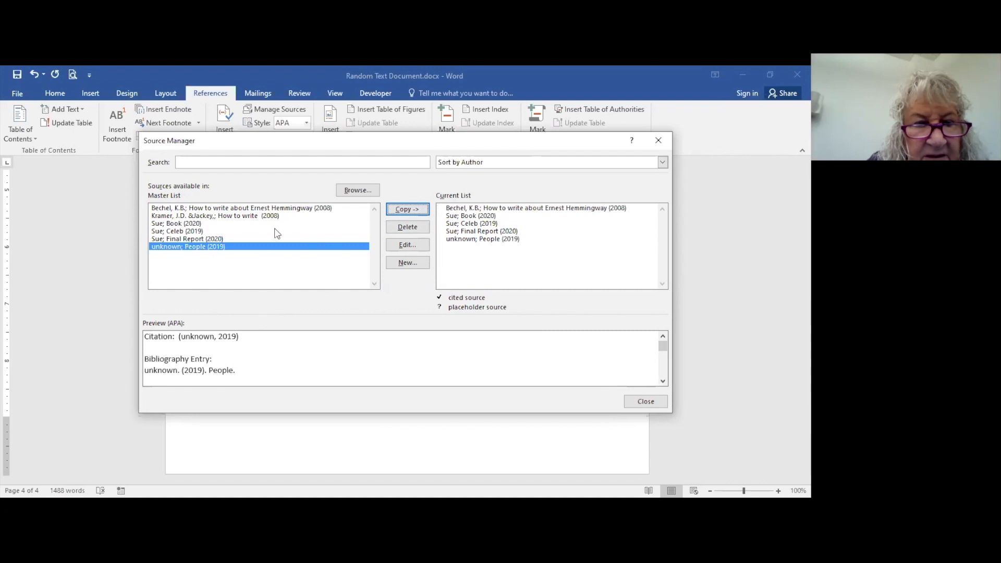
click(227, 217)
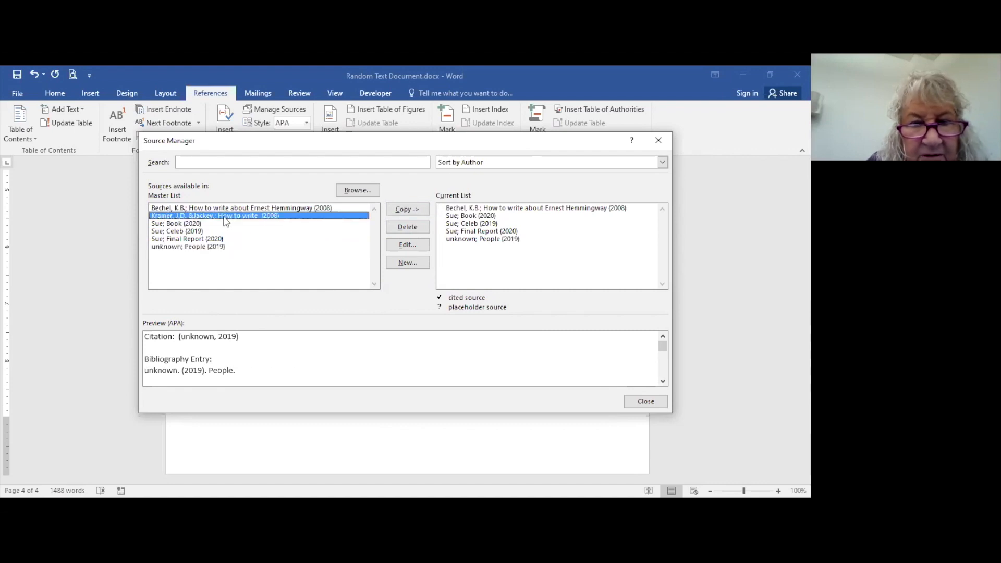
click(413, 210)
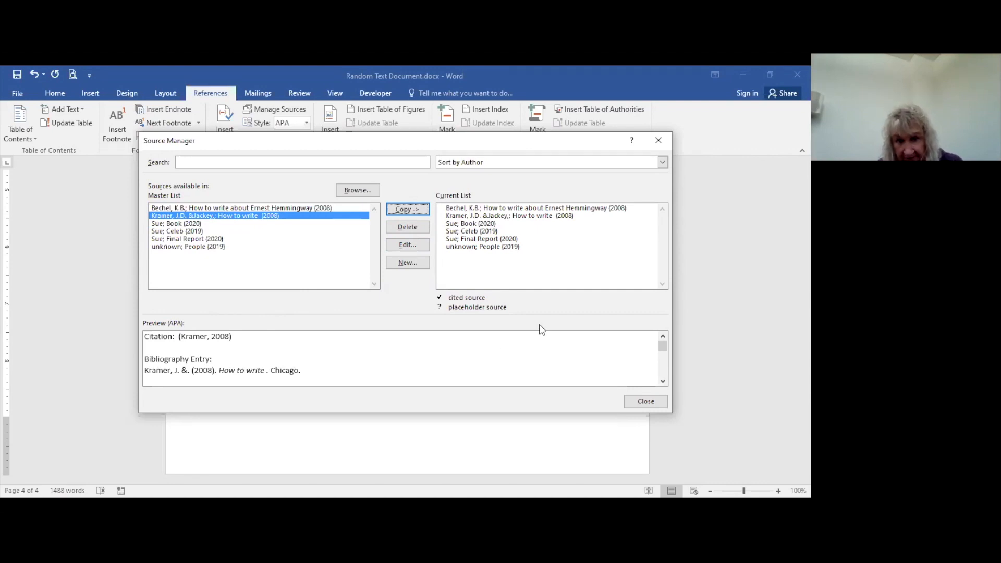
Delete the People (2019) source from the master list and close the source manager
click(187, 249)
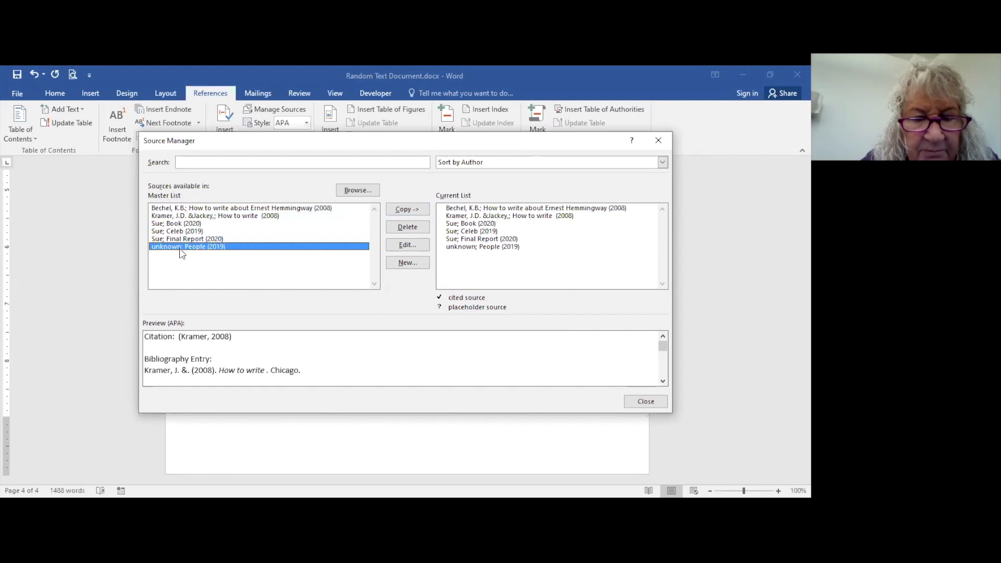
click(408, 228)
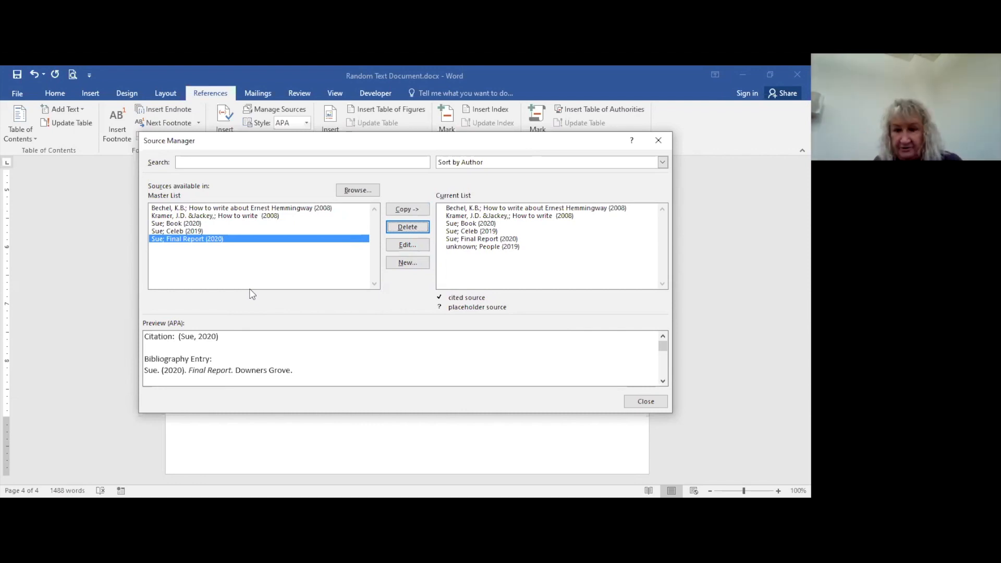
click(649, 400)
Switch to the Peanut Butter Cookies.docx document and bring the recipe into view
scroll(585, 412, up, 8)
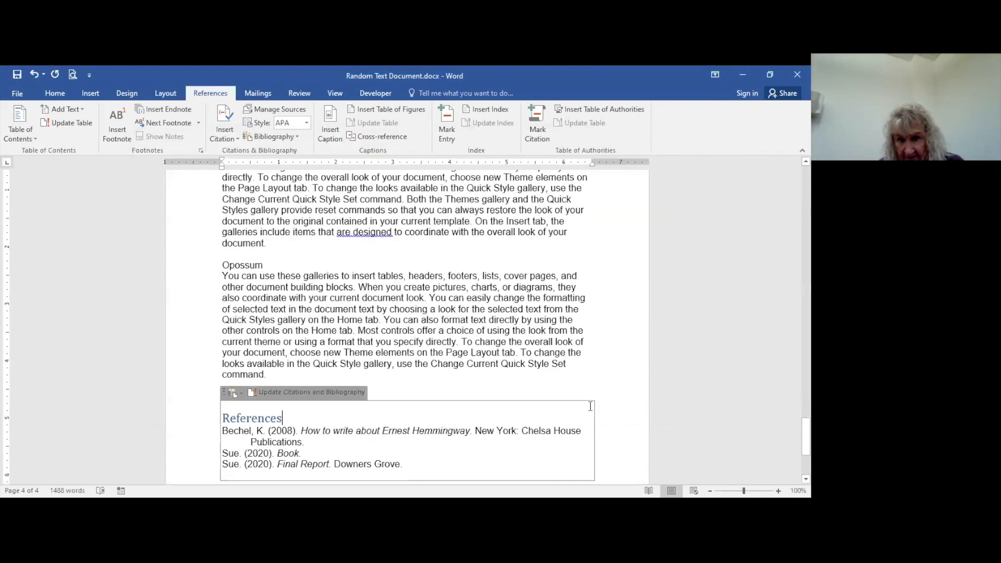
scroll(585, 411, up, 5)
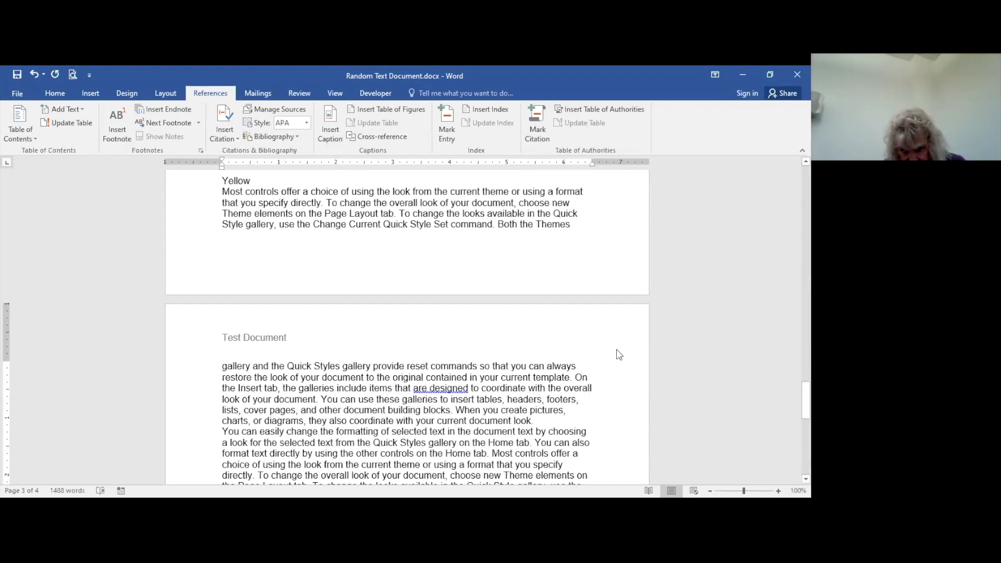
key(alt+Tab)
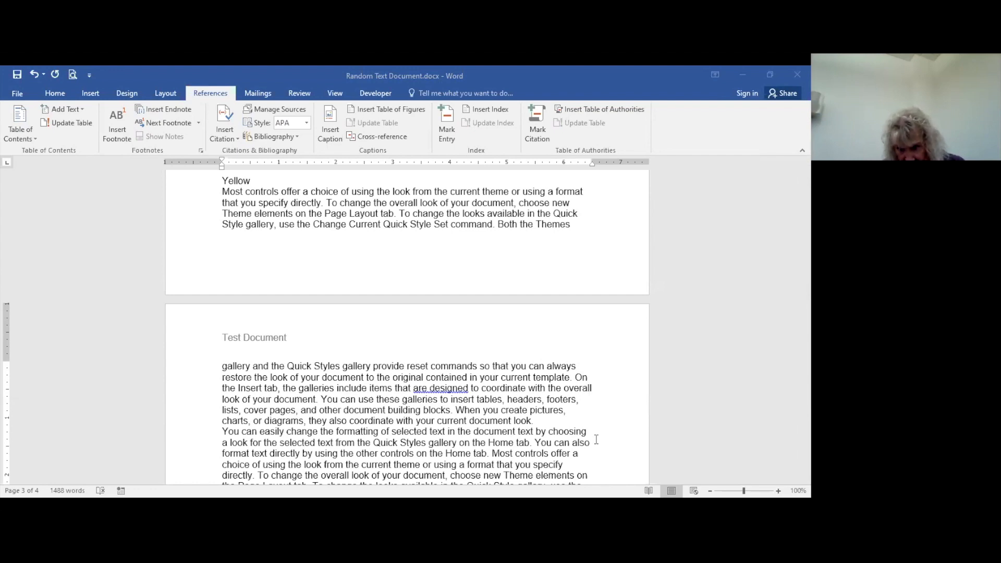
key(alt+Tab)
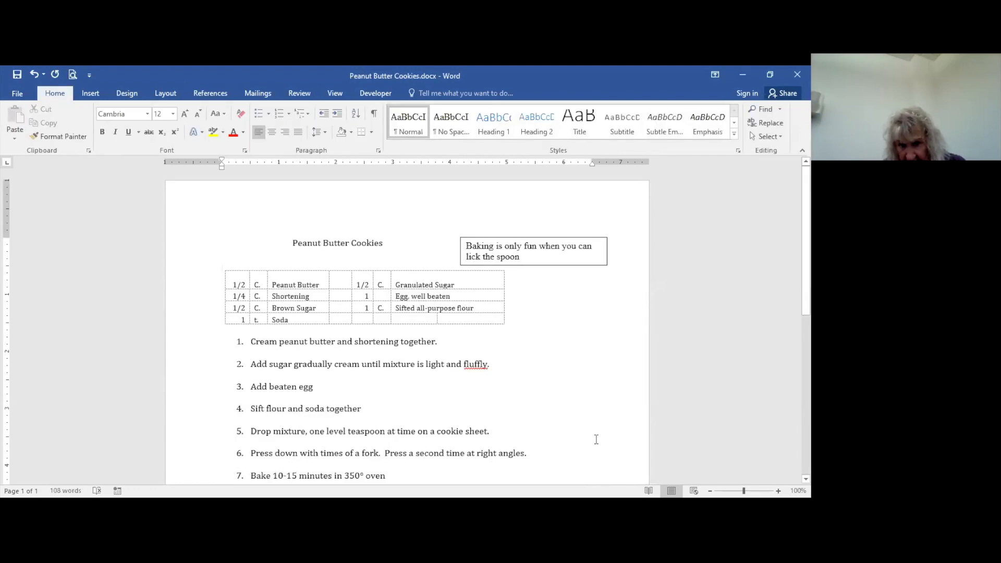
scroll(585, 331, down, 1)
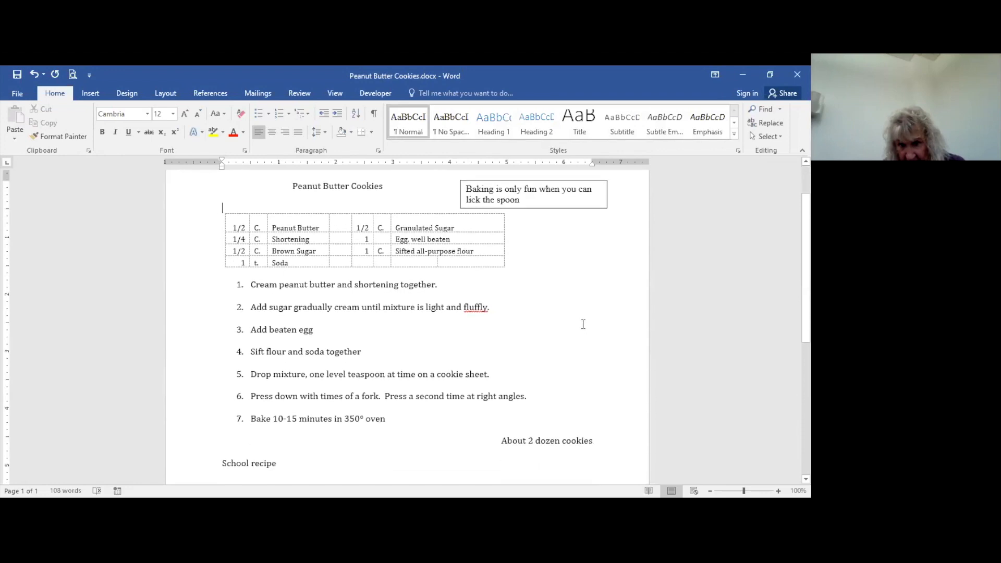
Delete all the text inside the text box beside the Peanut Butter Cookies title
click(552, 195)
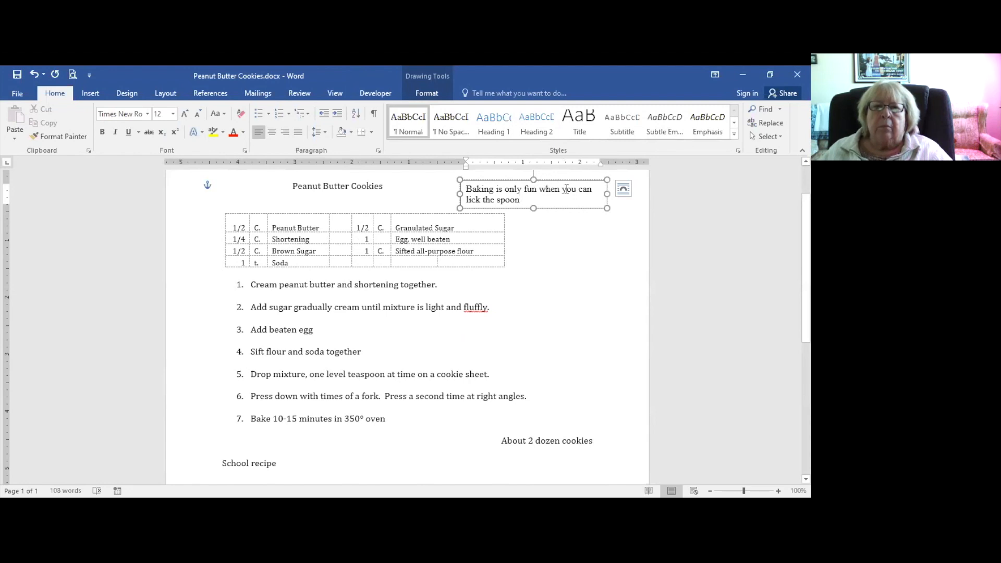
click(550, 189)
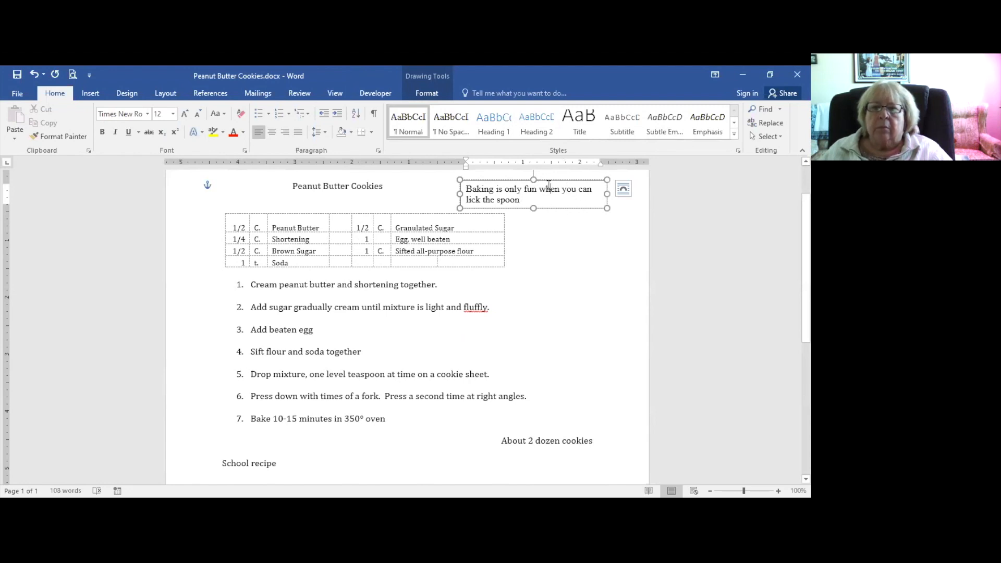
click(432, 93)
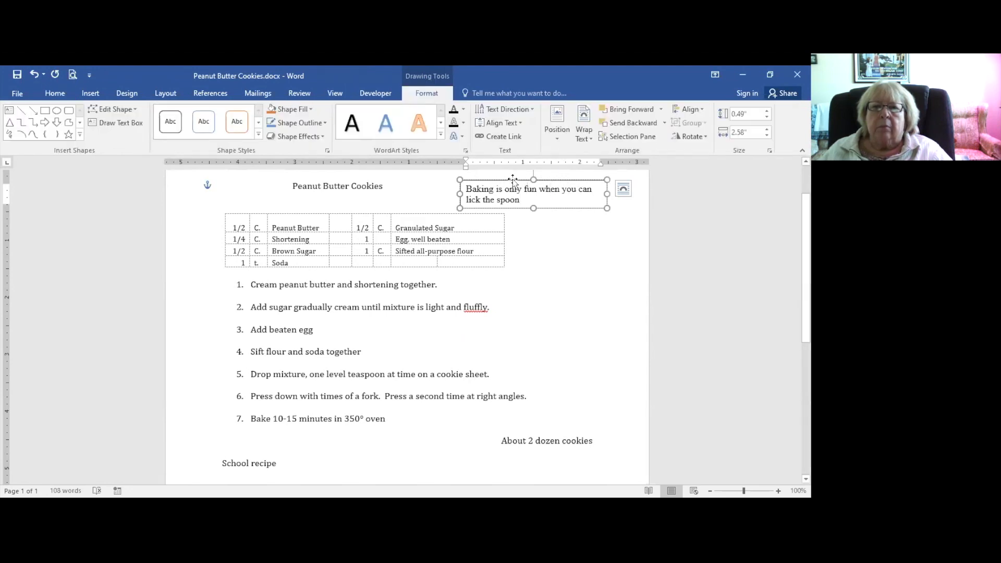
key(BackSpace)
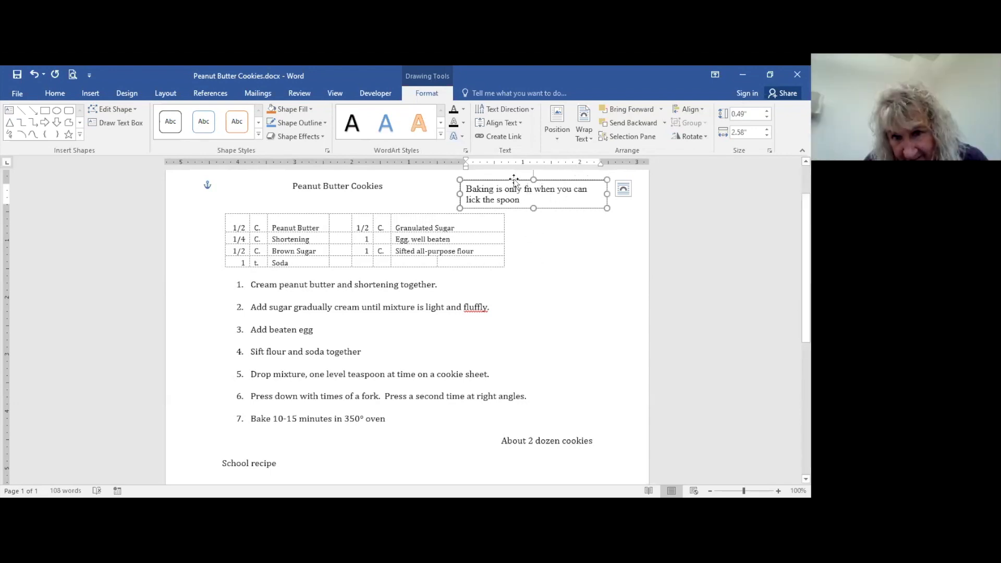
key(Delete)
key(Delete)
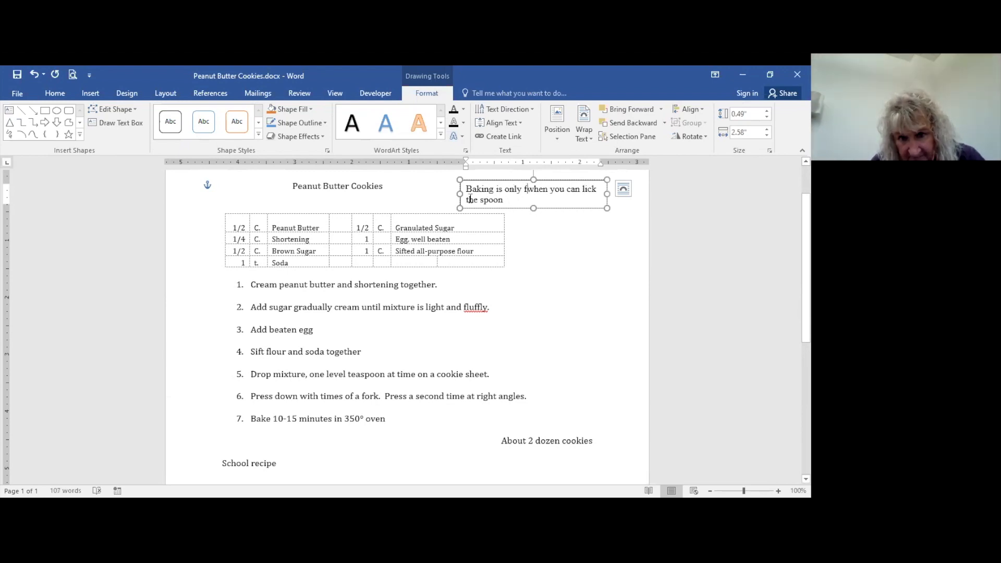
drag(479, 200, 609, 207)
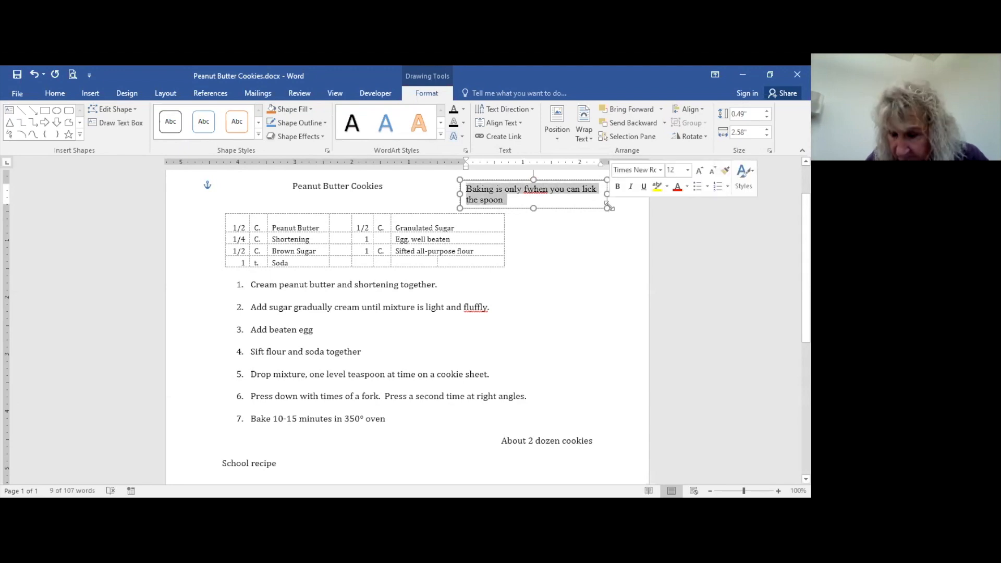
key(Delete)
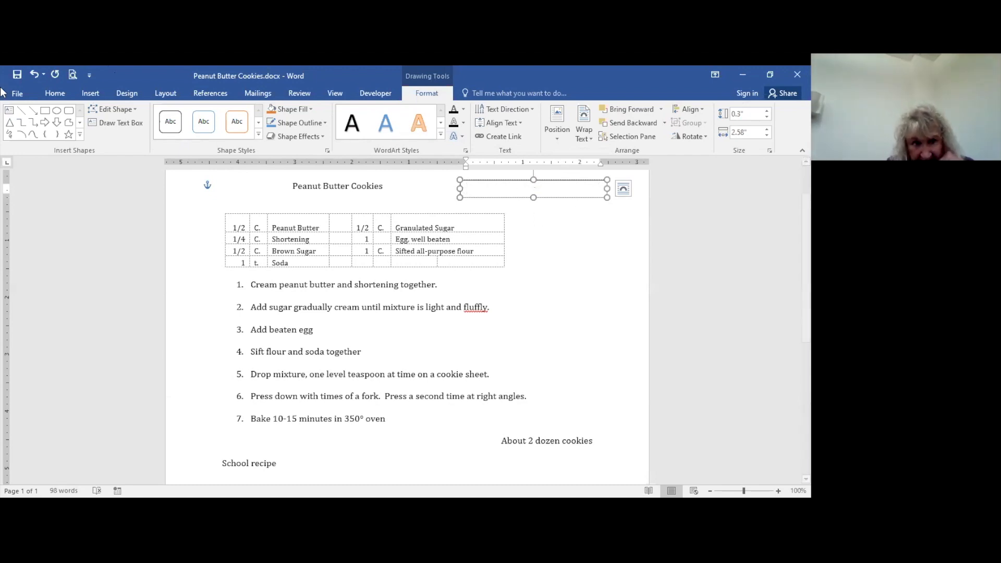
click(90, 95)
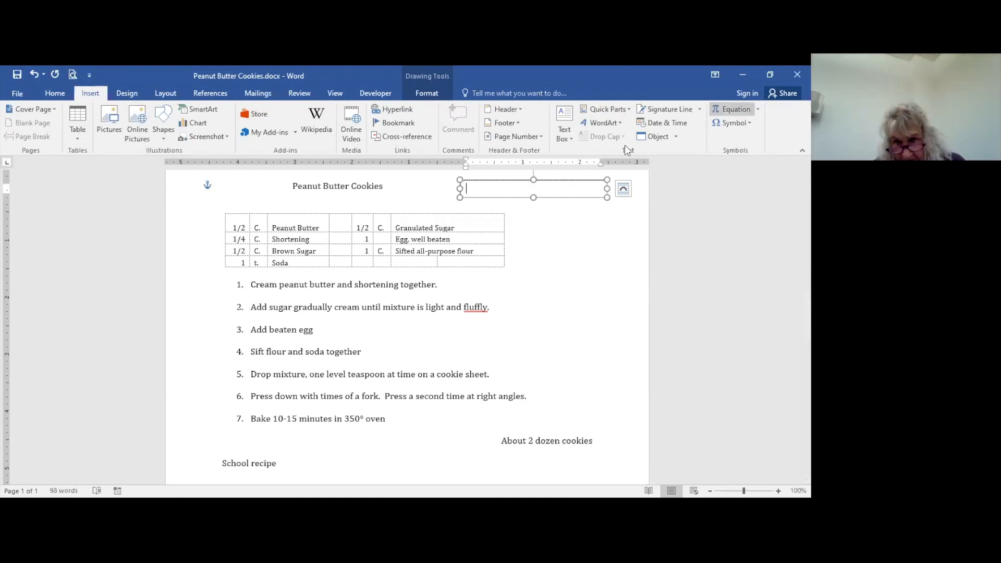
click(567, 122)
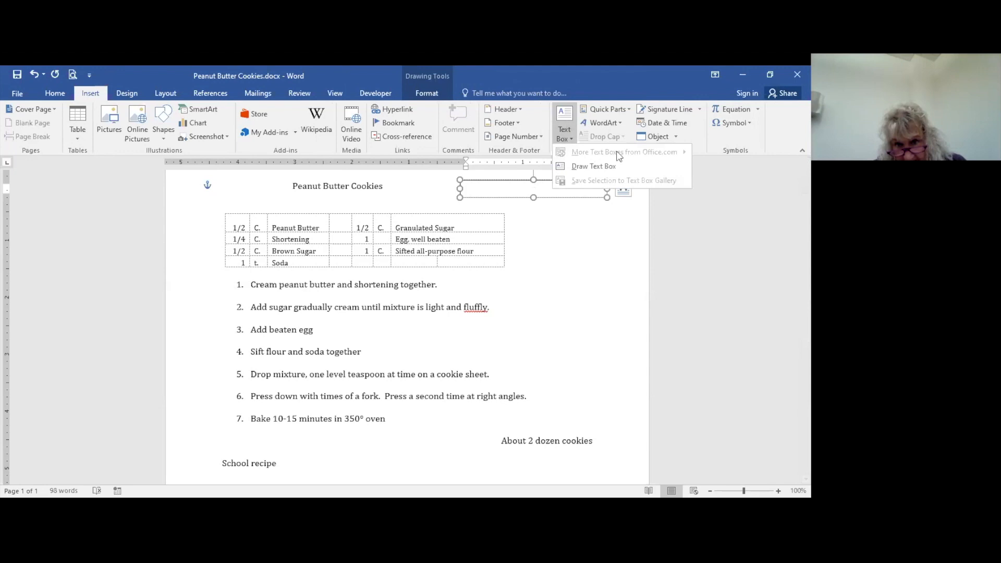
click(565, 246)
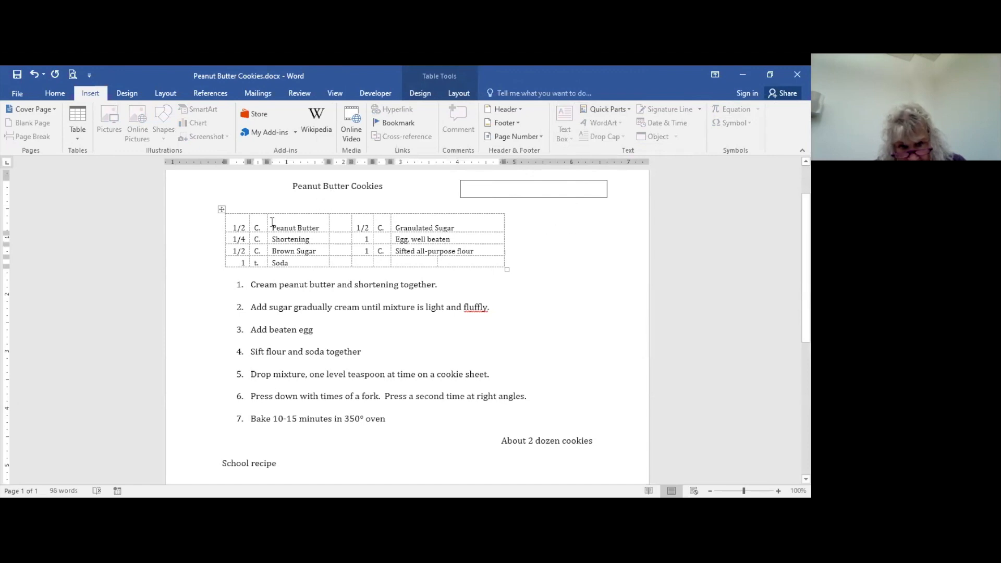
click(610, 237)
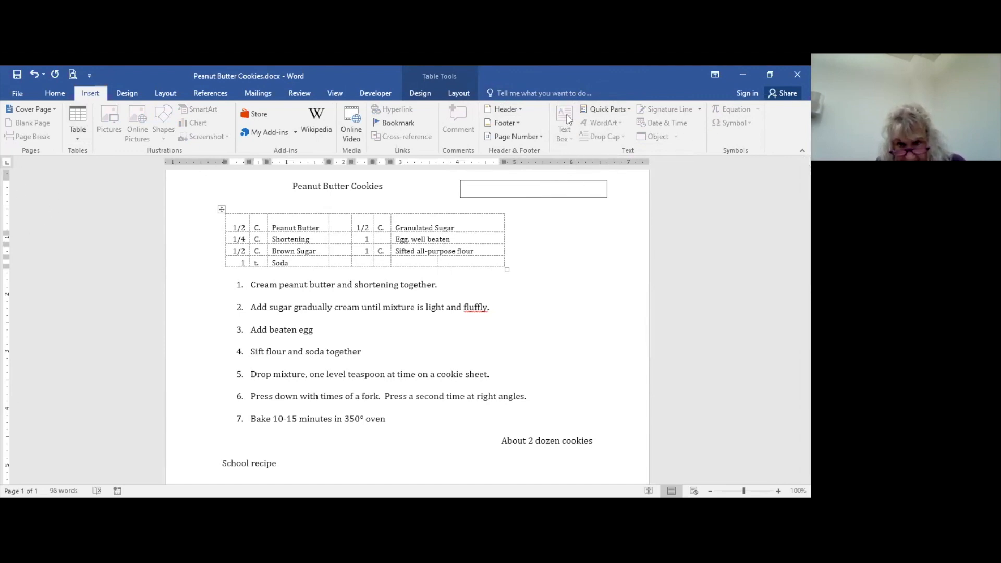
click(565, 181)
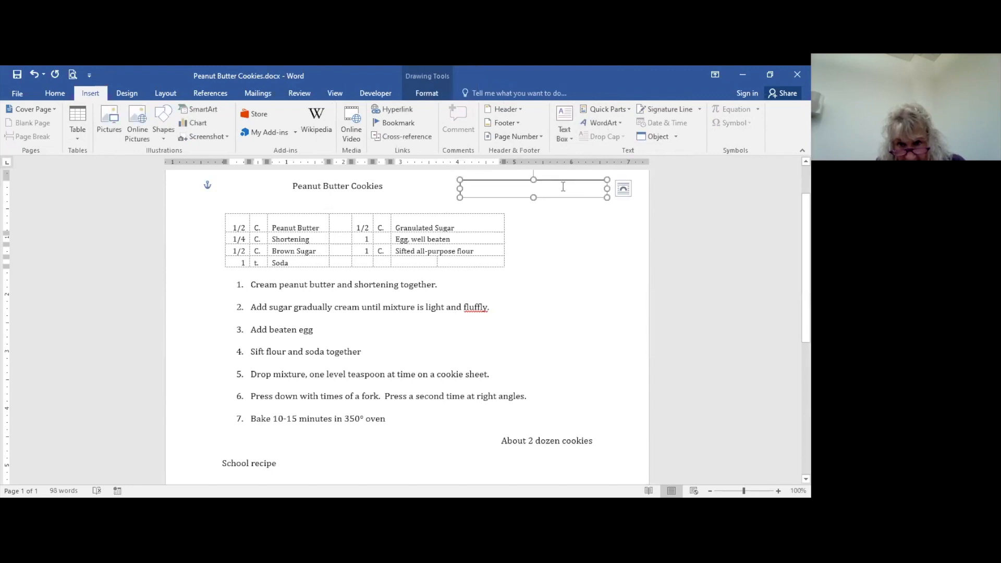
click(563, 134)
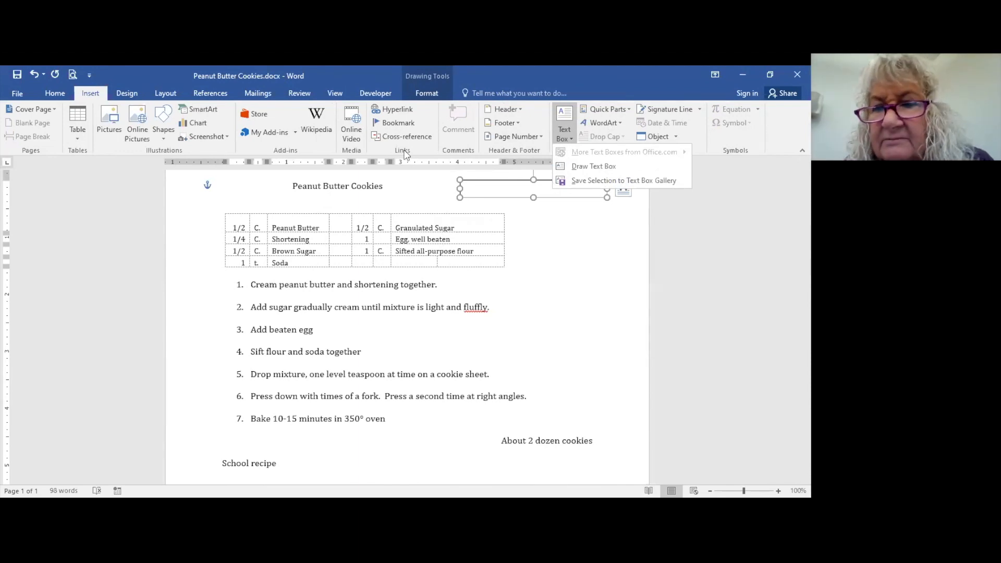
Delete the empty text box beside the Peanut Butter Cookies title
click(526, 187)
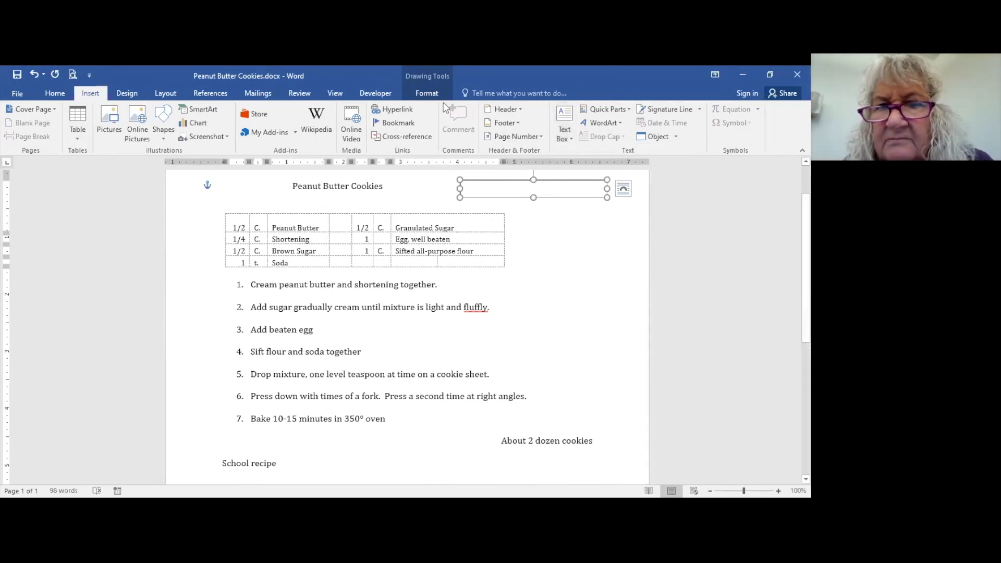
click(431, 77)
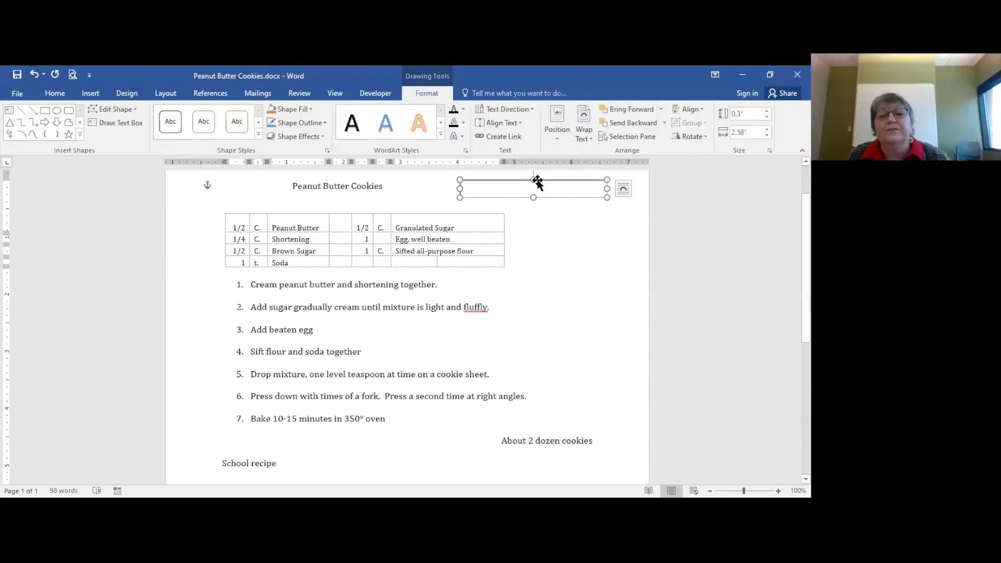
key(Delete)
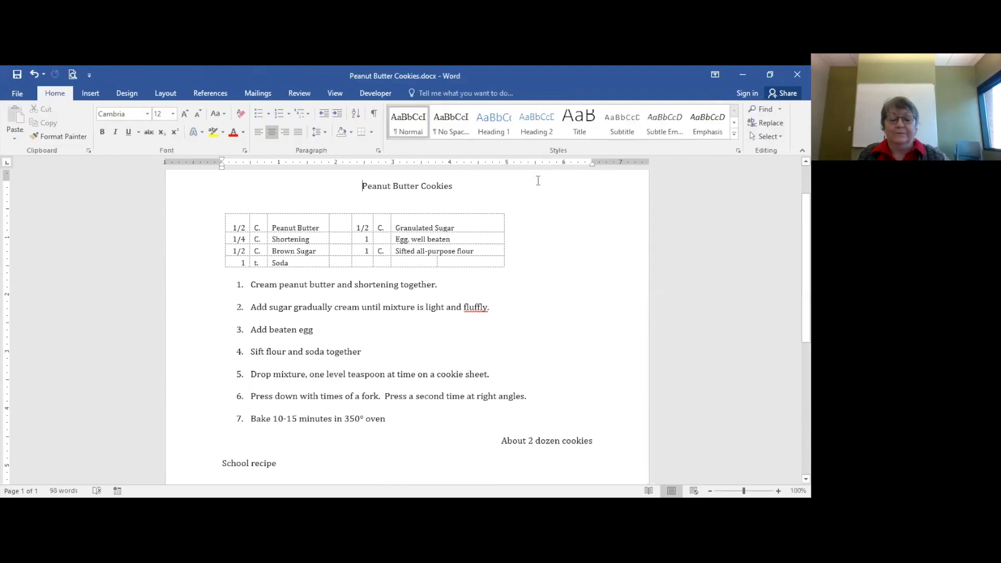
Insert a Simple Text Box beside the Peanut Butter Cookies title
scroll(537, 180, up, 3)
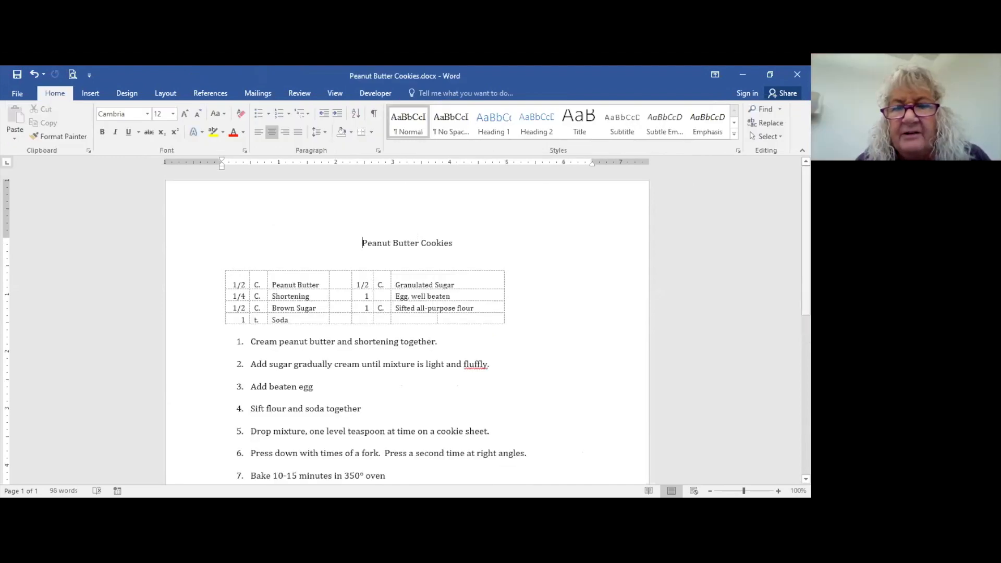
click(90, 93)
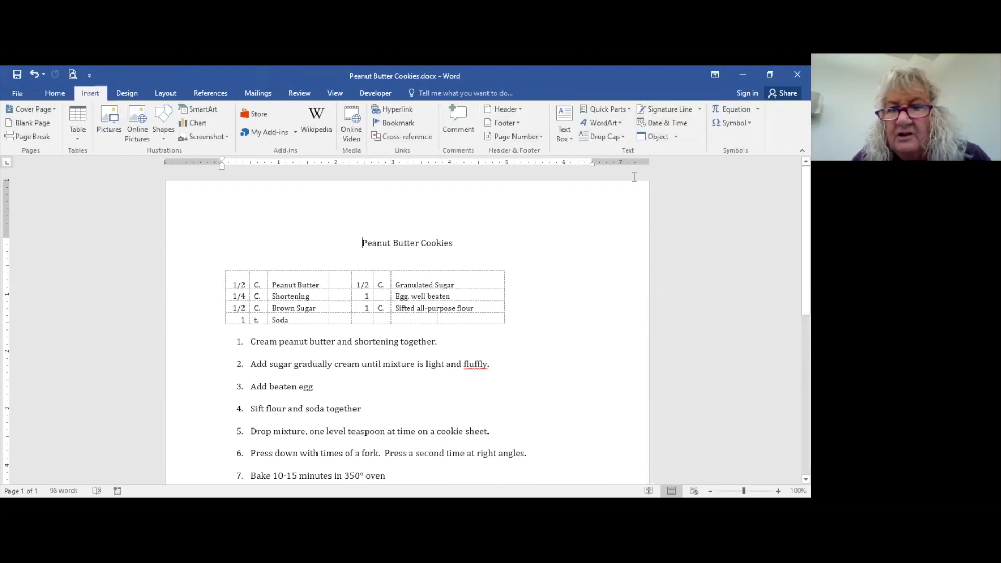
click(564, 135)
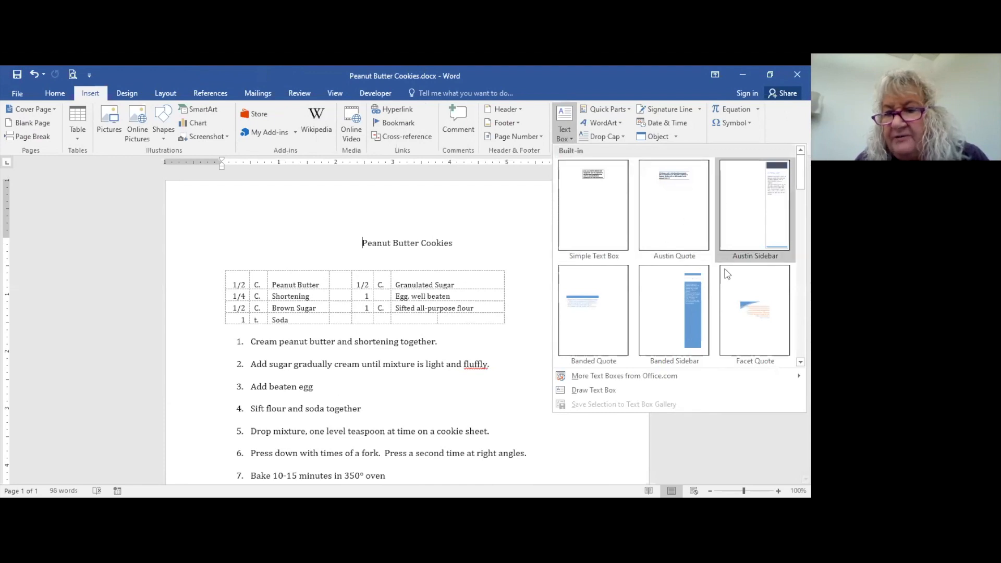
click(595, 222)
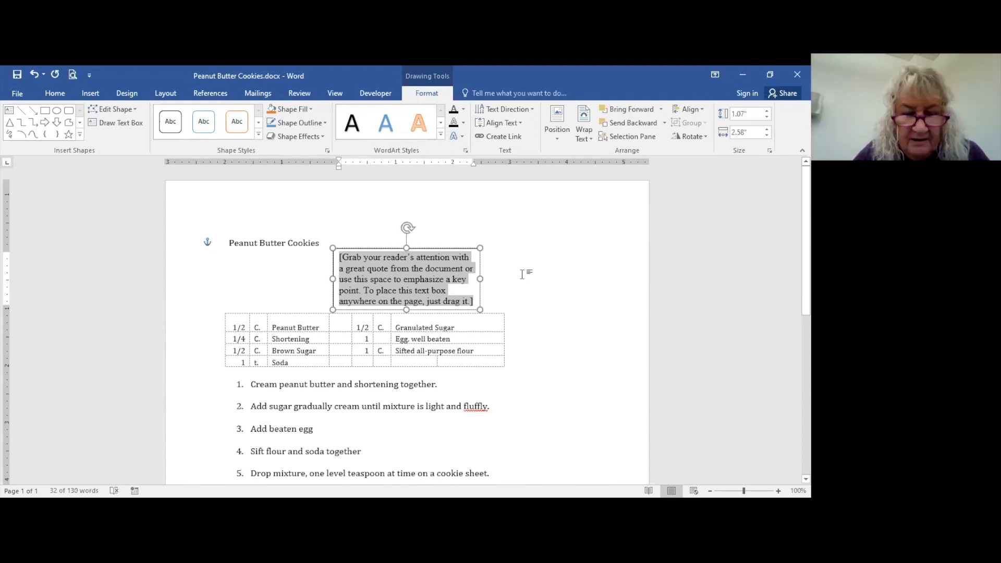
Replace the text box's placeholder text with "Baking is only fun when you can lick the spoon"
text(Bakin)
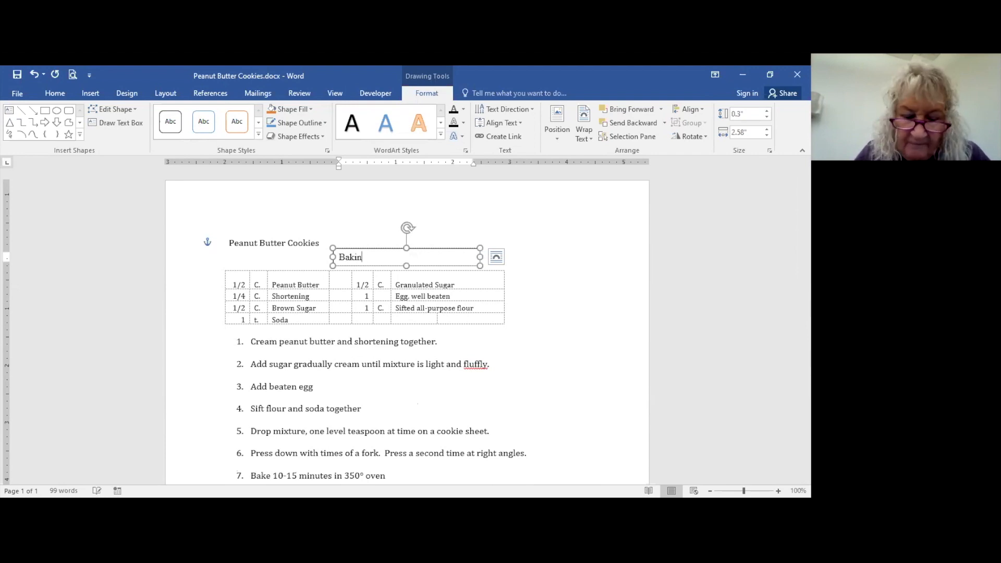
text(g is only)
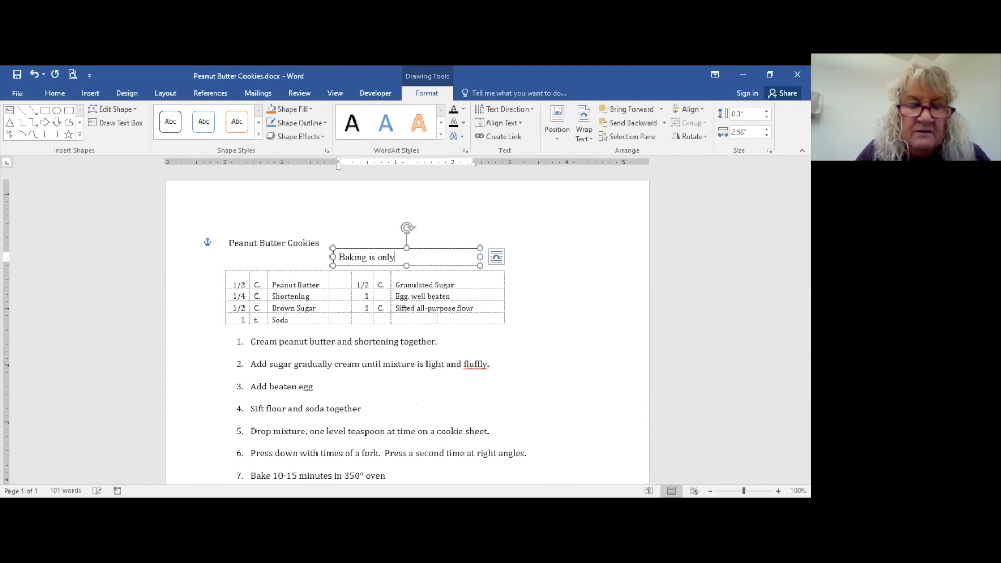
text( fun wh)
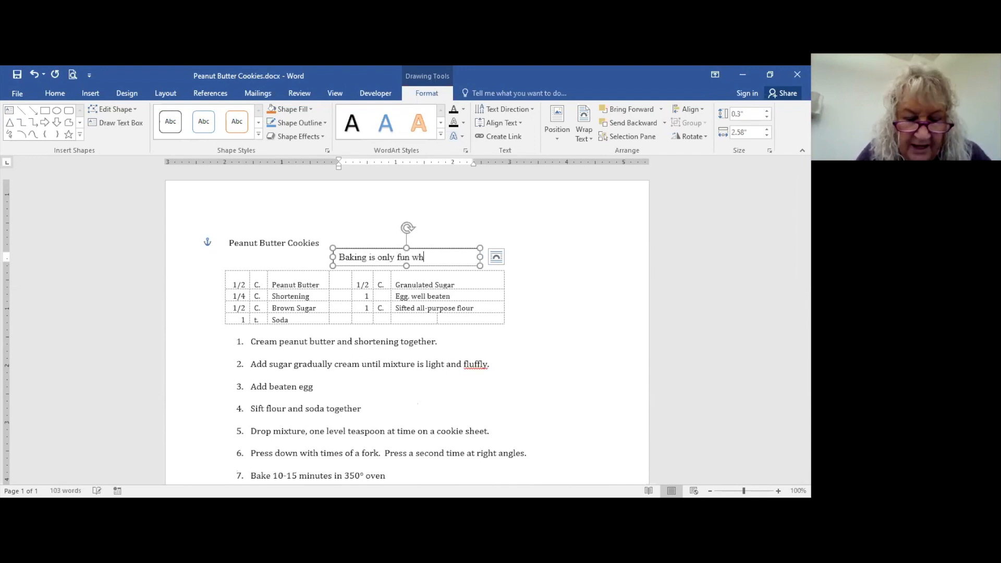
text(en you can)
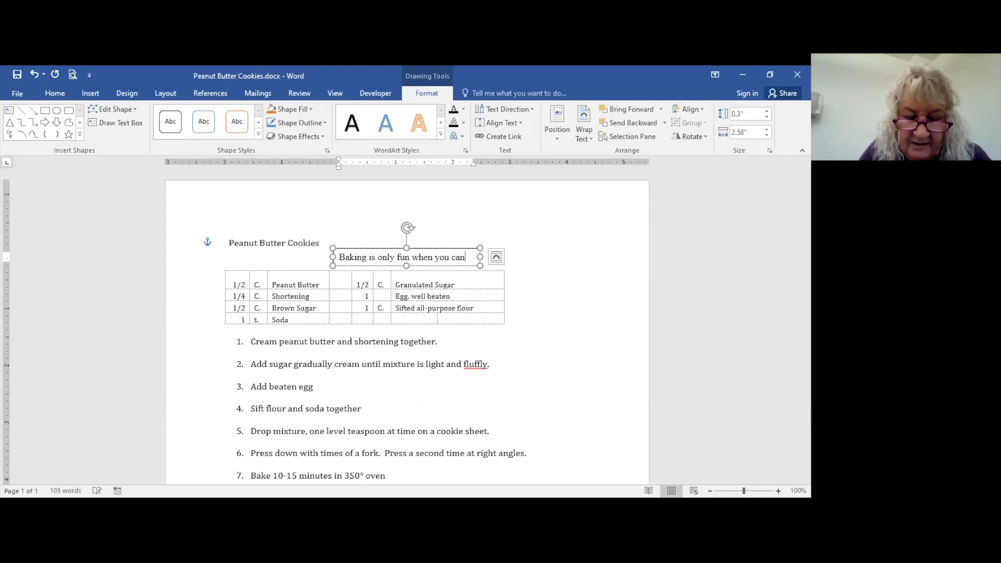
text( lick )
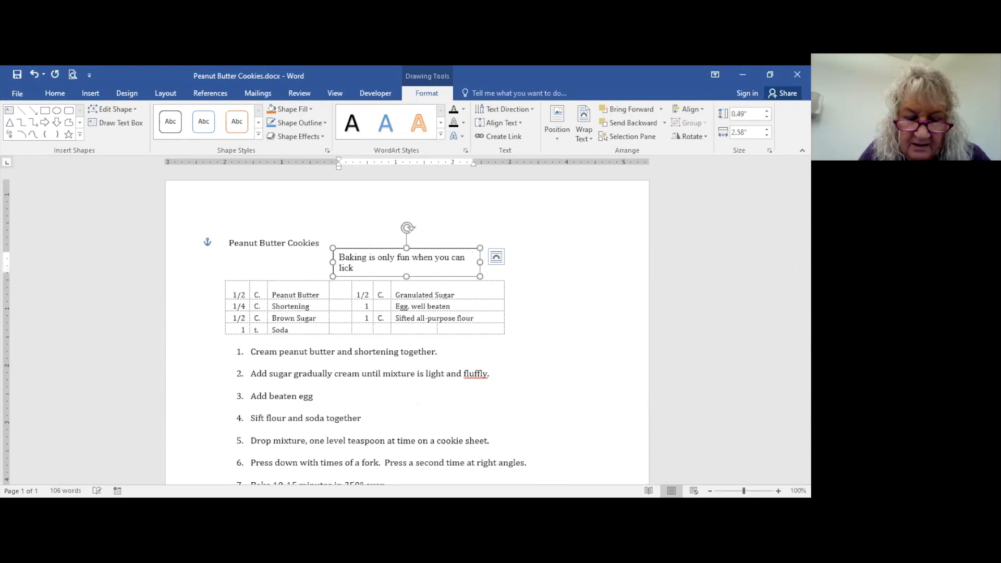
text(the spoon)
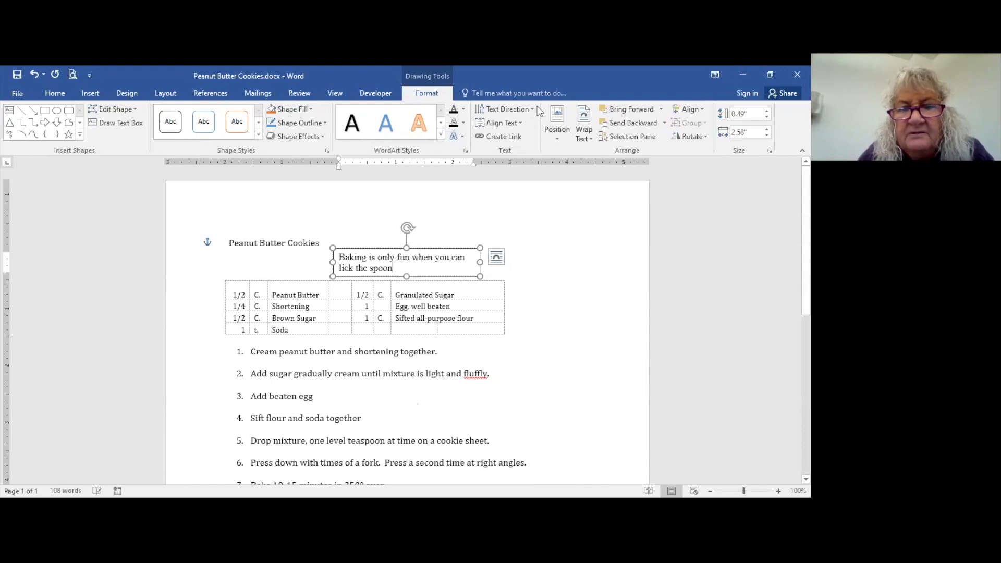
Choose a text wrapping style for the quote box and move it to the right margin beside the title
click(585, 125)
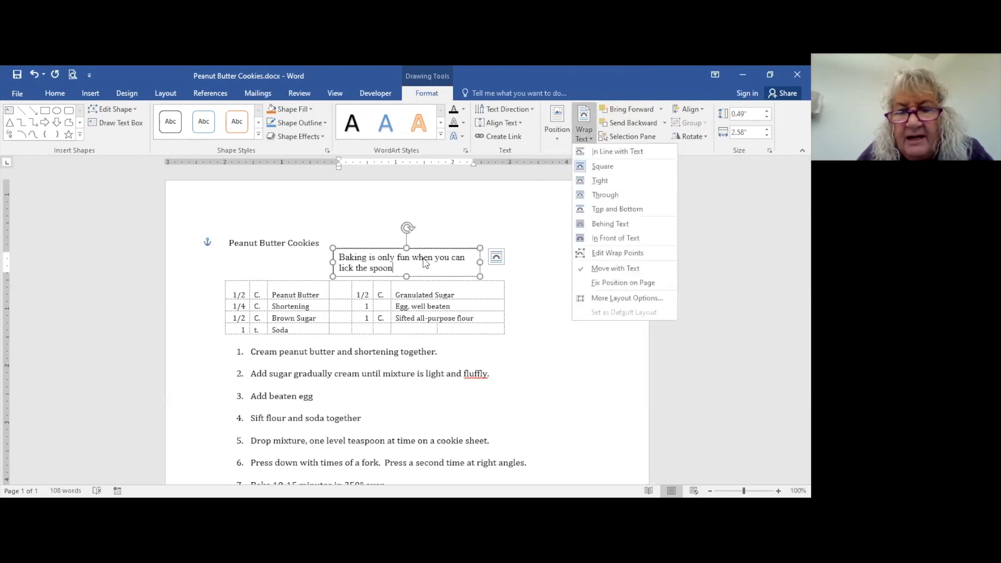
click(612, 173)
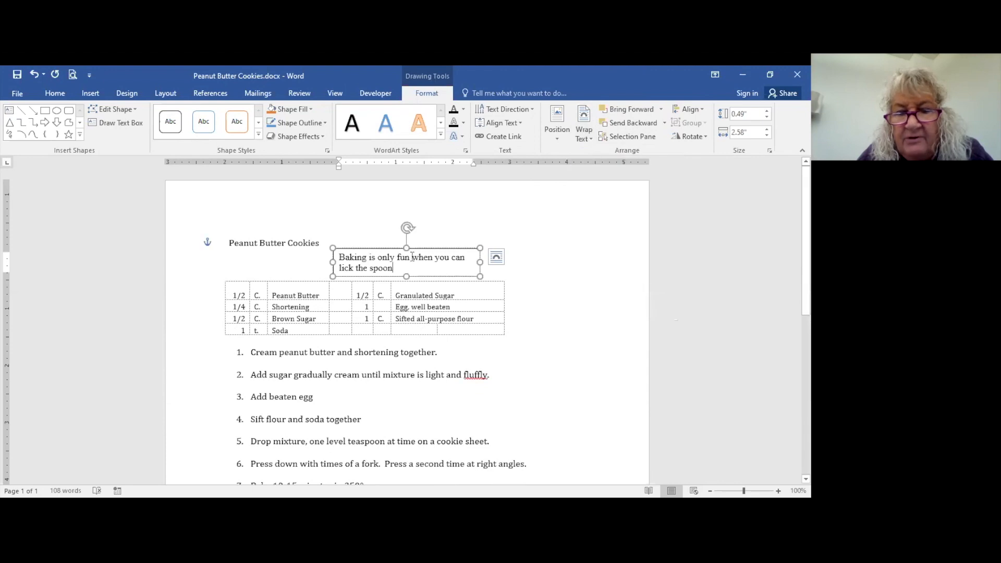
drag(418, 249, 573, 181)
click(487, 211)
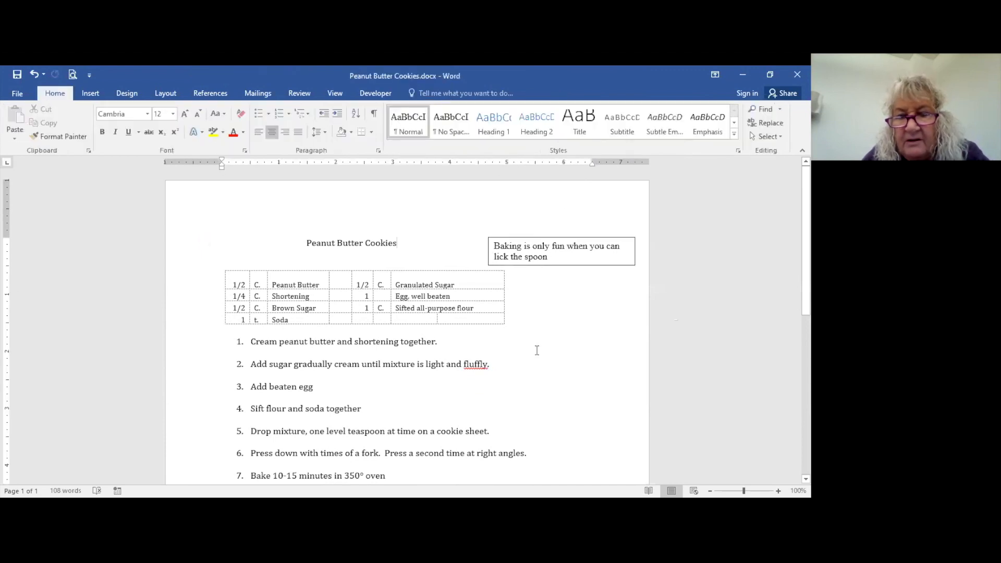
Search Bing for "peanut butter cookies" and insert the close-up cookie picture marked The Culinary Chronicles below the title
scroll(568, 320, down, 1)
scroll(570, 322, down, 3)
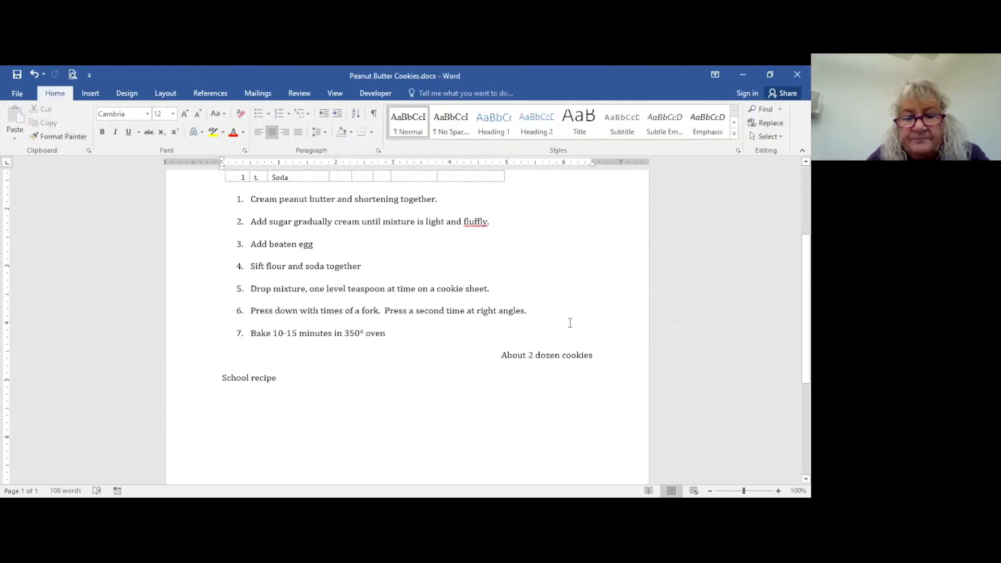
scroll(556, 329, up, 4)
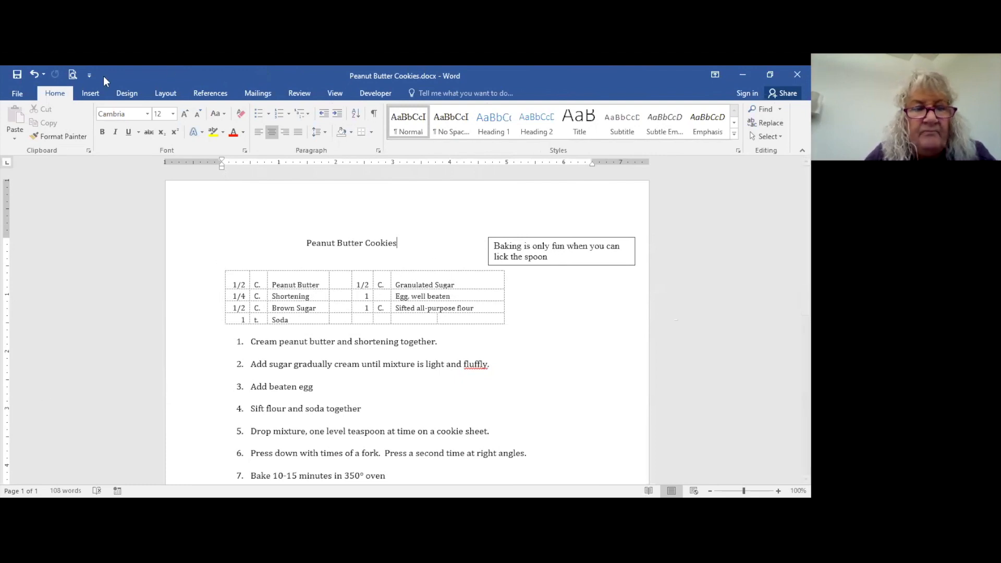
click(92, 97)
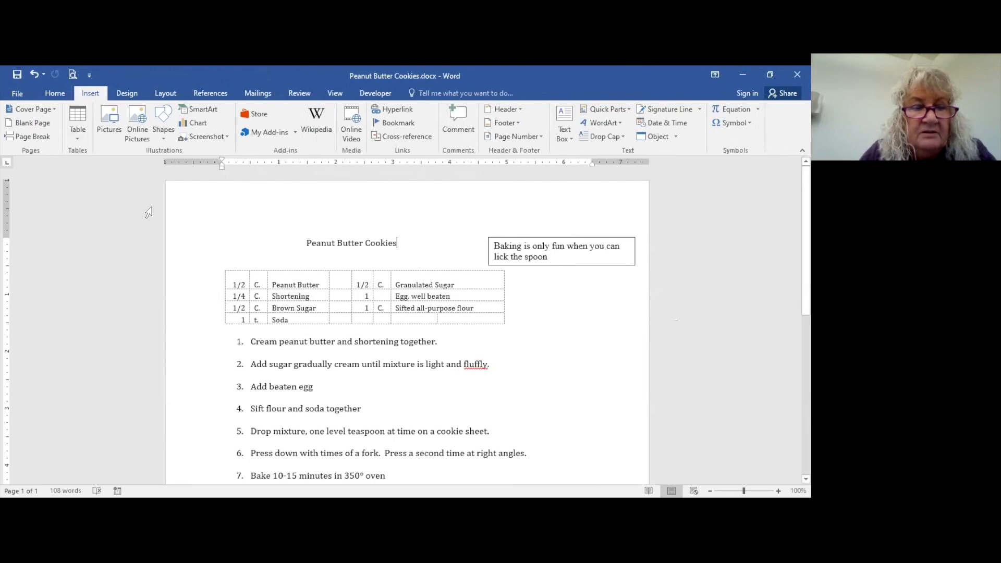
click(137, 125)
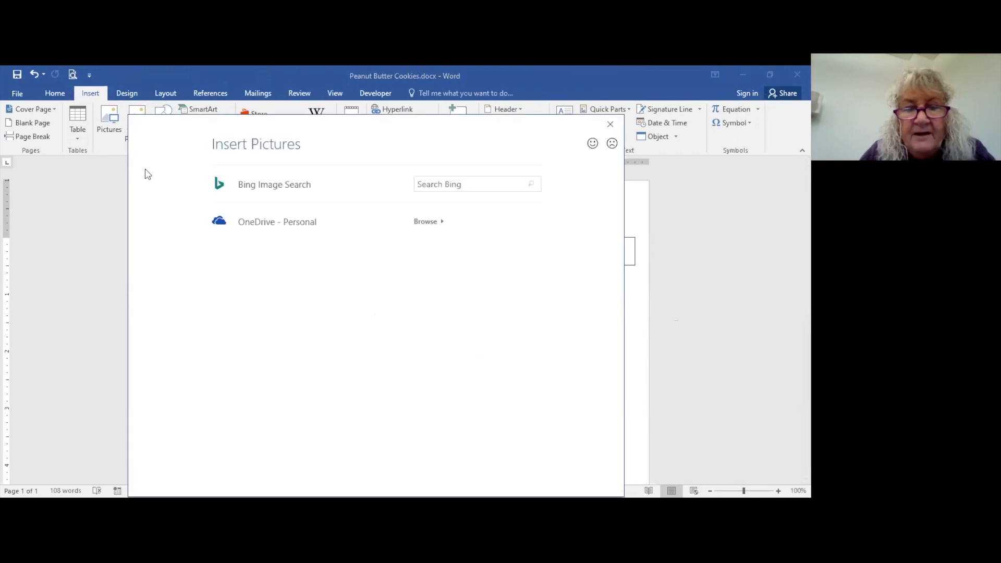
click(478, 187)
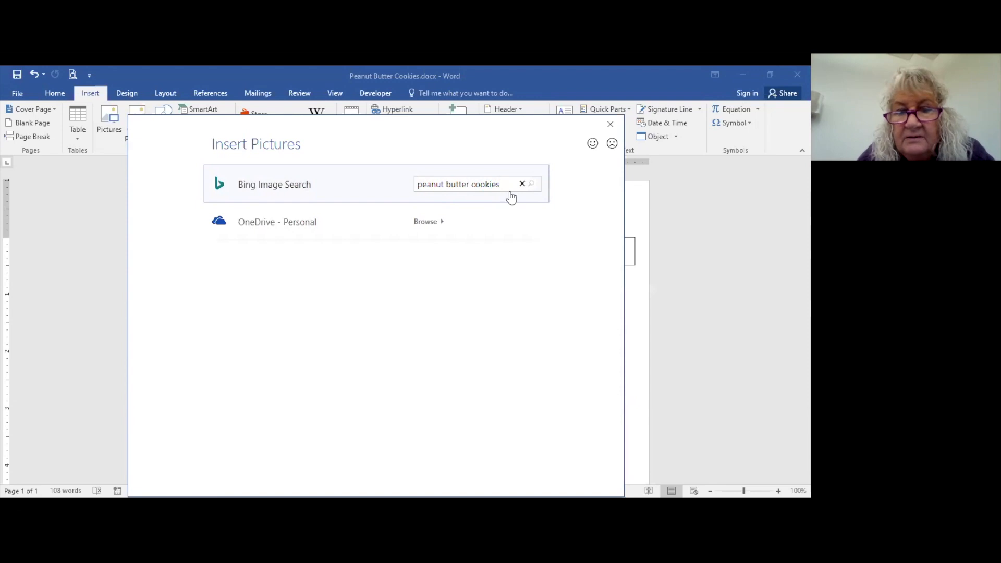
key(Return)
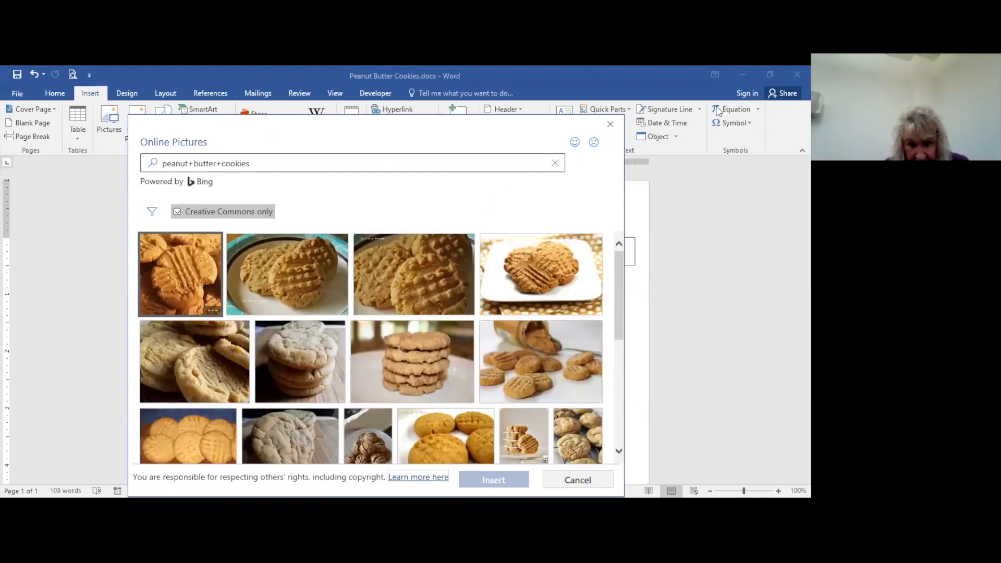
click(423, 275)
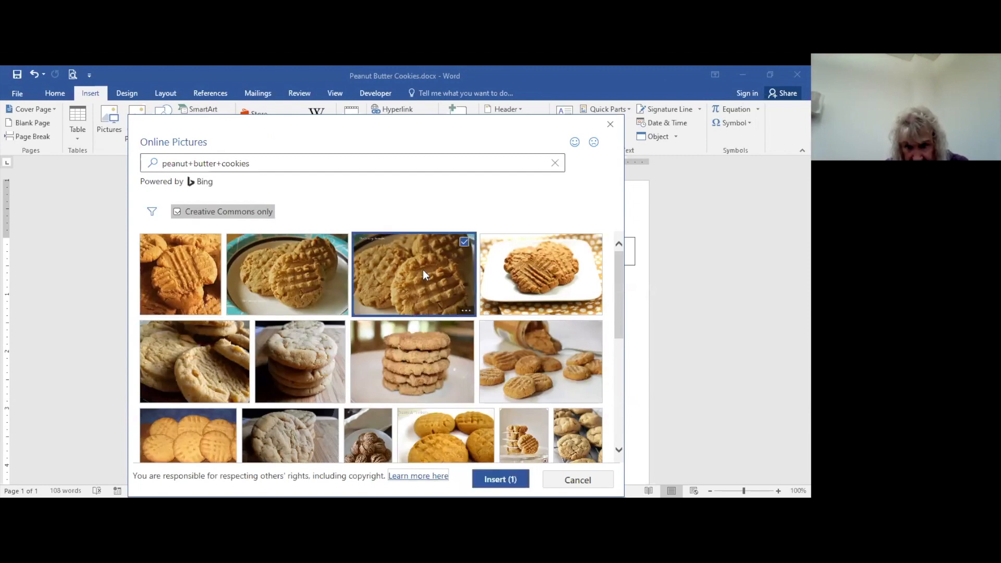
double_click(427, 277)
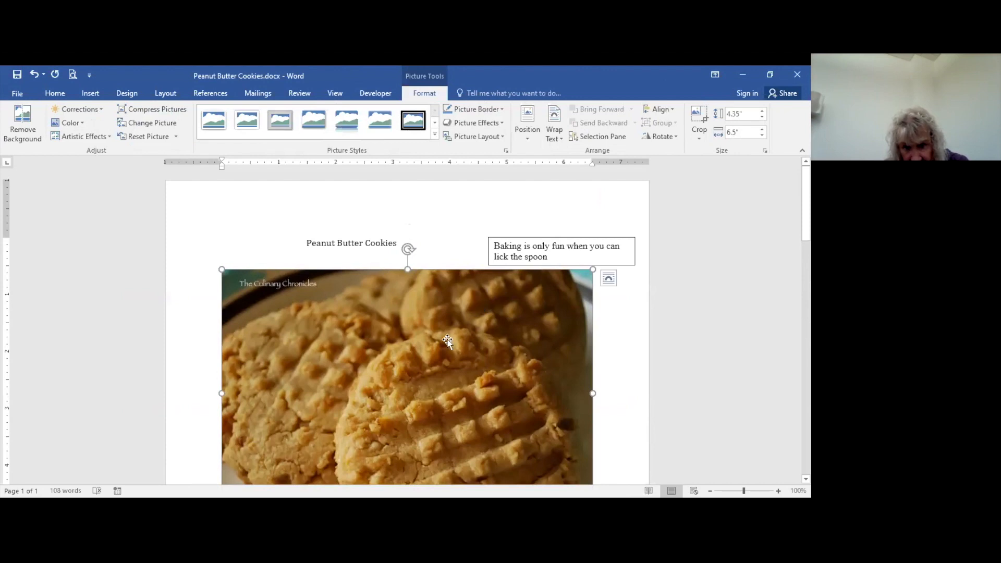
Shrink the cookie picture proportionally to about 3.75" high by 5.6" wide
scroll(508, 319, down, 6)
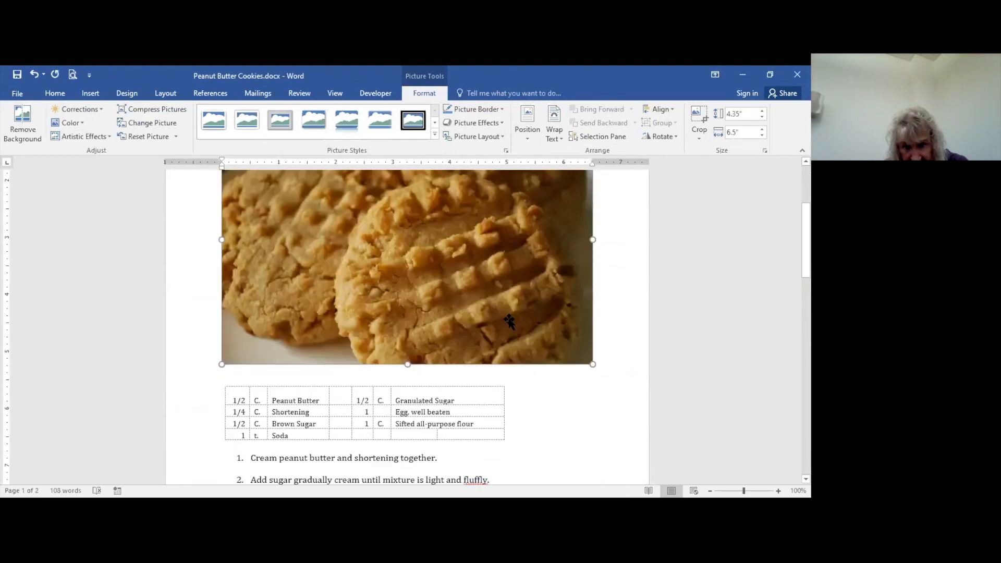
scroll(507, 319, up, 4)
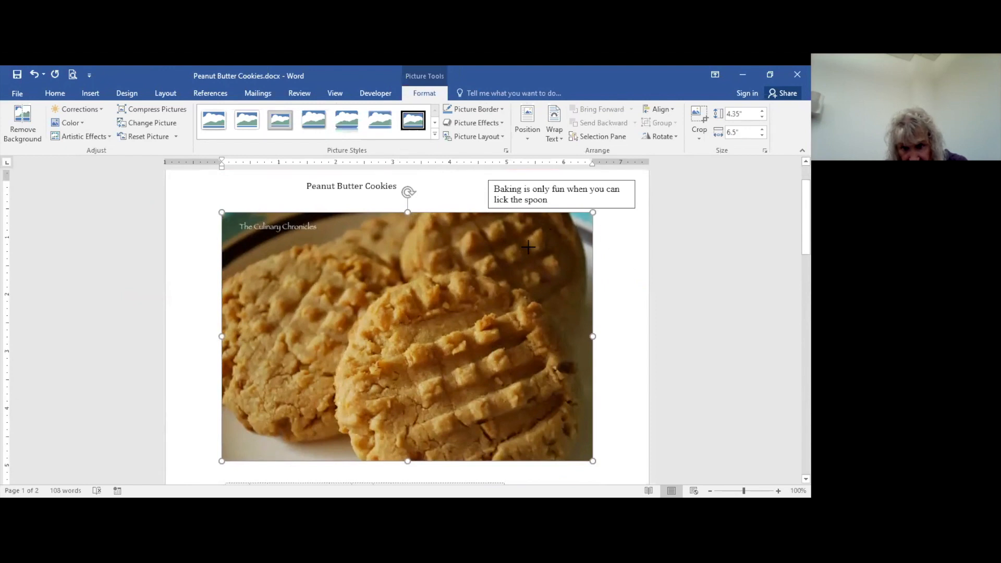
key(ctrl+y)
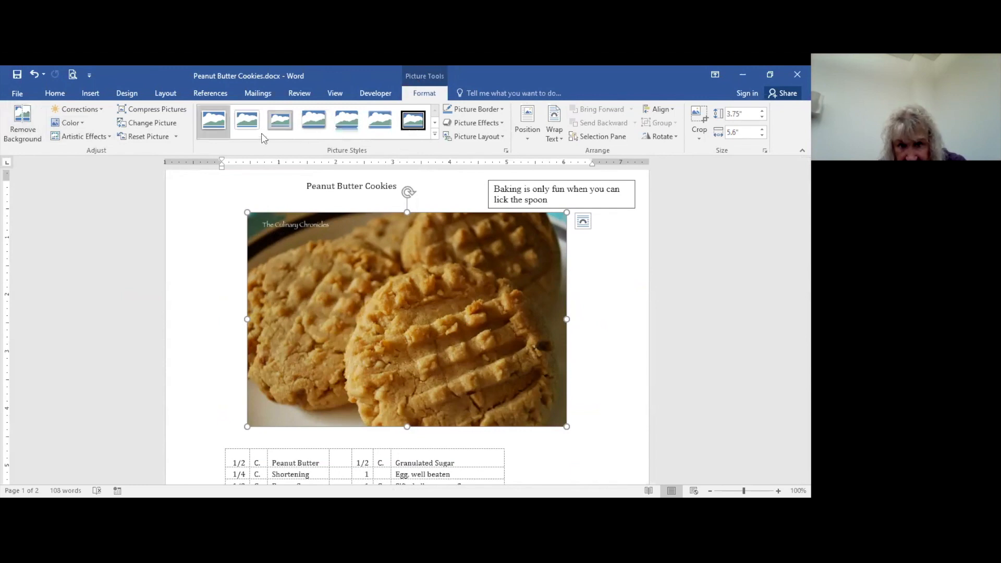
Set the cookie picture's wrapping to Behind Text and move it down over the numbered recipe instructions
click(554, 120)
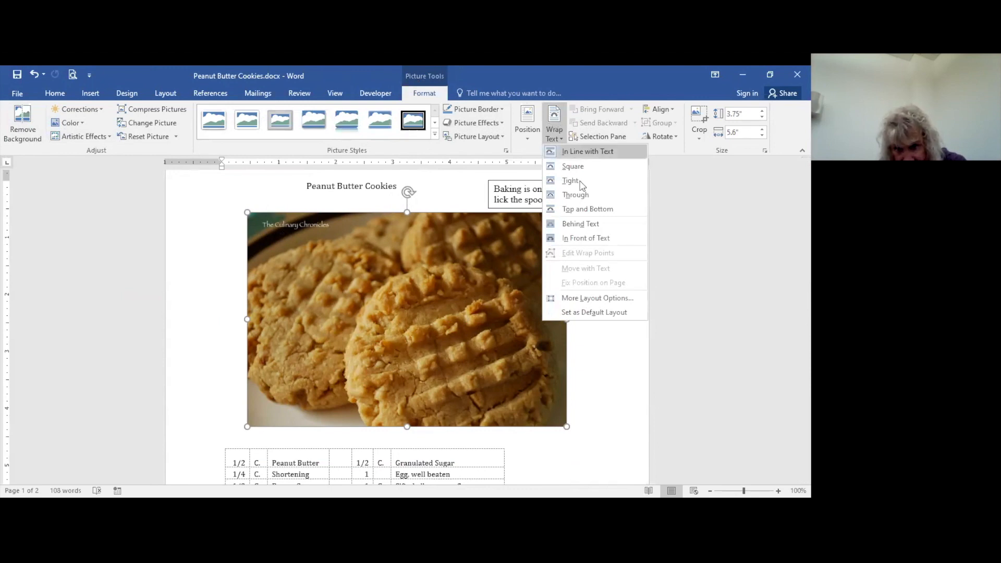
click(582, 224)
drag(486, 288, 468, 329)
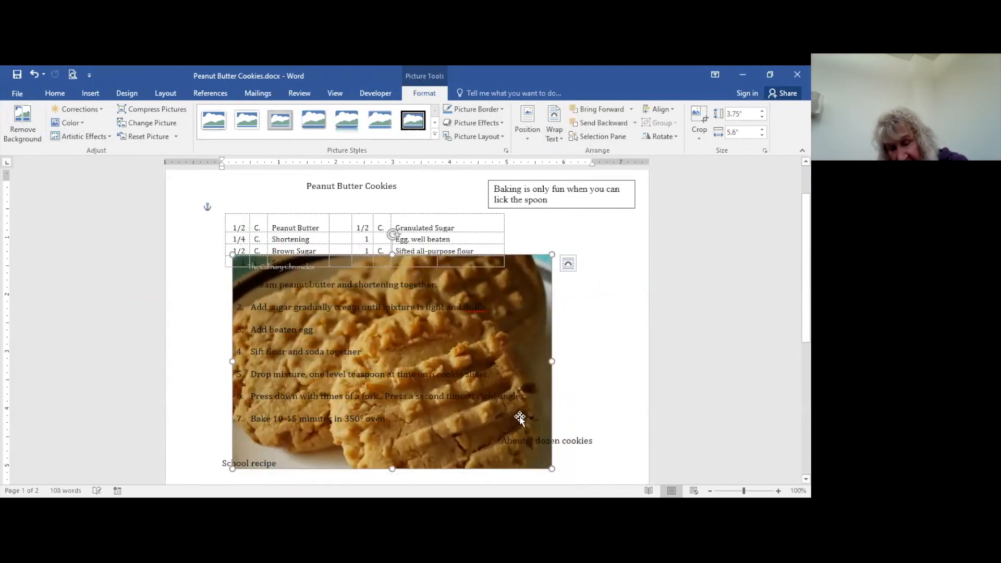
scroll(523, 417, down, 3)
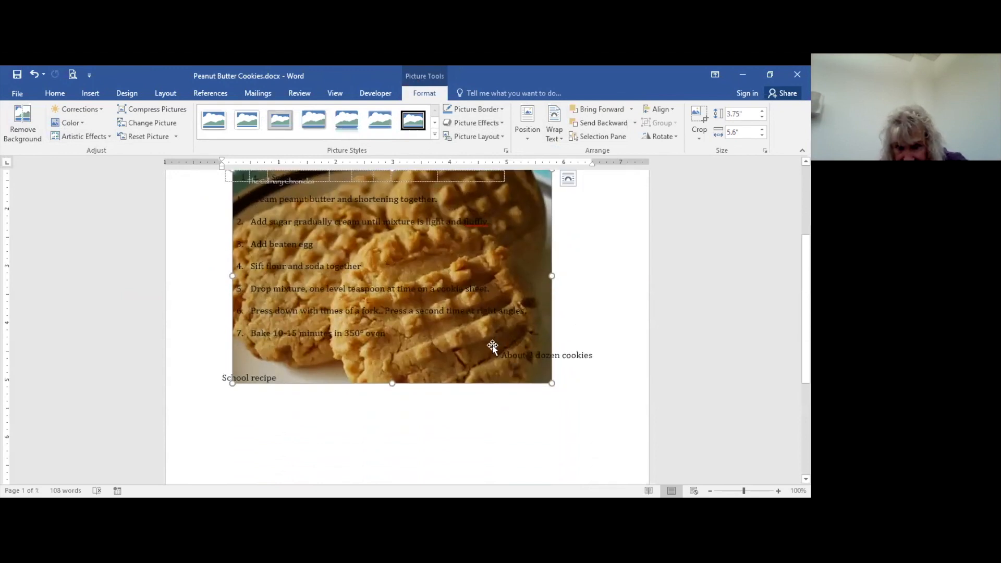
scroll(417, 328, up, 3)
drag(414, 326, 397, 356)
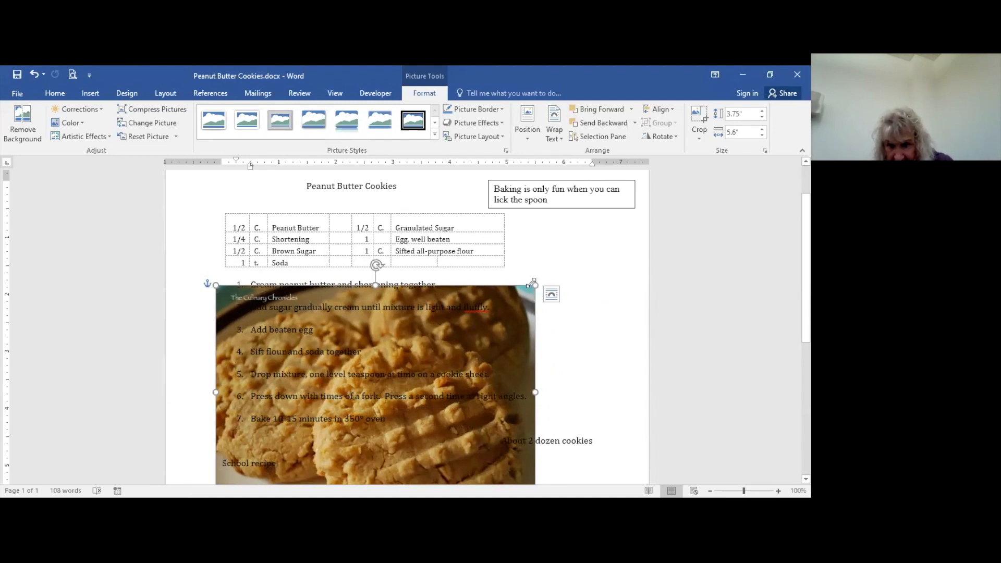
Reduce the cookie picture to about 2.01" high by 3.27" wide
drag(537, 284, 413, 366)
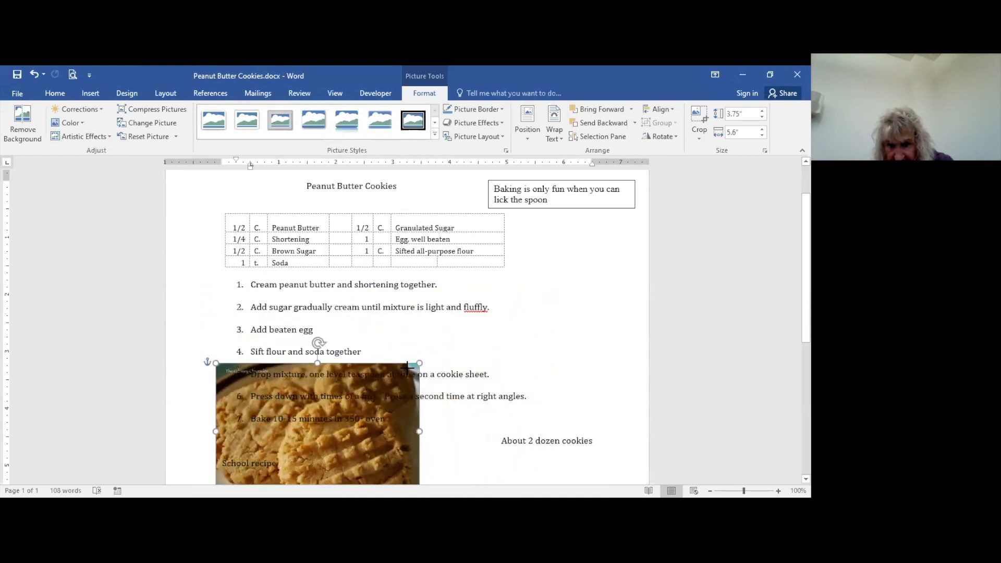
scroll(609, 312, down, 2)
scroll(589, 316, down, 3)
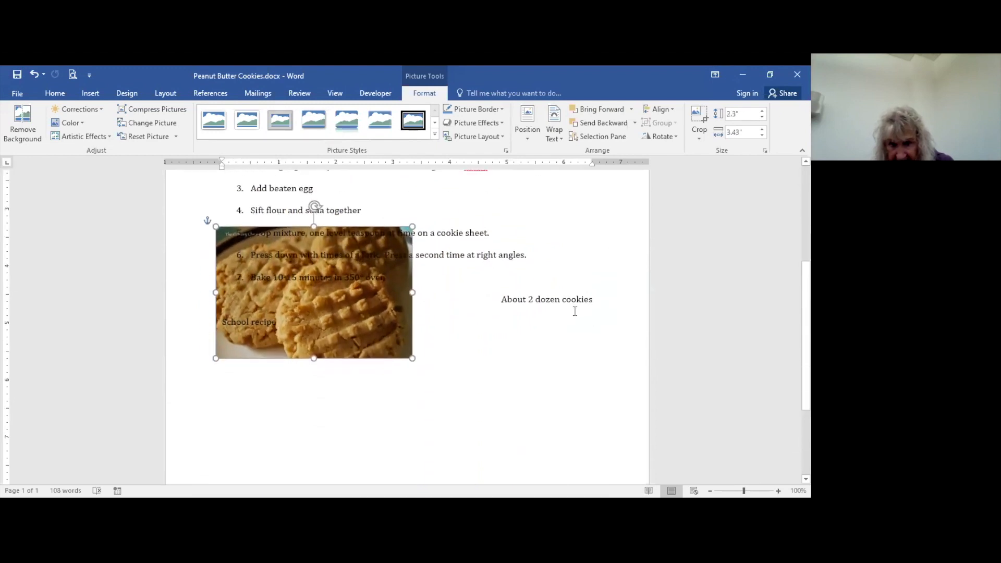
drag(411, 292, 527, 292)
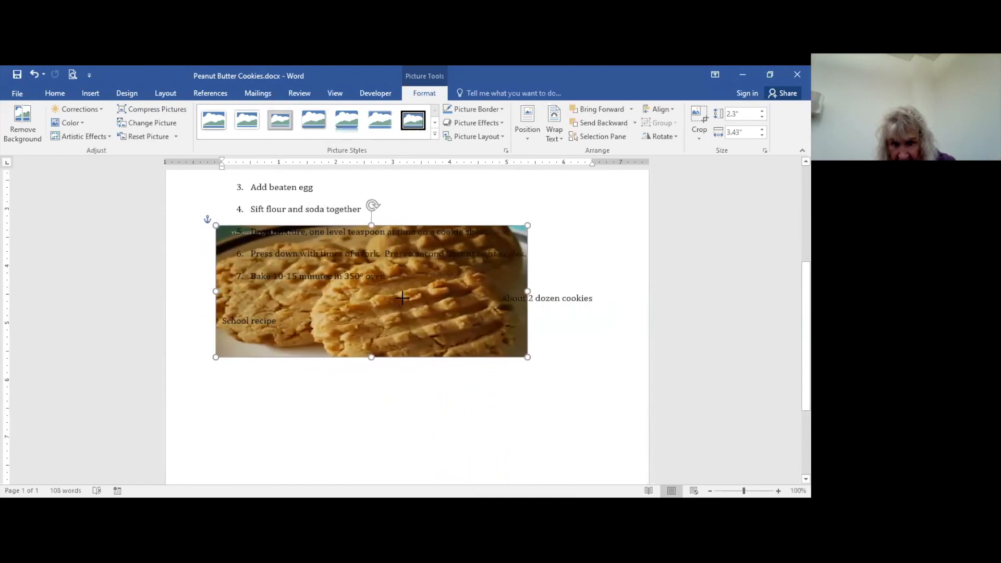
drag(402, 297, 402, 292)
mouse_move(309, 359)
mouse_down()
mouse_move(307, 438)
mouse_move(307, 341)
mouse_up()
Move the cookie picture below the numbered instructions, just right of the School recipe line, and deselect it
scroll(508, 335, up, 6)
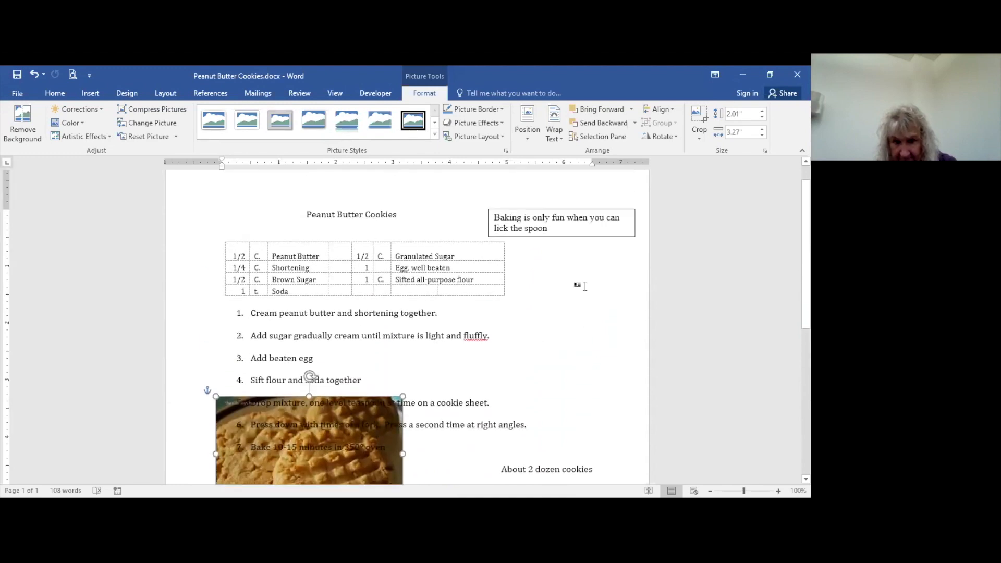
scroll(608, 265, down, 6)
drag(326, 216, 422, 295)
click(575, 212)
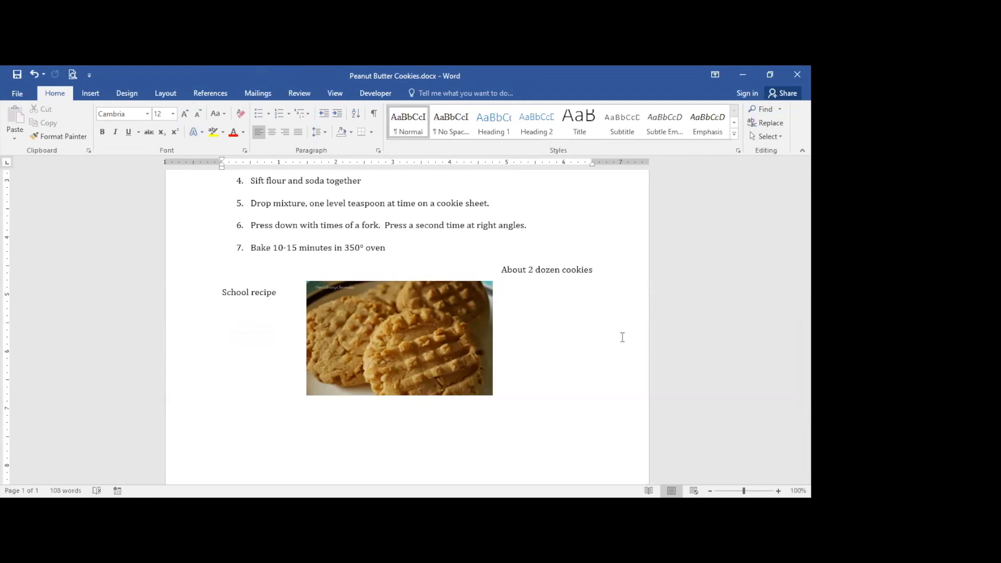
Move the cookie picture up behind recipe instructions 4 to 7 and deselect it
drag(405, 325, 372, 208)
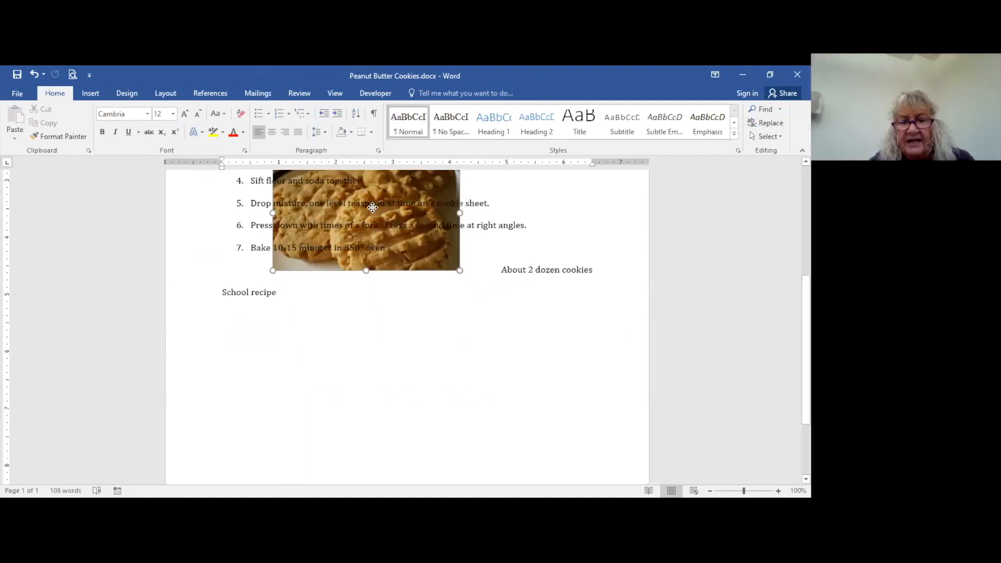
click(493, 225)
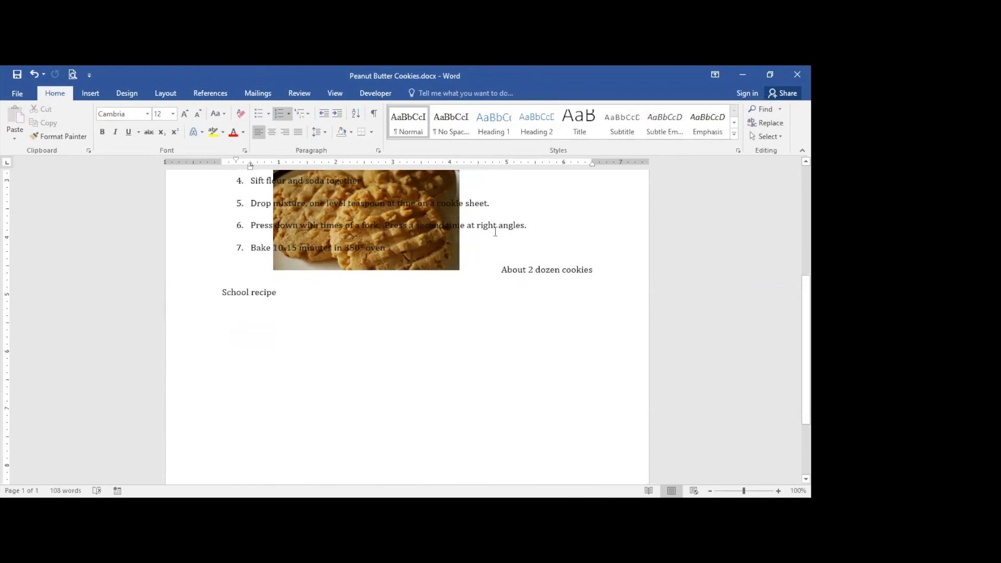
In recipe instruction 5, replace the word "one" with "two" before "level teaspoon"
scroll(545, 246, up, 2)
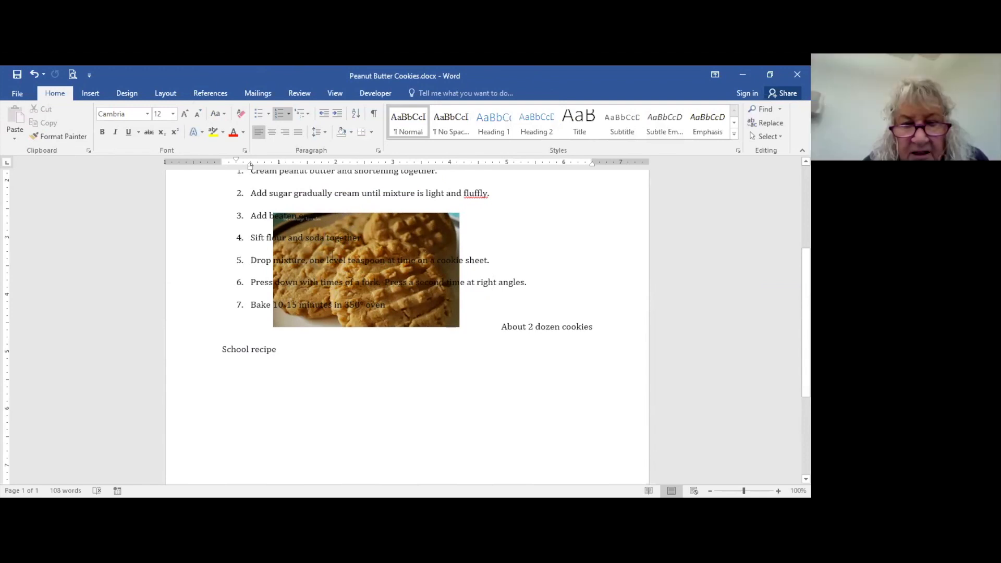
key(Delete)
text(t)
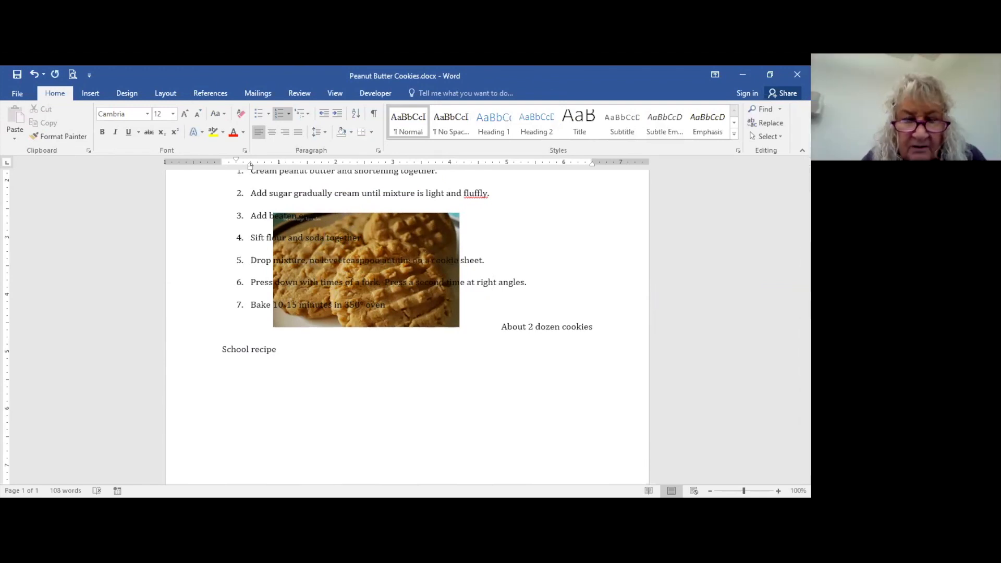
text(wo)
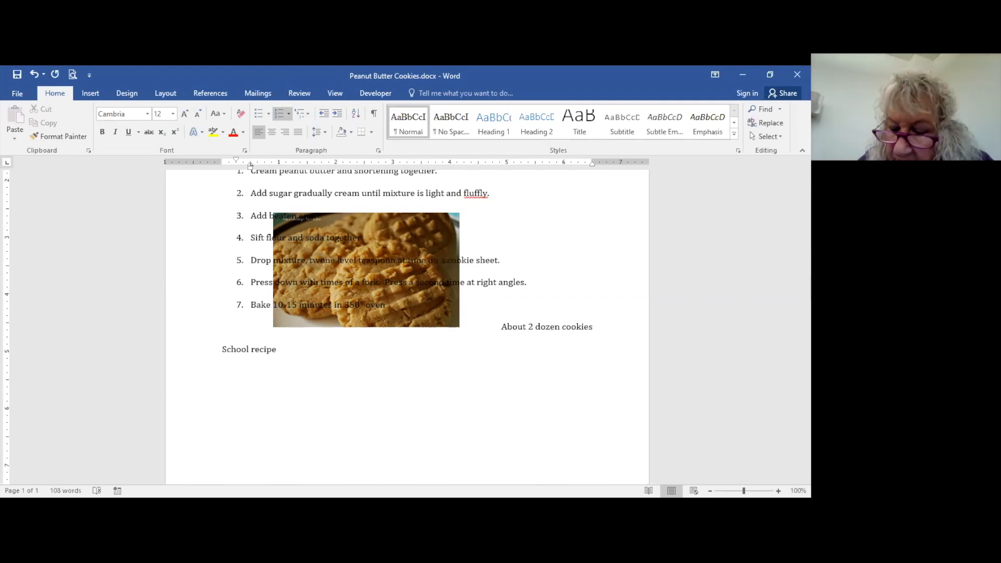
key(Delete)
key(Delete)
key(Delete)
text(l)
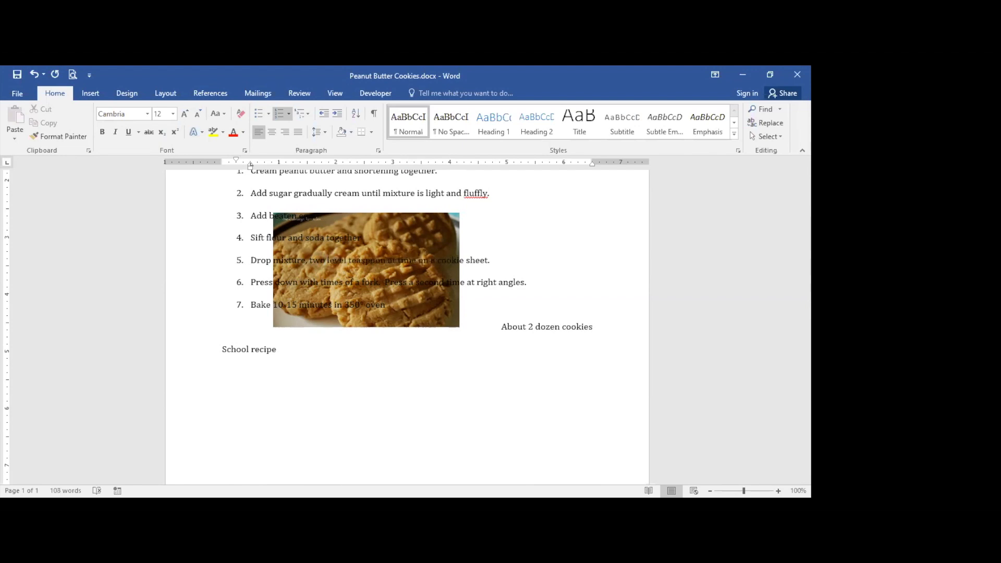
scroll(395, 419, up, 5)
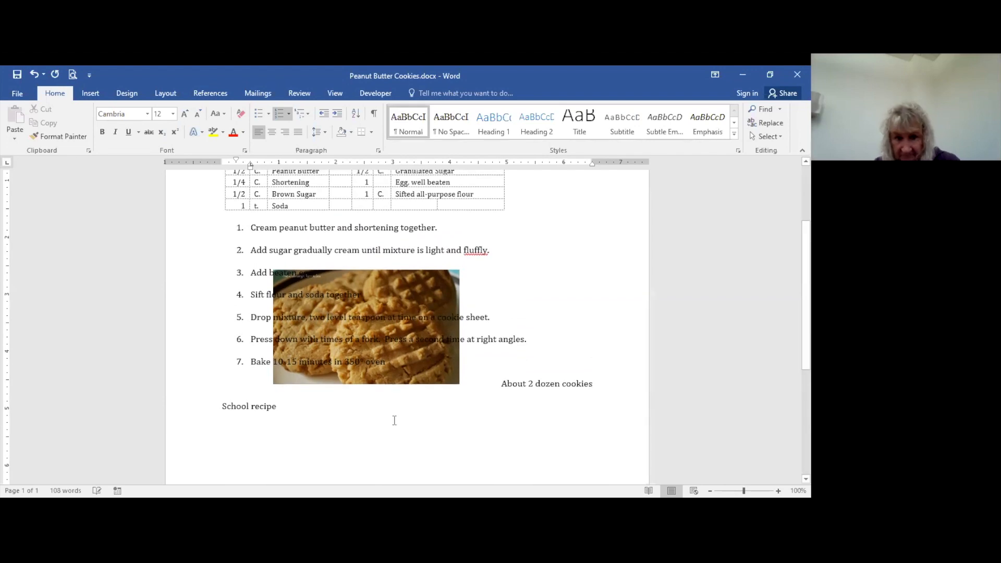
scroll(545, 408, down, 3)
scroll(529, 415, up, 3)
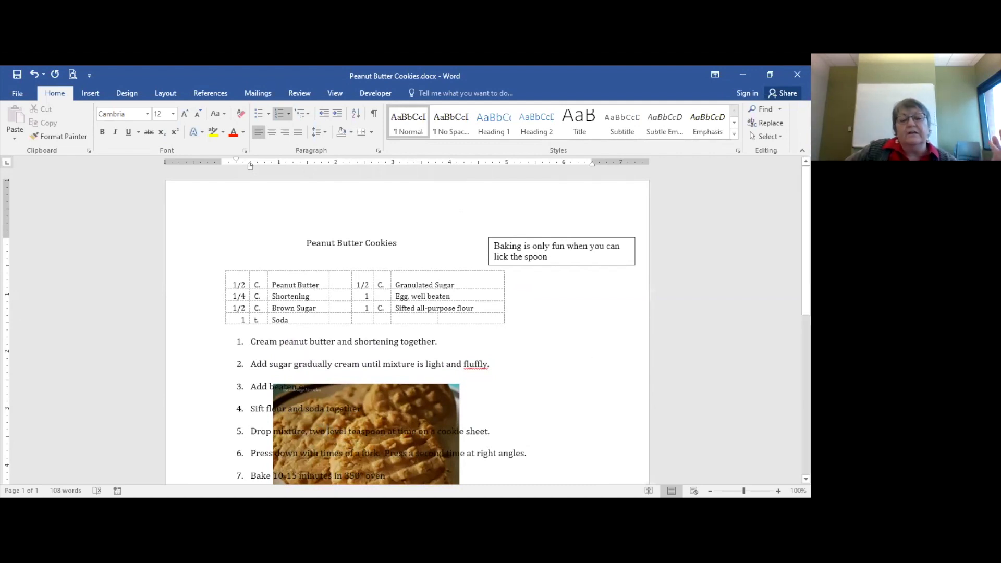
click(368, 383)
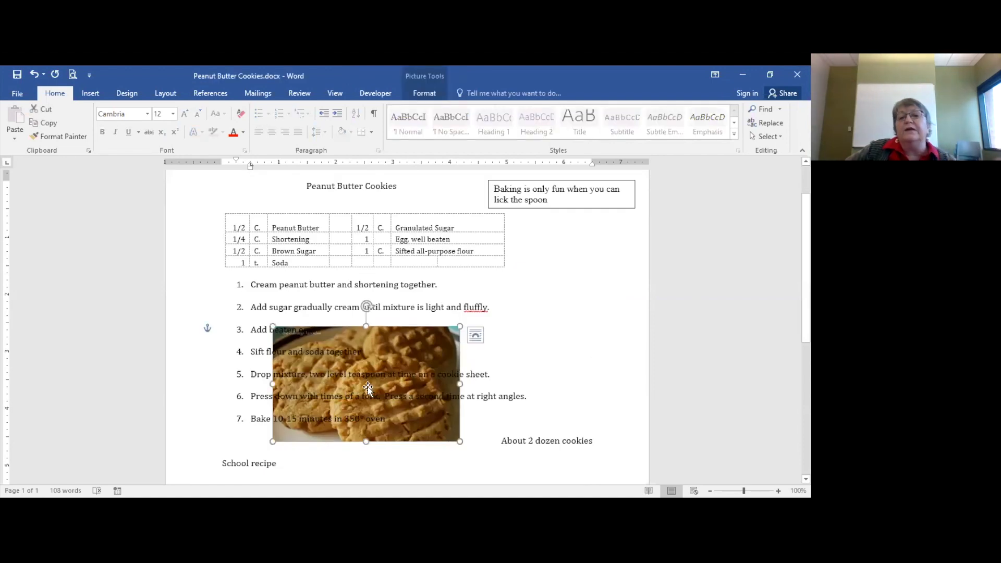
click(561, 341)
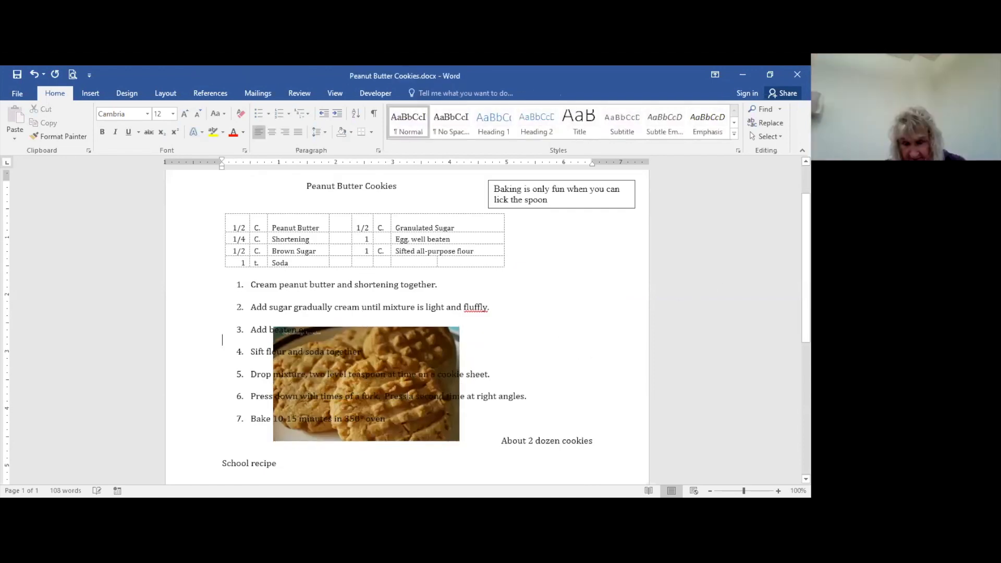
click(348, 386)
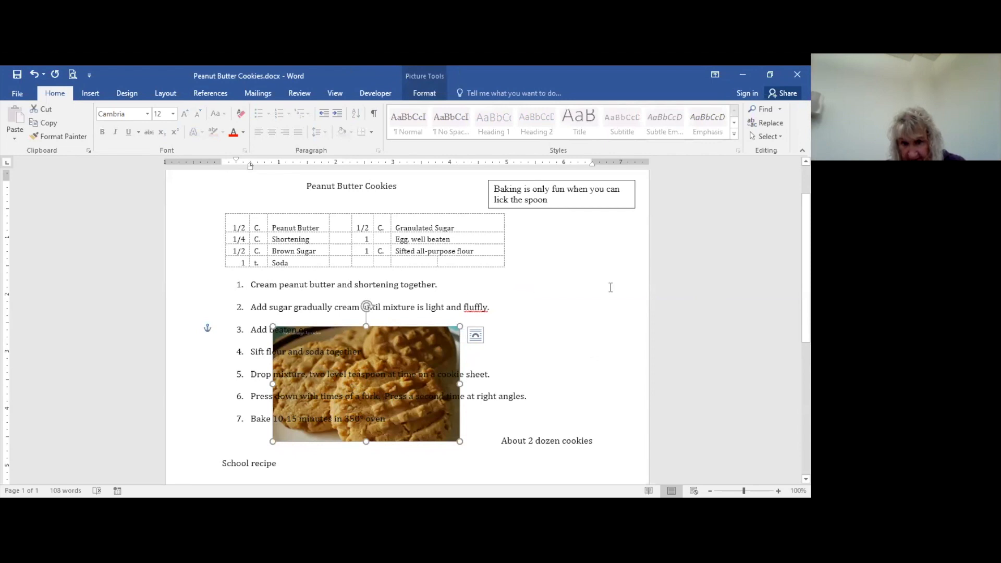
click(578, 313)
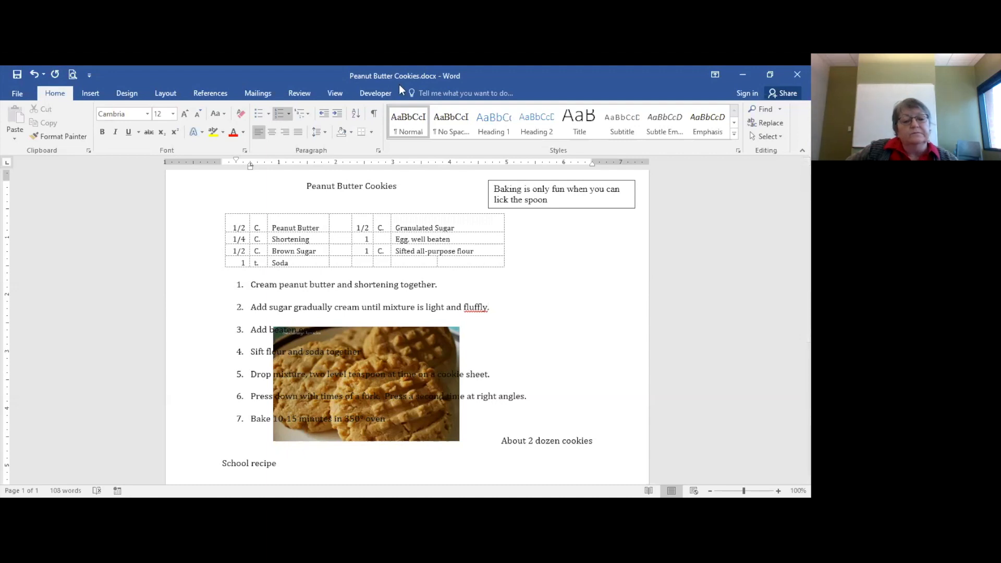
Apply the brightest, highest-contrast correction preset to the cookie picture behind the recipe instructions, and deselect it
click(92, 94)
click(381, 380)
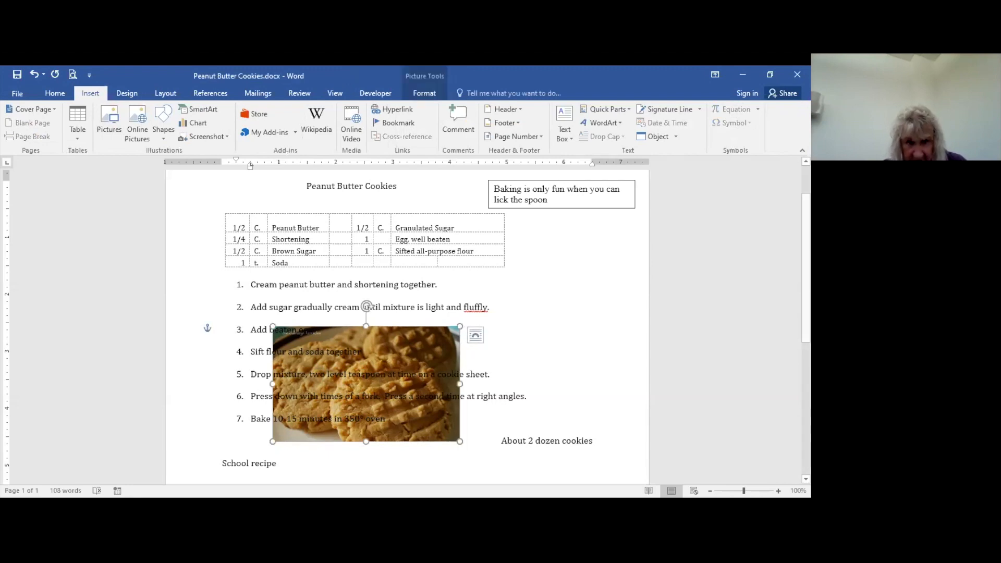
click(422, 75)
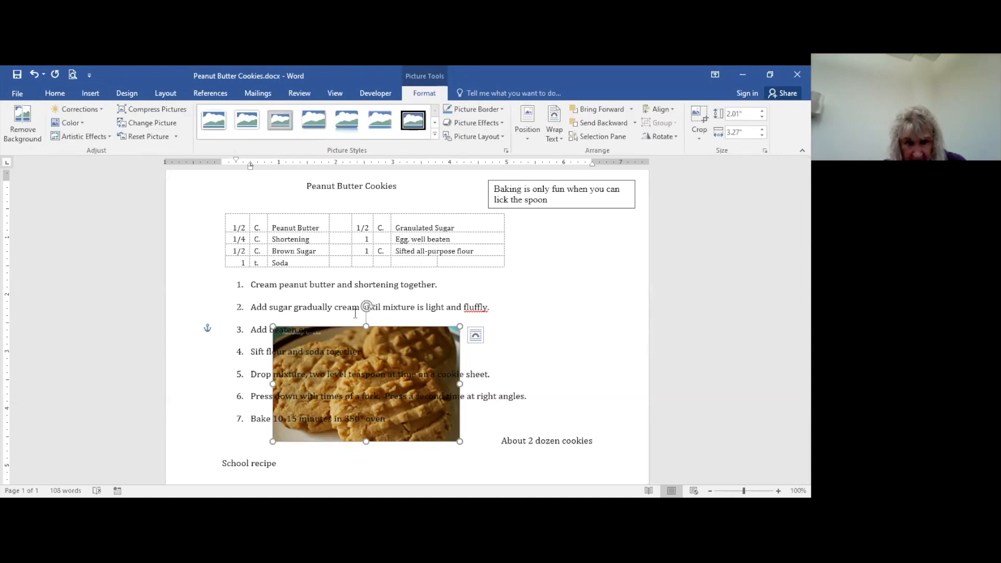
click(80, 109)
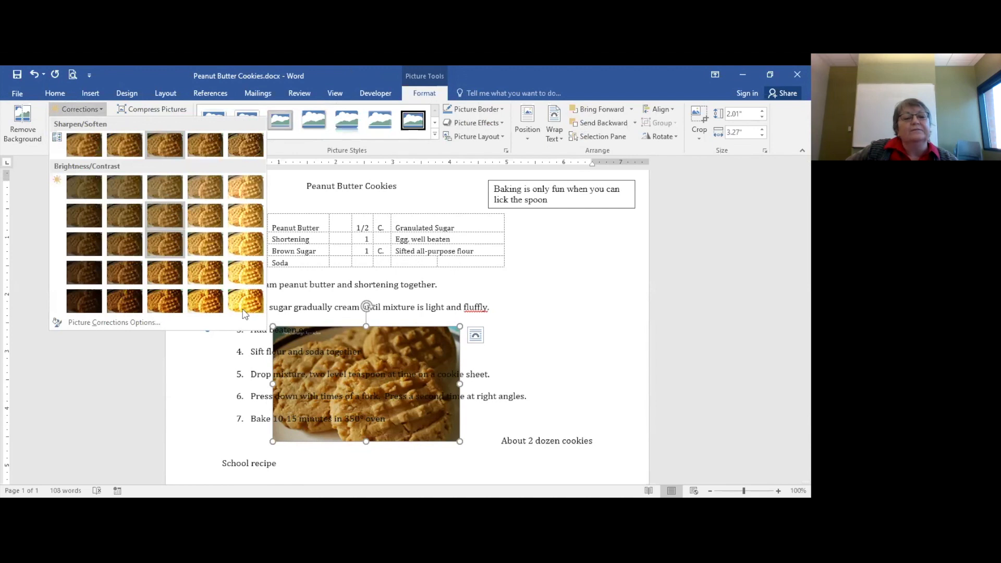
click(604, 418)
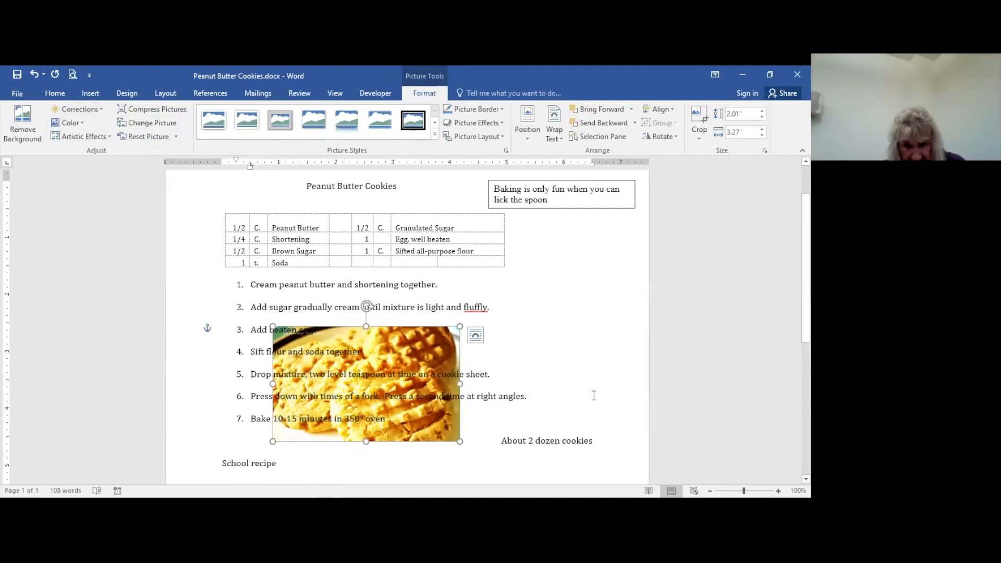
scroll(588, 391, down, 3)
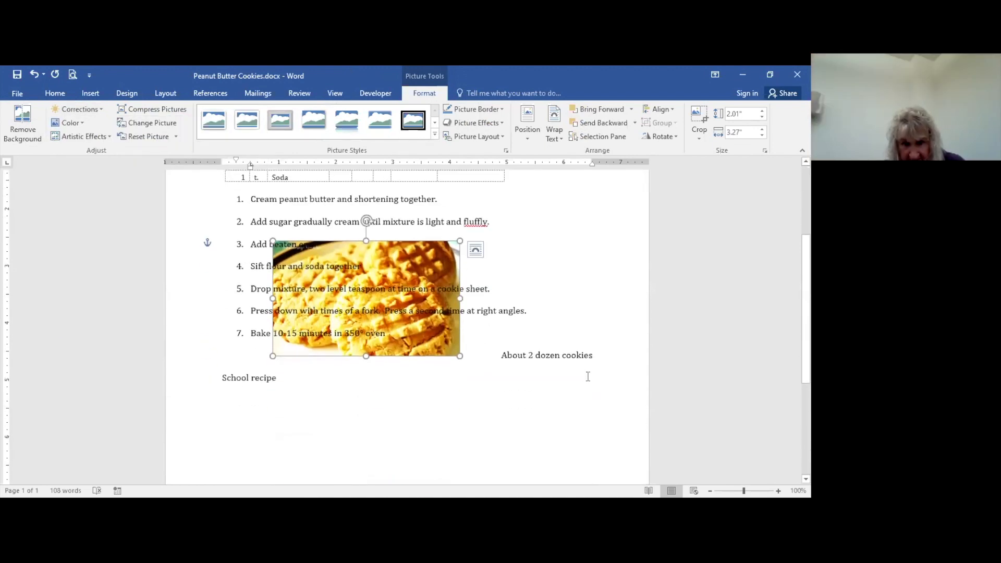
click(572, 272)
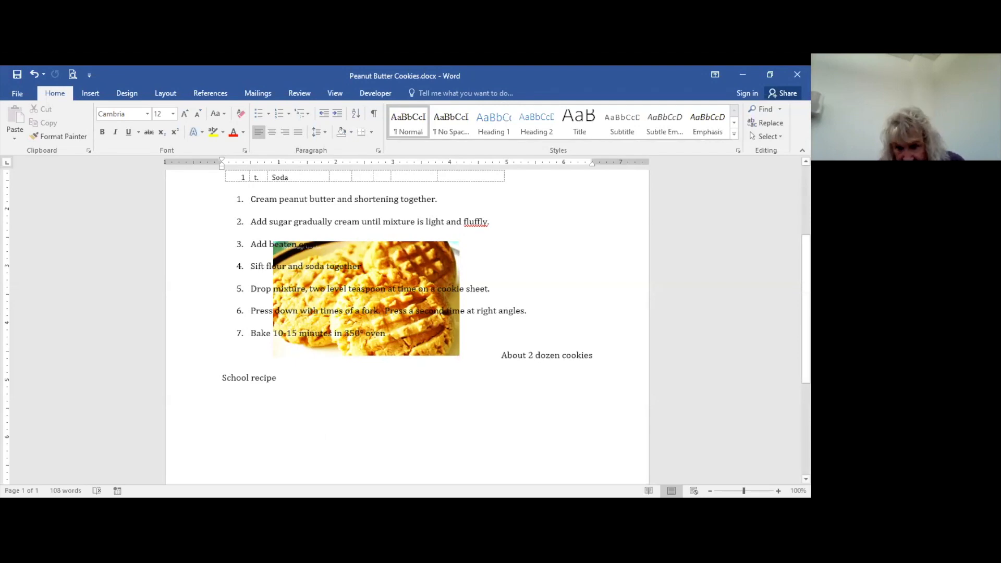
scroll(417, 284, down, 4)
scroll(527, 397, up, 3)
scroll(540, 393, up, 1)
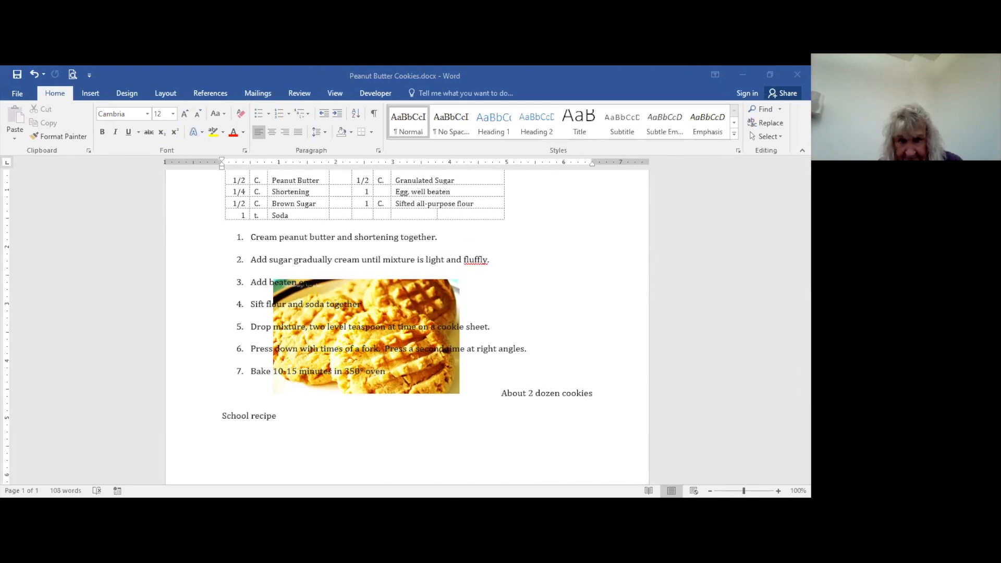
Switch to Document1 and delete both copies of the library address so the page is blank
key(alt+Tab)
click(222, 244)
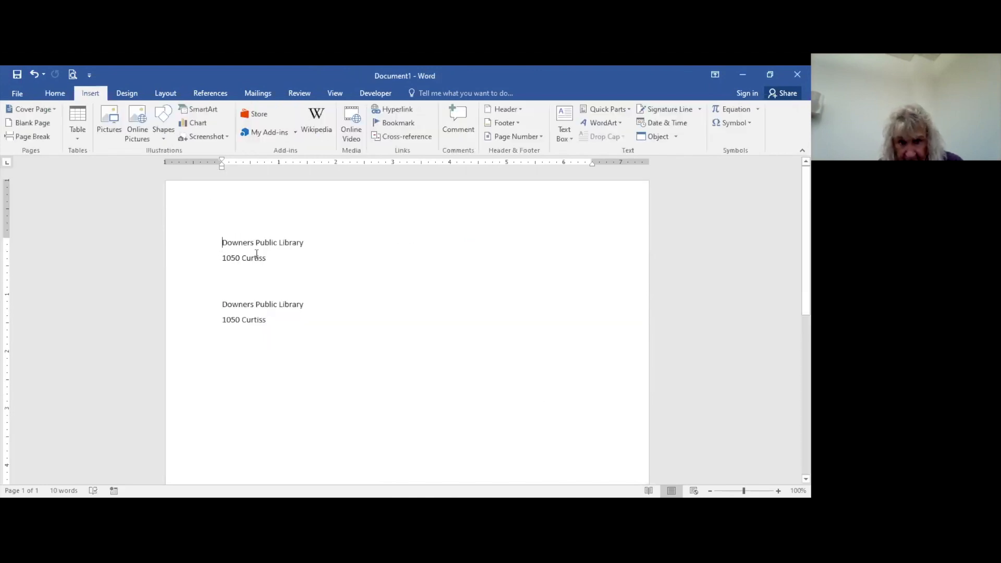
shift+click(288, 337)
key(Delete)
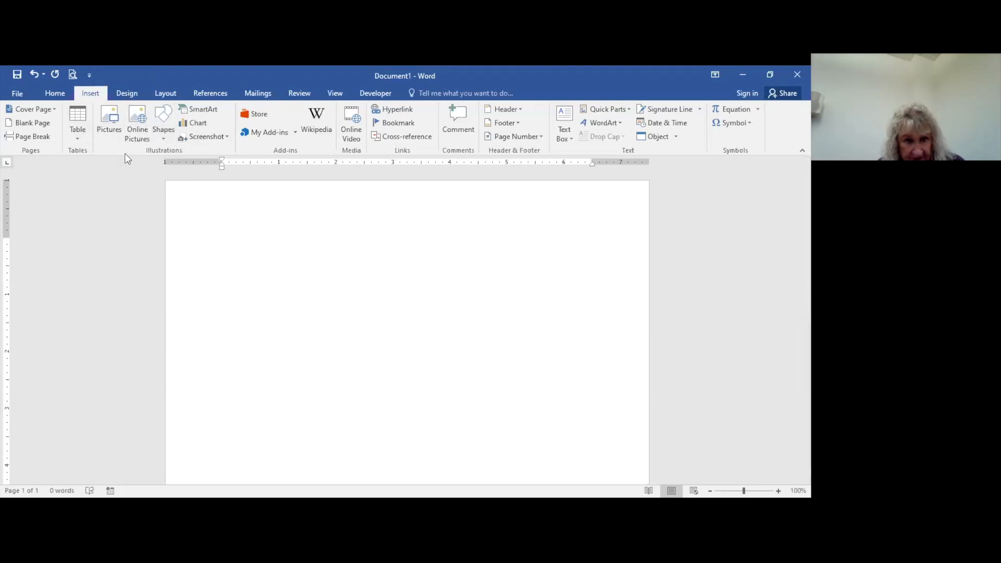
Draw a right block arrow about 2.98" high by 5.29" wide on the blank page and fill it with standard red
click(163, 120)
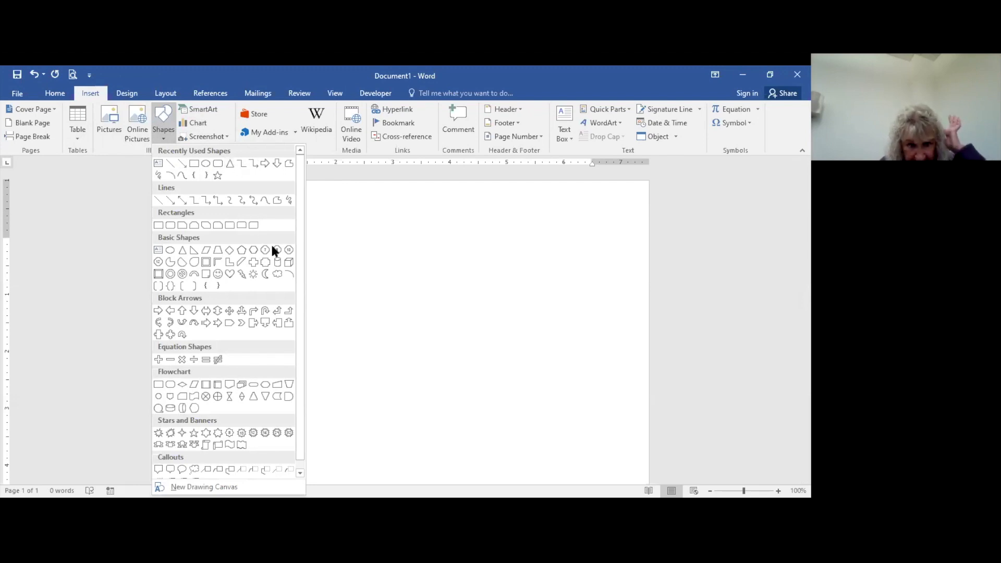
click(157, 312)
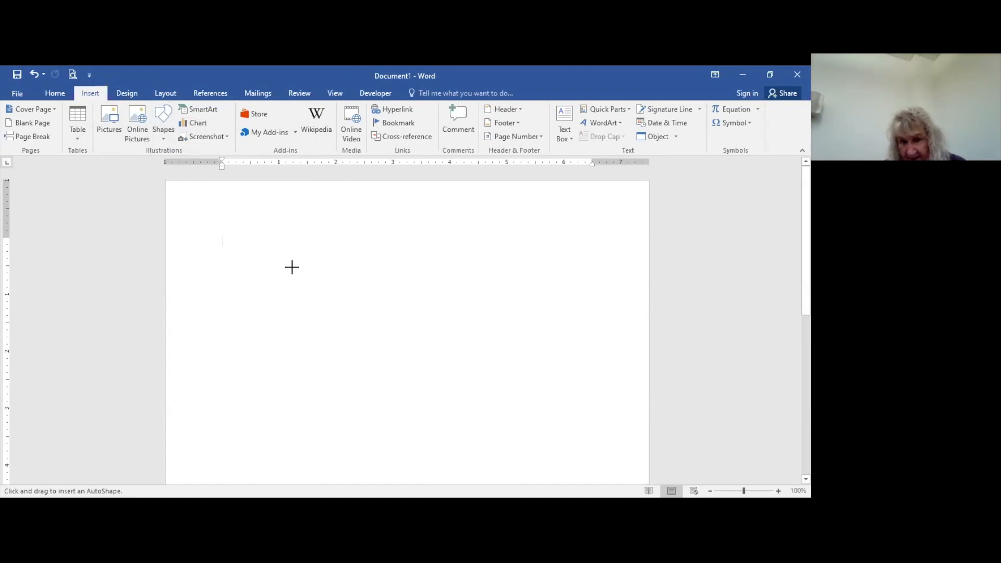
mouse_move(292, 267)
mouse_down()
mouse_move(462, 268)
mouse_move(498, 297)
mouse_move(523, 365)
mouse_move(590, 406)
mouse_move(594, 436)
mouse_up()
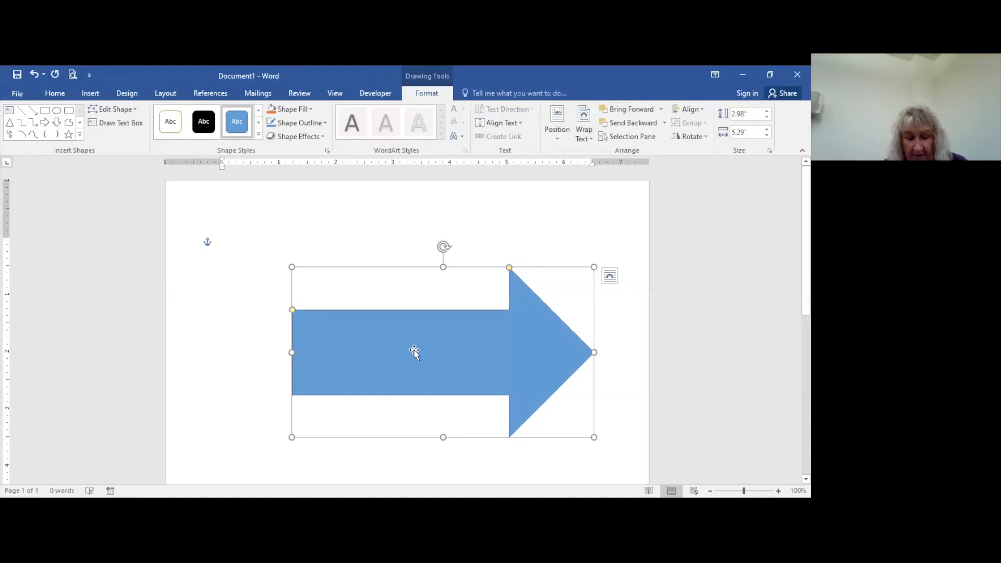
click(296, 110)
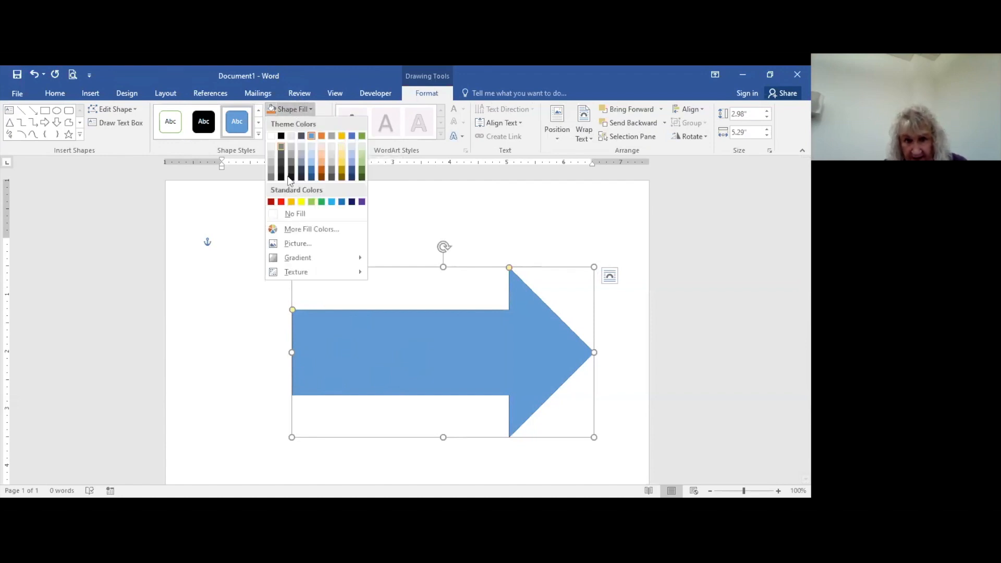
click(282, 202)
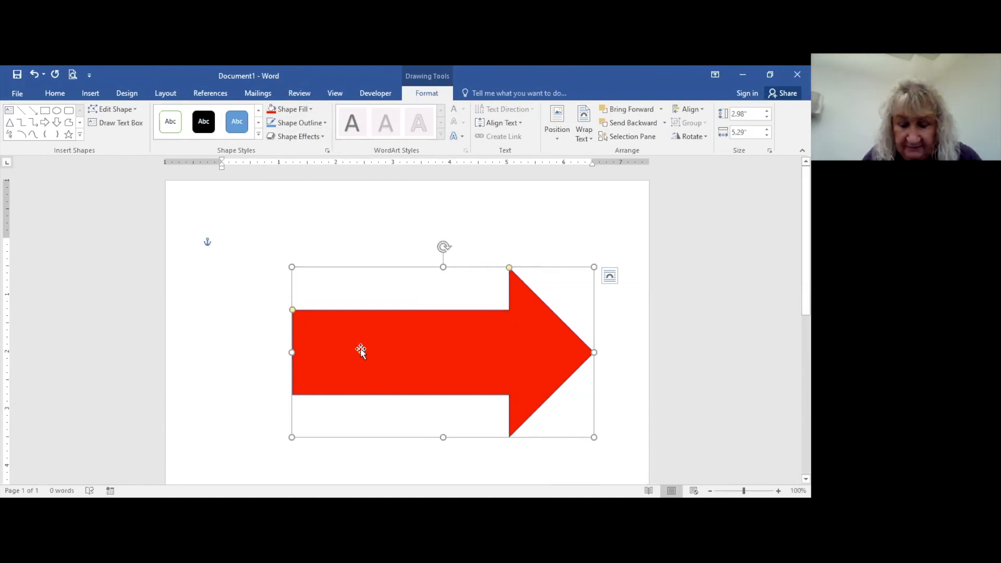
Add the text "No Exit" inside the red arrow
text(No)
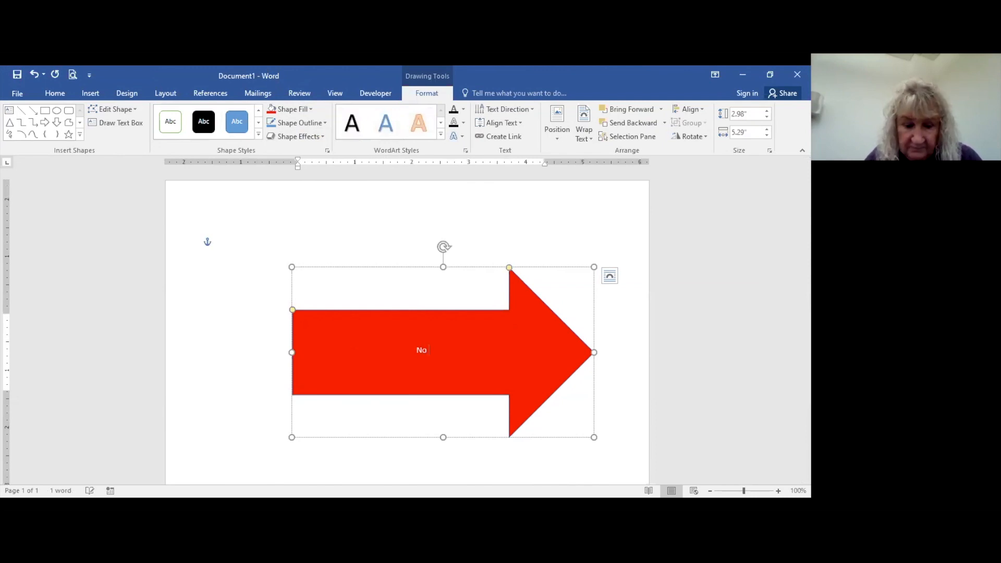
text( Ex)
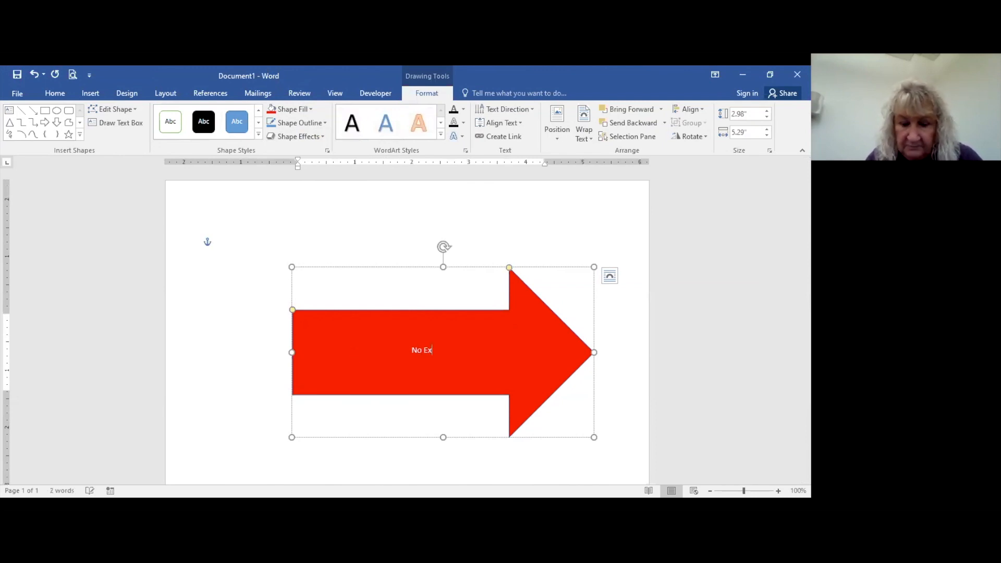
text(it)
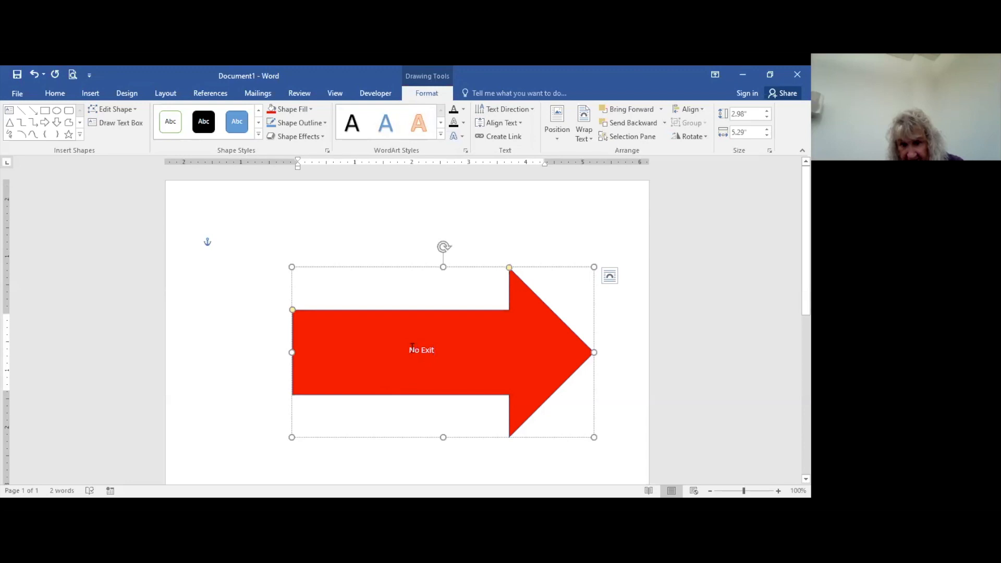
Enlarge the "No Exit" text in the arrow to font size 72 and deselect the shape
drag(408, 349, 465, 352)
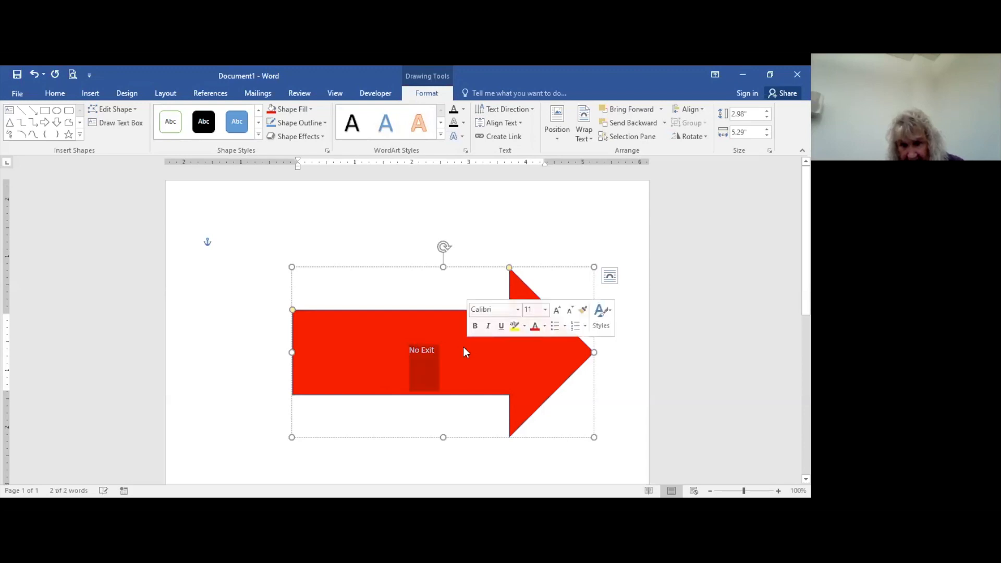
click(557, 310)
click(557, 310)
click(557, 310)
click(557, 310)
click(558, 310)
click(557, 311)
click(557, 310)
click(557, 310)
click(557, 310)
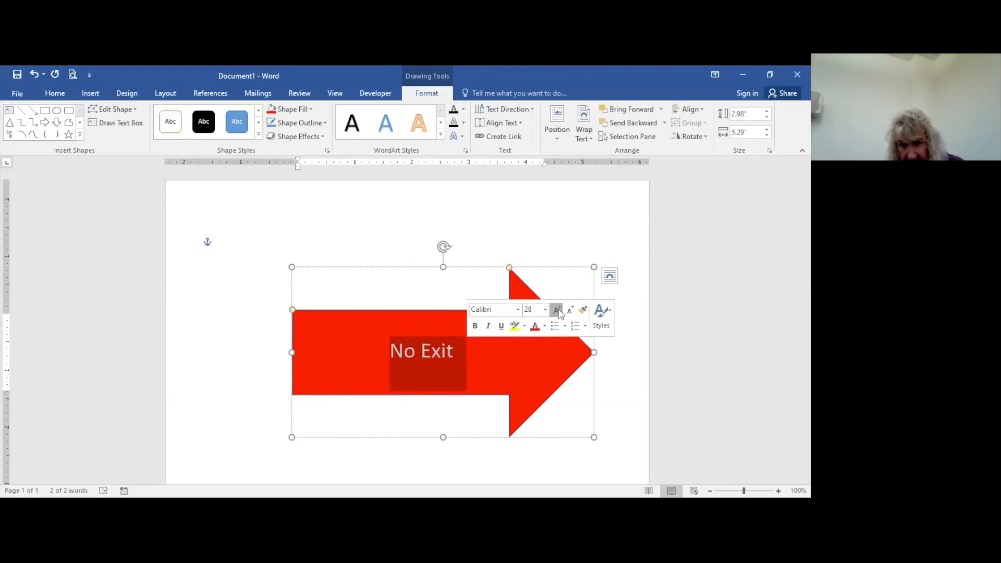
click(557, 310)
click(557, 310)
click(557, 310)
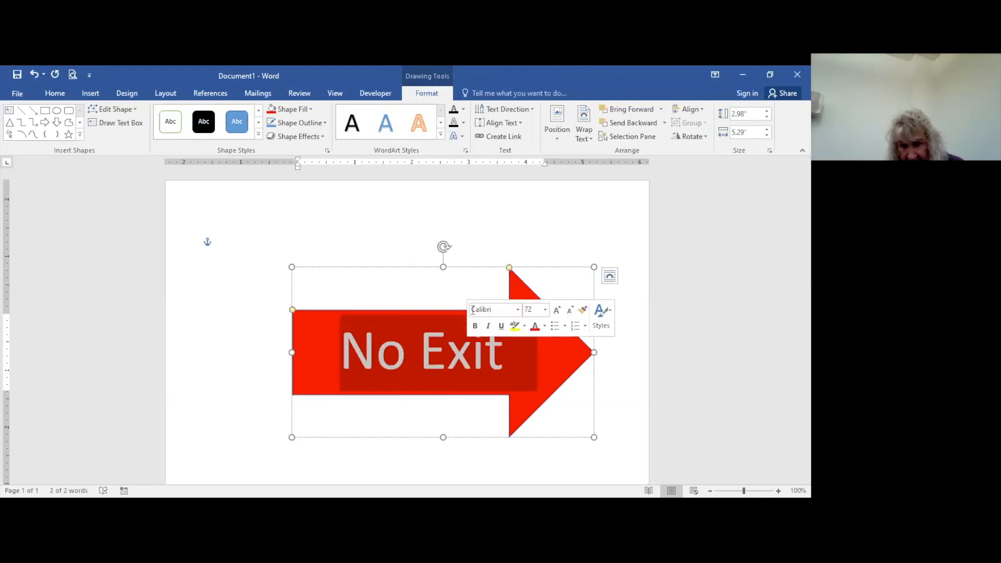
click(465, 289)
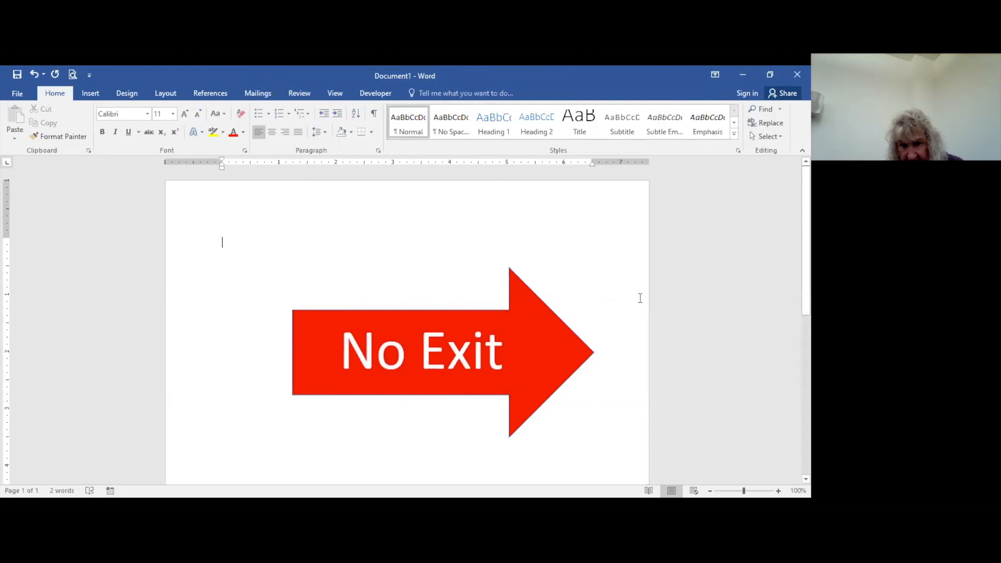
scroll(542, 276, down, 3)
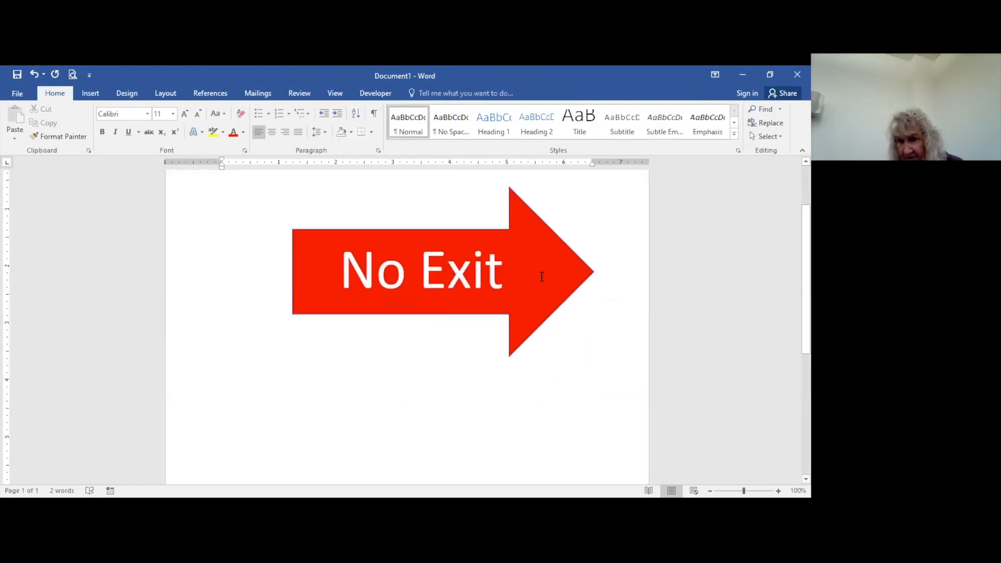
scroll(542, 276, up, 2)
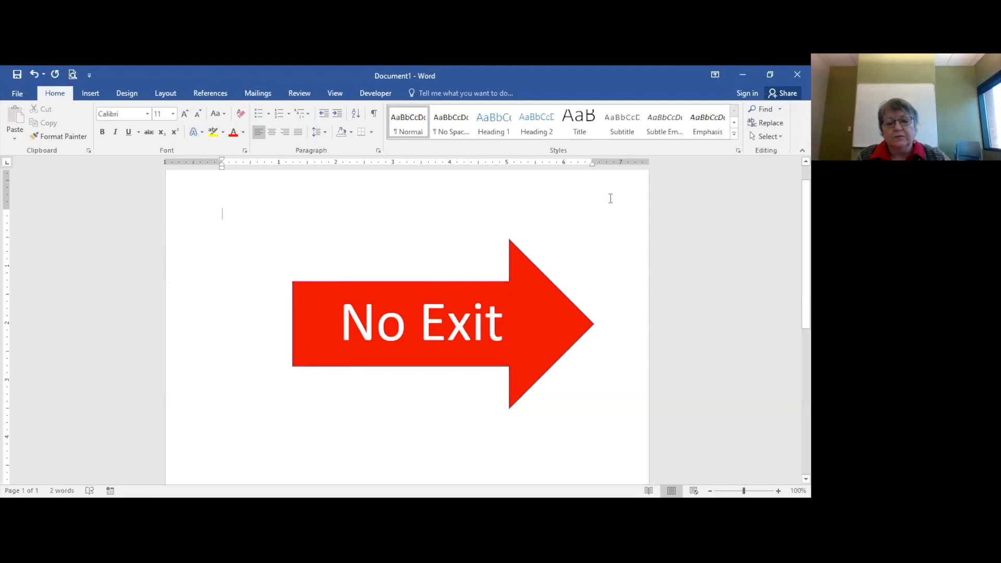
Switch to Chrome, search Google for "font squirrel" and open the Font Squirrel website from the results
click(742, 76)
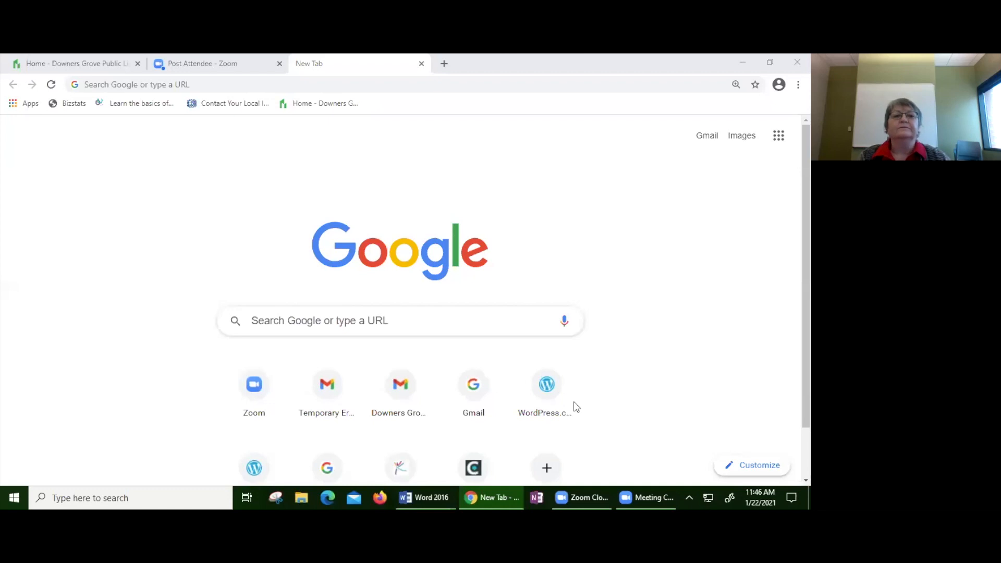
click(322, 315)
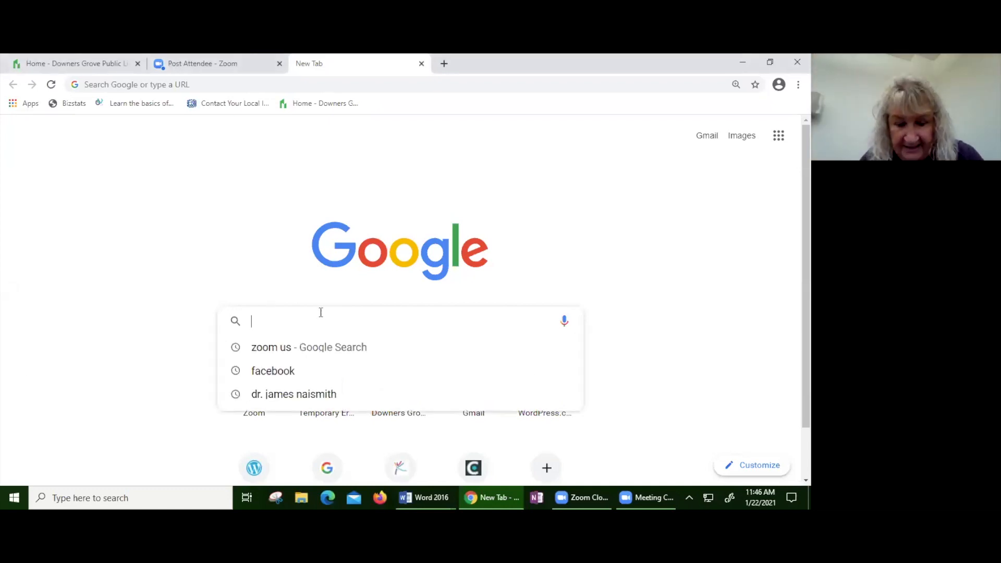
text(fon)
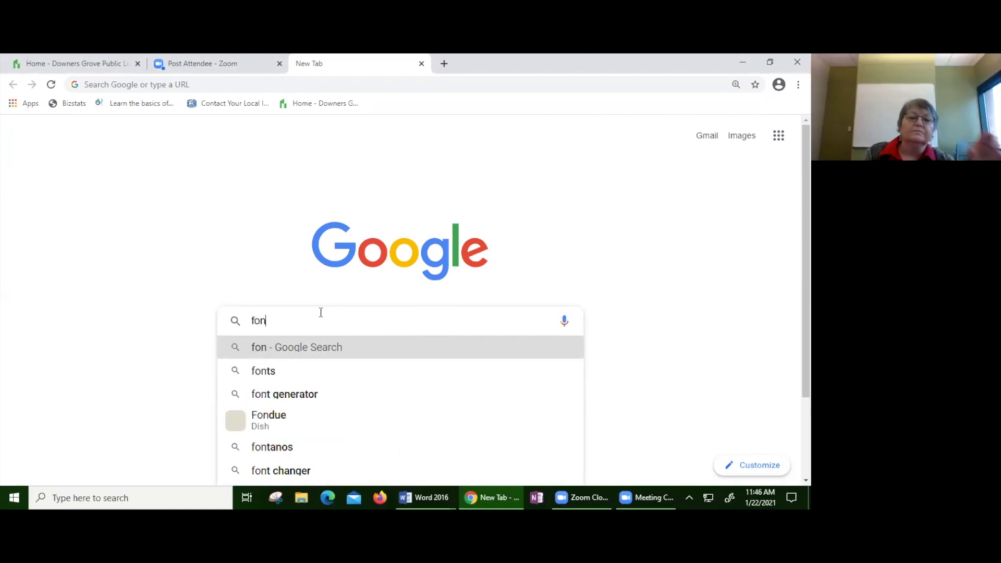
text(t)
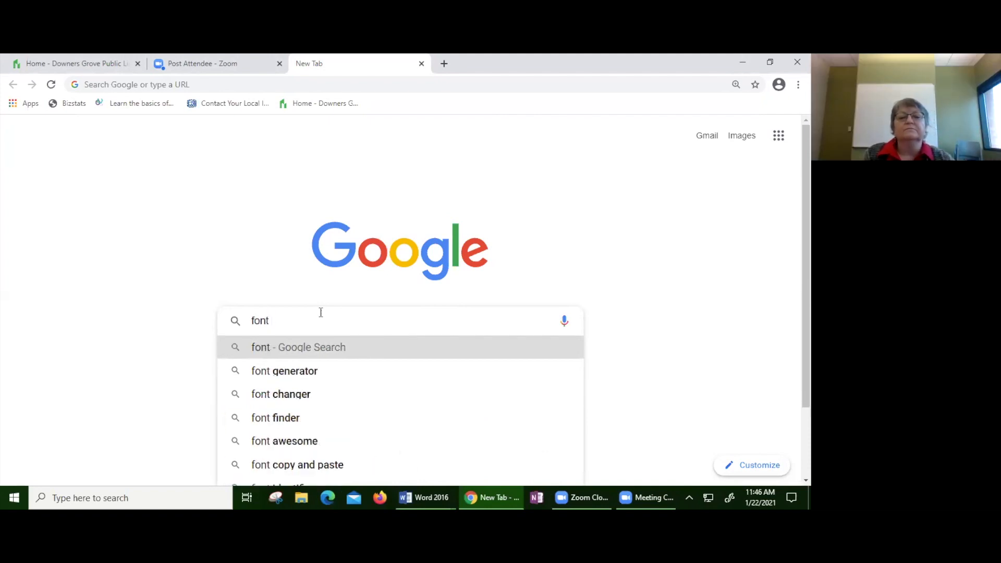
text( sq)
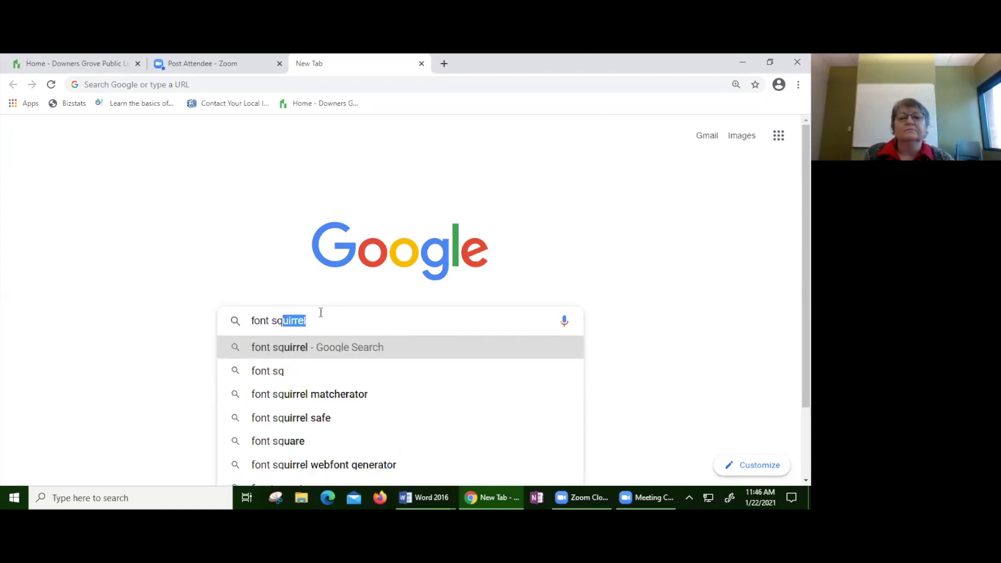
click(287, 354)
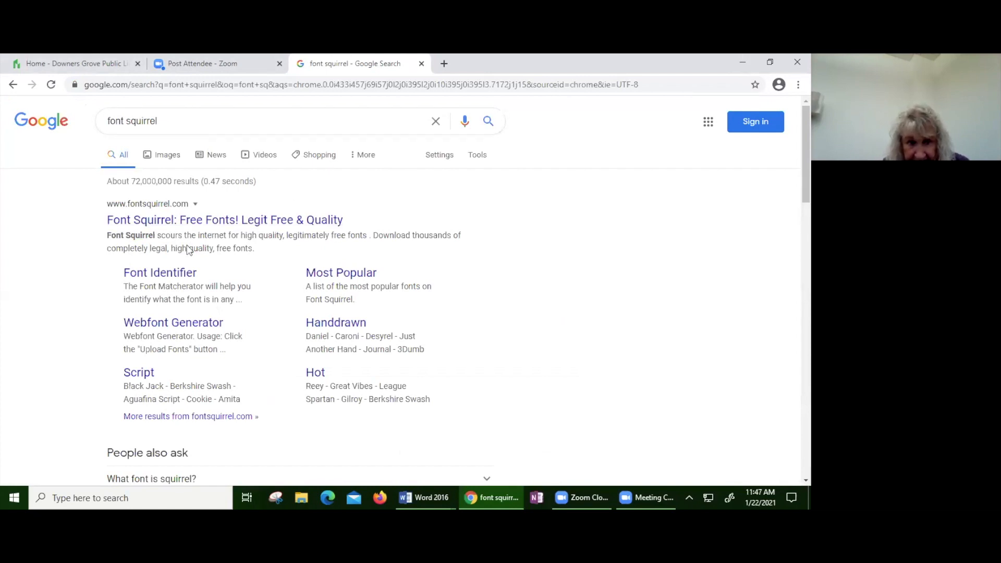
click(177, 221)
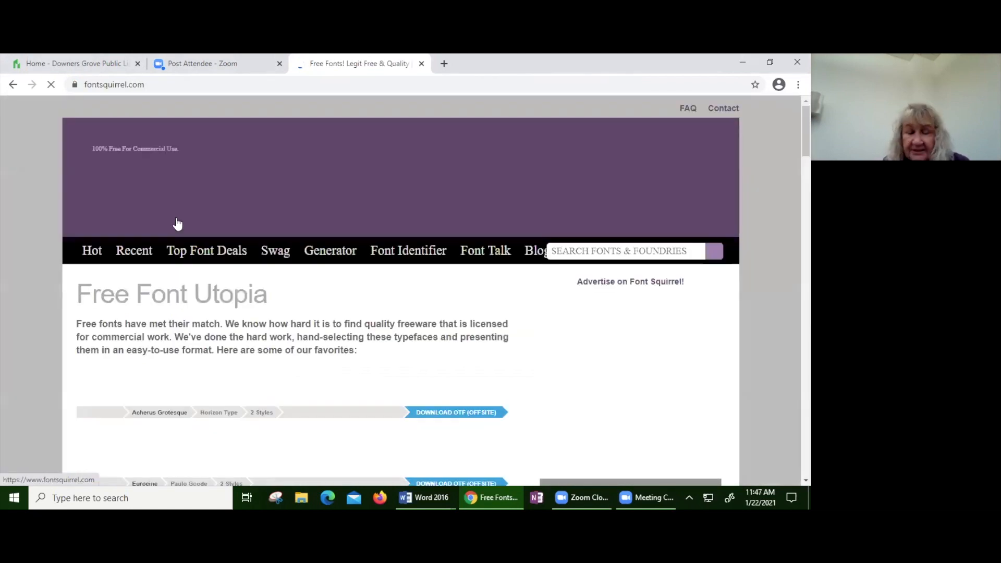
Find the Alex Brush font in the Font Squirrel home page list and download its OTF package
scroll(330, 180, down, 3)
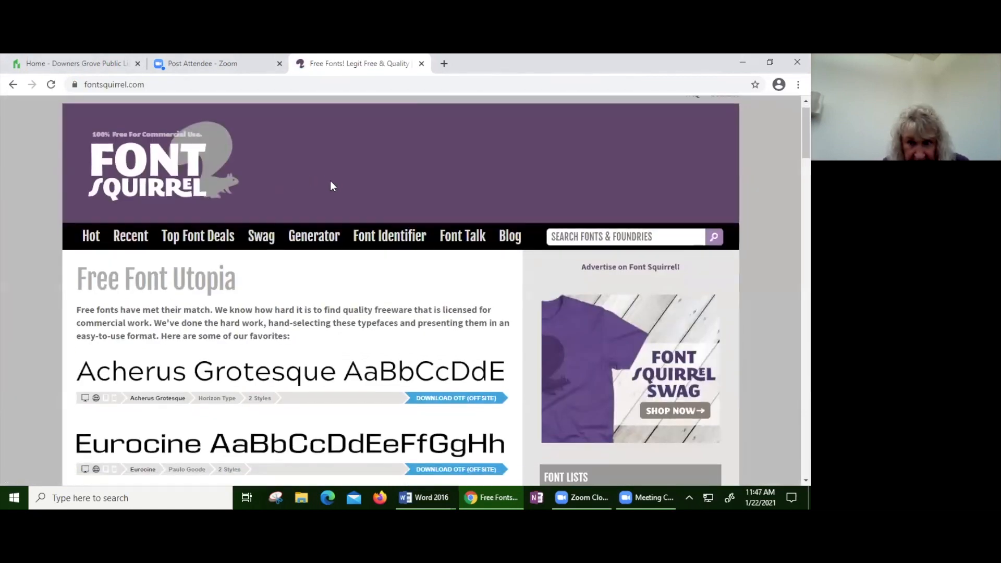
scroll(331, 186, down, 3)
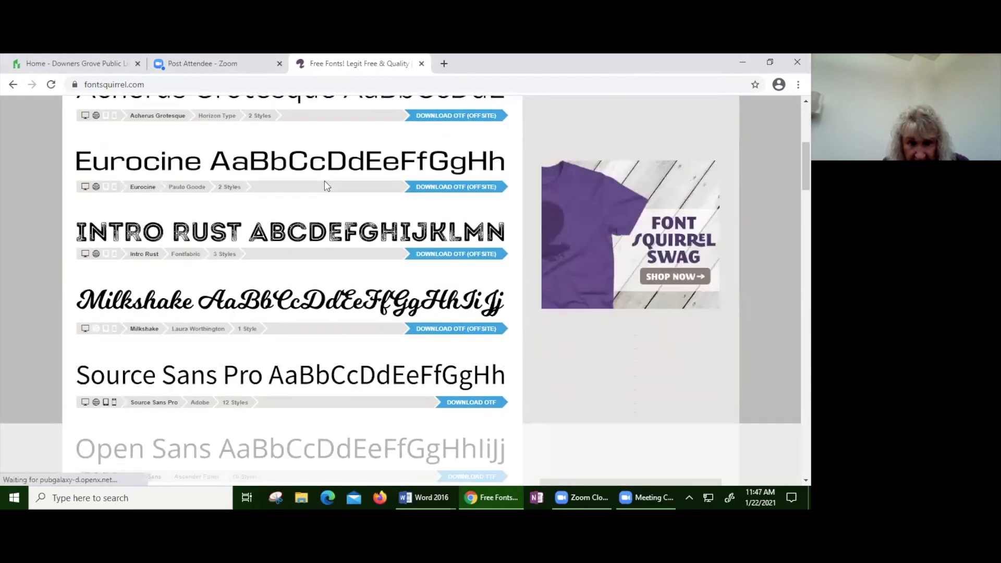
scroll(325, 182, down, 5)
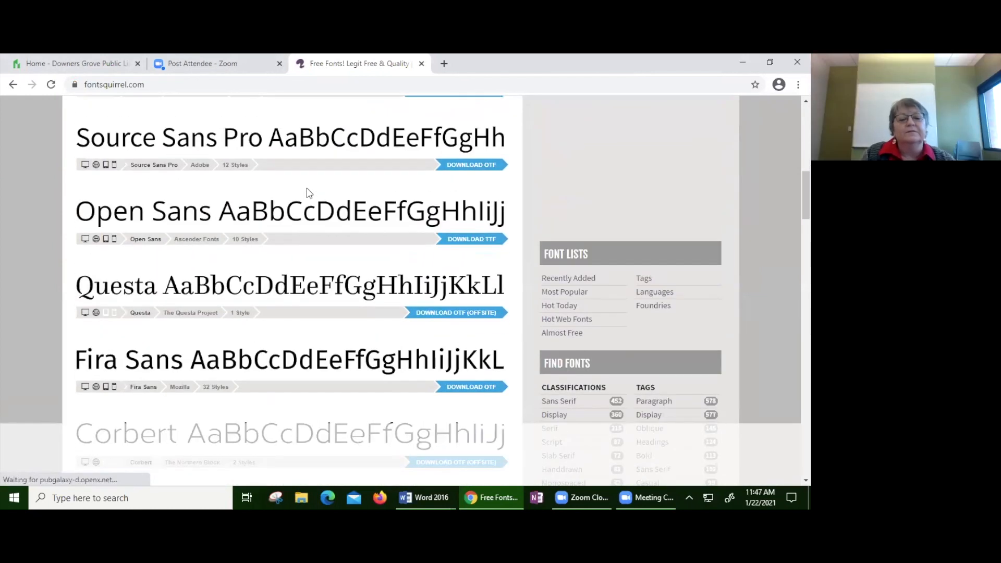
scroll(309, 193, down, 4)
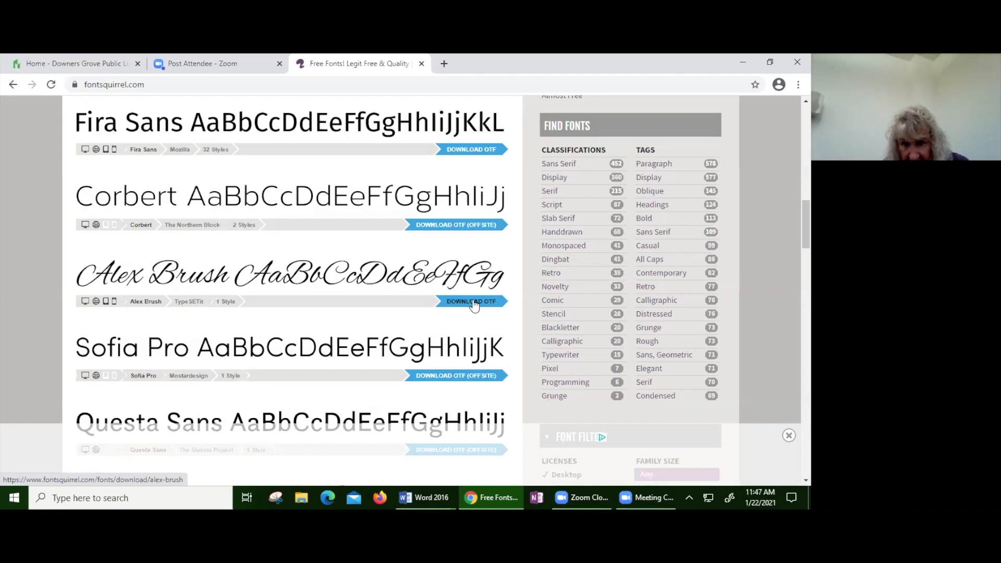
click(473, 305)
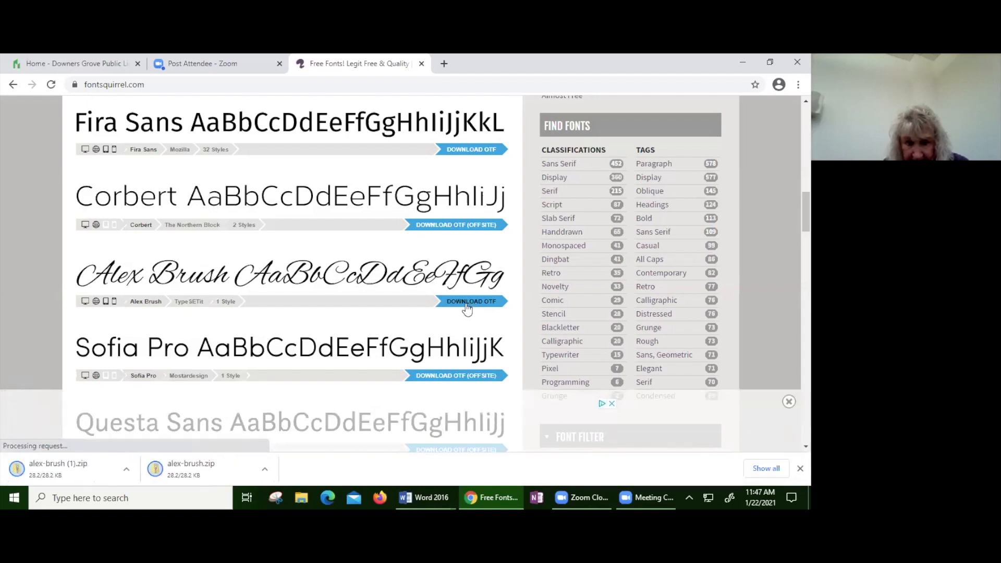
Install AlexBrush-Regular.ttf from the downloaded alex-brush.zip, replacing the existing copy of the font, and close the font preview and zip windows
click(173, 472)
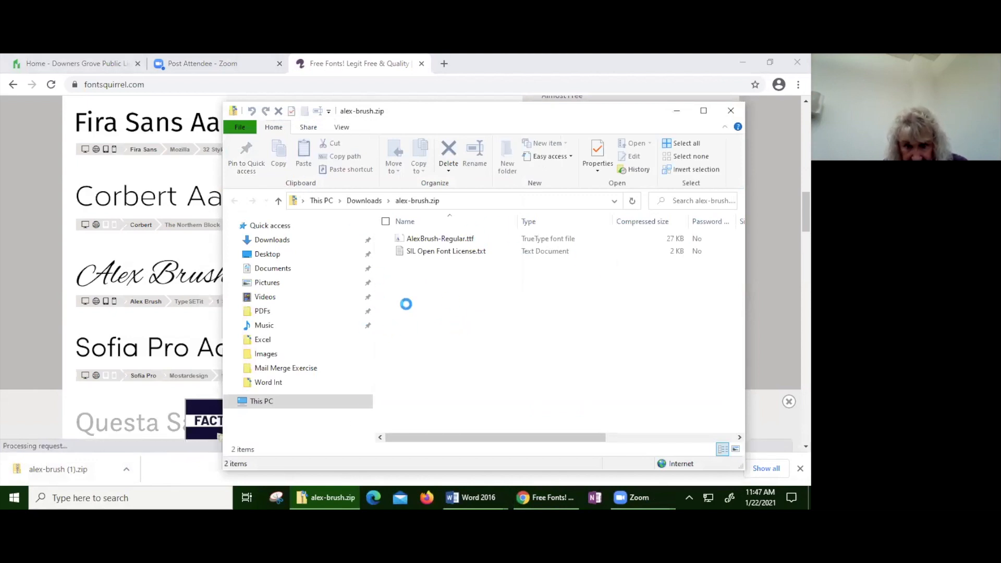
click(430, 241)
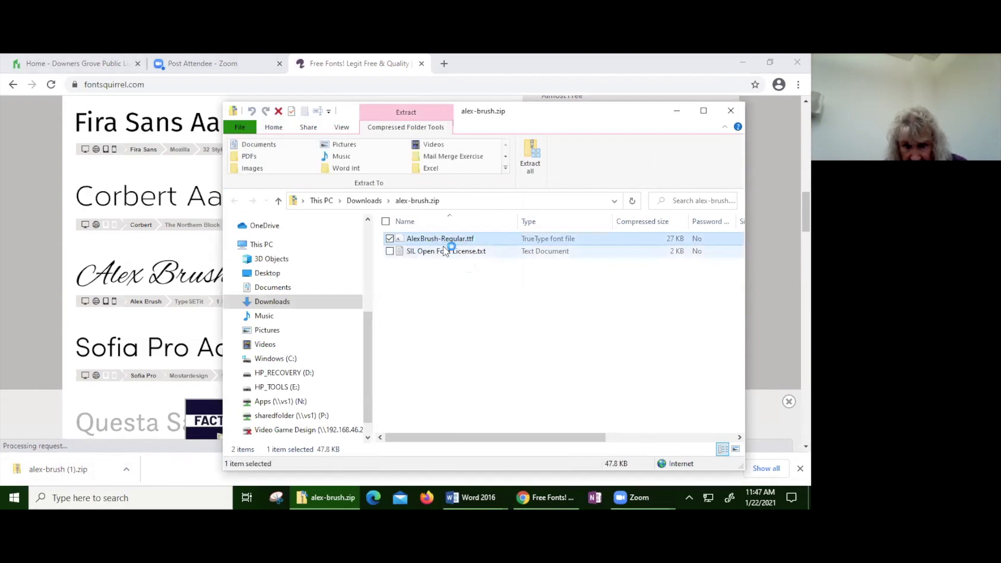
double_click(442, 241)
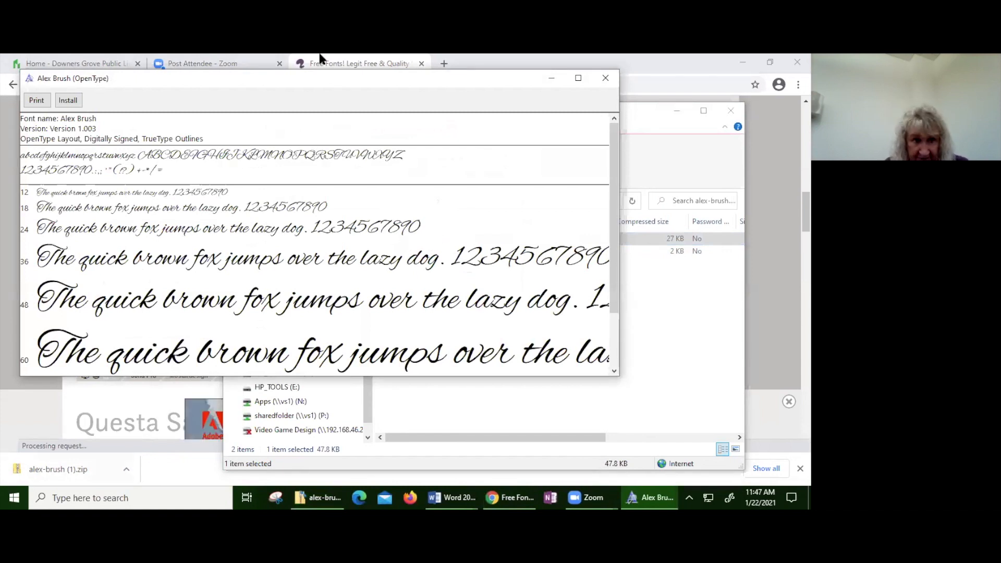
click(68, 103)
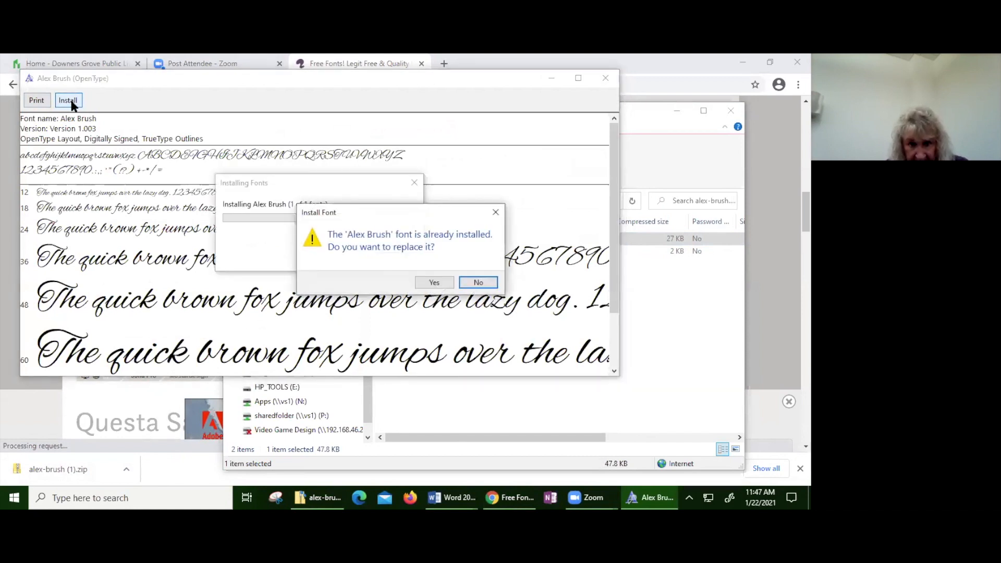
click(433, 283)
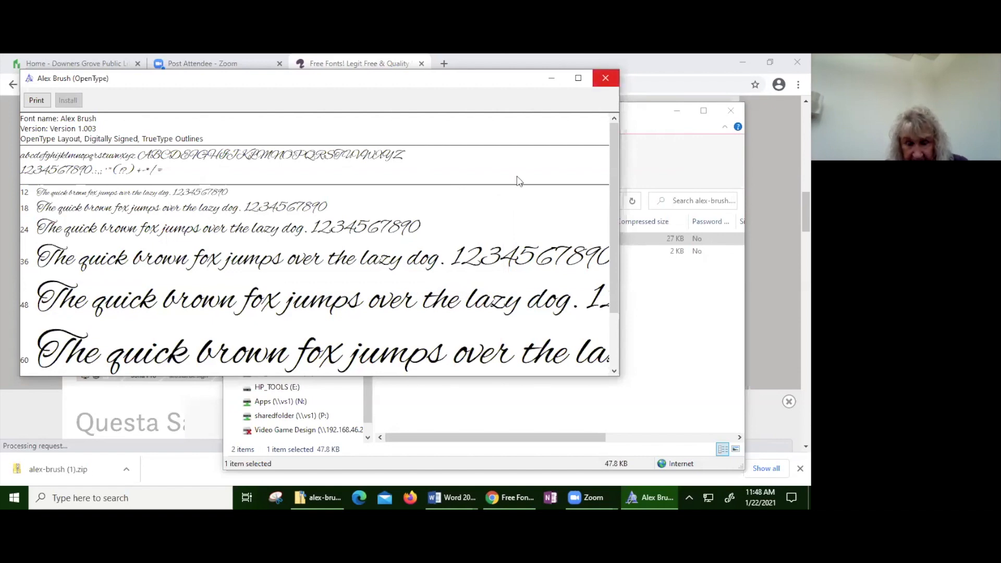
click(605, 78)
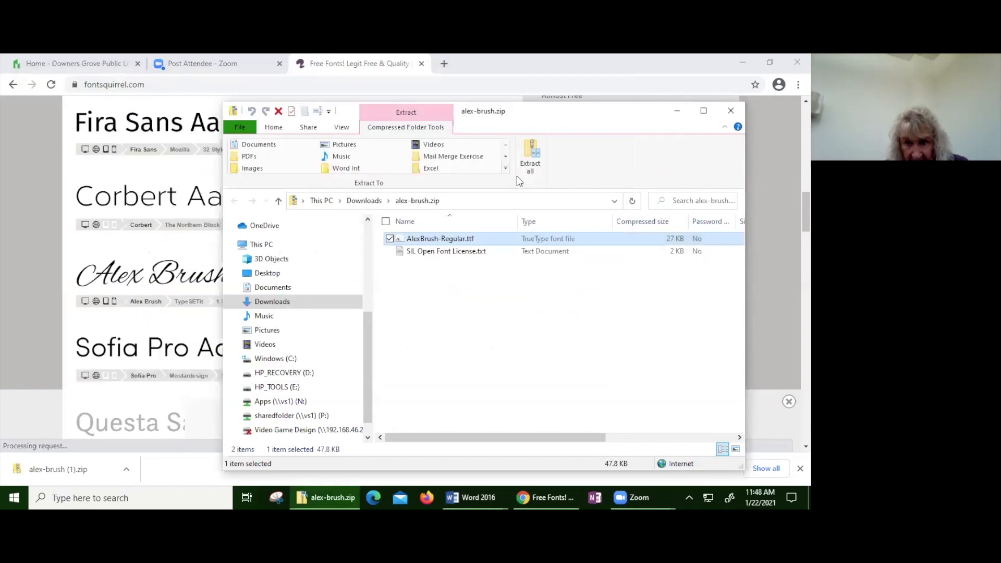
click(731, 112)
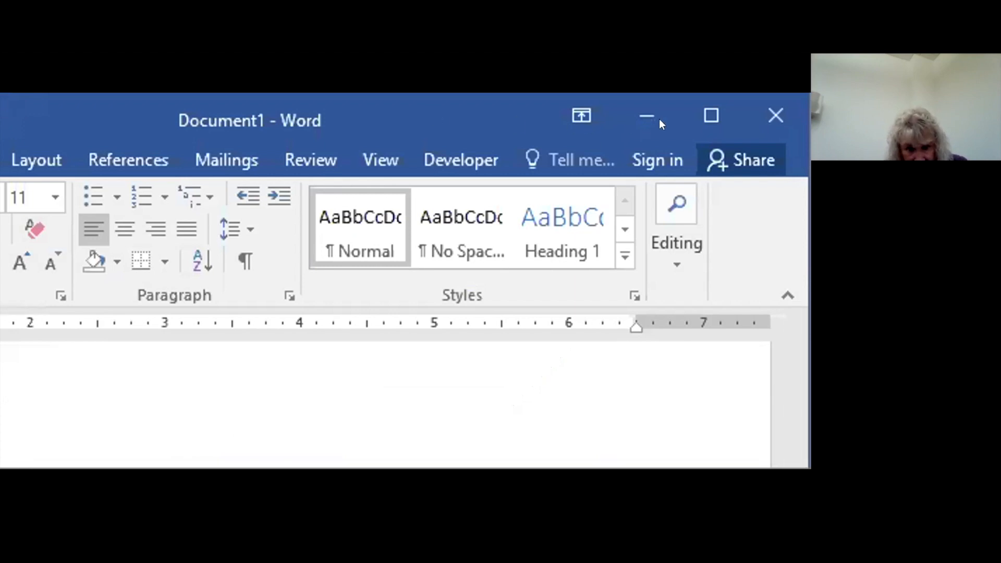
Return to Document1 in Word, maximize its window and set the font for new text to Alex Brush
click(701, 99)
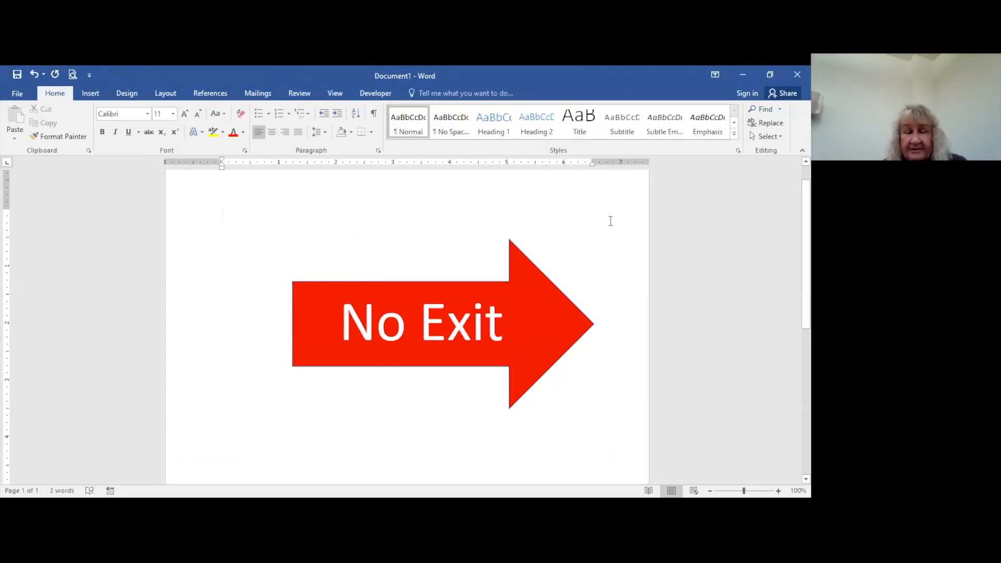
scroll(594, 241, down, 3)
scroll(594, 241, down, 5)
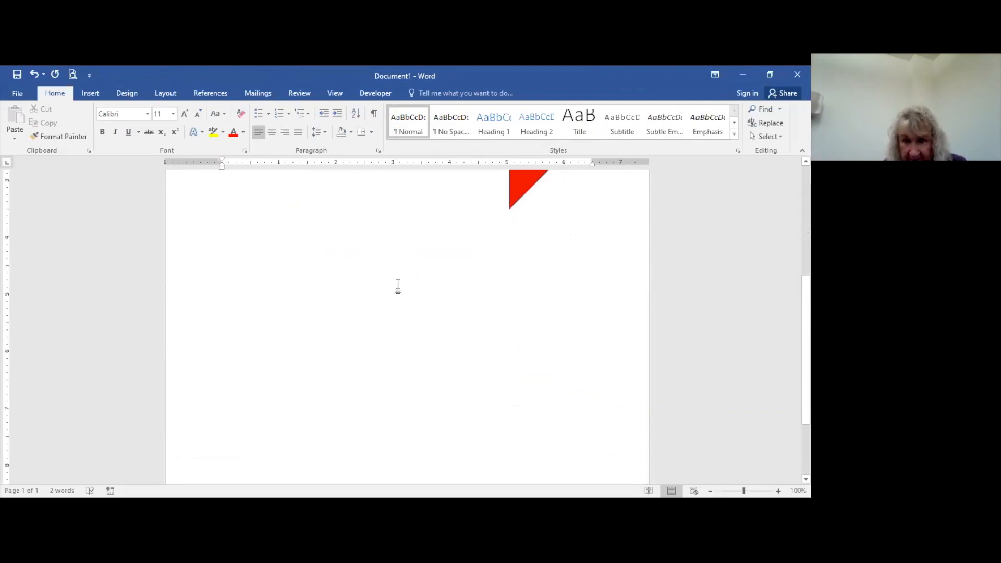
scroll(398, 286, down, 3)
scroll(396, 288, up, 4)
scroll(389, 295, down, 2)
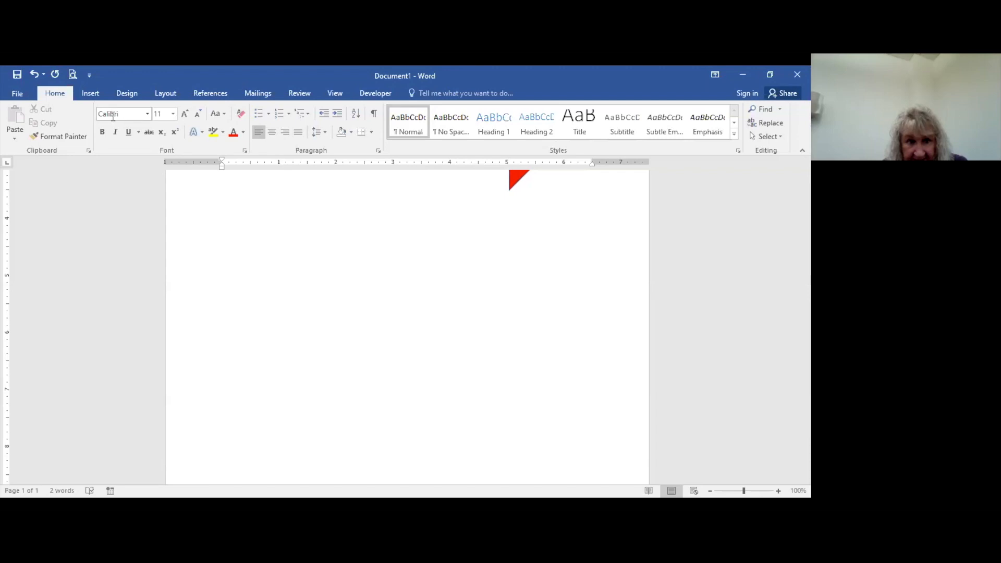
click(148, 114)
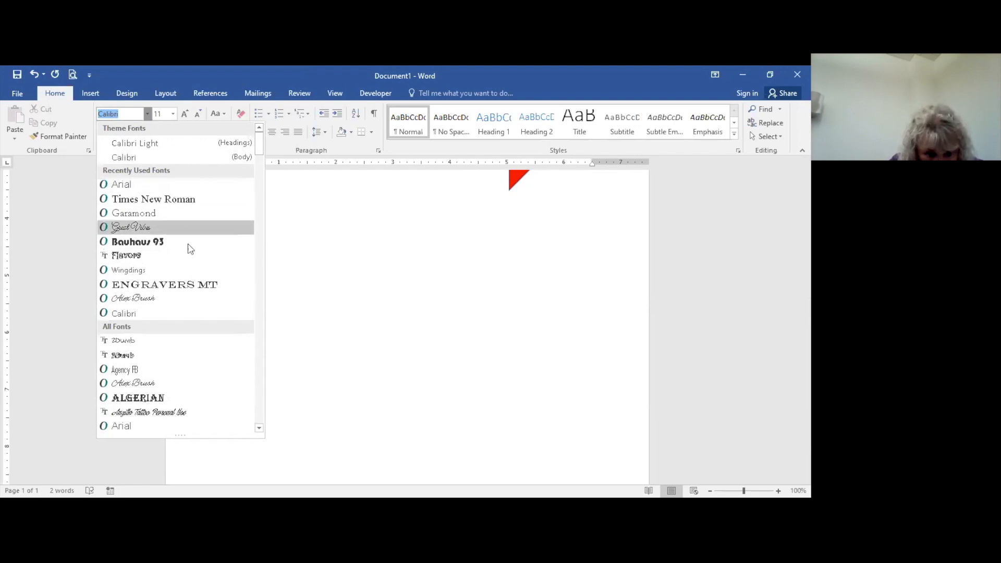
scroll(192, 260, down, 3)
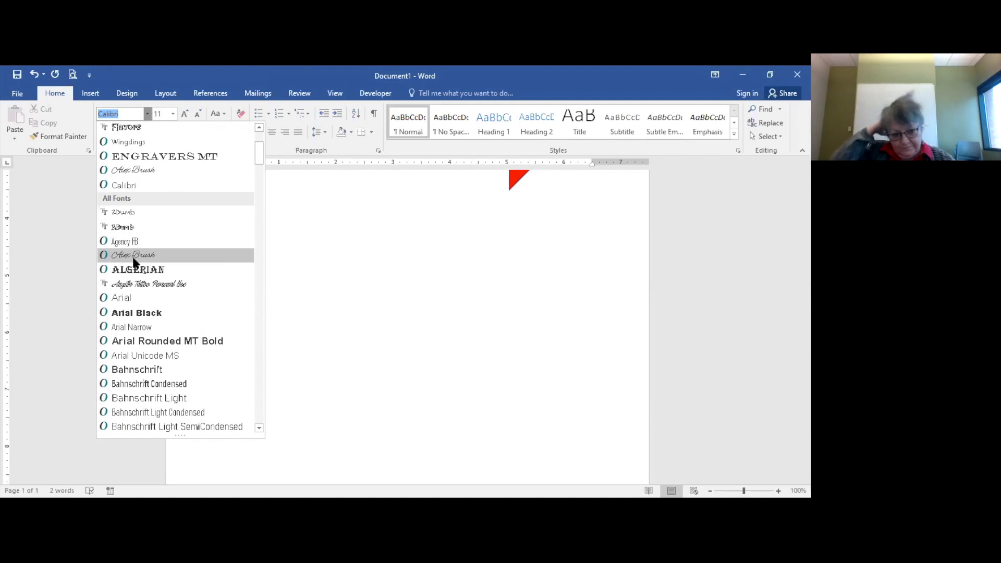
click(134, 255)
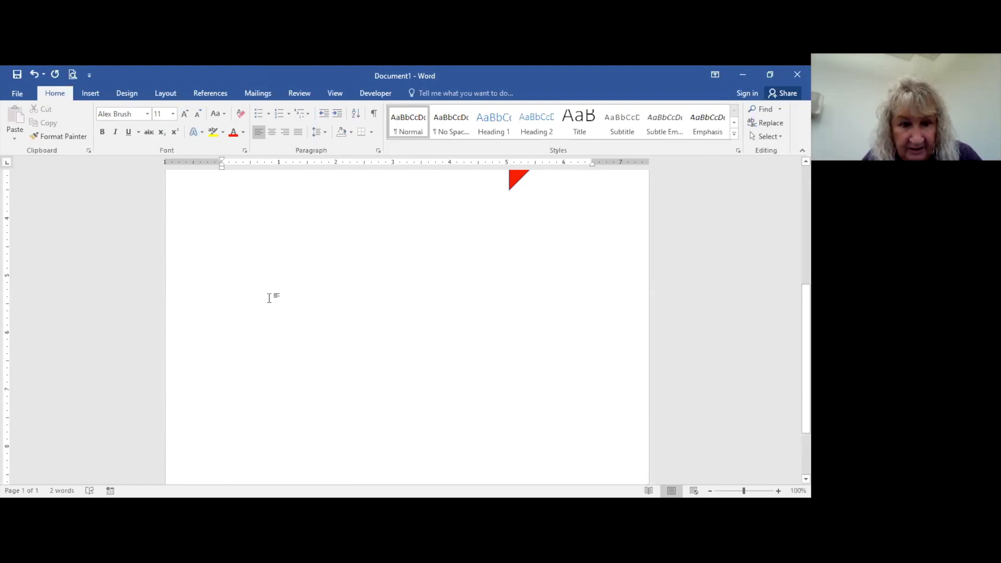
Enter the text "Alex Brush Stroke" on the first line above the red arrow
scroll(269, 297, up, 5)
text(A)
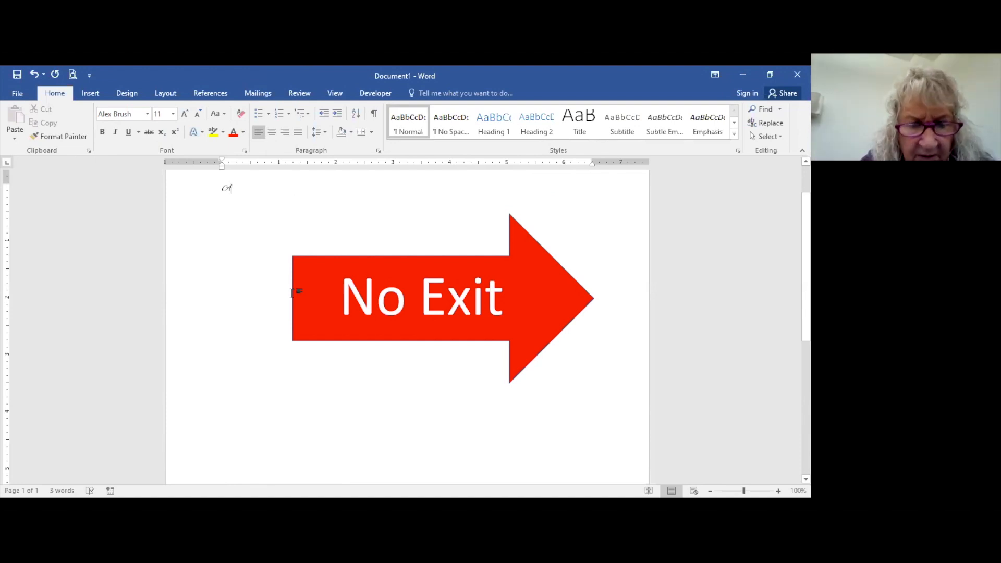
text(lex)
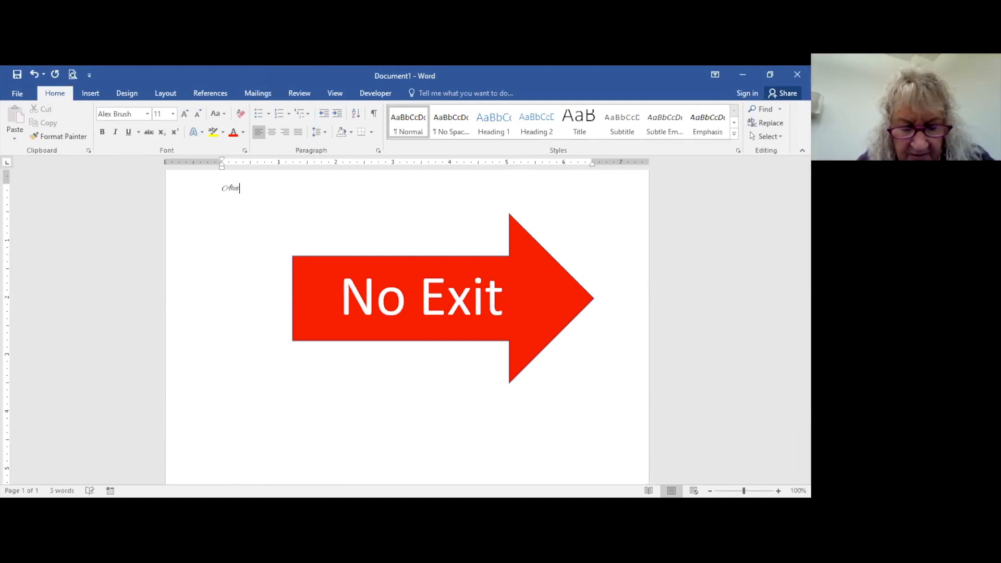
text(r)
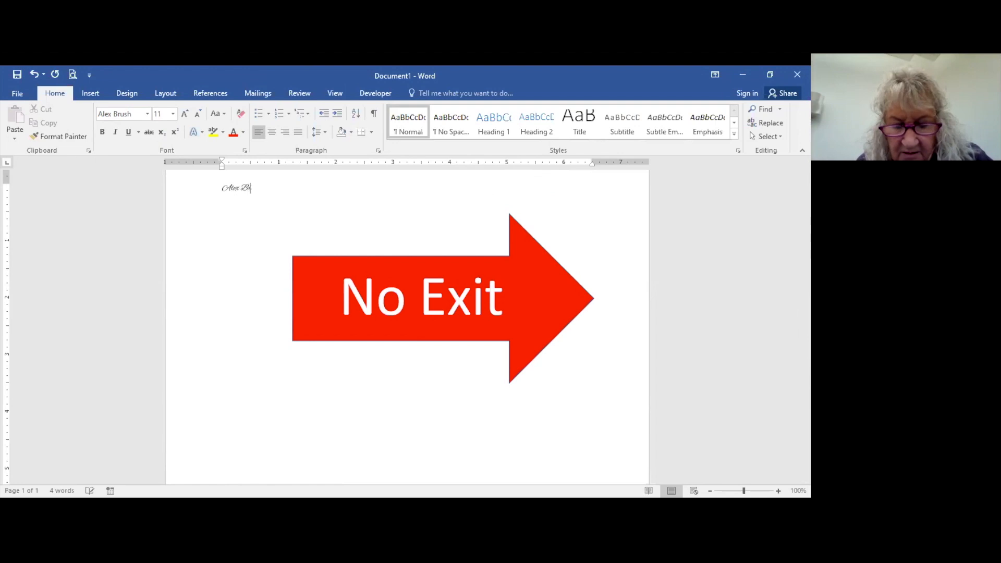
text(ush)
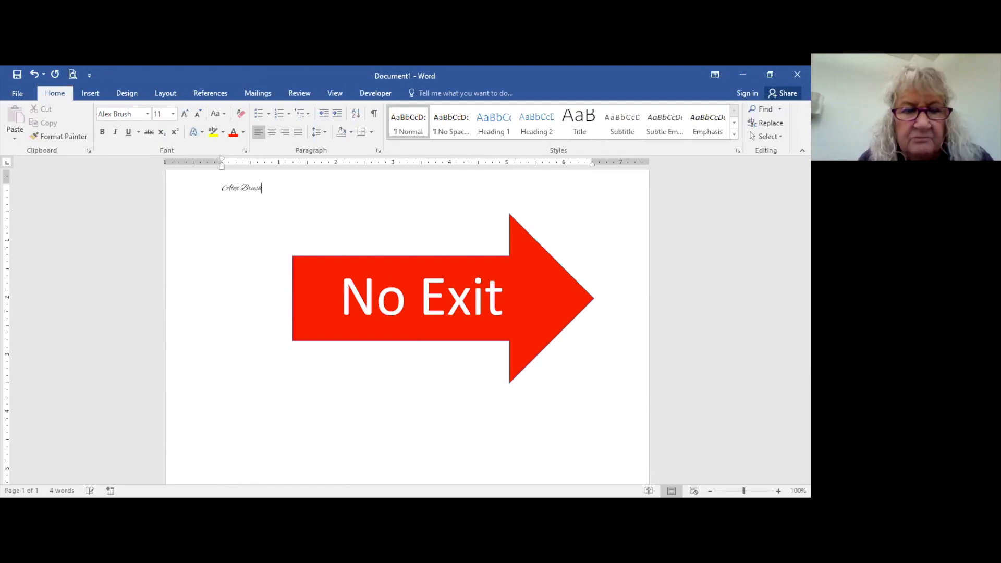
text( S)
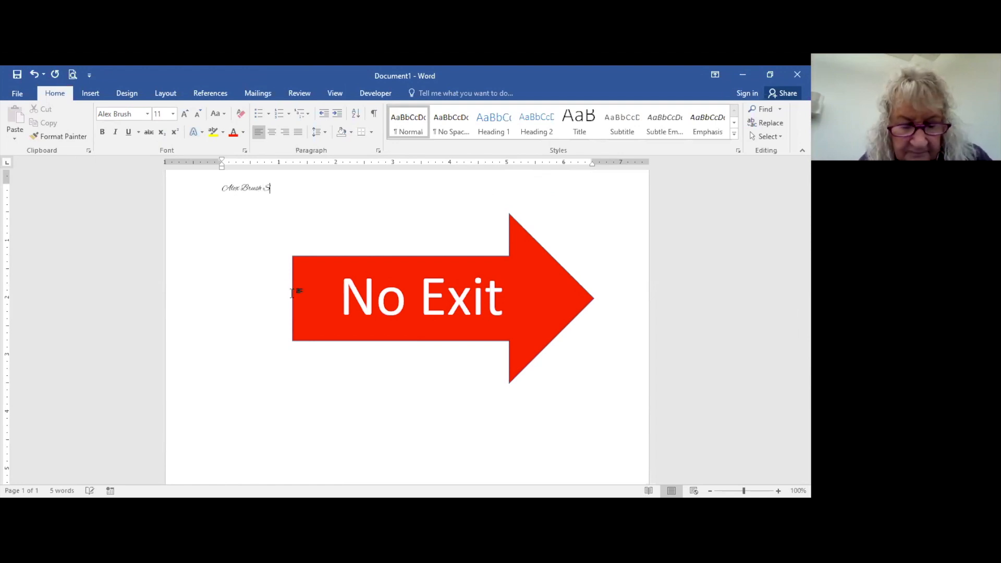
text(troke)
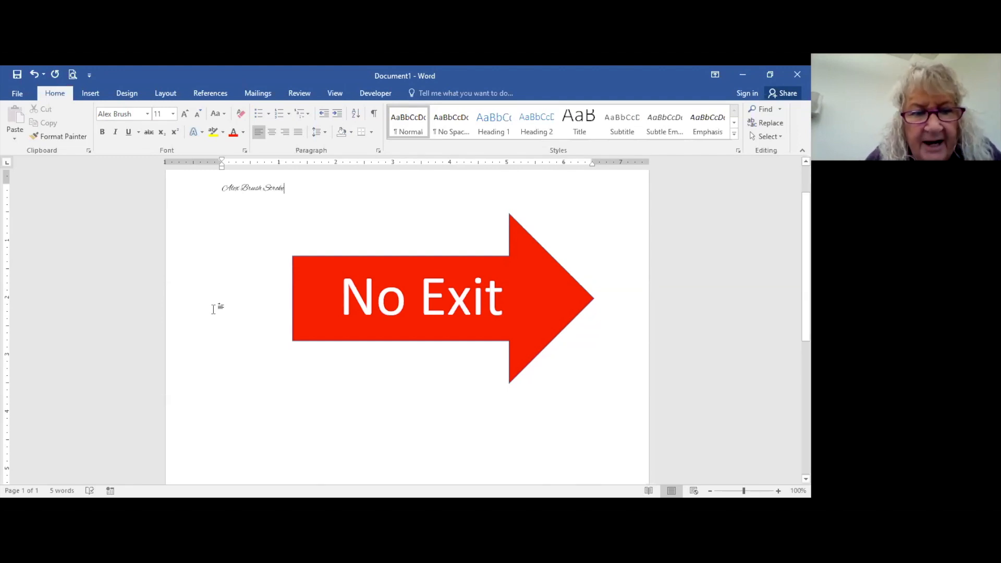
Enlarge the "Alex Brush Stroke" line to font size 20 and deselect it
drag(223, 188, 306, 186)
click(184, 115)
click(184, 114)
click(183, 115)
click(183, 115)
click(184, 115)
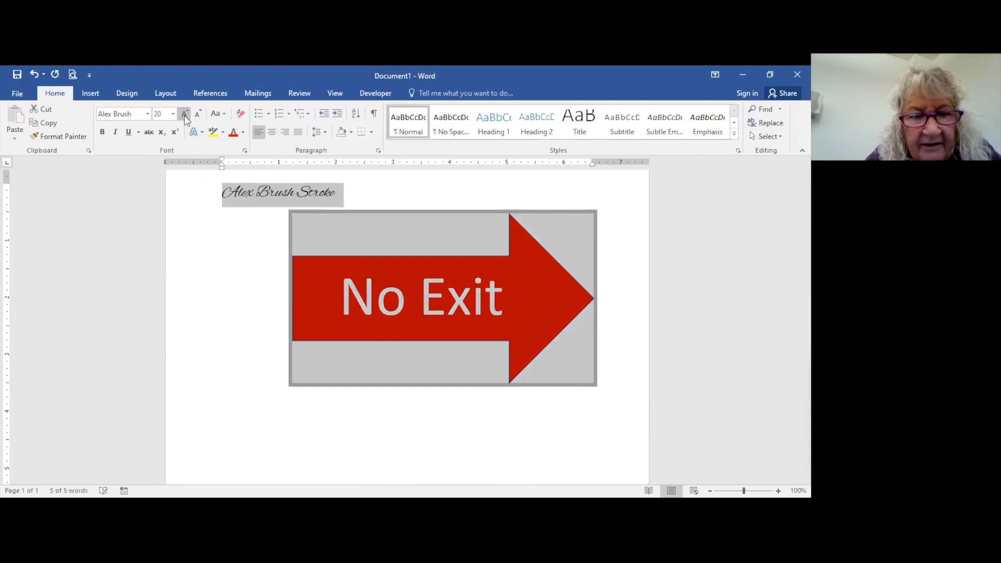
click(218, 292)
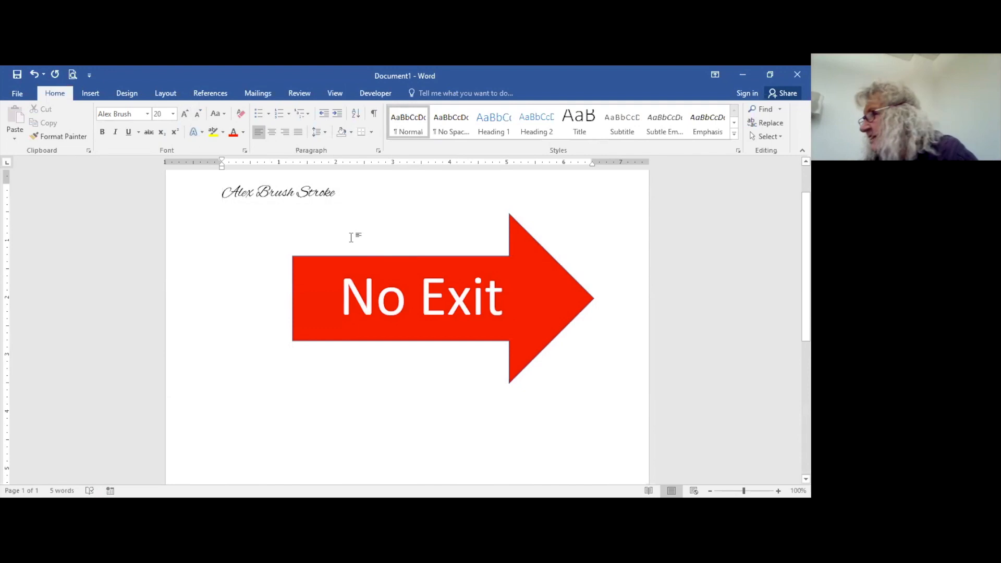
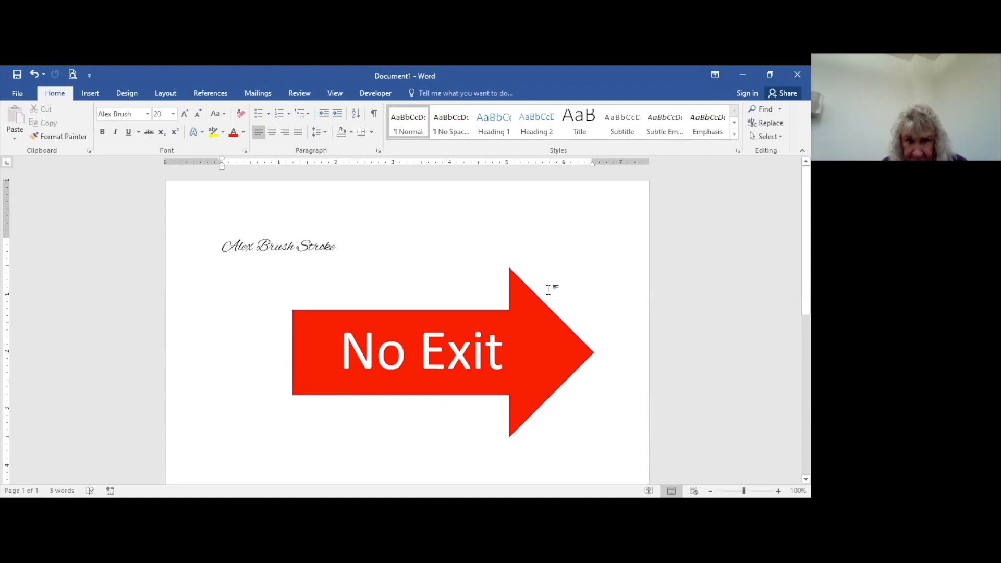
Open Merge Letter.docx from the Word Int folder in Documents
click(16, 95)
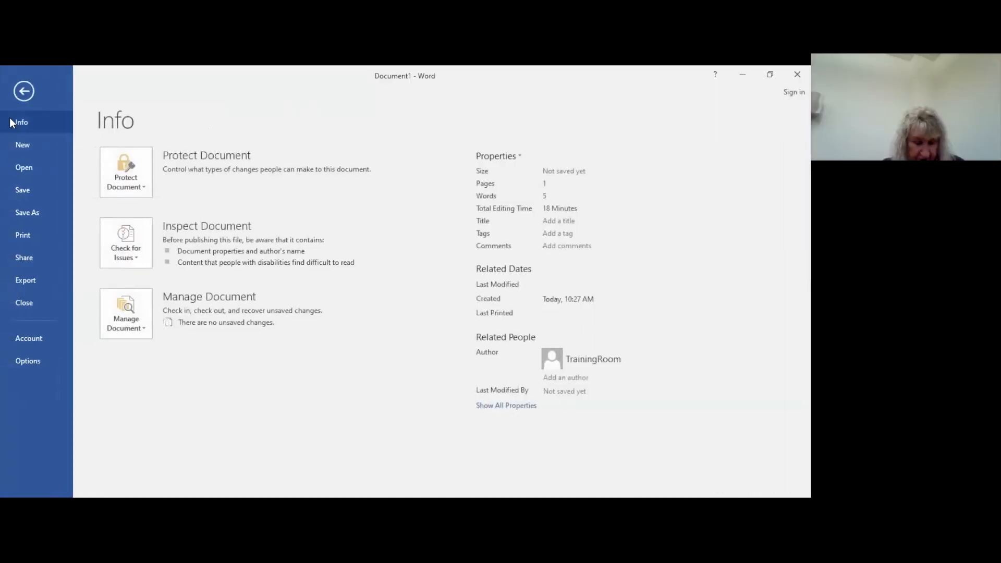
click(24, 169)
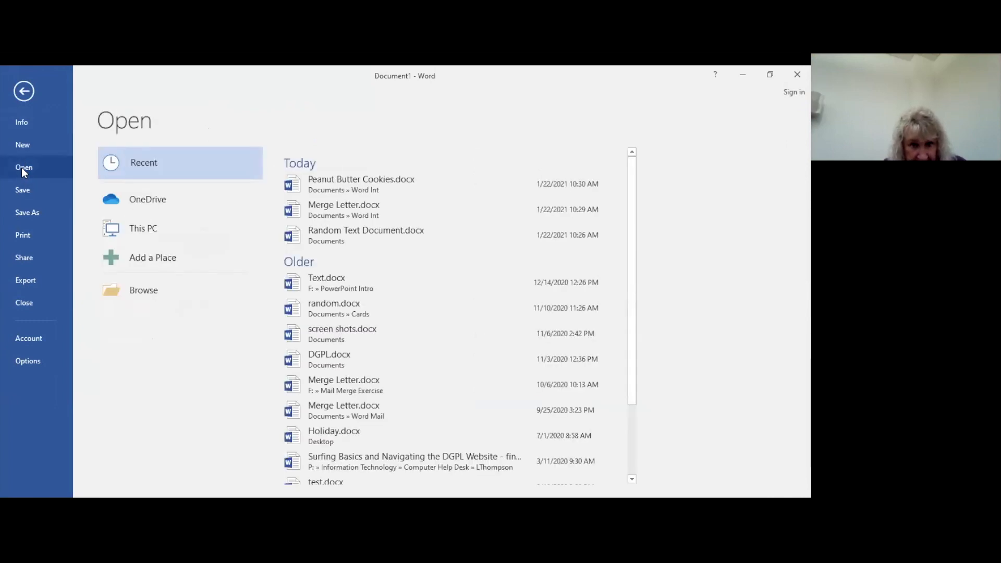
click(143, 291)
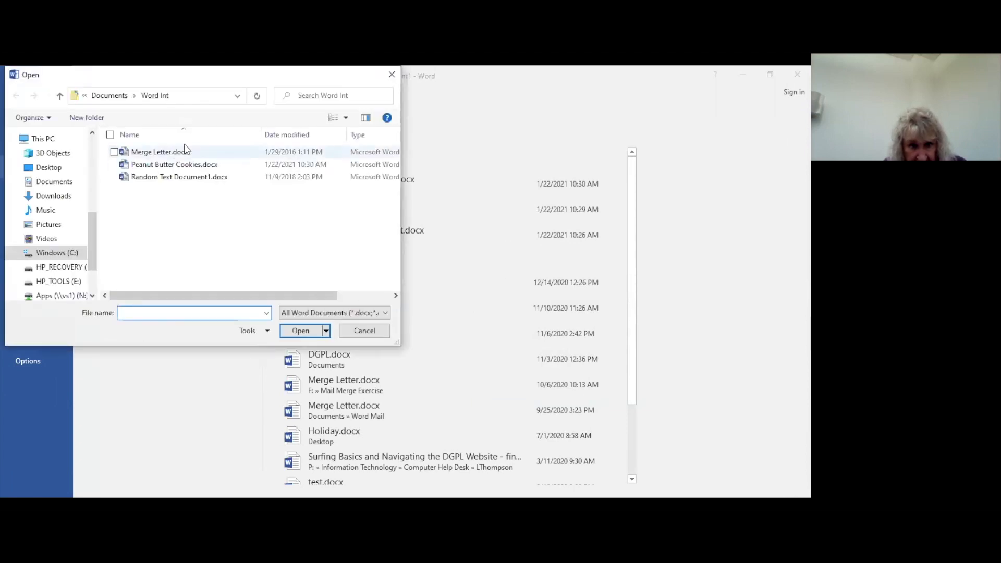
click(160, 153)
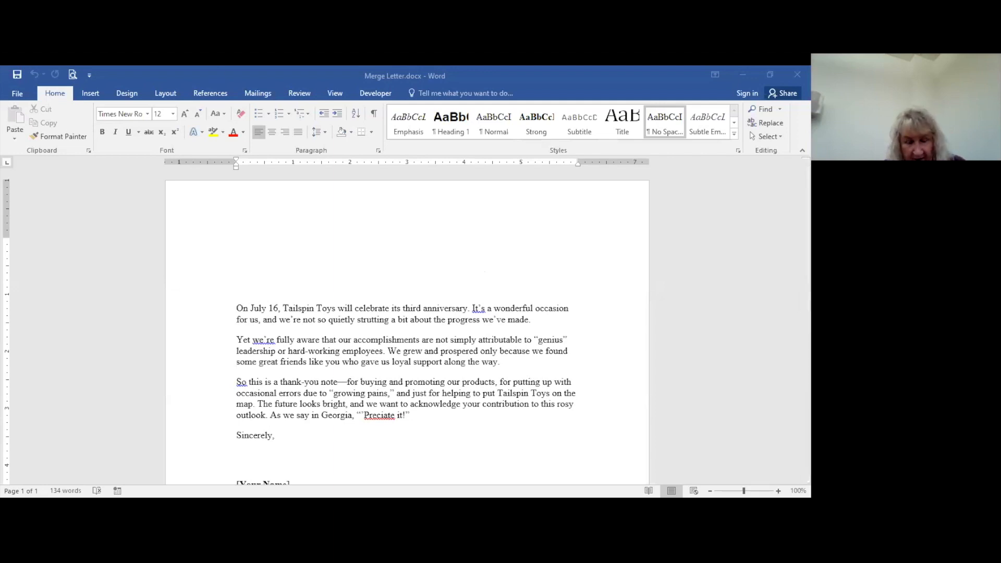
Start the Step-by-Step Mail Merge Wizard for Letters, using the current document, and advance to recipient selection
click(259, 94)
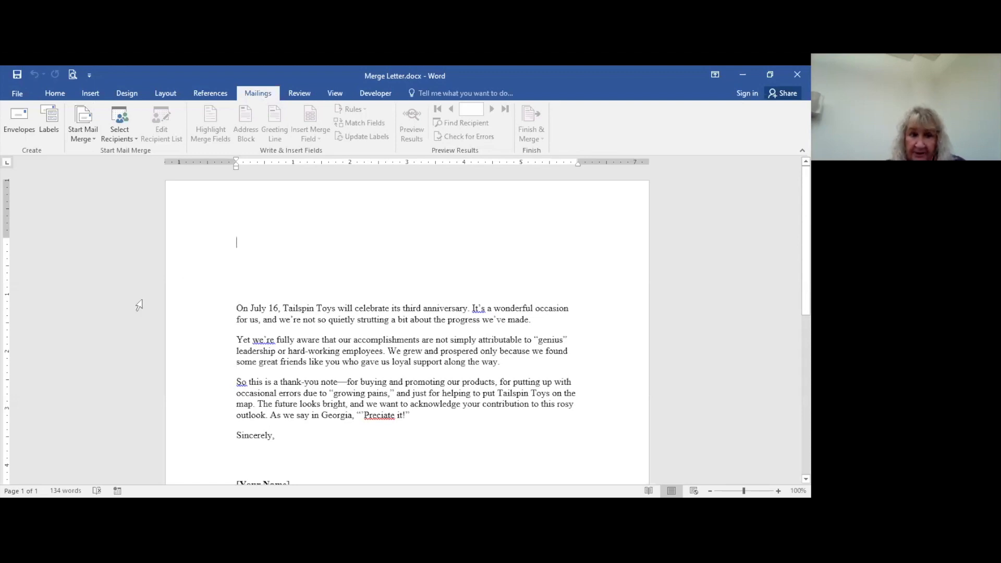
click(86, 134)
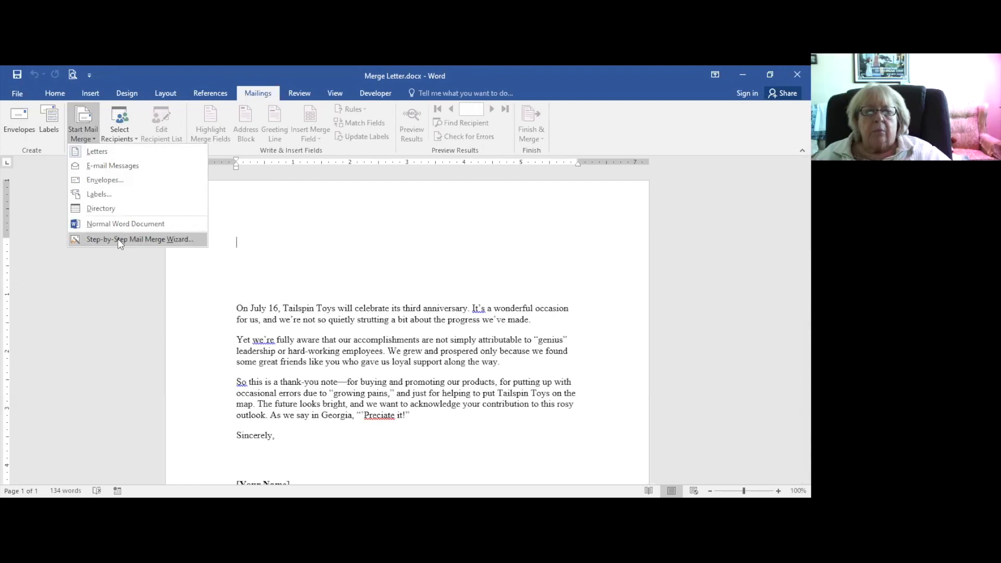
click(120, 240)
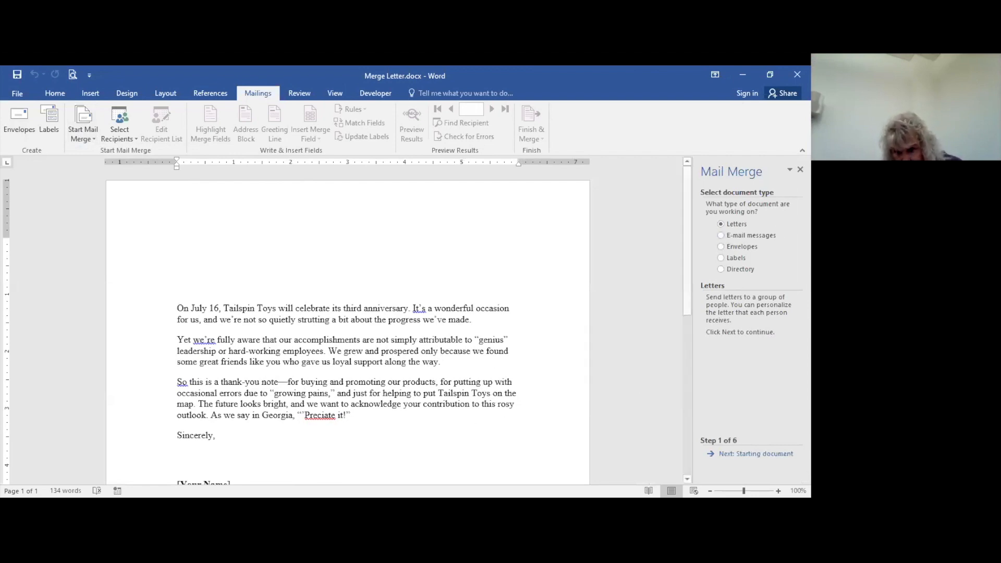
click(757, 453)
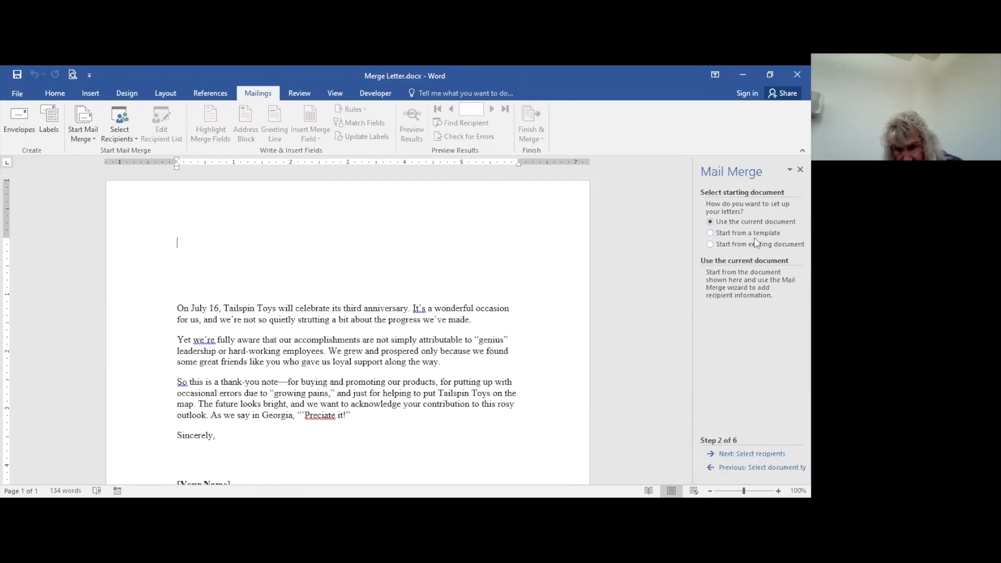
click(757, 454)
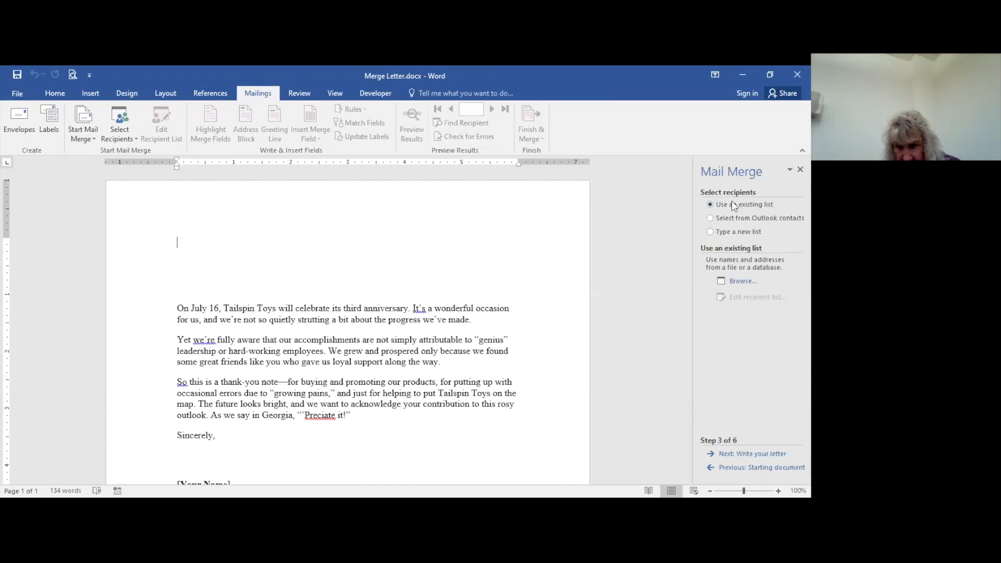
Use Address.mdb from the Word Int folder in Documents as the existing recipient list, keeping all recipients selected
click(740, 282)
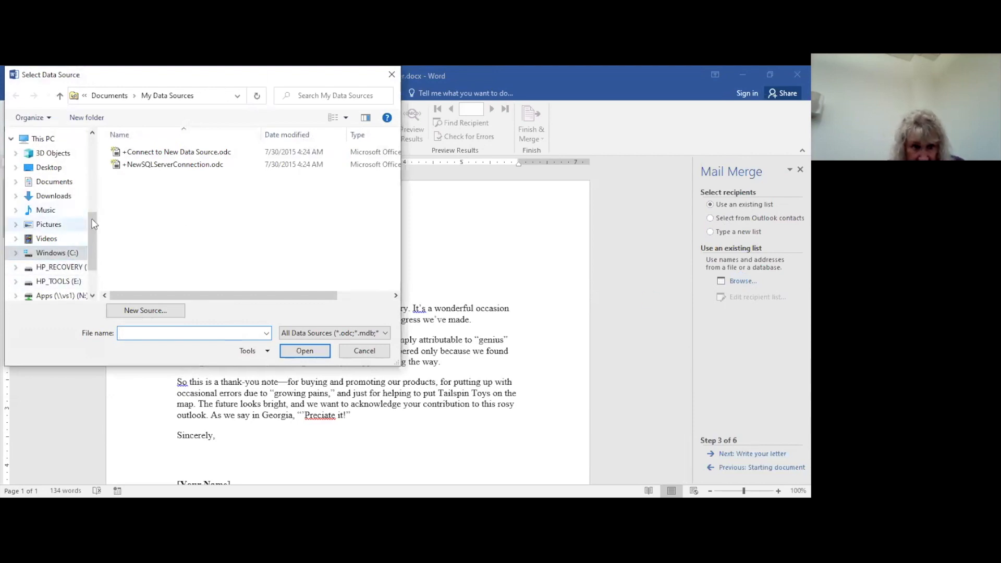
scroll(85, 234, up, 1)
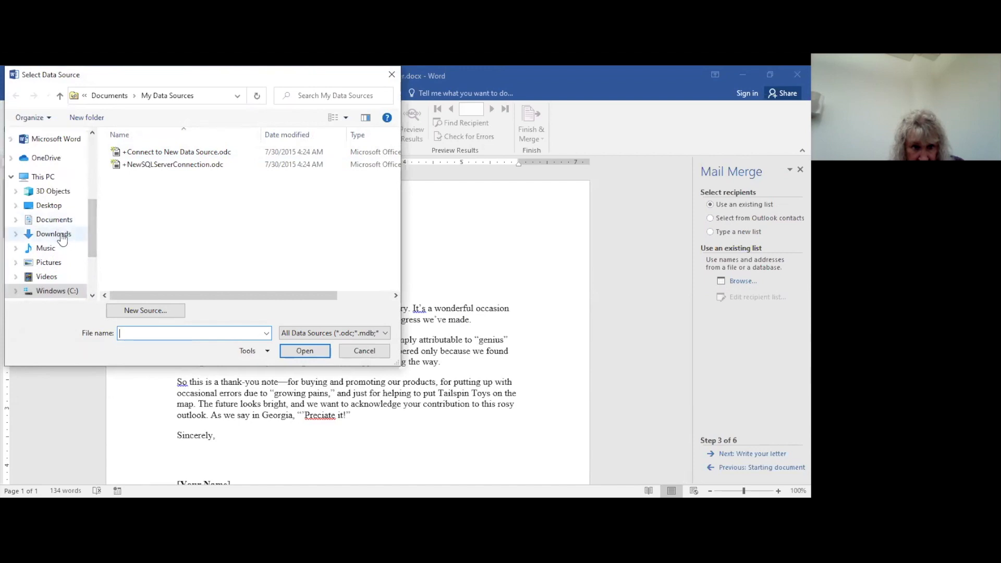
click(59, 225)
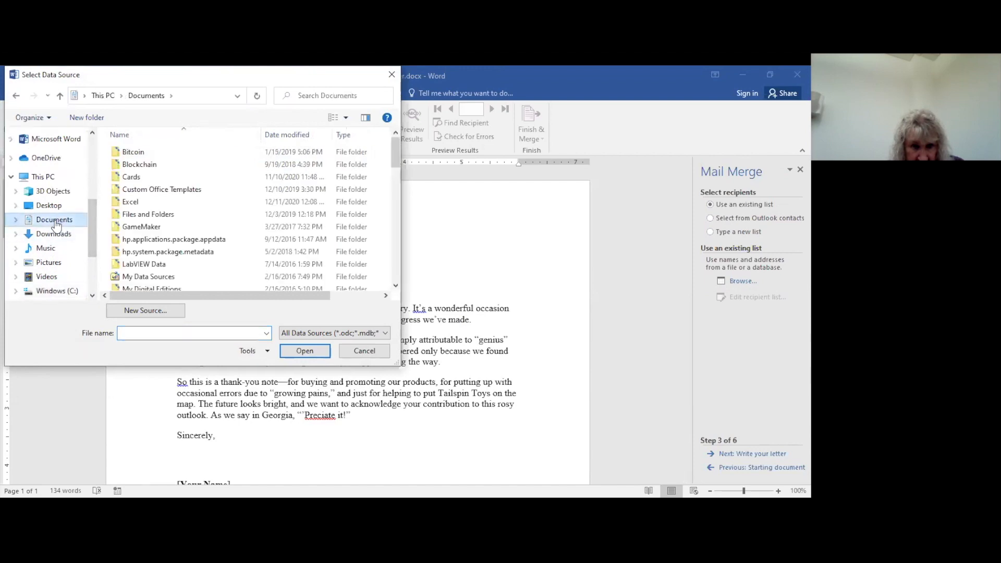
scroll(170, 172, down, 3)
scroll(190, 196, down, 4)
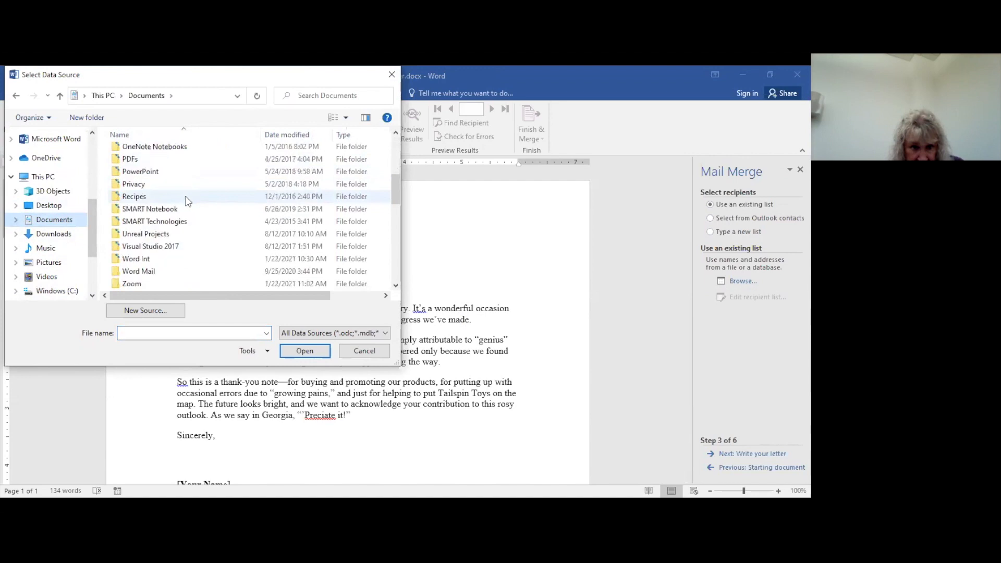
double_click(136, 184)
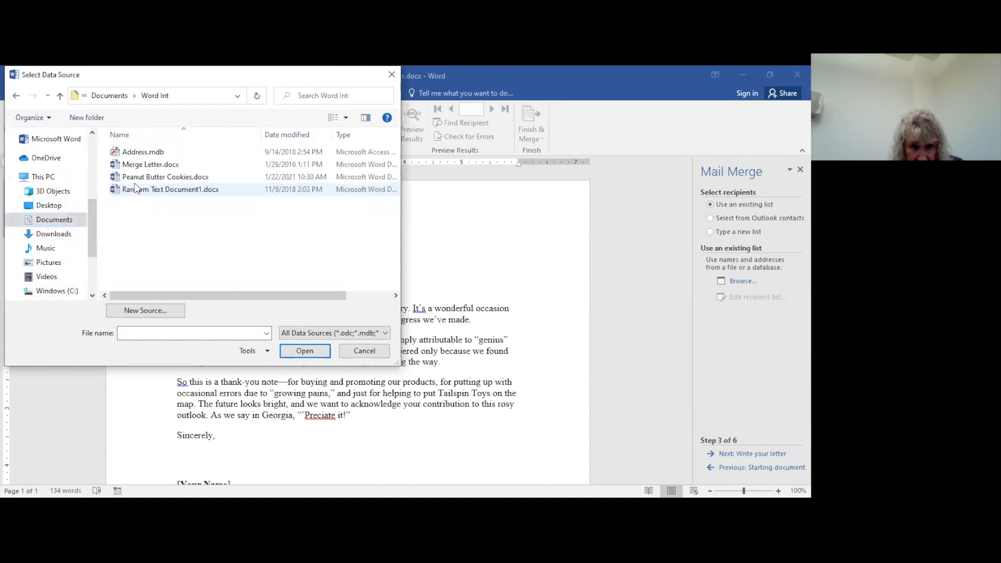
click(126, 153)
double_click(125, 155)
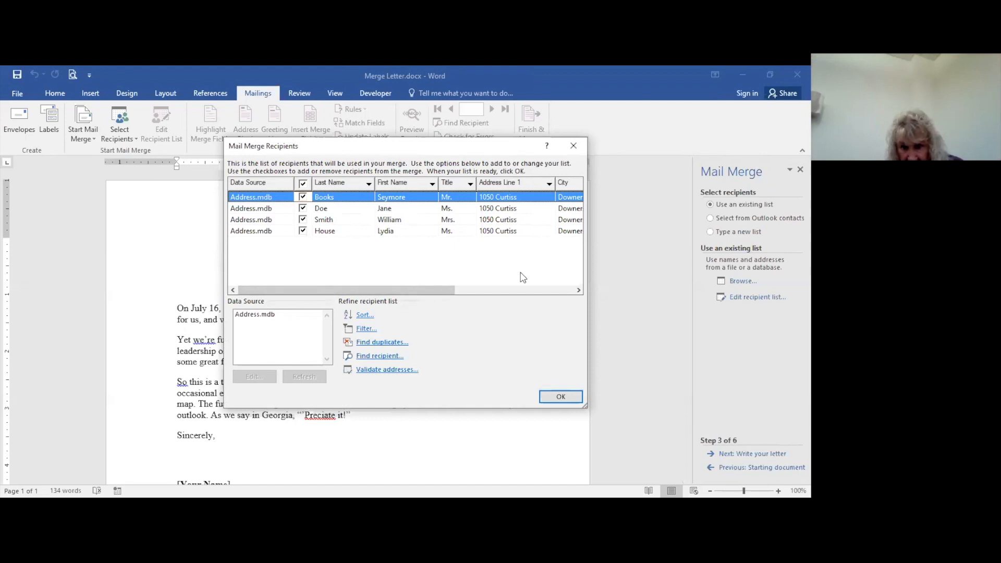
click(560, 397)
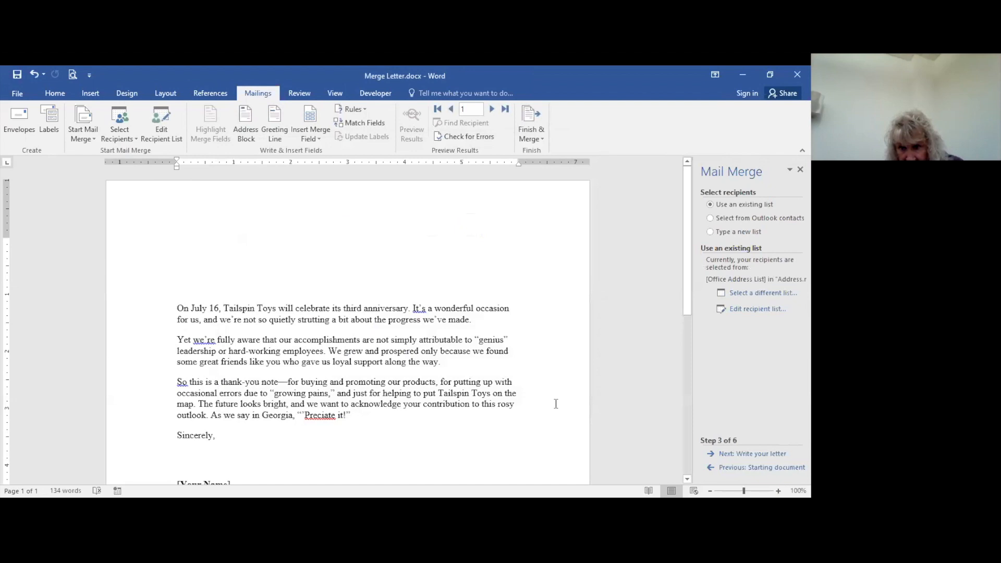
Advance to writing the letter and insert an address block above the body, using the title, nickname, last name and suffix format
click(764, 445)
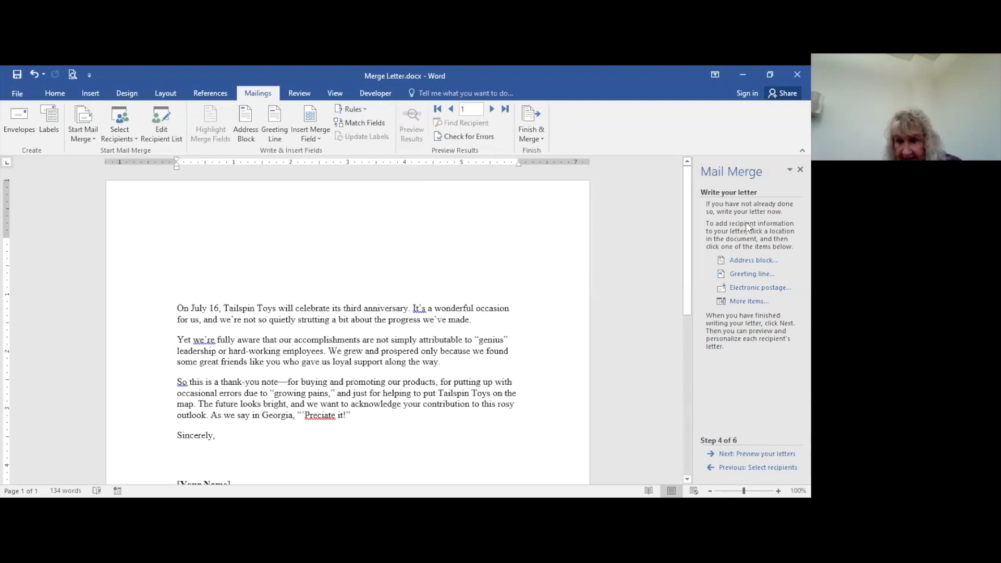
click(748, 260)
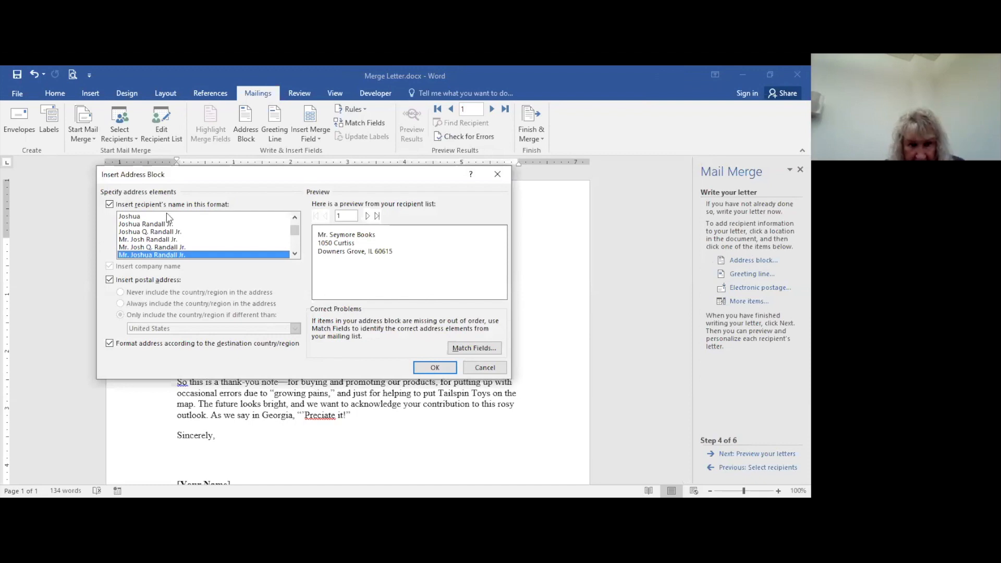
click(133, 216)
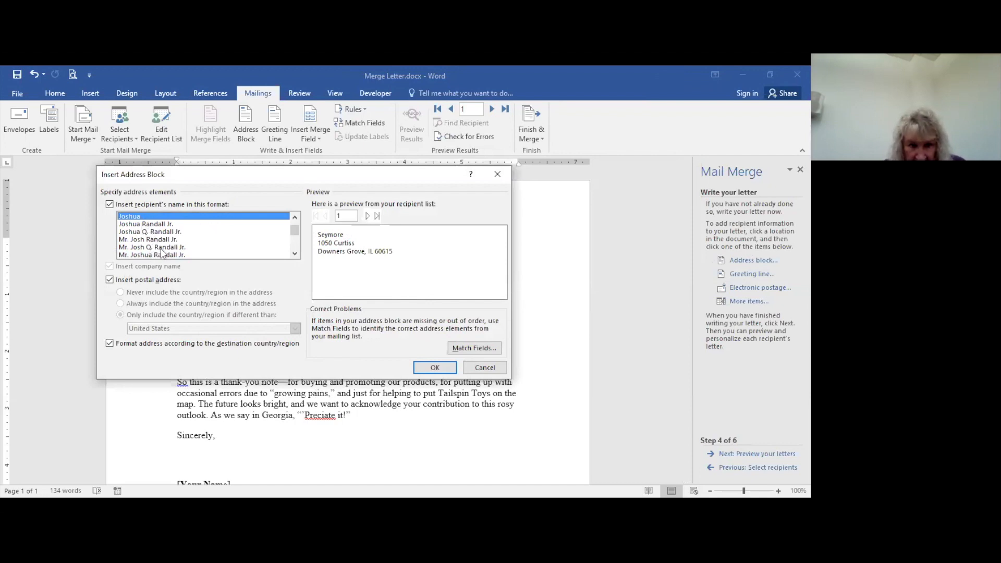
click(142, 240)
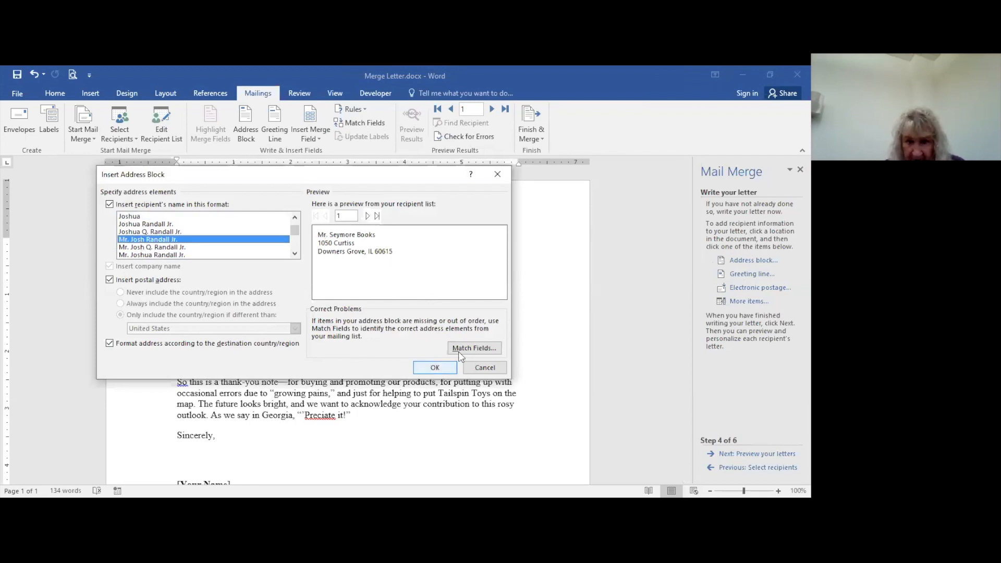
click(444, 369)
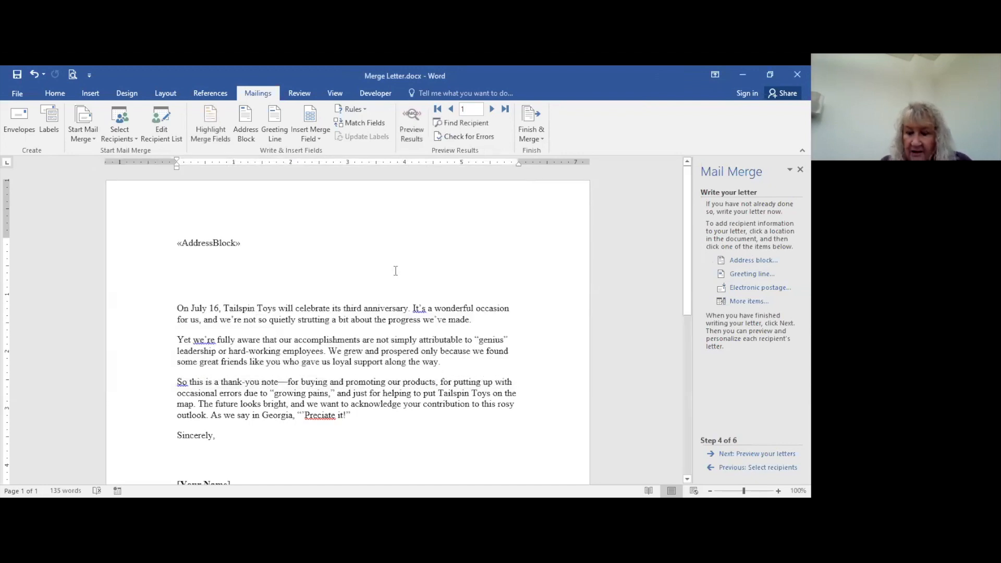
Add two line breaks after the address block and insert a greeting line with "Dear", title and last name, and a comma
key(Return)
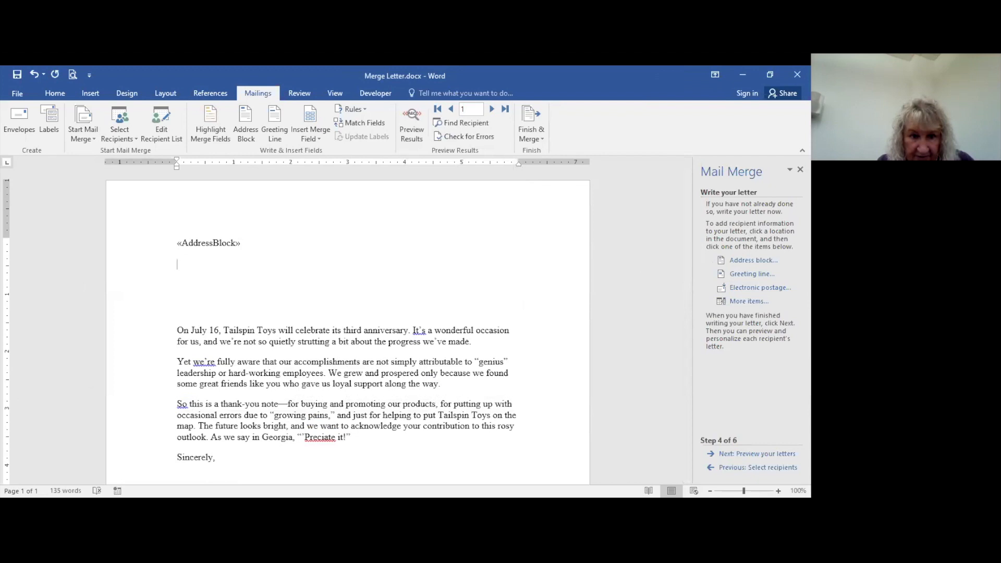
key(Return)
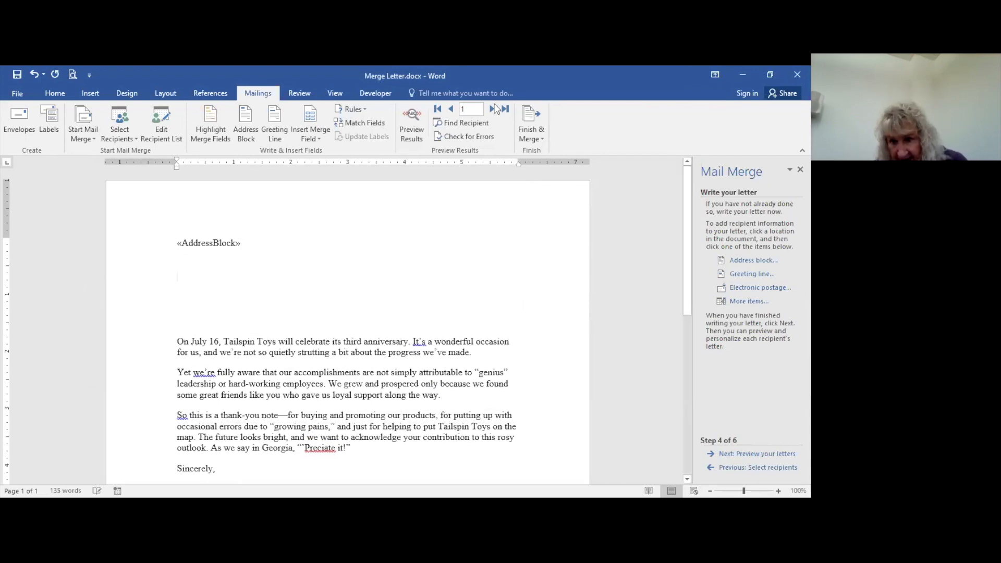
click(744, 273)
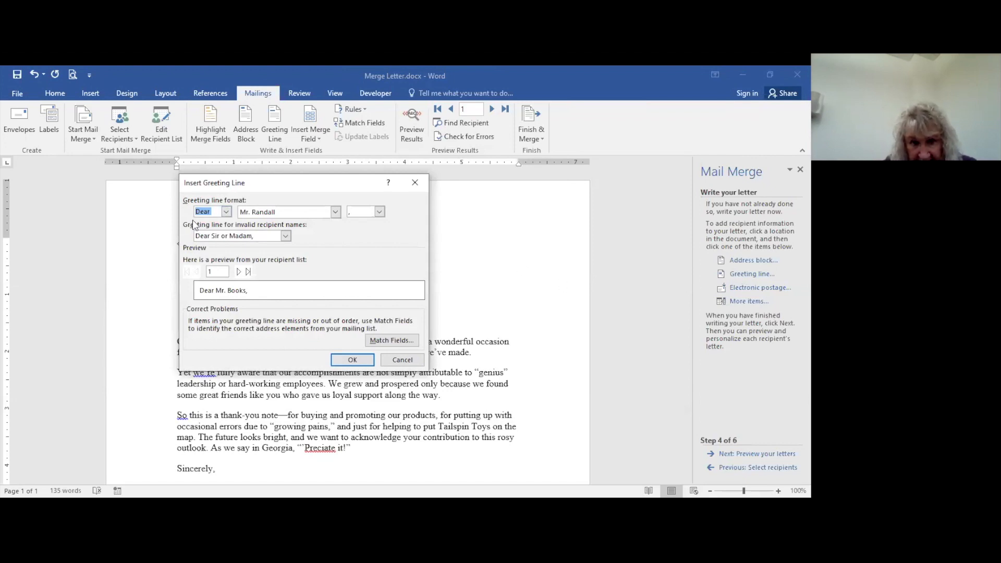
click(226, 212)
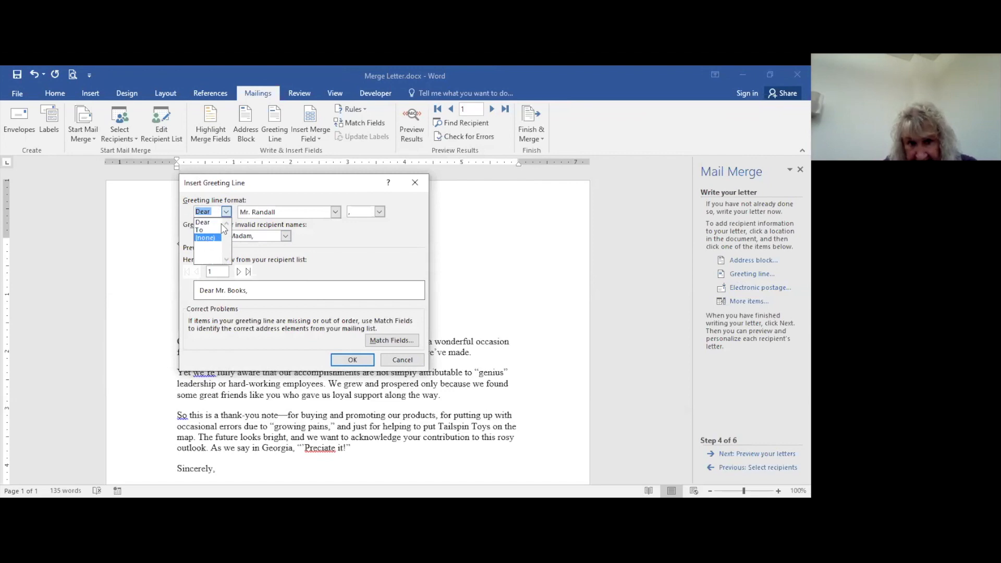
click(334, 211)
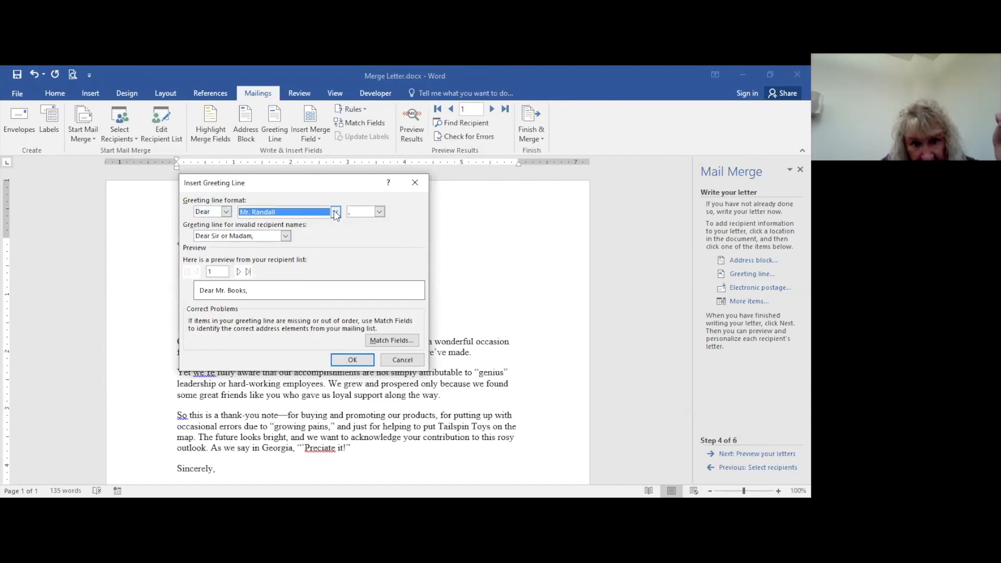
click(334, 210)
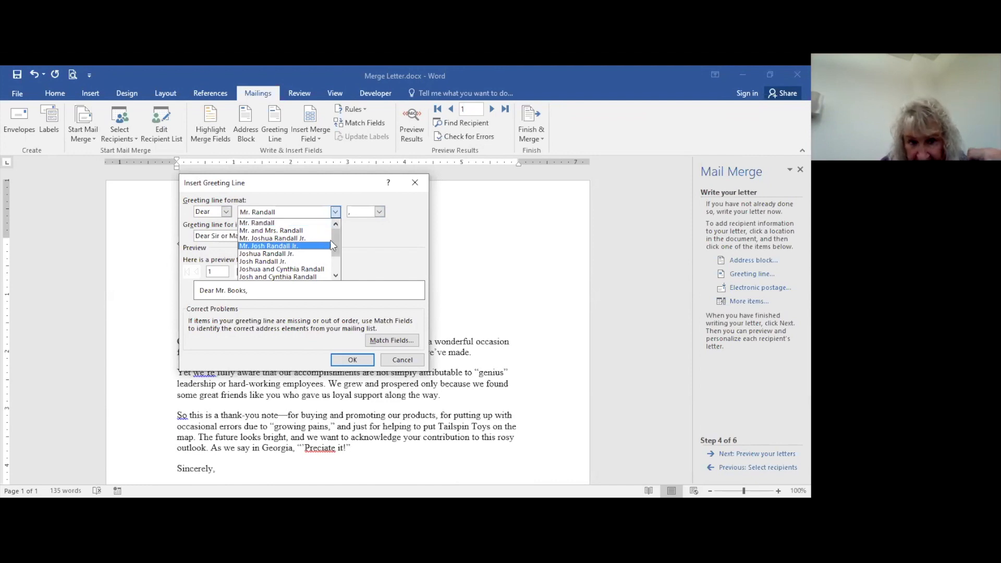
click(261, 211)
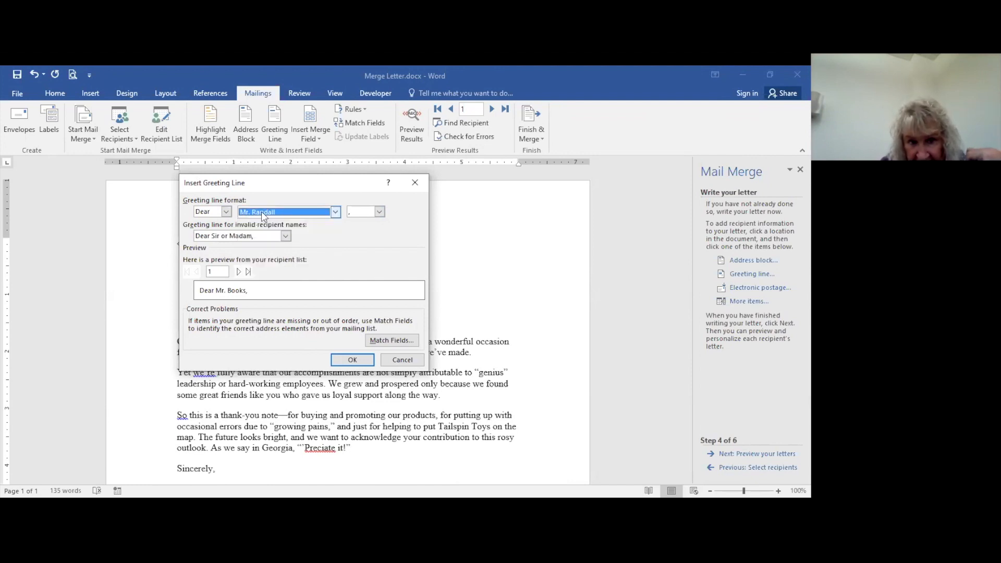
click(354, 360)
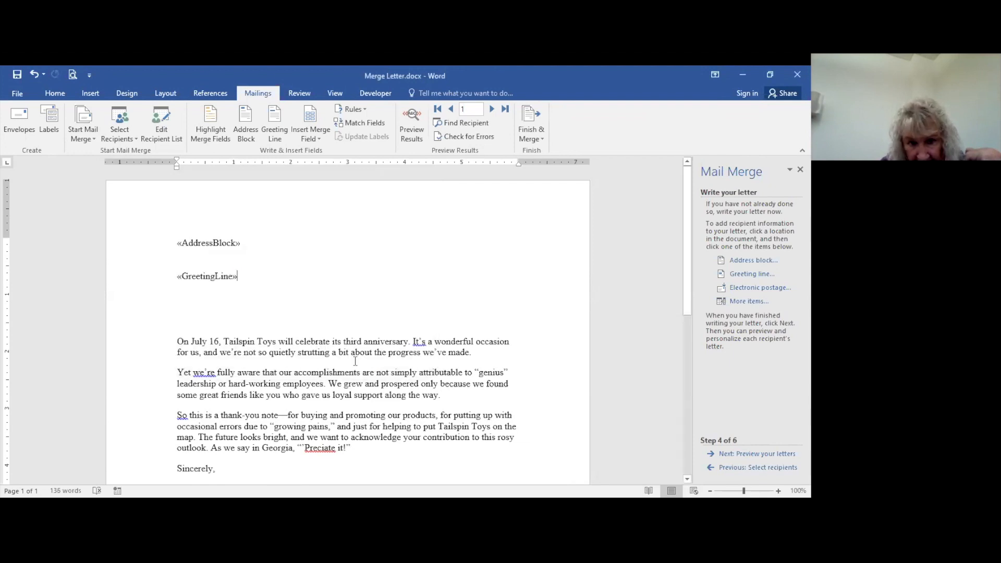
Replace the [Your Name] placeholder in the letter's closing with the sender's first name and the [Title] placeholder with "Manager"
scroll(380, 290, down, 6)
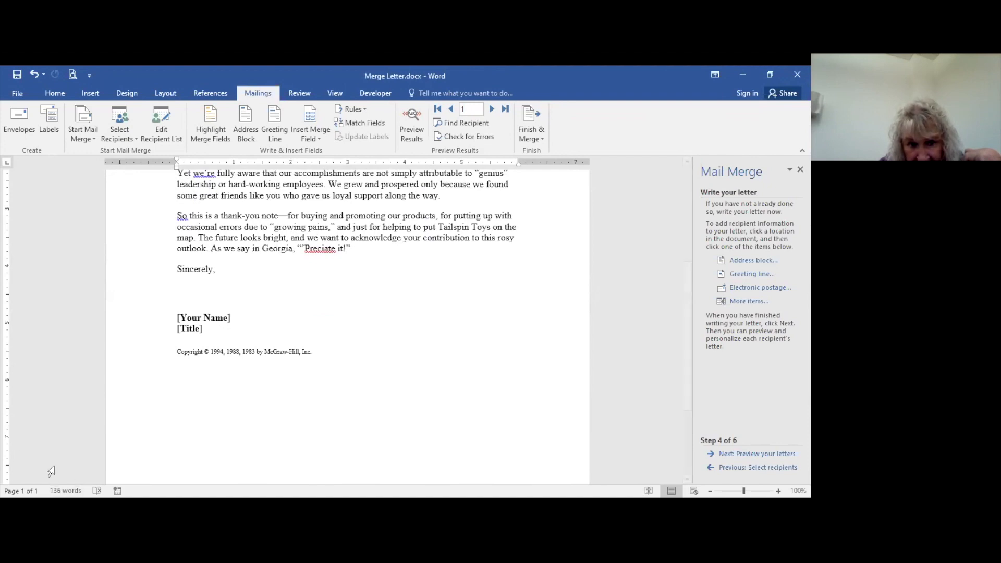
drag(179, 319, 232, 317)
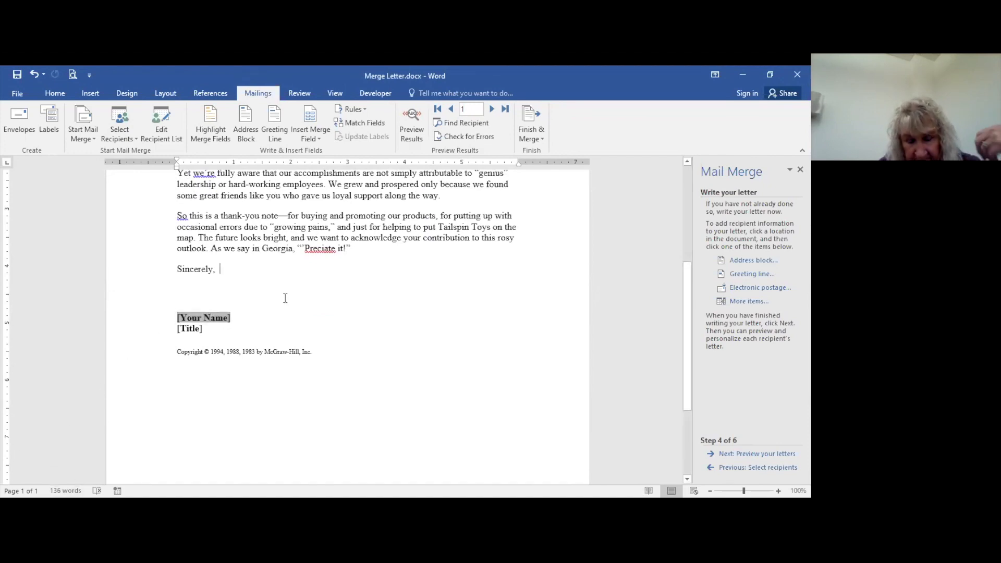
text(Sue)
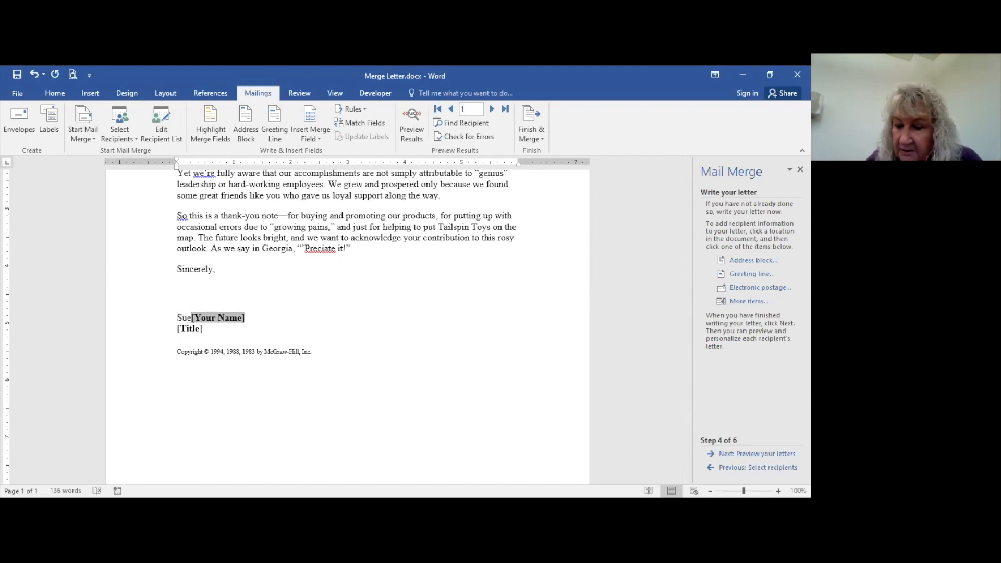
key(Delete)
key(Delete)
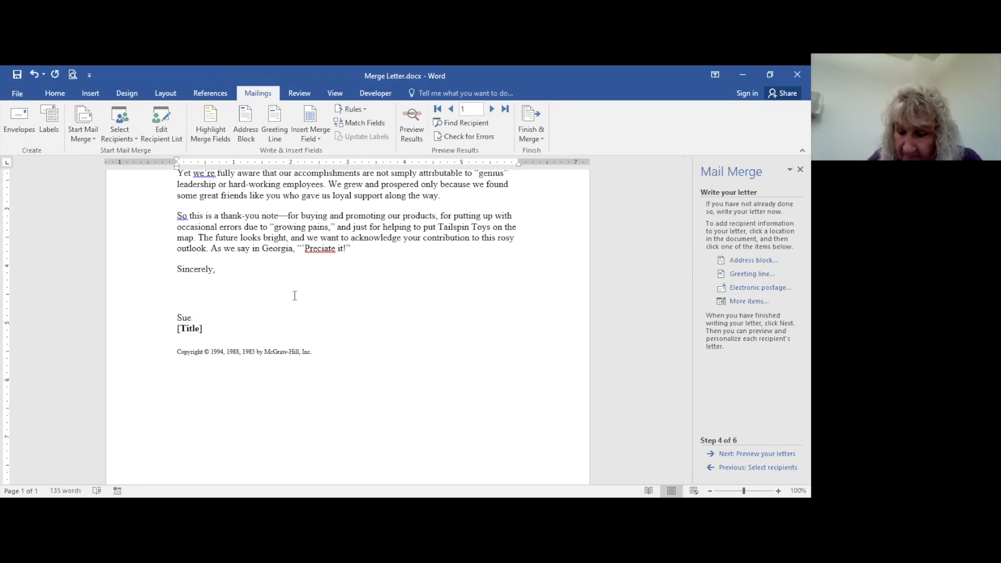
drag(177, 325, 228, 339)
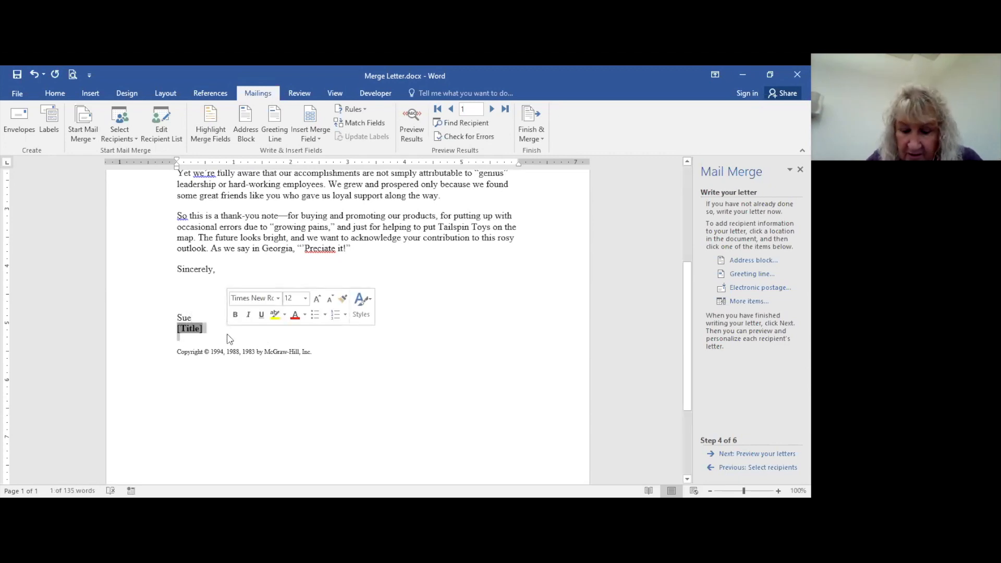
text(Manager)
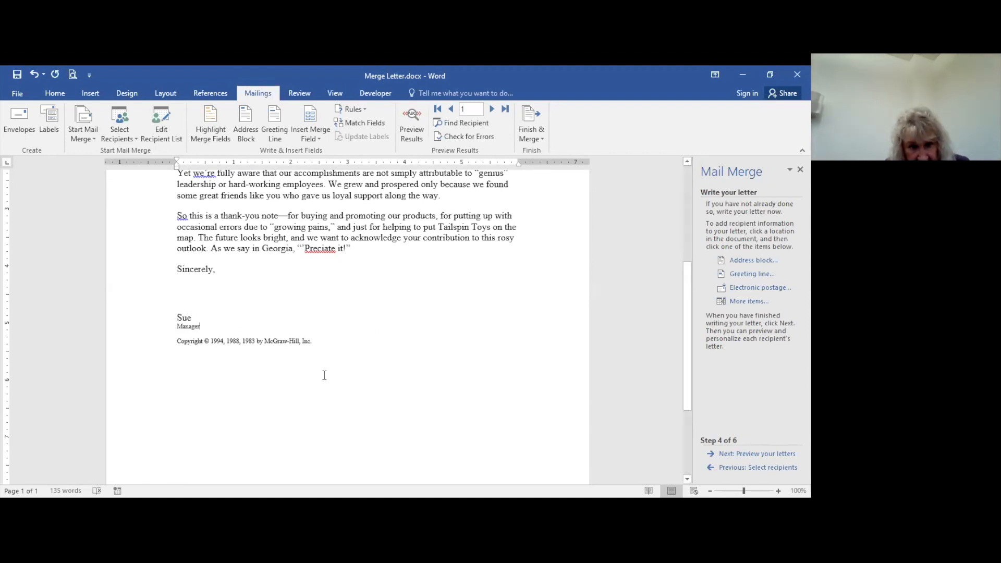
Check the letter from the address block to the closing and advance the mail merge to previewing the letters
scroll(367, 333, up, 2)
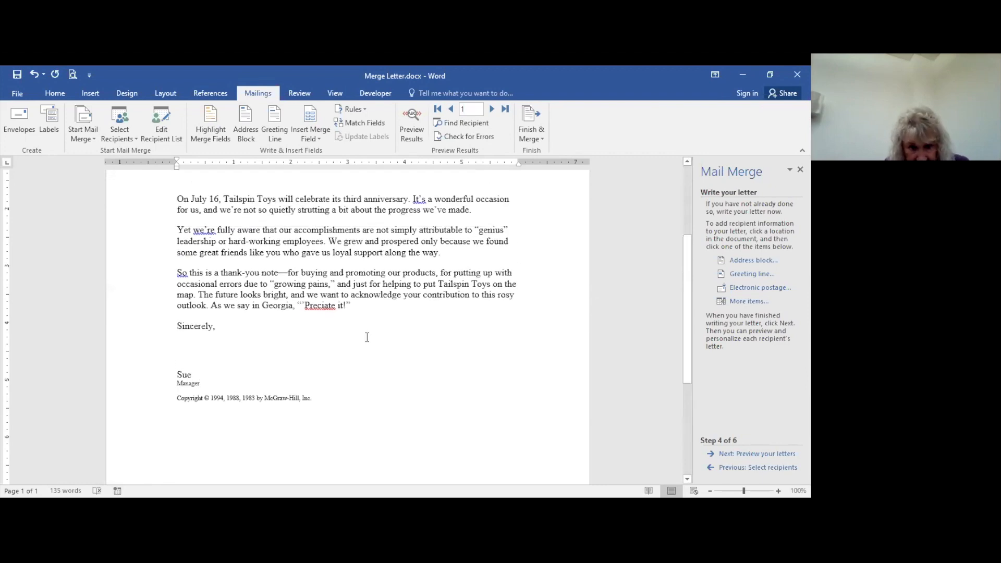
scroll(367, 337, up, 3)
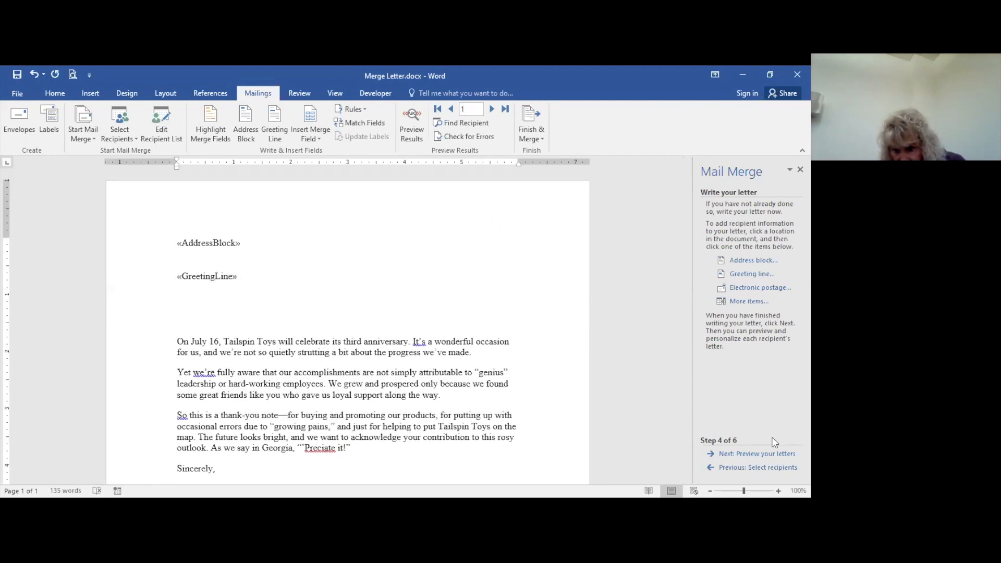
scroll(650, 389, down, 2)
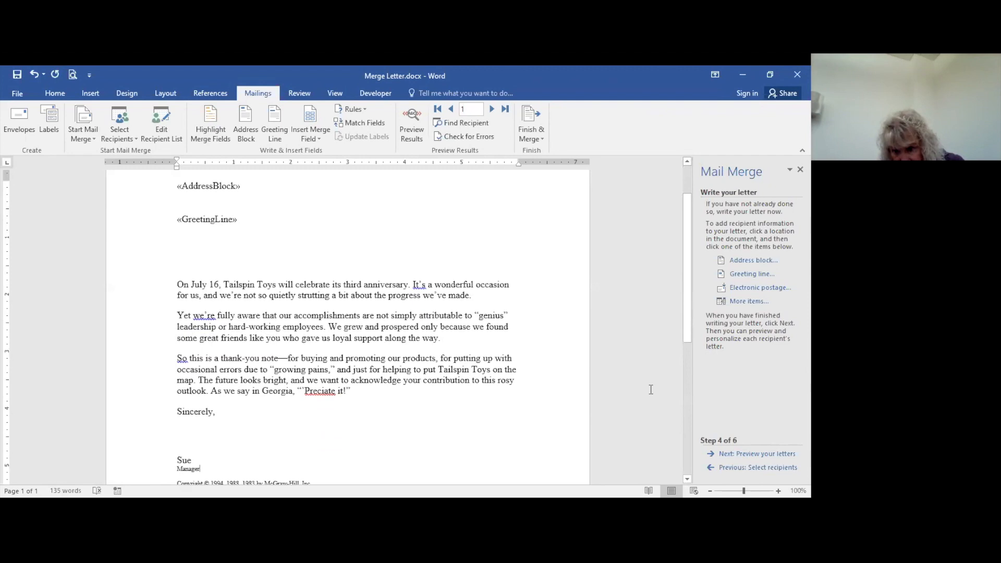
scroll(651, 412, down, 3)
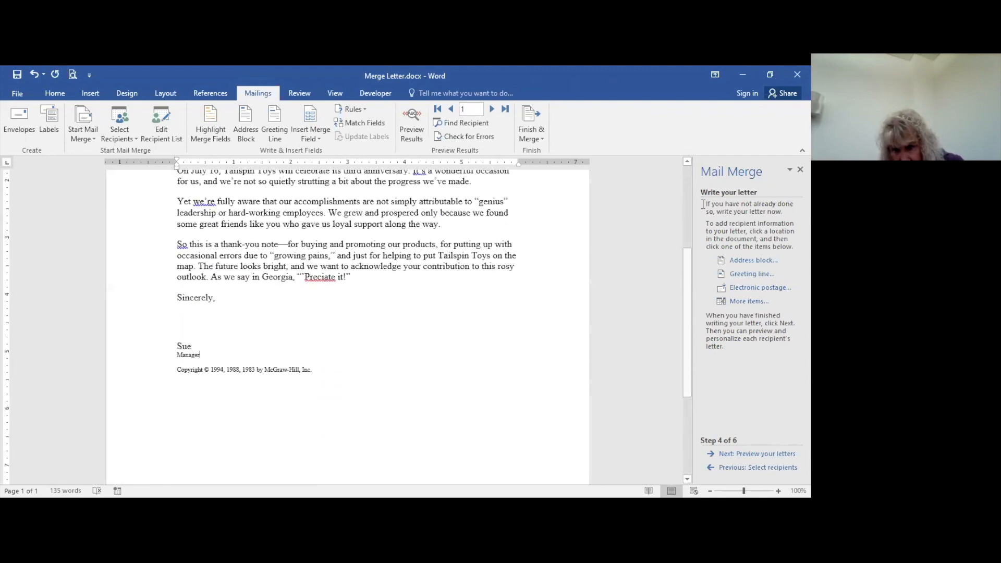
click(758, 454)
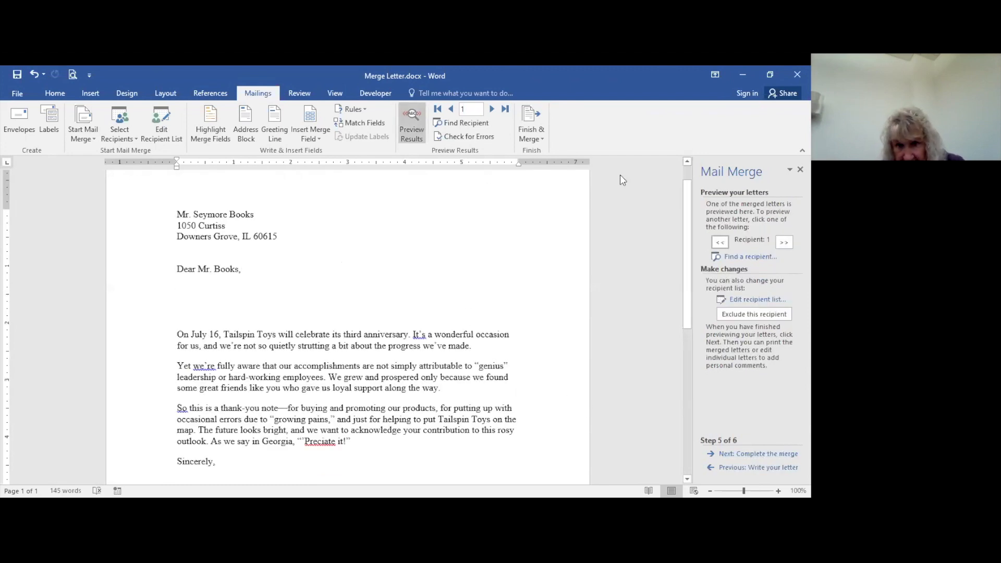
Preview the merged letters up to the fourth recipient and advance the mail merge to its completion stage
click(492, 112)
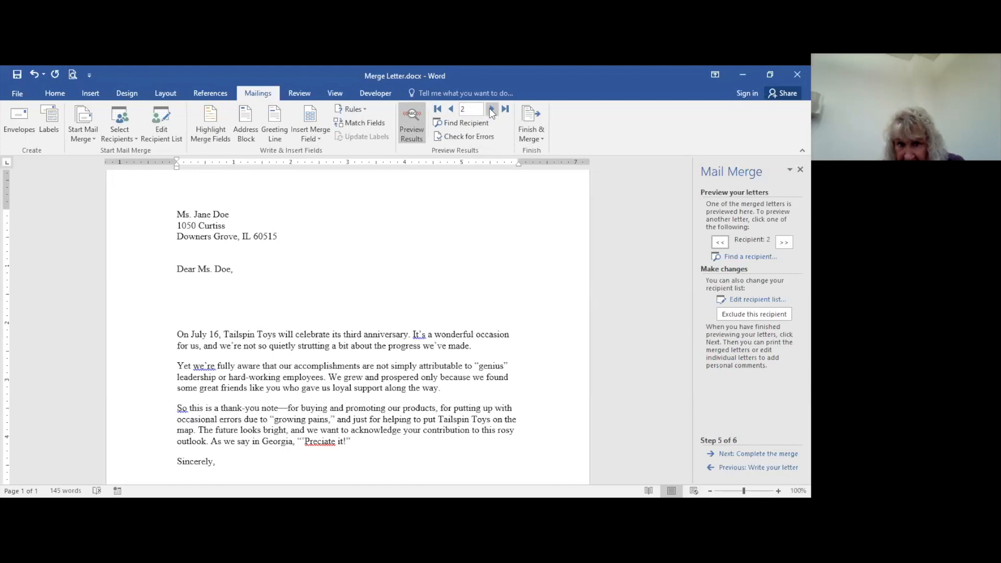
click(492, 112)
click(491, 112)
scroll(522, 257, down, 2)
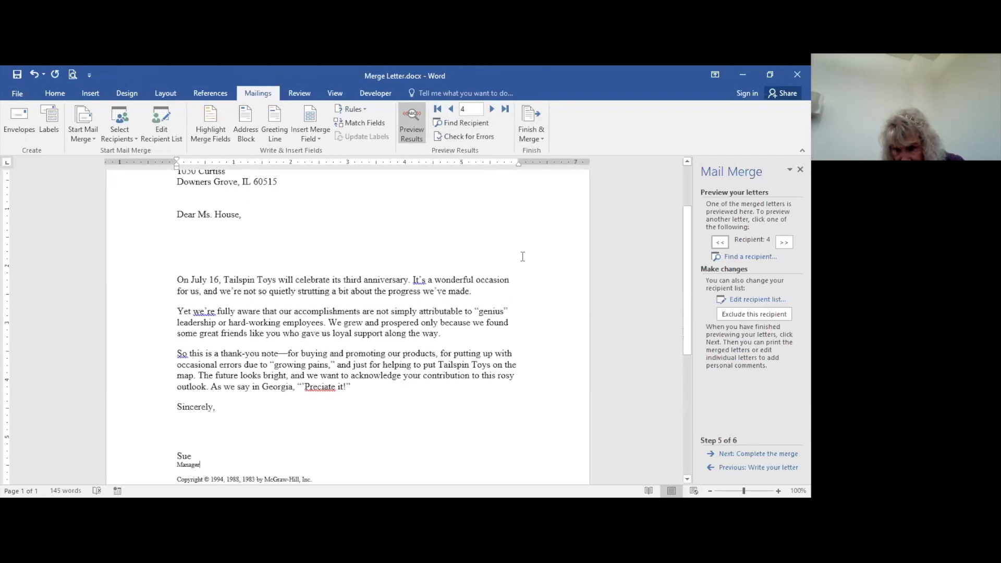
scroll(603, 344, down, 2)
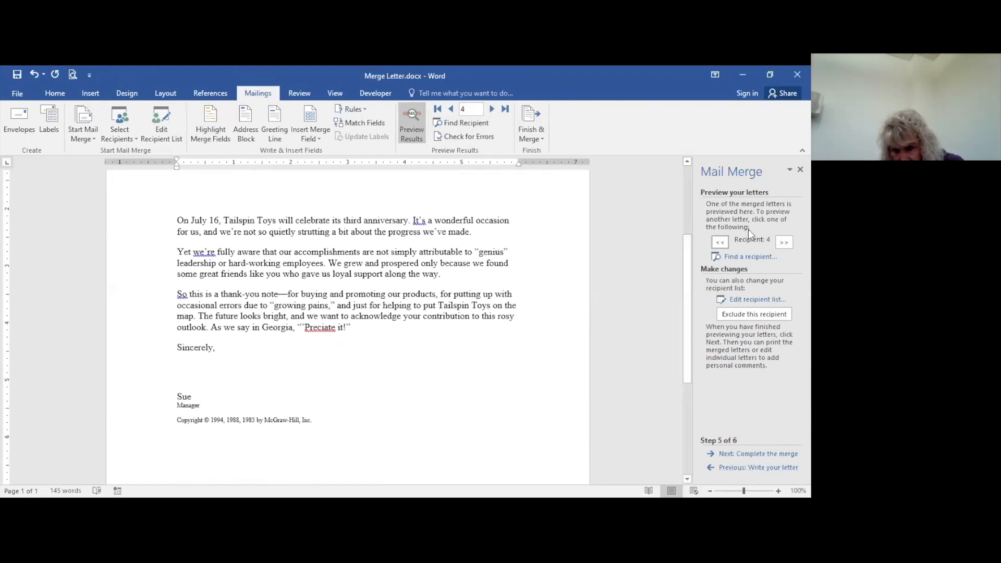
click(750, 455)
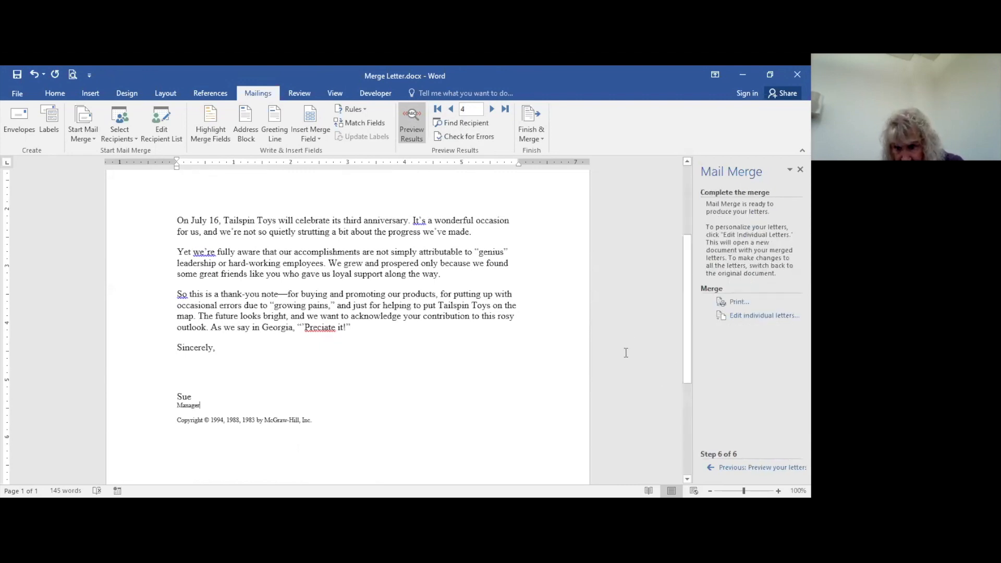
Review the fourth recipient's merged letter from the address and greeting down to the closing
scroll(599, 372, up, 3)
scroll(599, 372, up, 2)
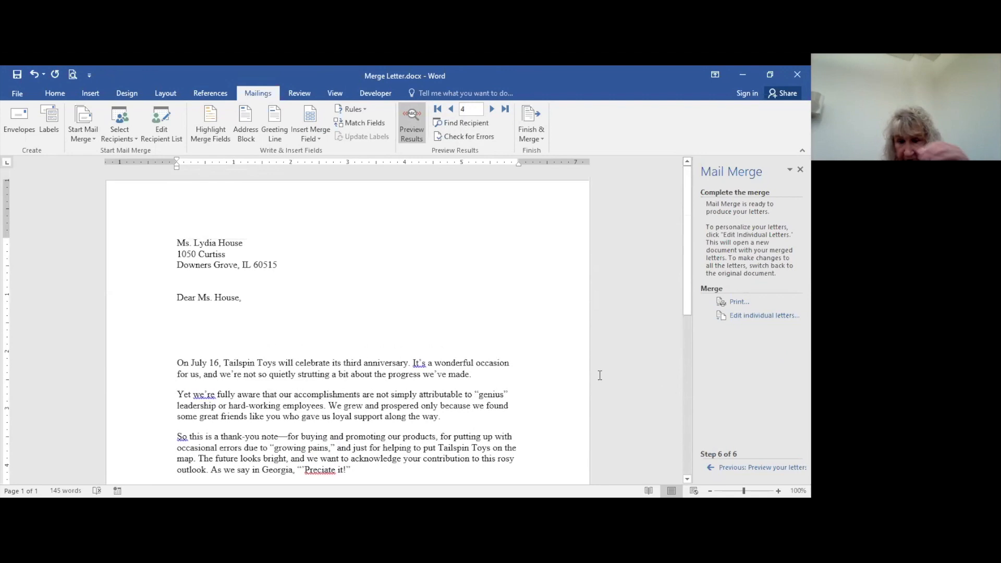
scroll(604, 363, down, 3)
scroll(604, 361, up, 3)
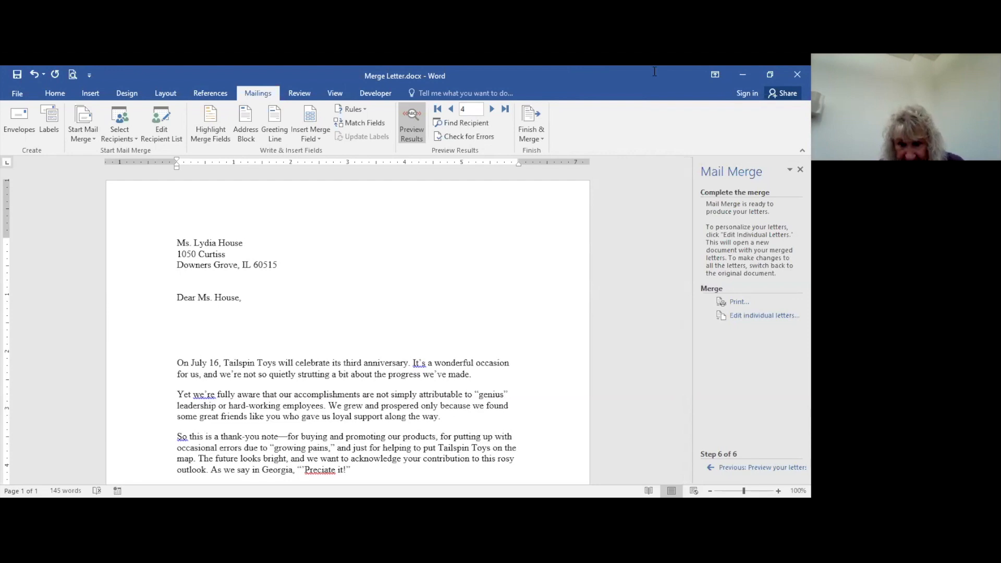
scroll(632, 221, down, 6)
scroll(627, 257, up, 6)
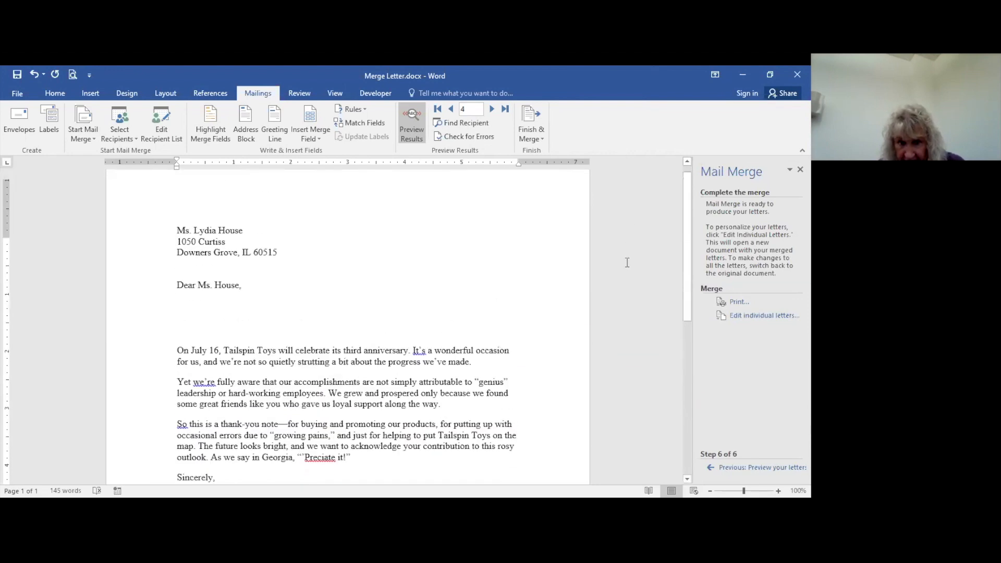
scroll(627, 257, up, 1)
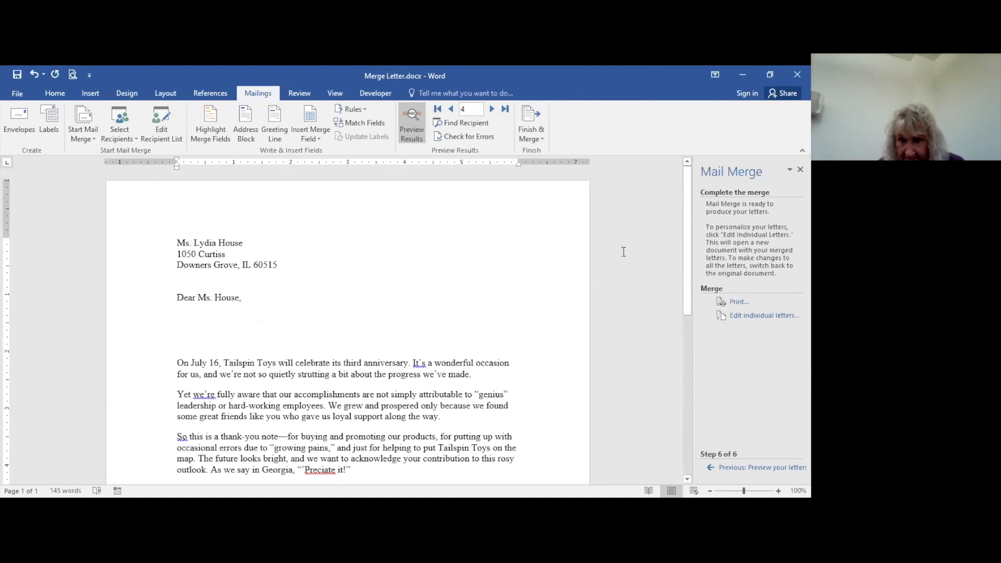
scroll(584, 243, down, 5)
scroll(583, 246, up, 3)
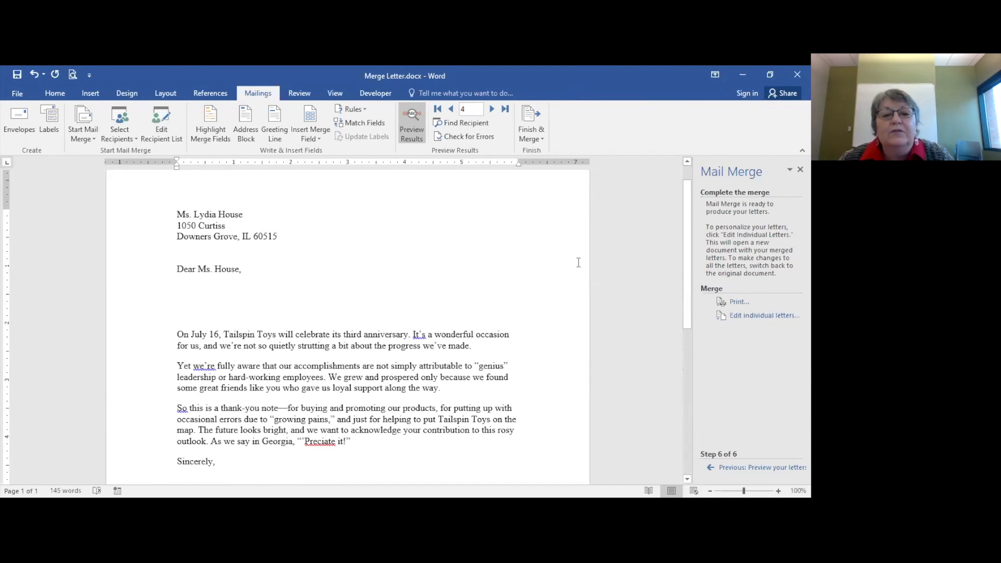
scroll(577, 264, up, 1)
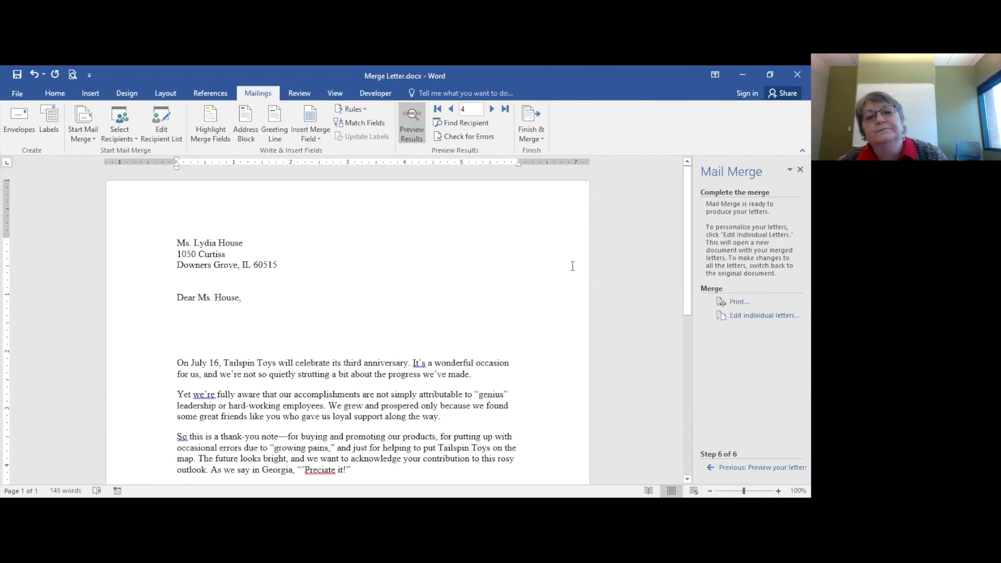